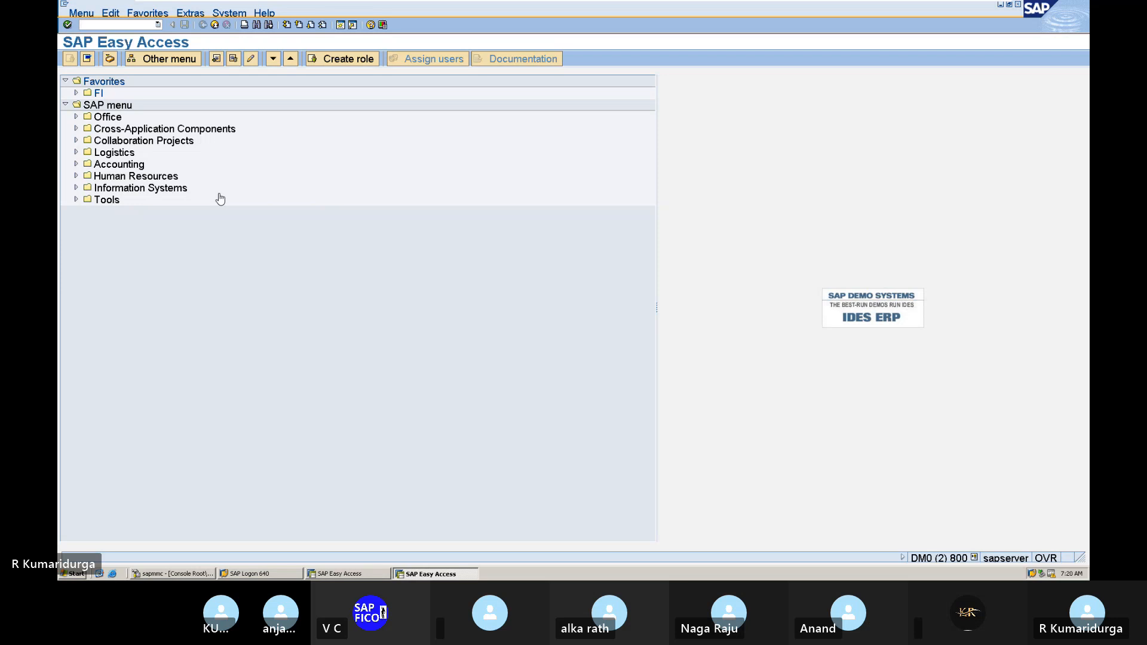
- Switch to the asset accounting notes in Notepad and review the list of asset accounting configuration steps and transaction codes
{"action": "mouse_move", "coordinate": [979, 3]}
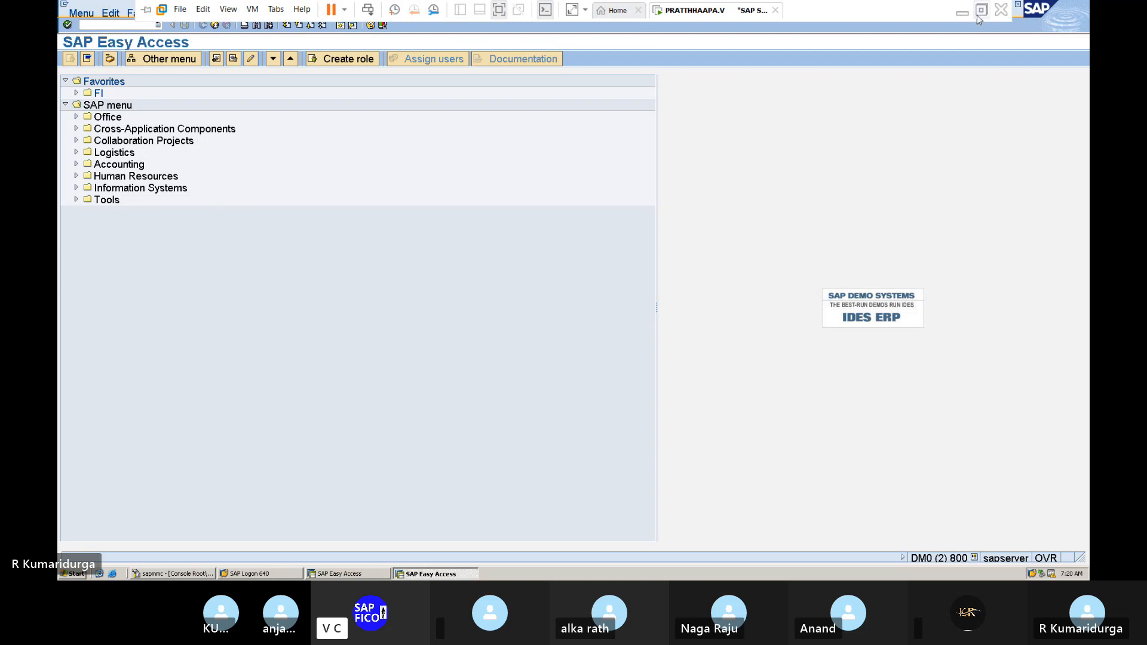
{"action": "left_click", "coordinate": [963, 12]}
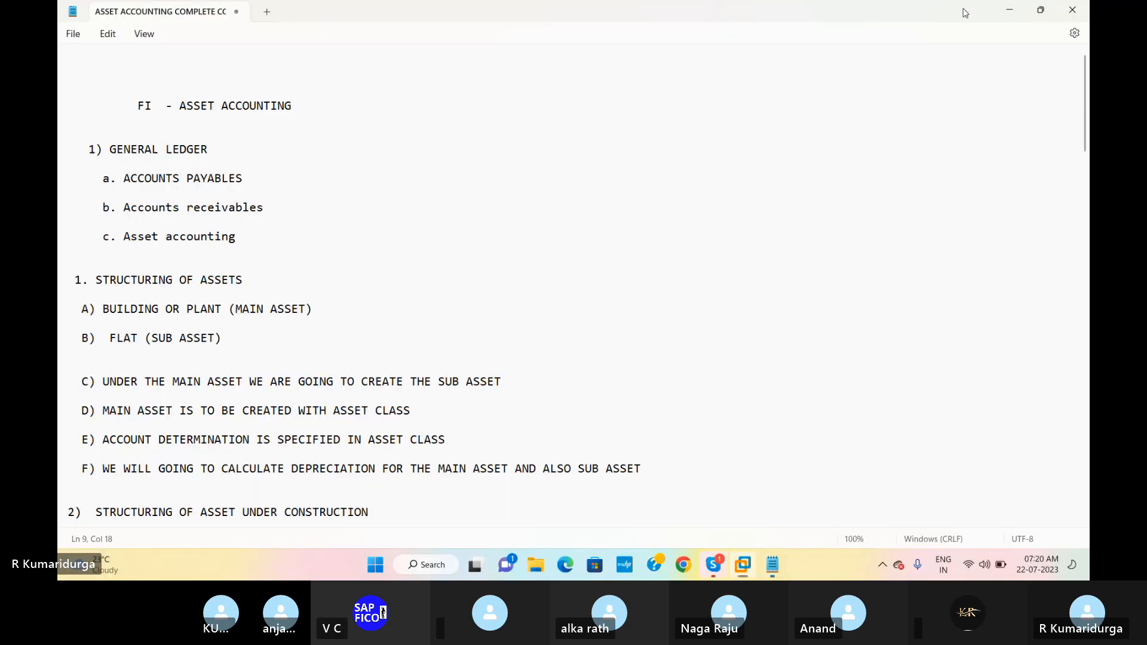
{"action": "left_click", "coordinate": [608, 329]}
{"action": "scroll", "coordinate": [609, 323], "scroll_direction": "down", "scroll_amount": 3}
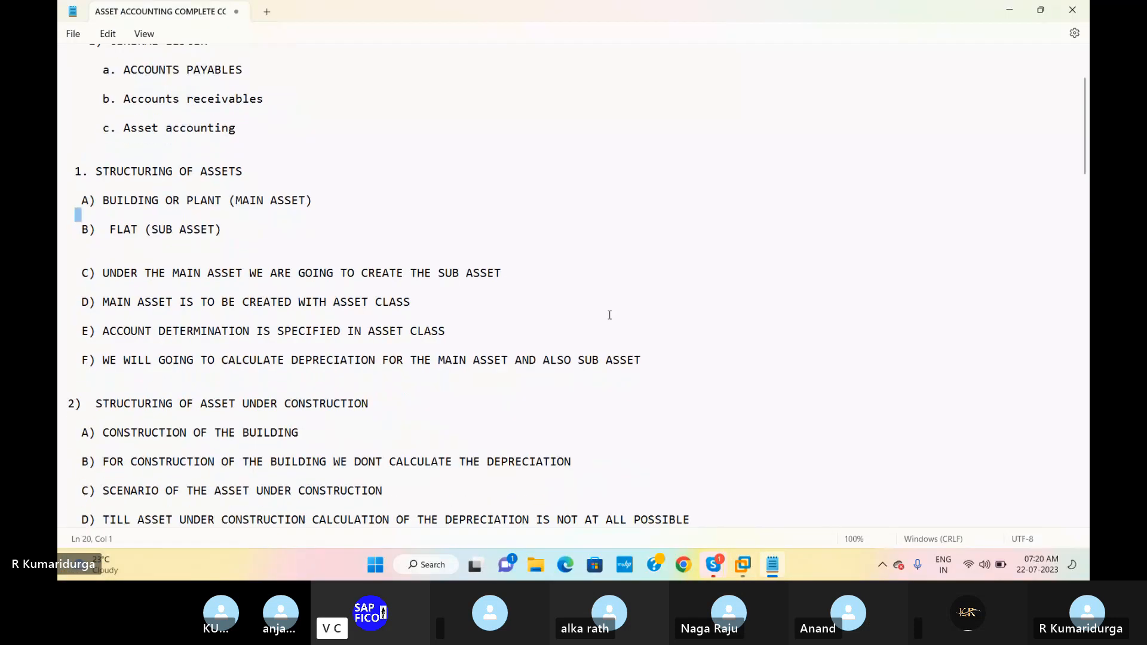
{"action": "scroll", "coordinate": [609, 315], "scroll_direction": "down", "scroll_amount": 6}
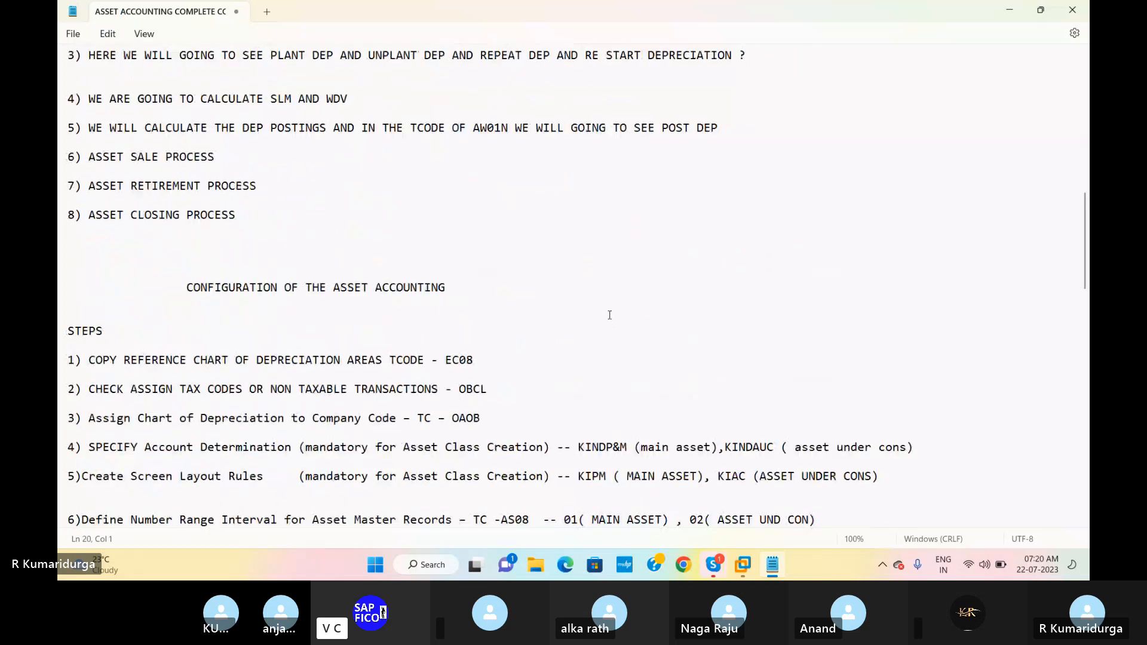
{"action": "scroll", "coordinate": [609, 315], "scroll_direction": "down", "scroll_amount": 6}
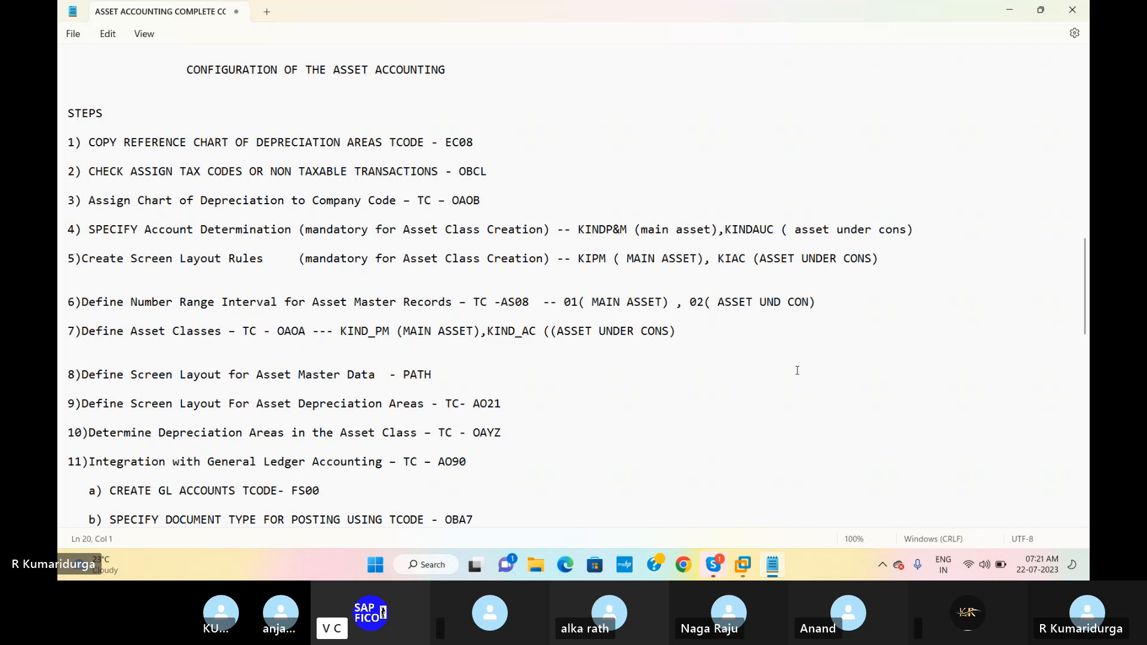
- Switch back to the SAP virtual machine and open the SAP Reference IMG through transaction SPRO
{"action": "mouse_move", "coordinate": [741, 569]}
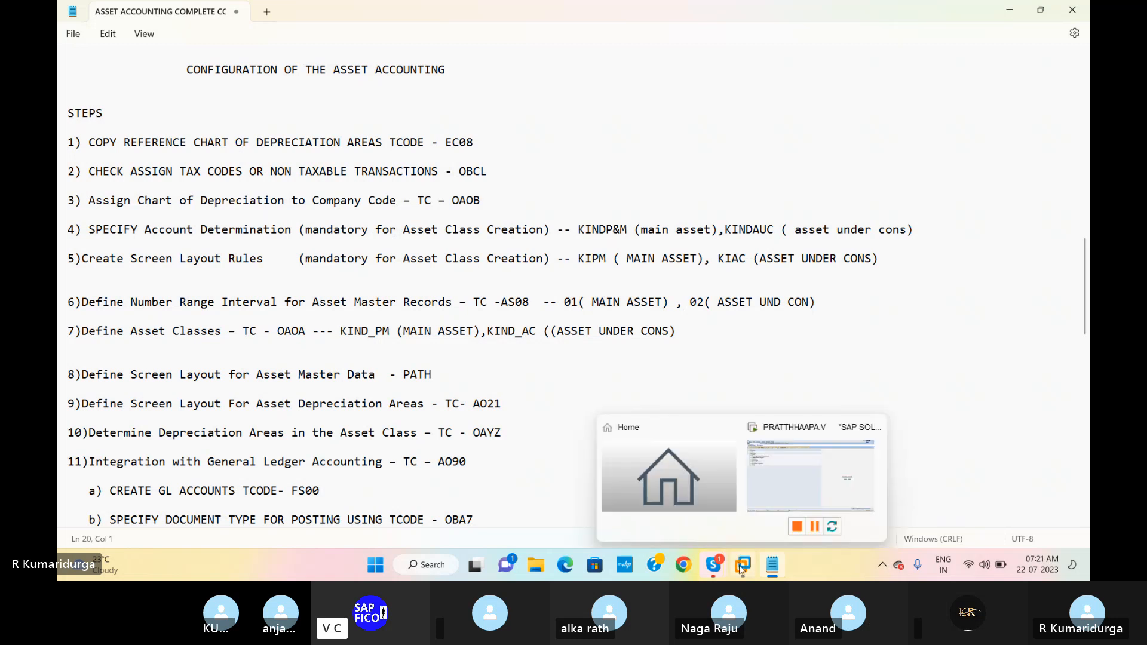
{"action": "left_click", "coordinate": [806, 474]}
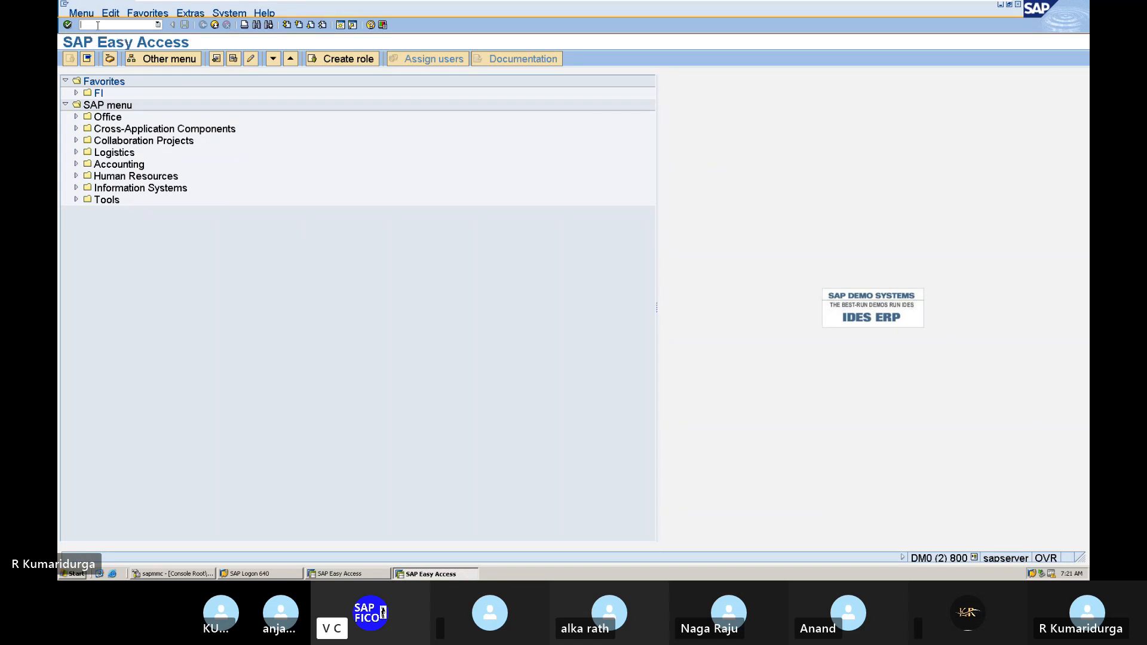
{"action": "type", "text": "/NSPRO"}
{"action": "key", "text": "Return"}
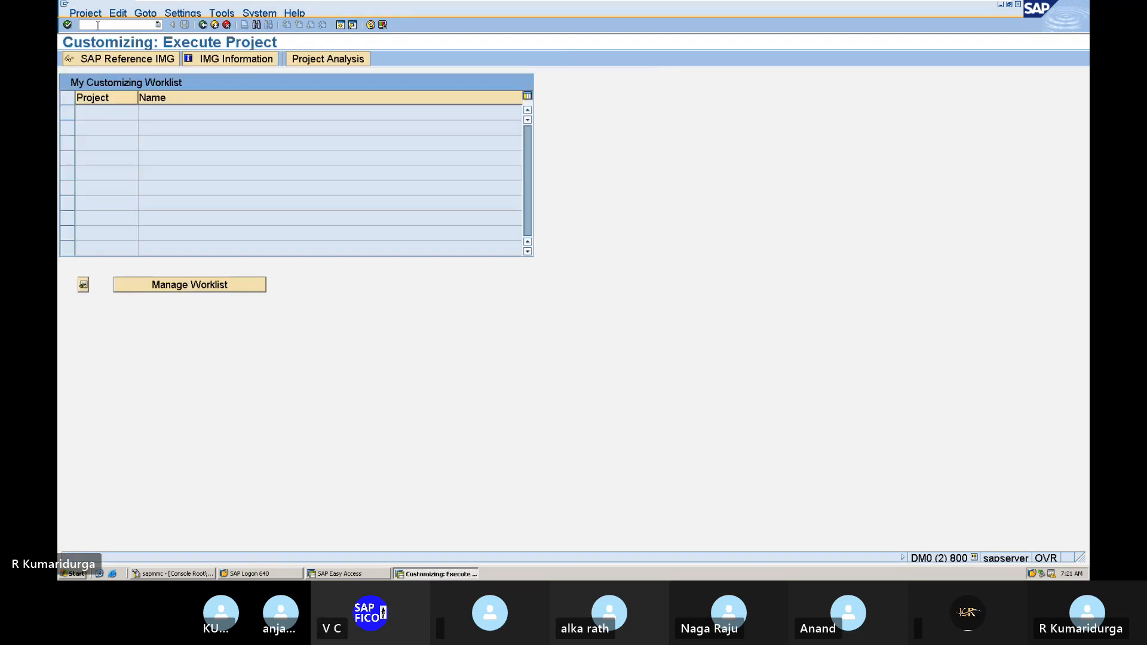
{"action": "left_click", "coordinate": [98, 62]}
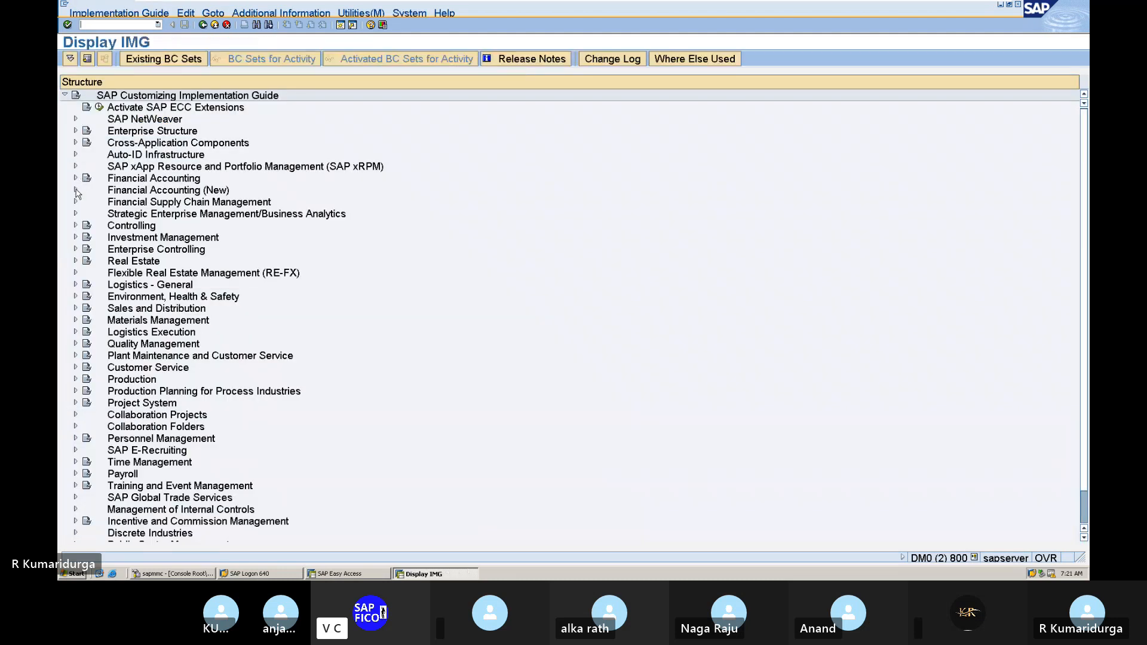
- Open the Copy Reference Chart of Depreciation activity under Financial Accounting (New) > Asset Accounting > Organizational Structures
{"action": "left_click", "coordinate": [76, 191]}
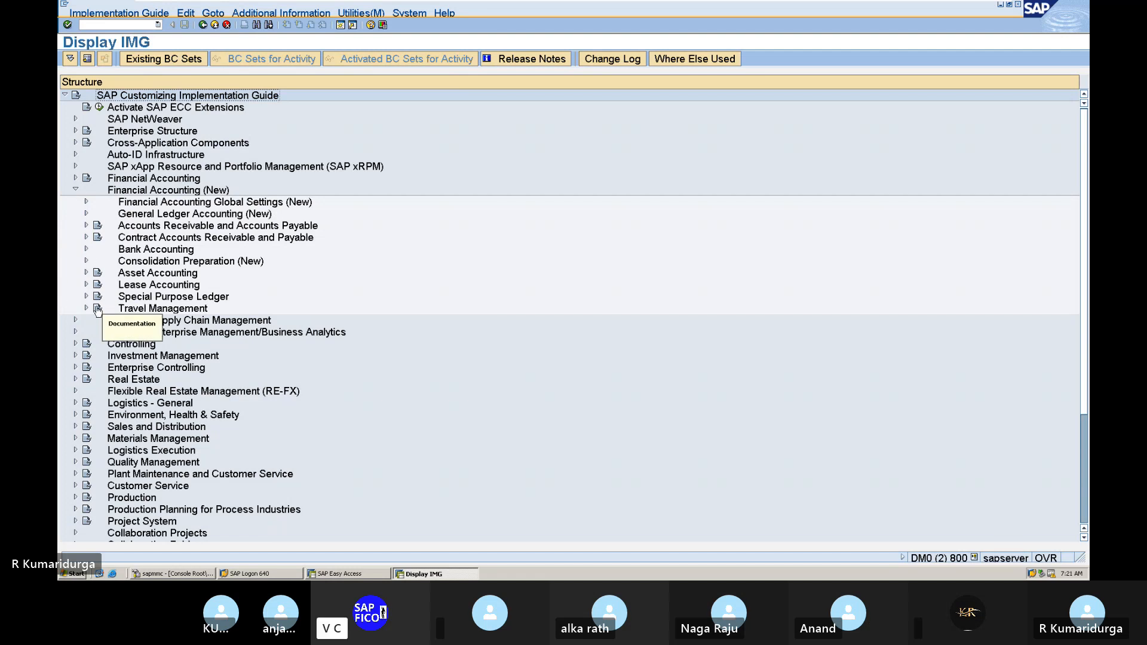
{"action": "left_click", "coordinate": [86, 273]}
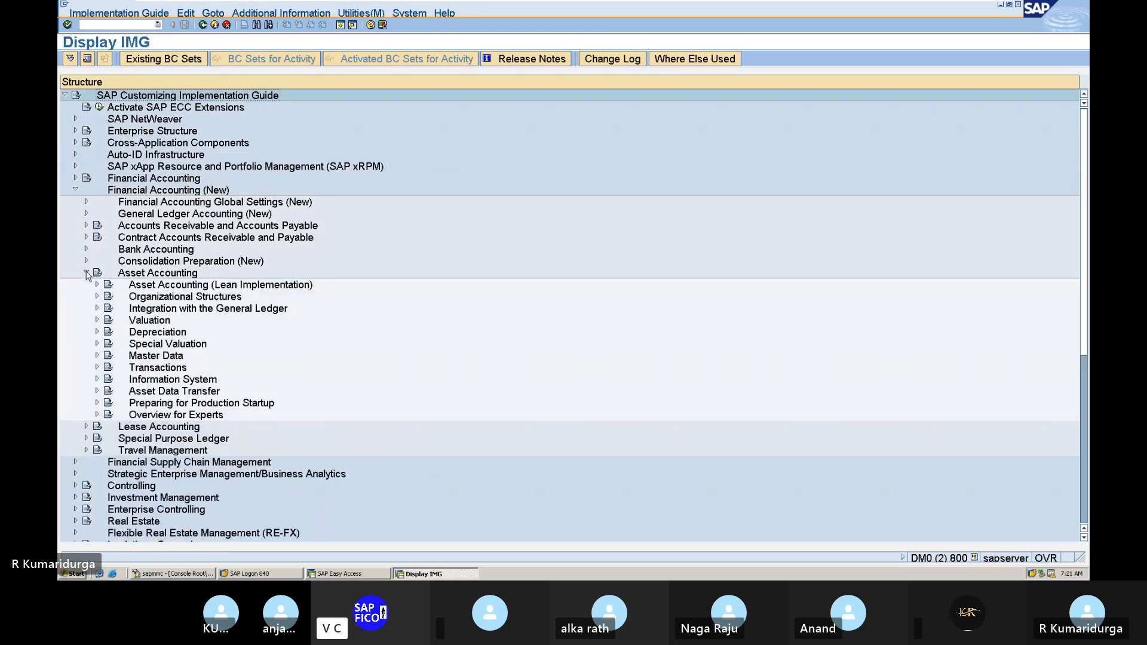
{"action": "left_click", "coordinate": [97, 332]}
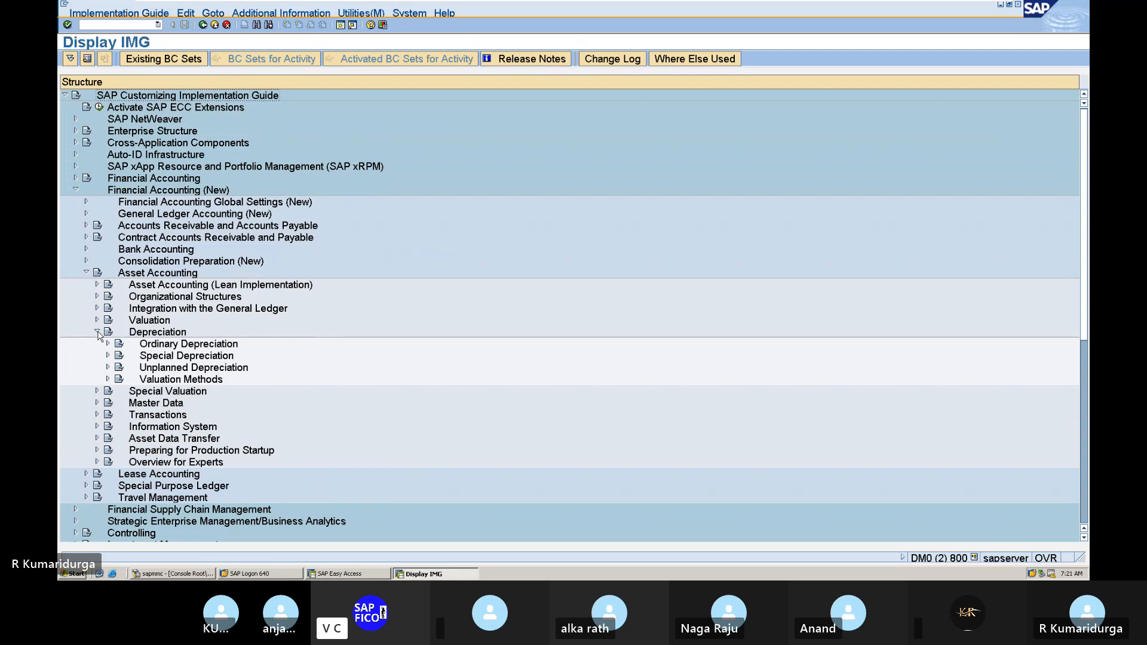
{"action": "left_click", "coordinate": [98, 332]}
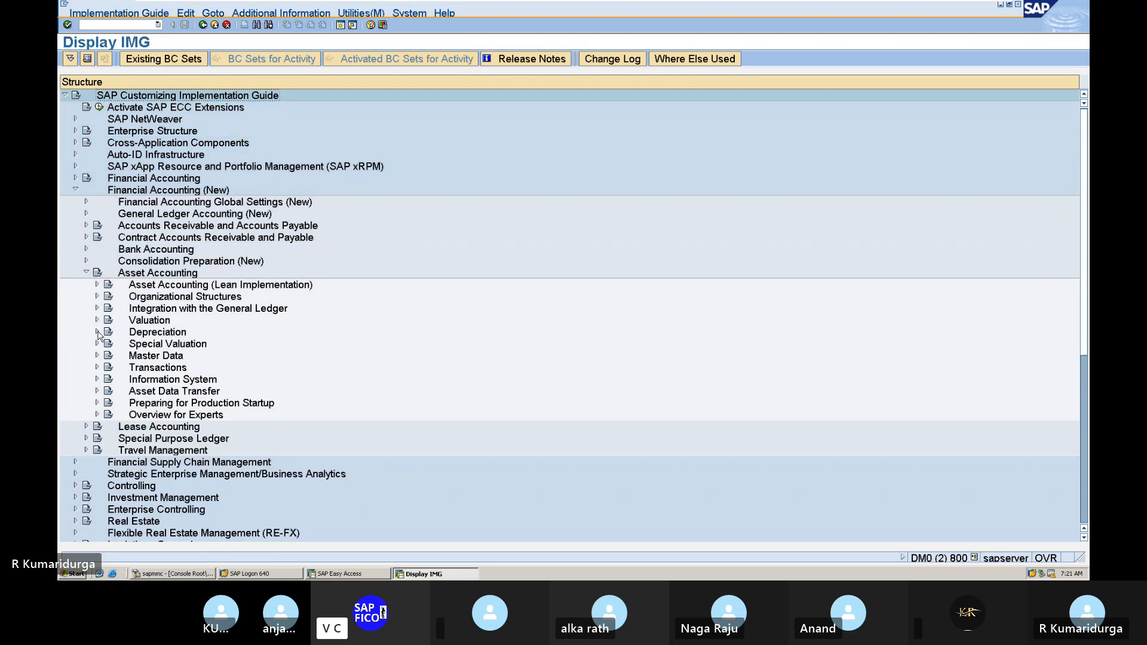
{"action": "left_click", "coordinate": [97, 297]}
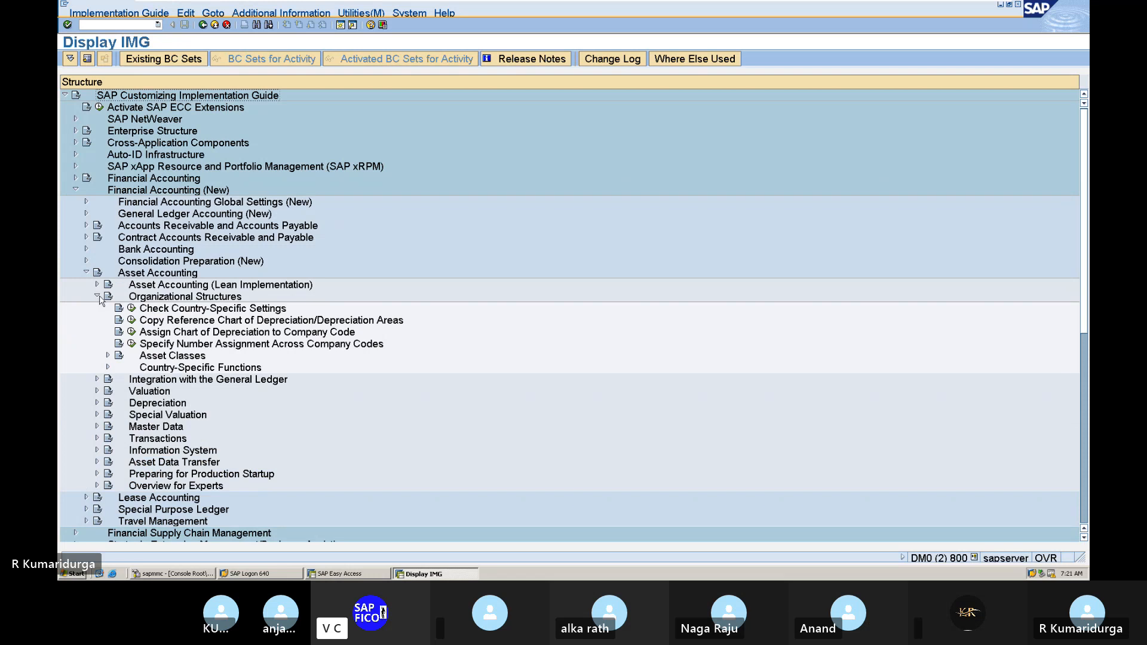
{"action": "left_click", "coordinate": [131, 321]}
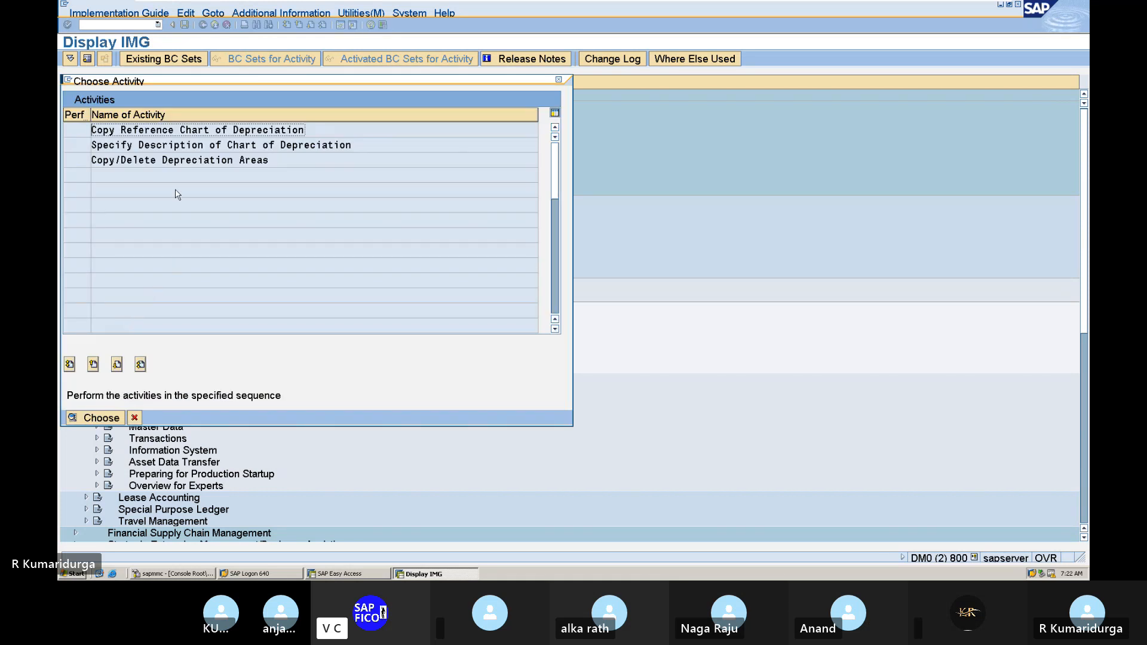
{"action": "double_click", "coordinate": [216, 133]}
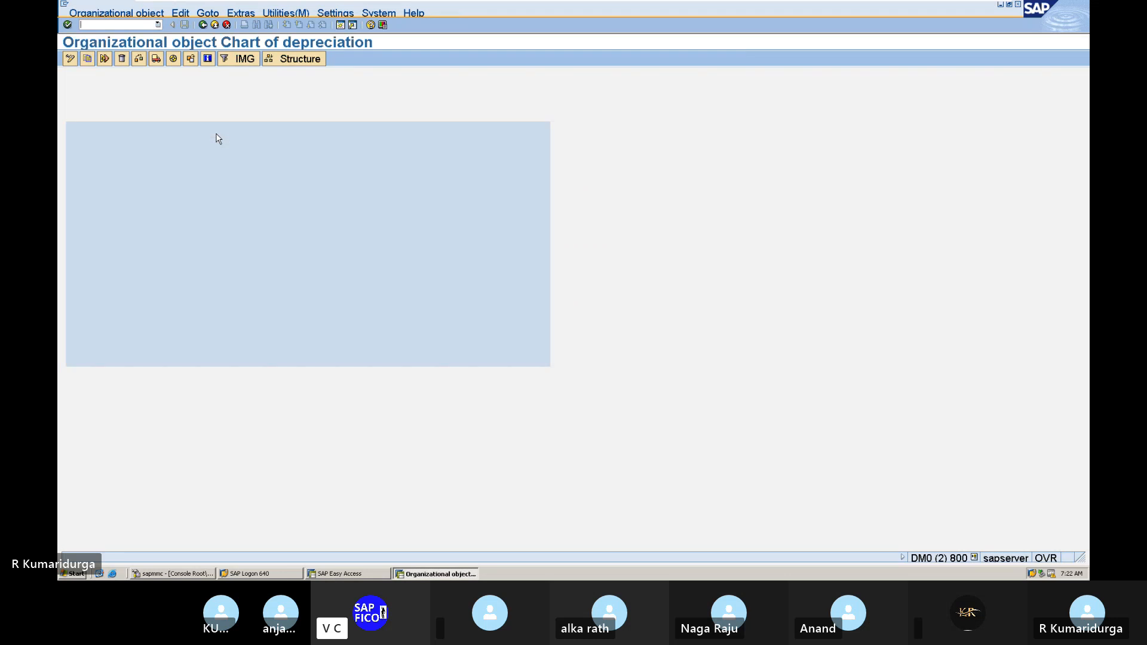
- Start a copy of a chart of depreciation and choose 0DE, Maximum valuation: Germany, as the source chart
{"action": "left_click", "coordinate": [87, 60]}
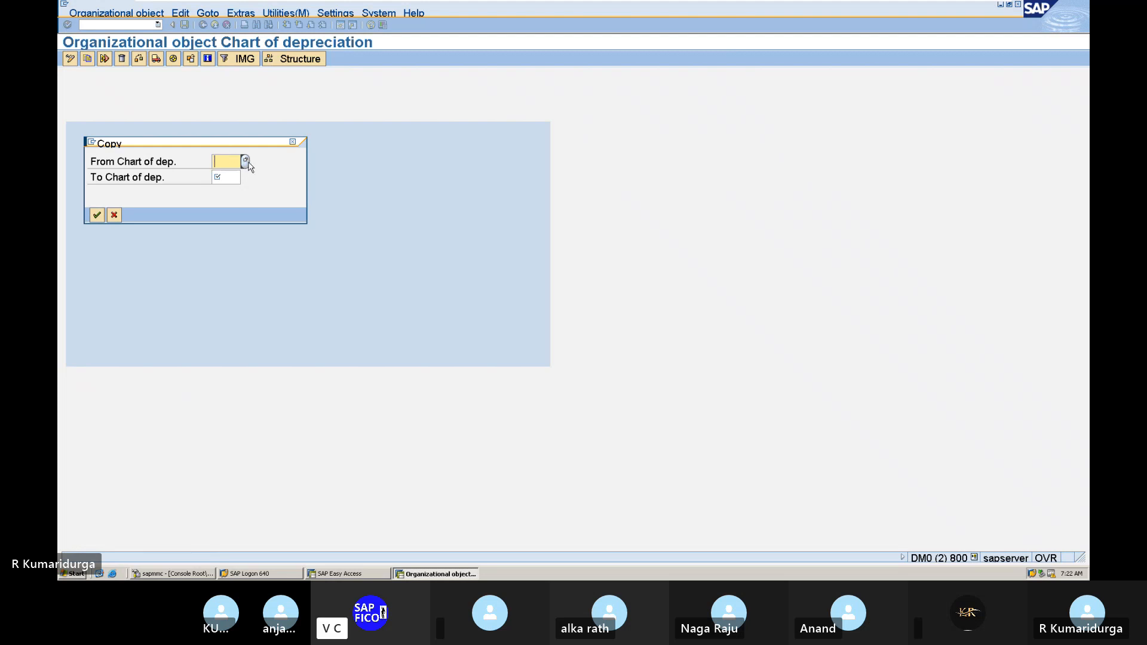
{"action": "left_click", "coordinate": [245, 161]}
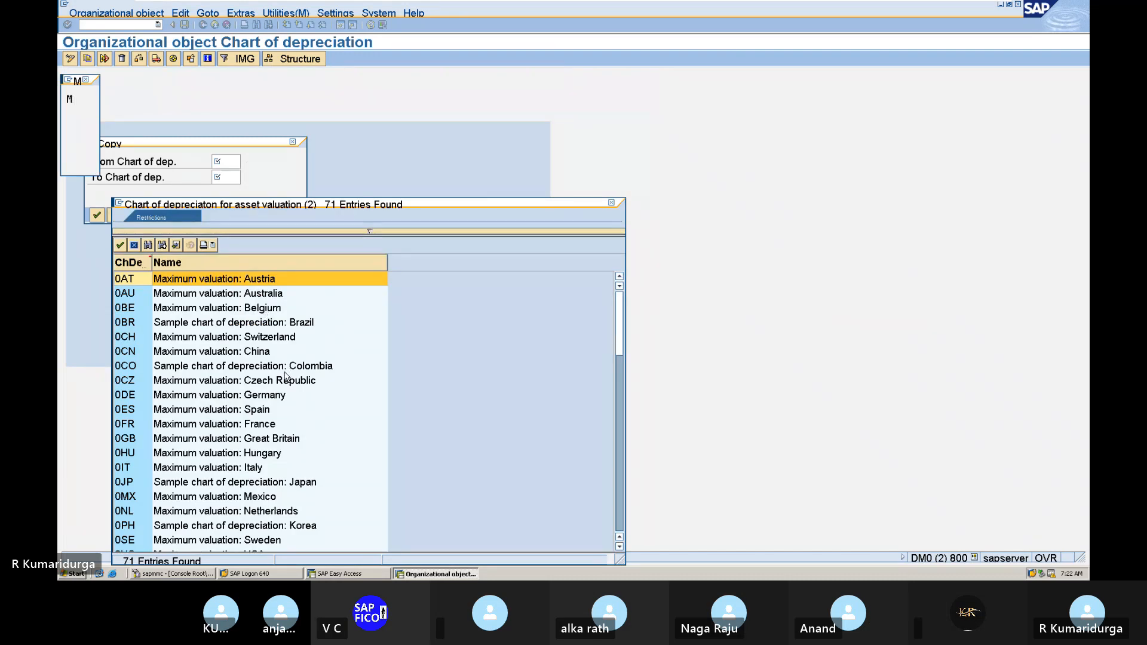
{"action": "scroll", "coordinate": [286, 376], "scroll_direction": "down", "scroll_amount": 2}
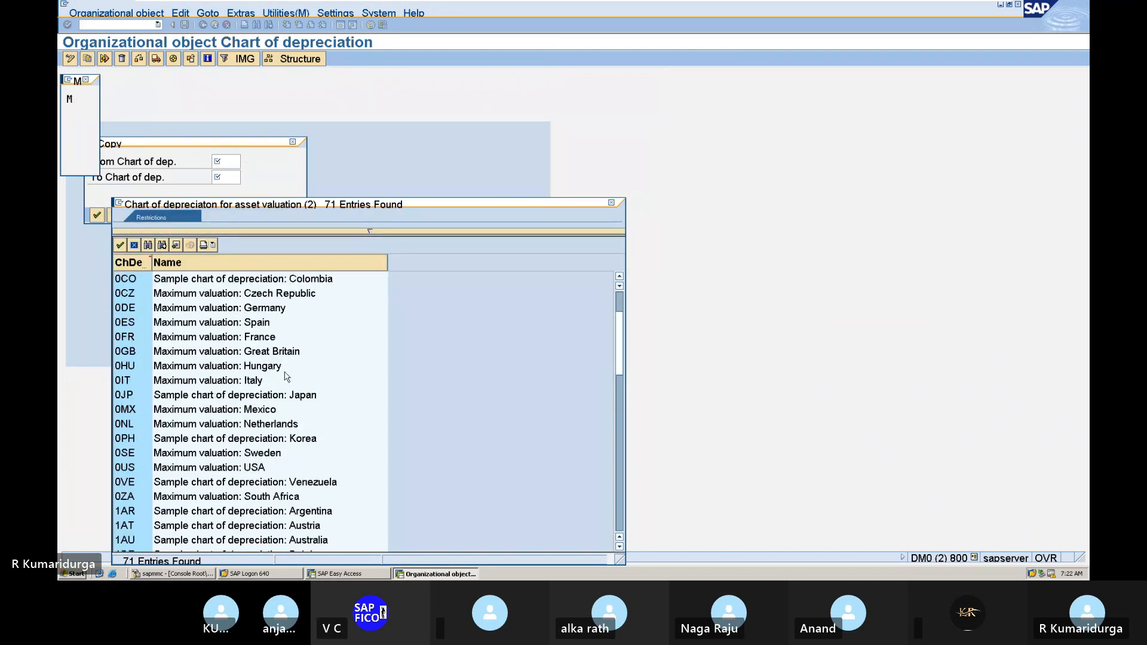
{"action": "scroll", "coordinate": [285, 377], "scroll_direction": "down", "scroll_amount": 3}
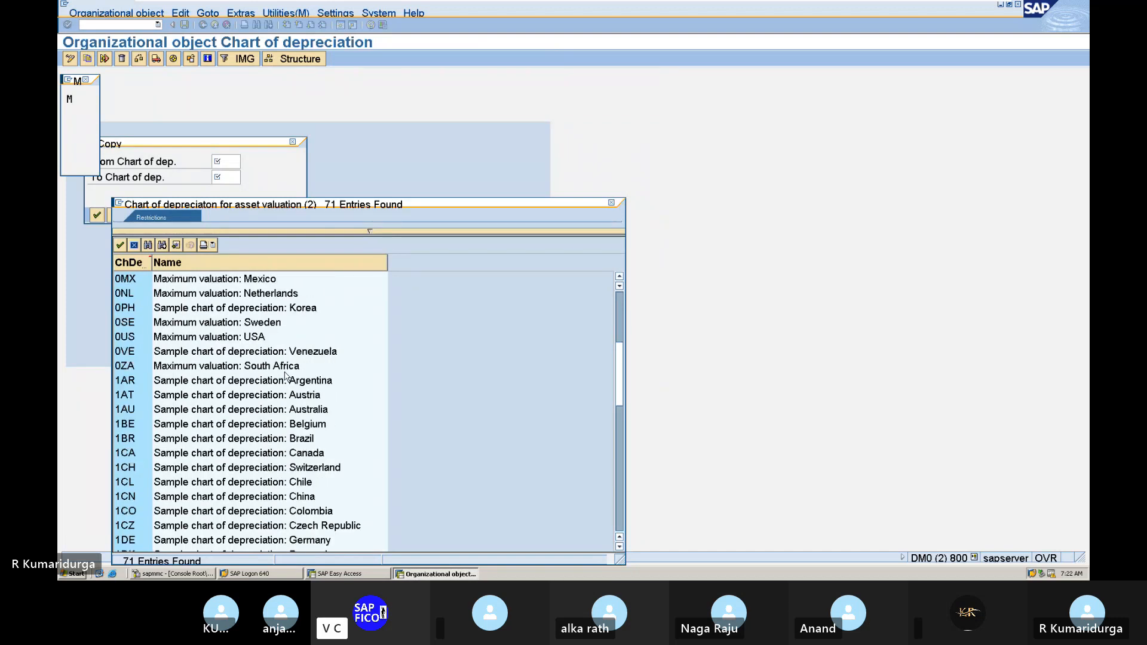
{"action": "scroll", "coordinate": [286, 376], "scroll_direction": "down", "scroll_amount": 3}
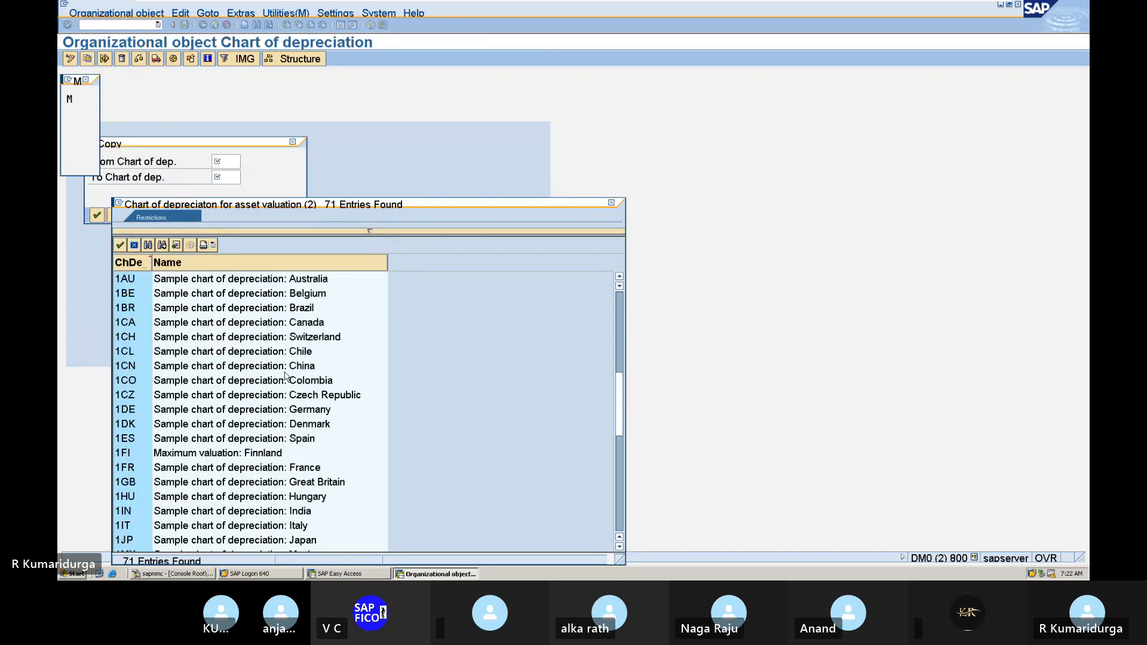
{"action": "left_click", "coordinate": [195, 514]}
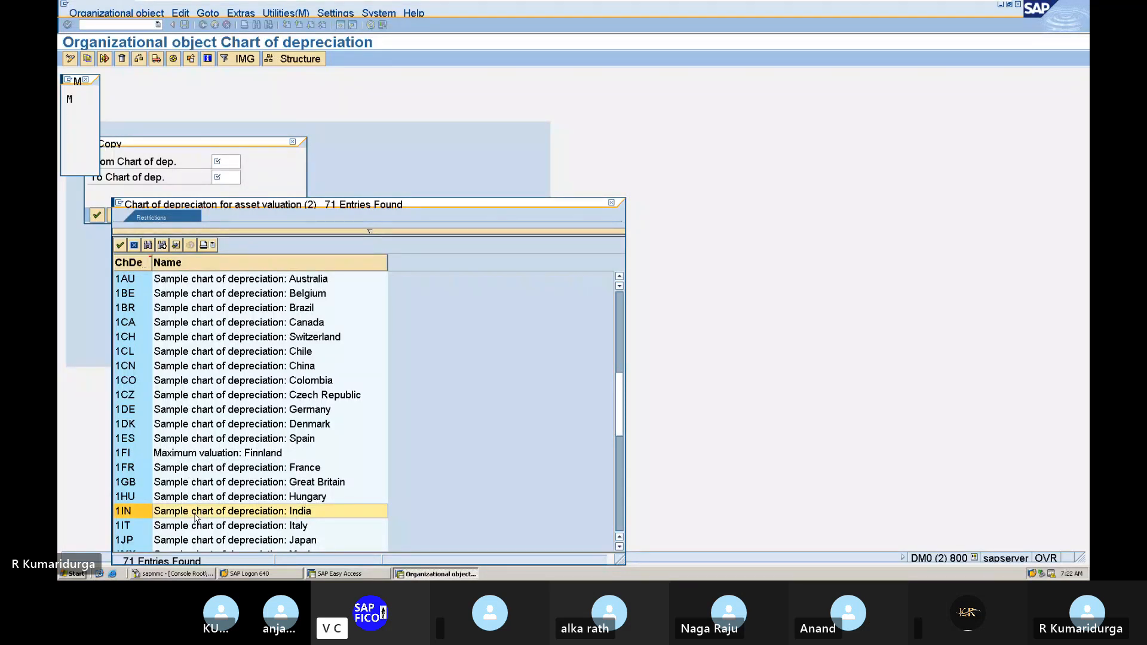
{"action": "scroll", "coordinate": [195, 518], "scroll_direction": "down", "scroll_amount": 4}
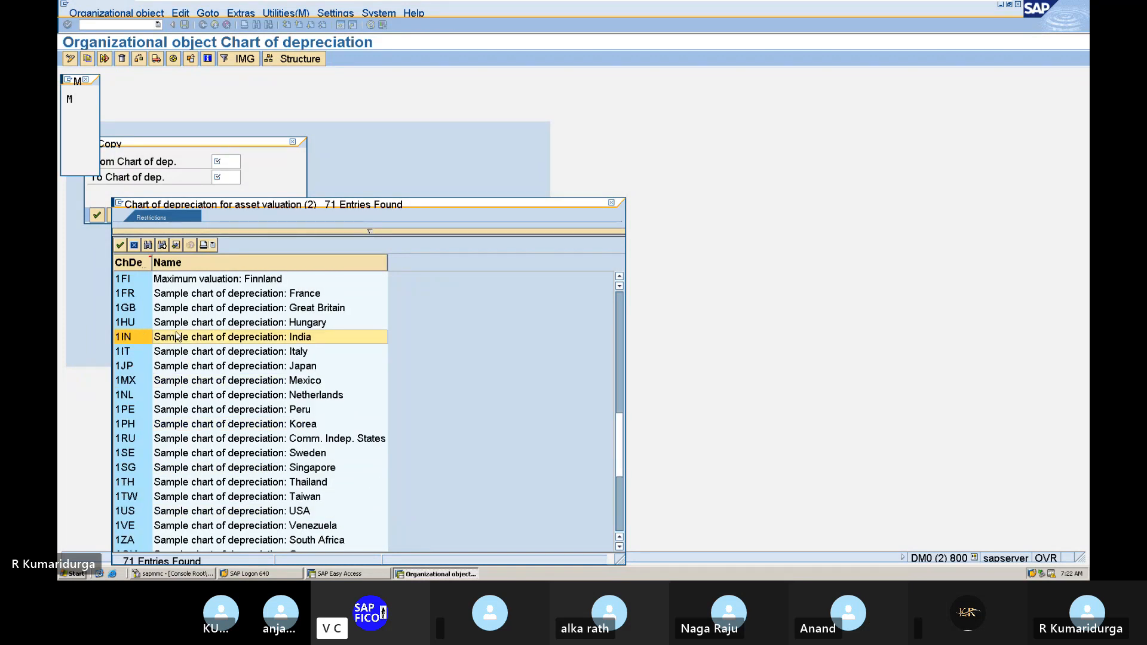
{"action": "scroll", "coordinate": [183, 338], "scroll_direction": "down", "scroll_amount": 5}
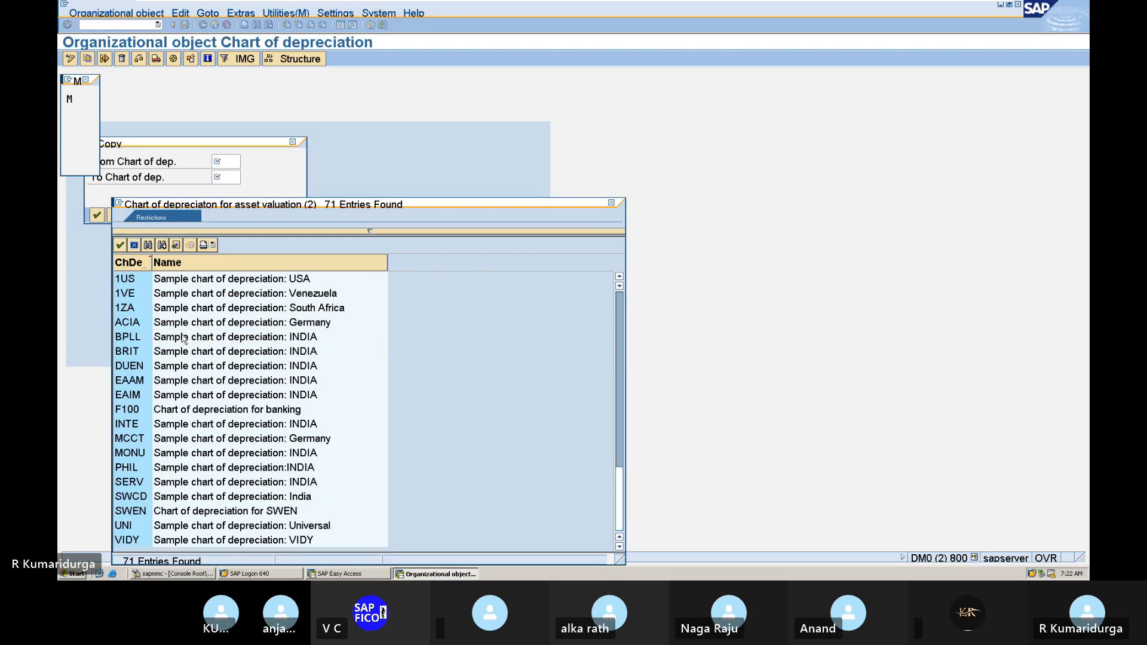
{"action": "scroll", "coordinate": [183, 339], "scroll_direction": "up", "scroll_amount": 8}
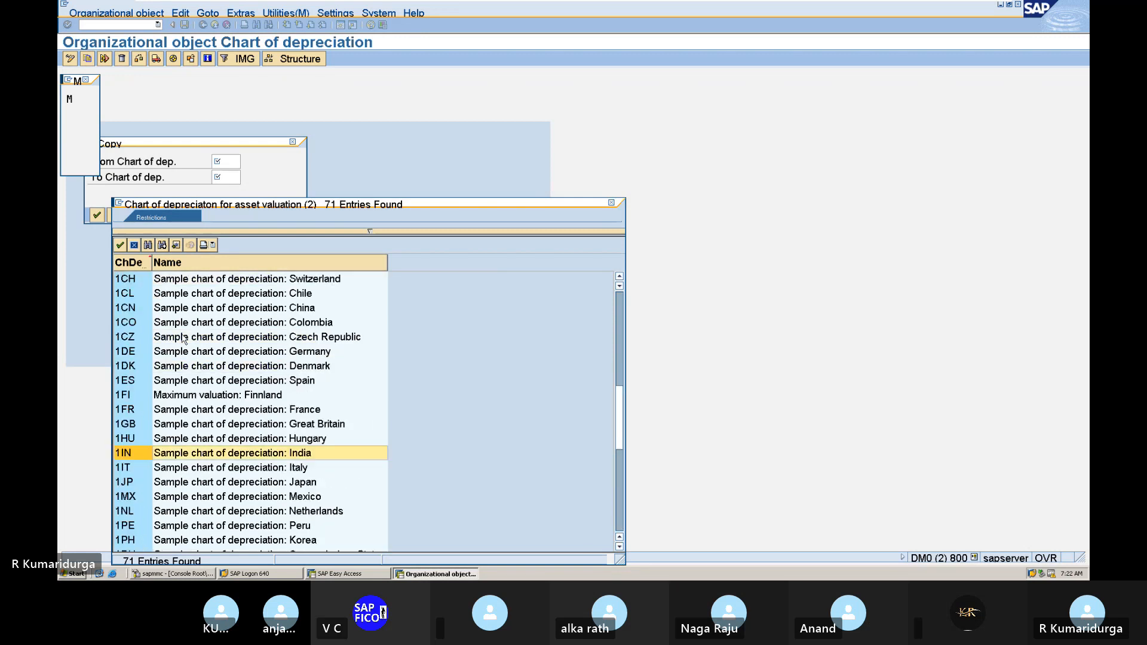
{"action": "scroll", "coordinate": [184, 338], "scroll_direction": "up", "scroll_amount": 4}
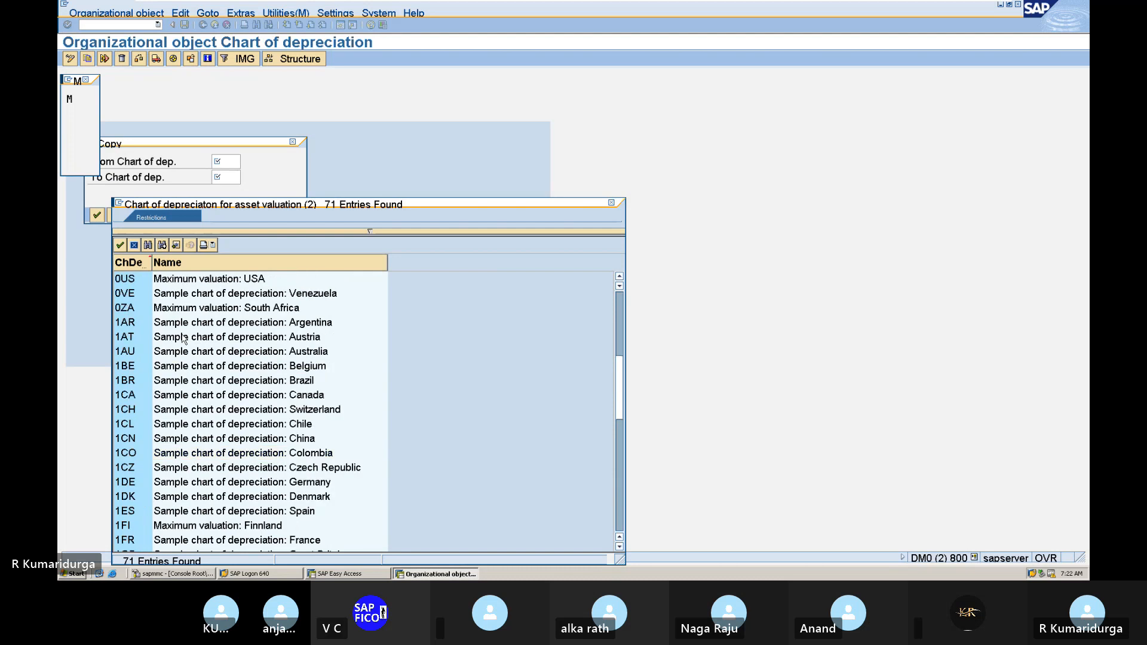
{"action": "scroll", "coordinate": [184, 338], "scroll_direction": "up", "scroll_amount": 3}
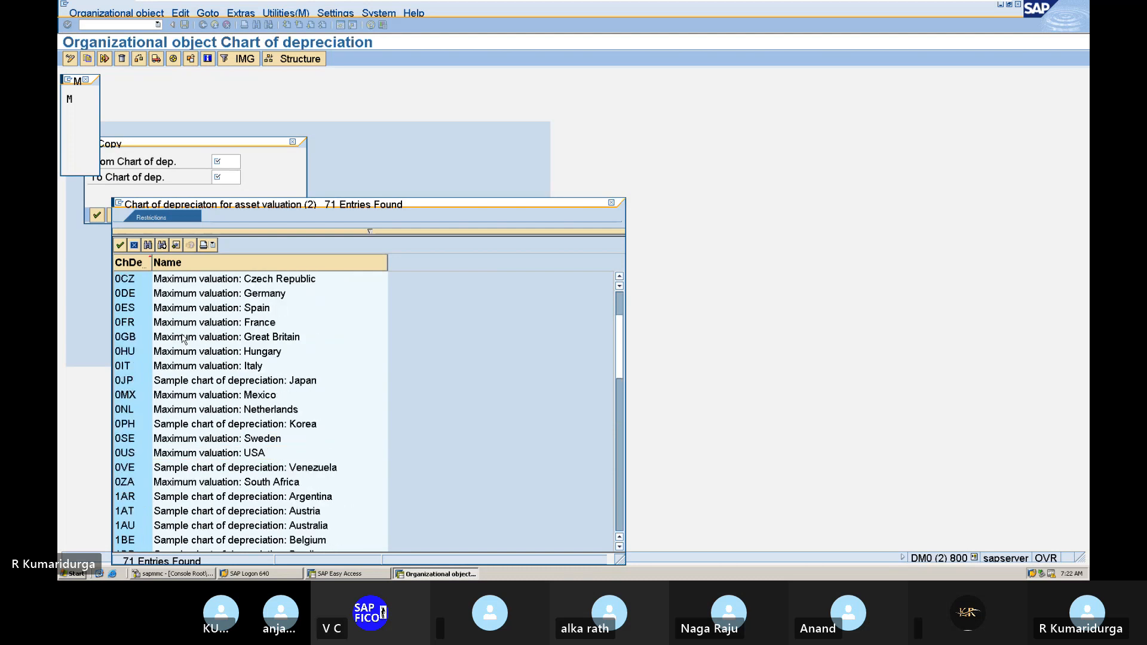
{"action": "left_click", "coordinate": [121, 292]}
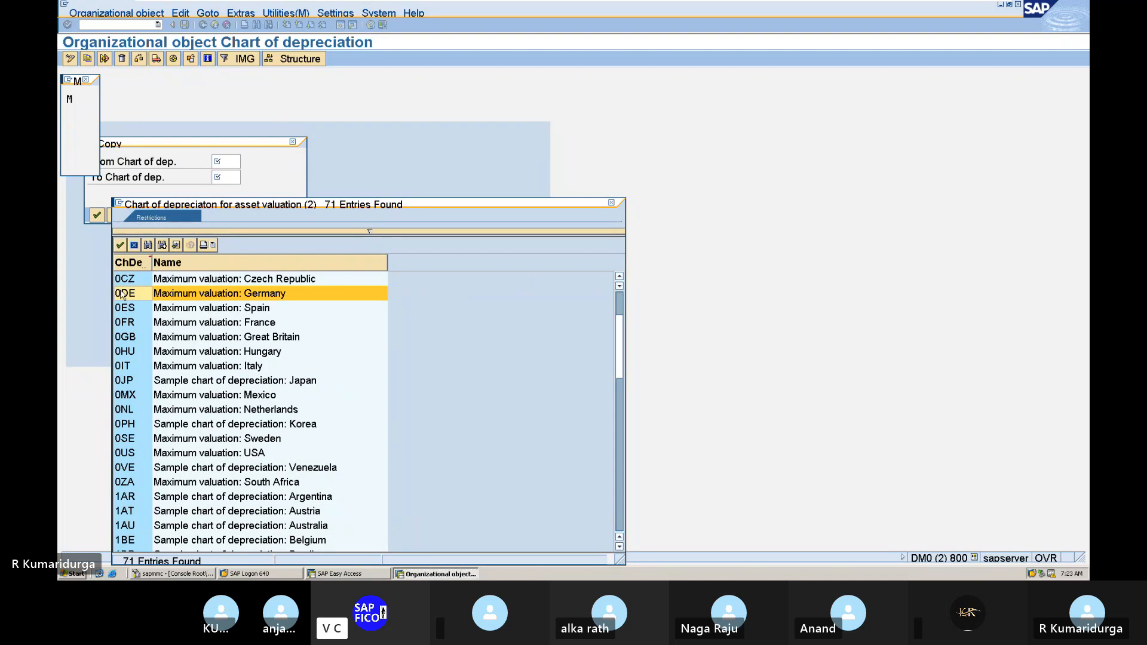
{"action": "double_click", "coordinate": [177, 299]}
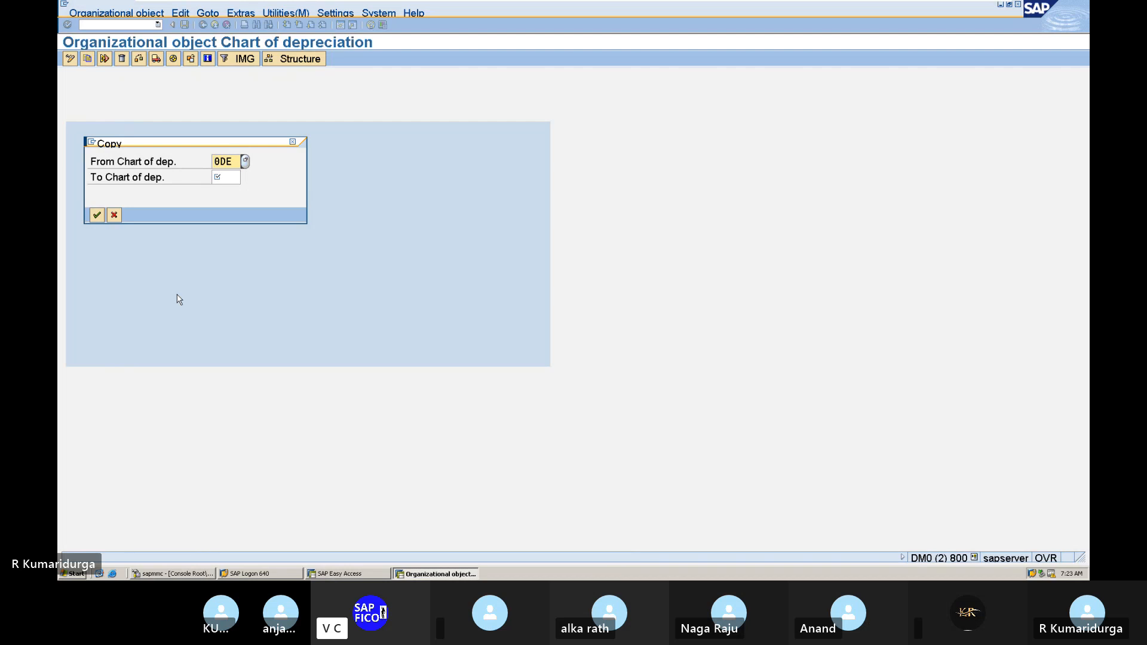
- Set the target chart of depreciation to DUCD and run the copy, accepting the notice on transporting number ranges and addresses
{"action": "left_click", "coordinate": [233, 177]}
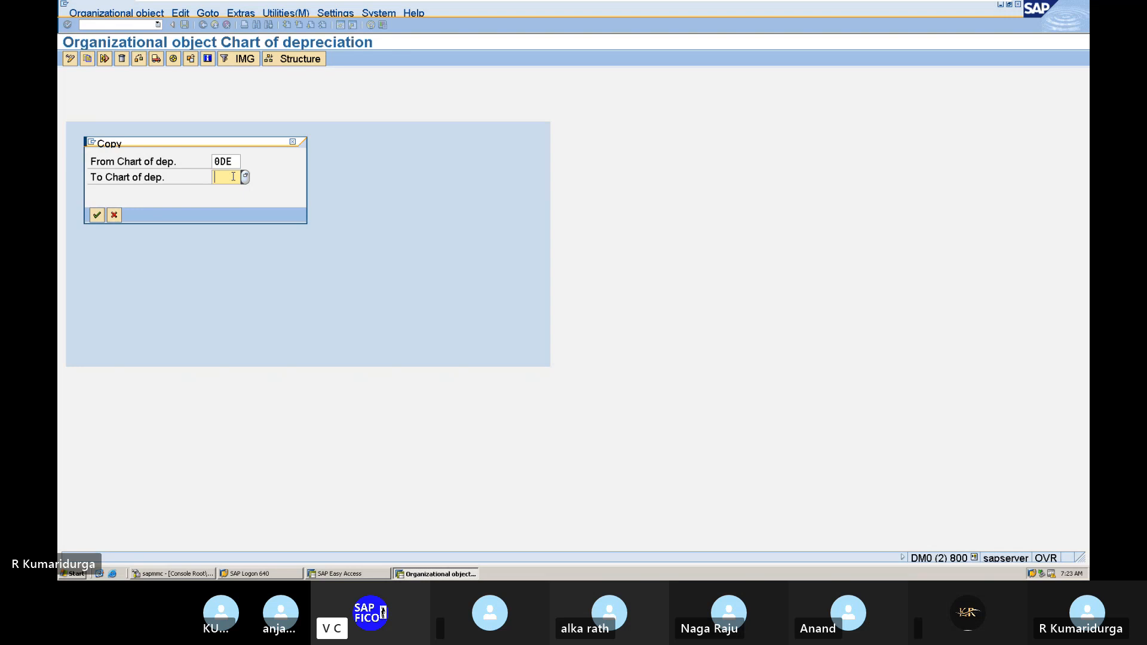
{"action": "type", "text": "DUCD"}
{"action": "left_click", "coordinate": [96, 216]}
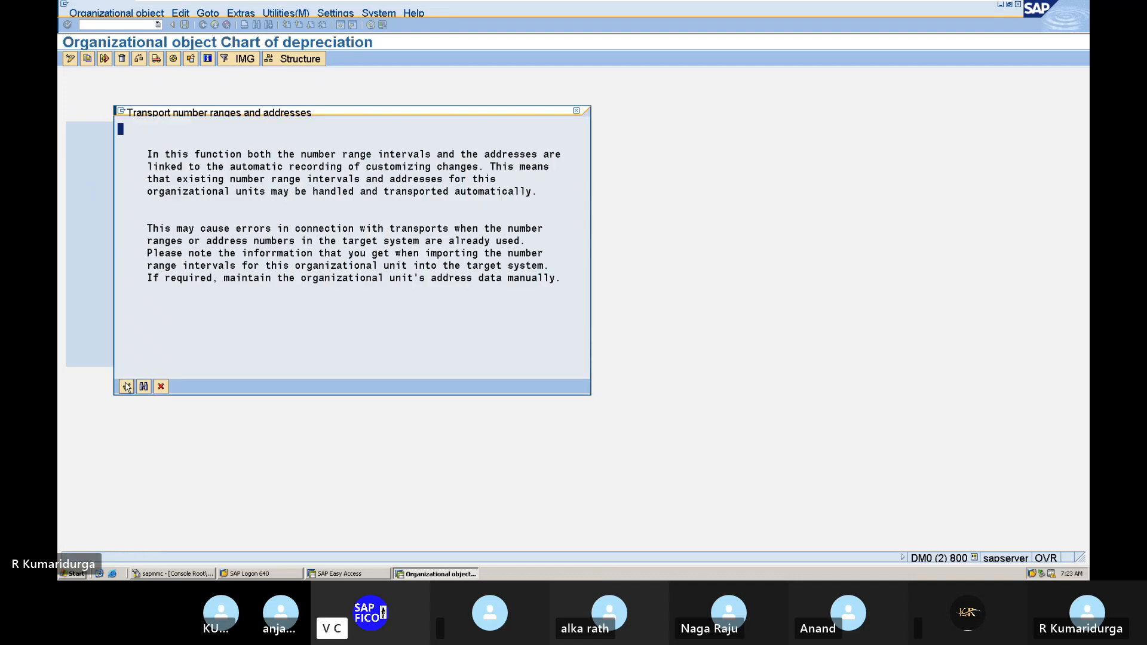
{"action": "left_click", "coordinate": [127, 387]}
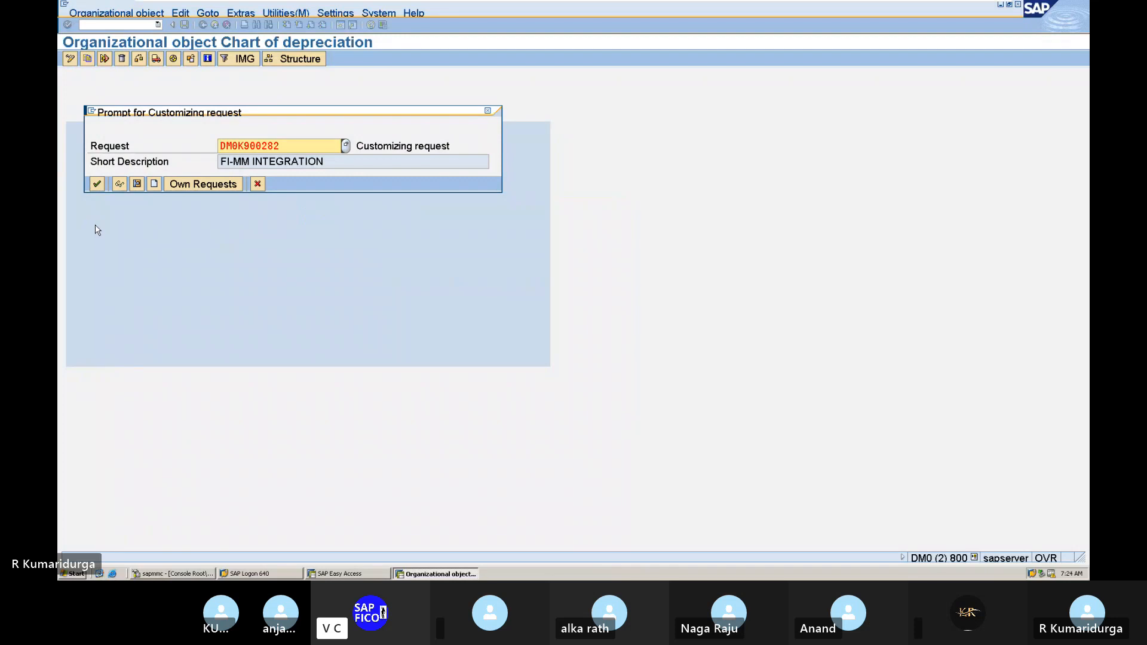
- Create a customizing request described as ASSET ACCOUNTING DUR1, record the chart of depreciation copy in it, and return to the activity list
{"action": "left_click", "coordinate": [154, 183]}
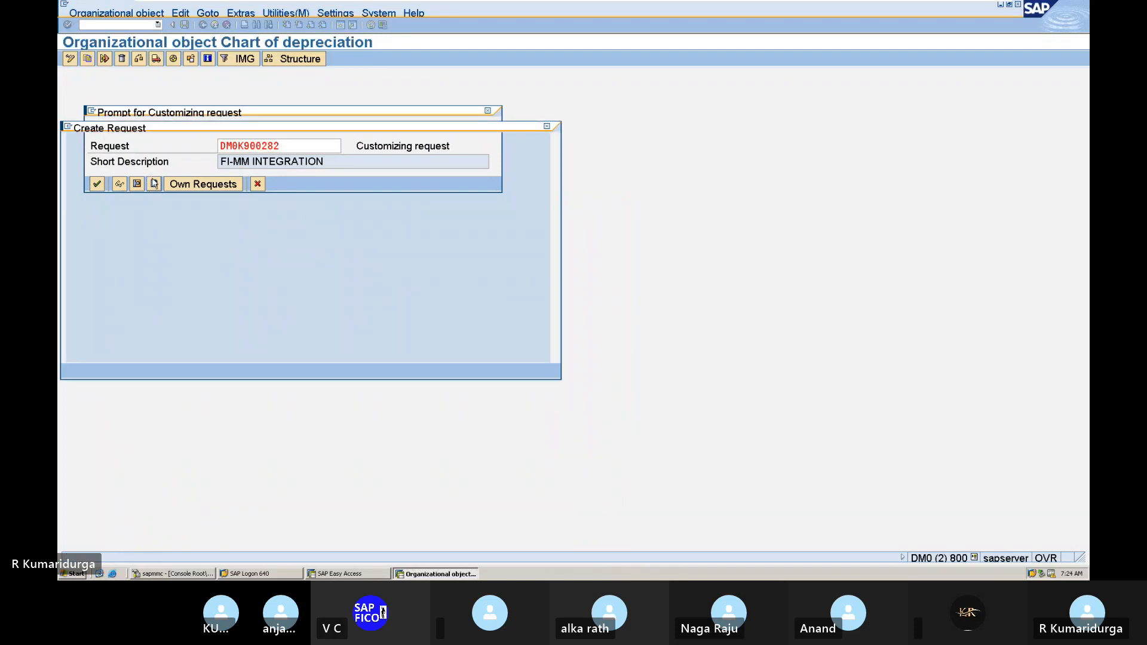
{"action": "type", "text": "AS"}
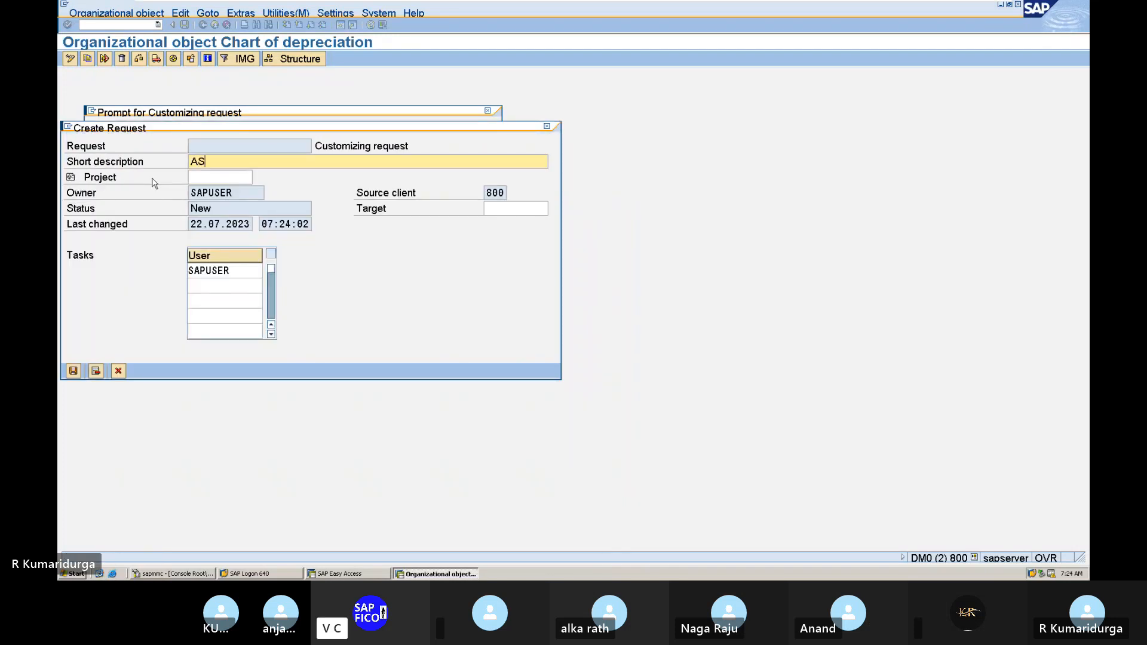
{"action": "type", "text": "SET ACCOUNTING DUR1"}
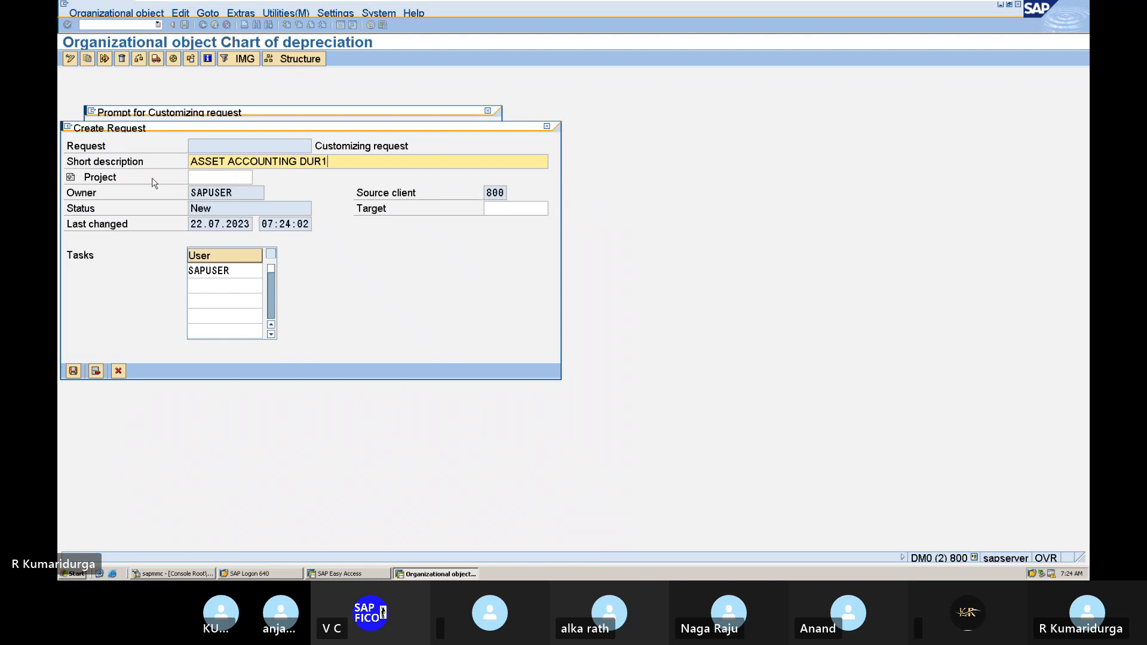
{"action": "key", "text": "Return"}
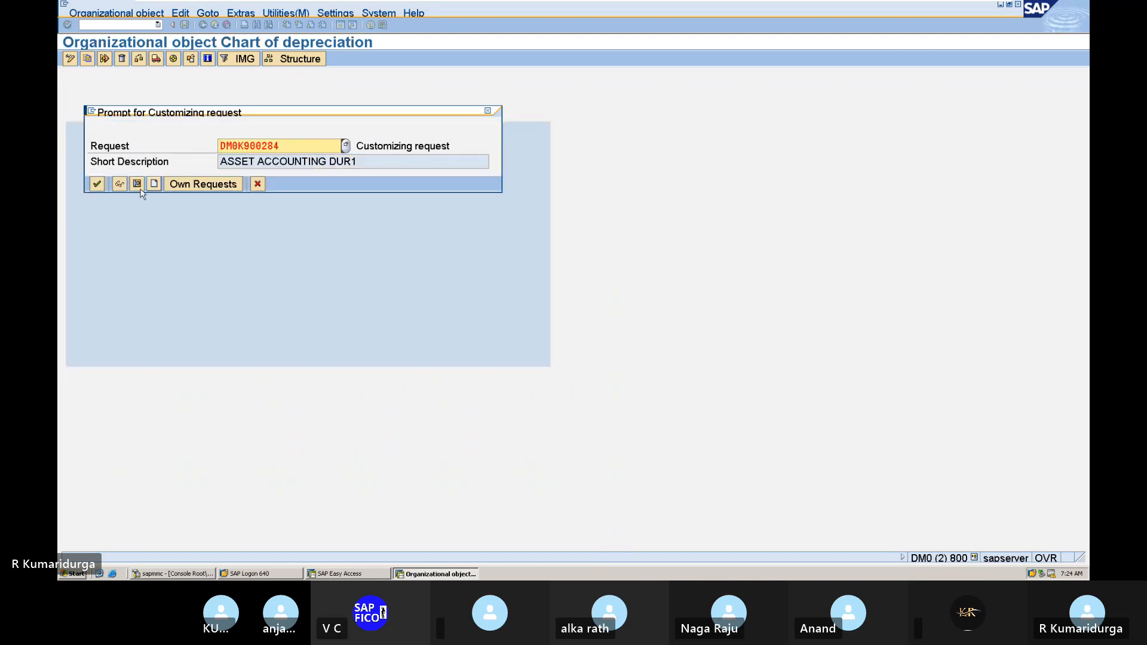
{"action": "left_click", "coordinate": [95, 184]}
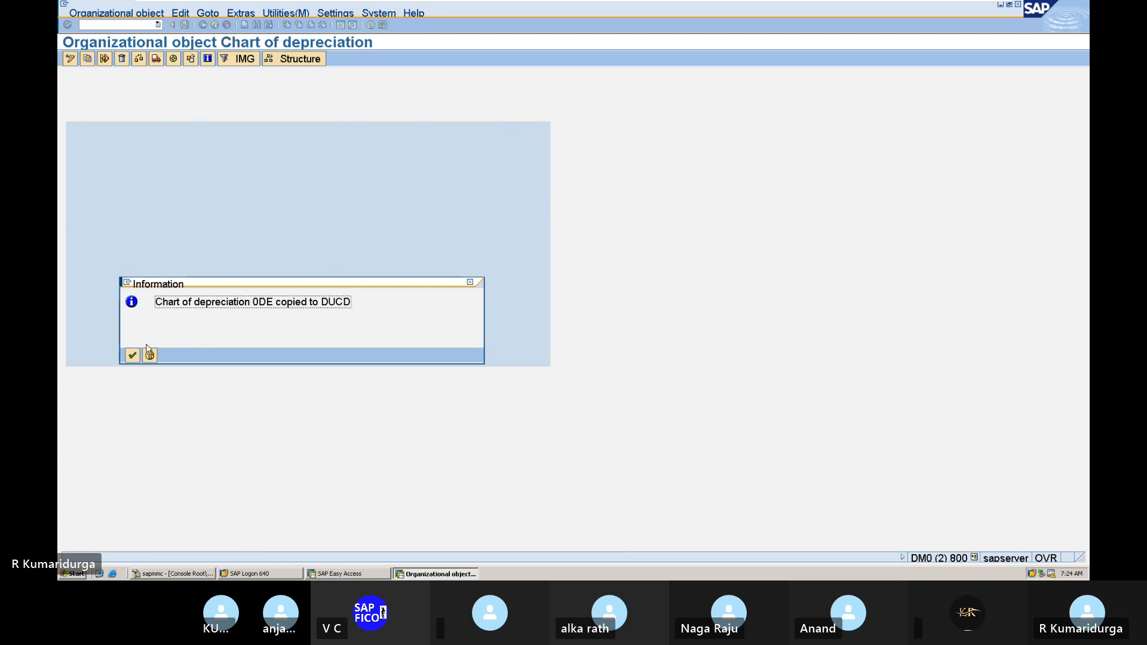
{"action": "left_click", "coordinate": [132, 357]}
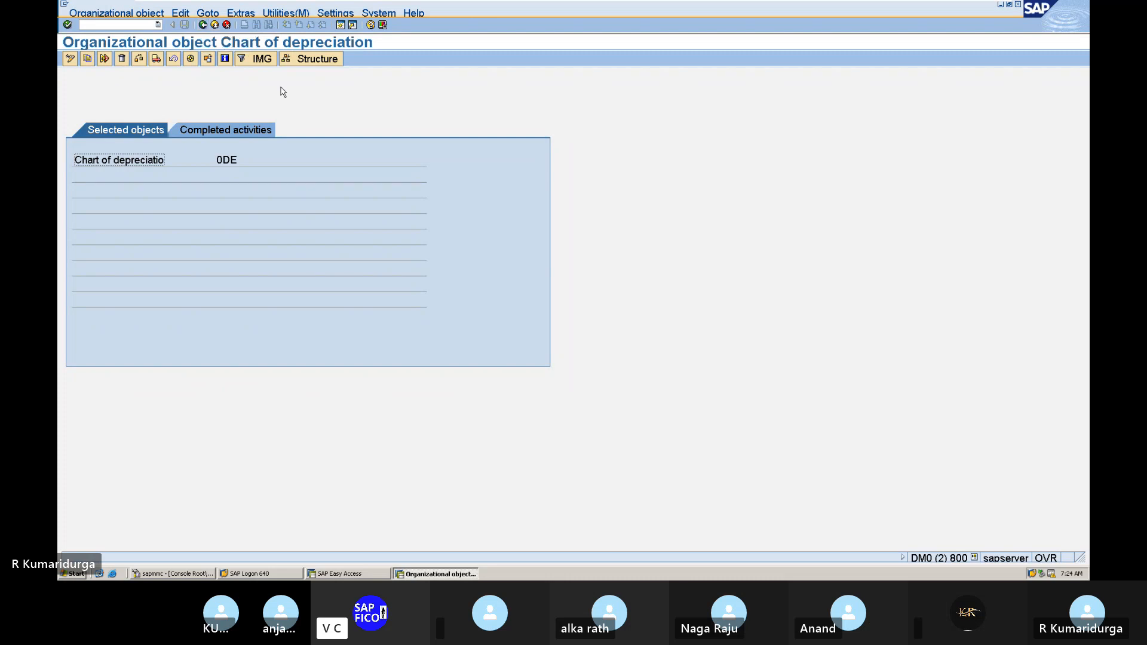
{"action": "left_click", "coordinate": [203, 25]}
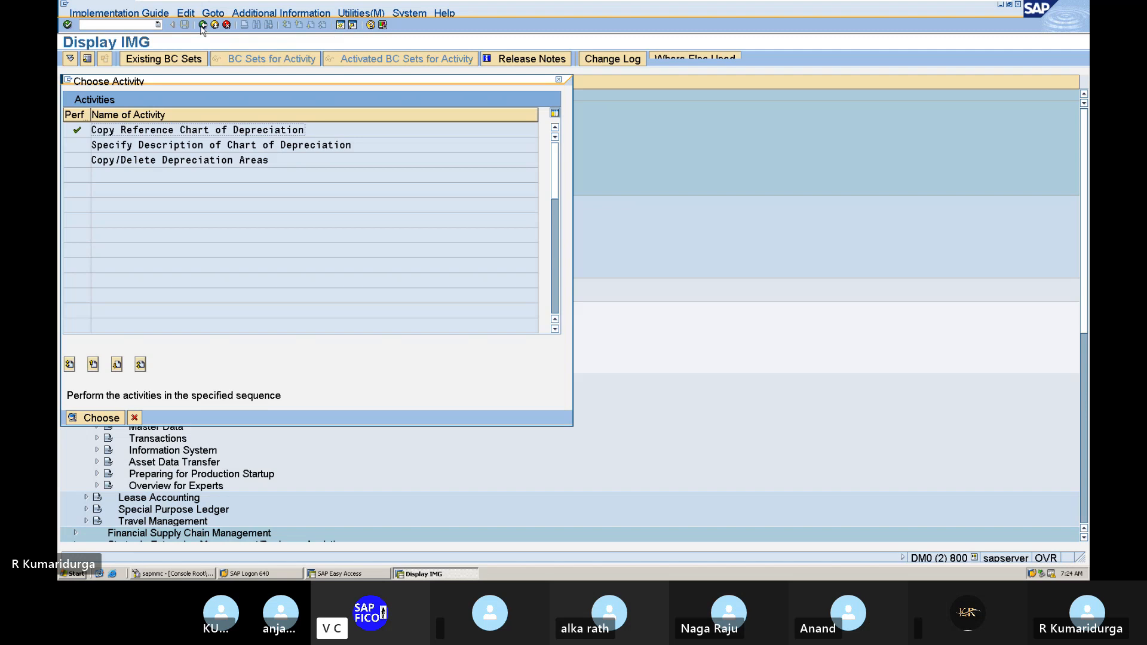
- Open the Specify Description of Chart of Depreciation activity, then locate and select the entry for chart DUCD
{"action": "double_click", "coordinate": [211, 145]}
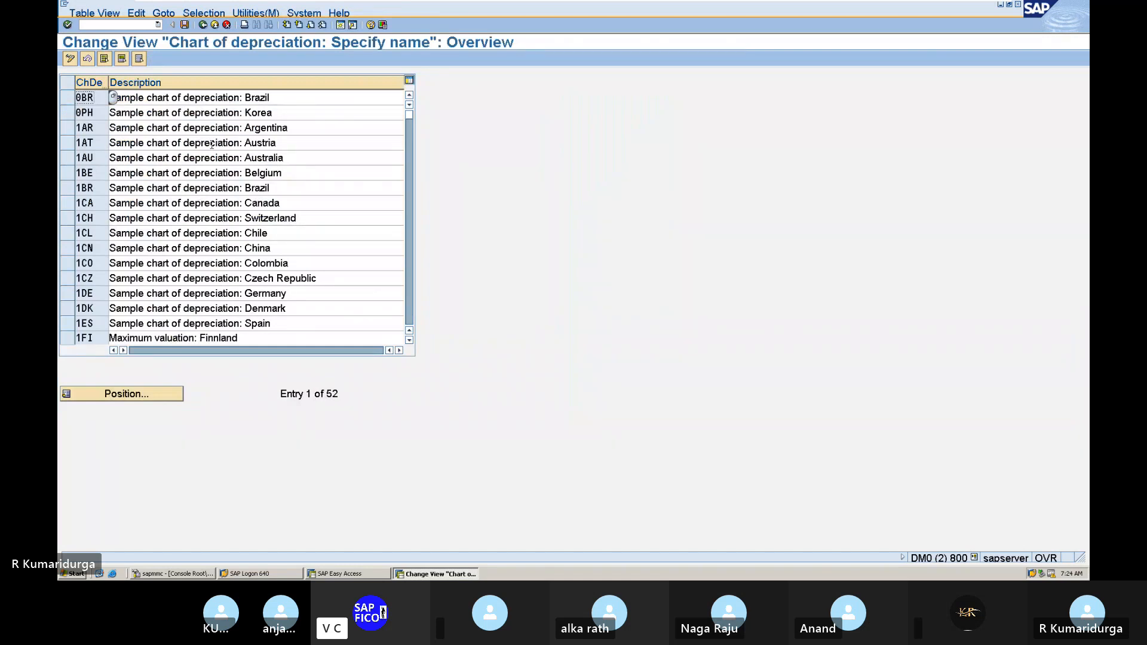
{"action": "left_click", "coordinate": [138, 395]}
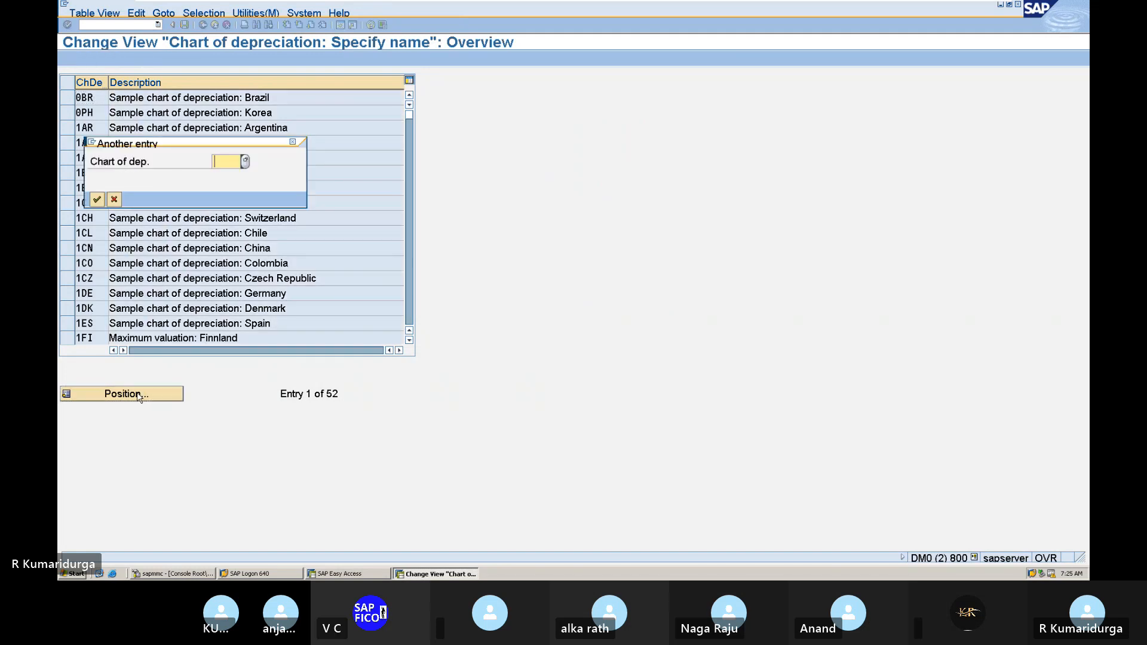
{"action": "type", "text": "DUCD"}
{"action": "key", "text": "Return"}
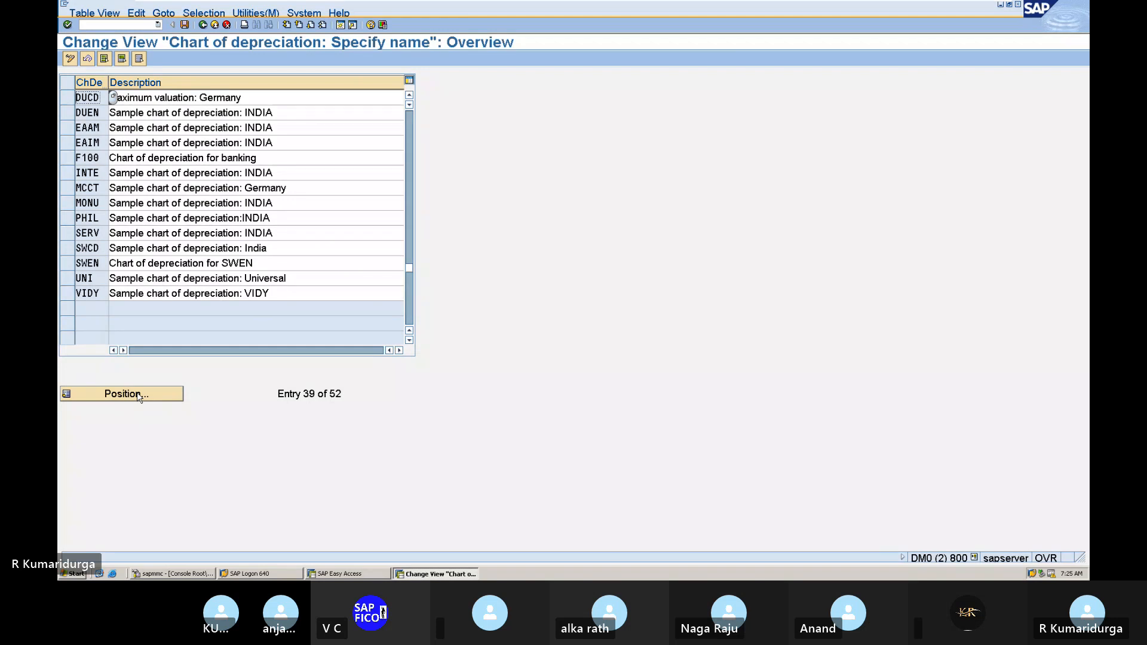
{"action": "left_click", "coordinate": [66, 98]}
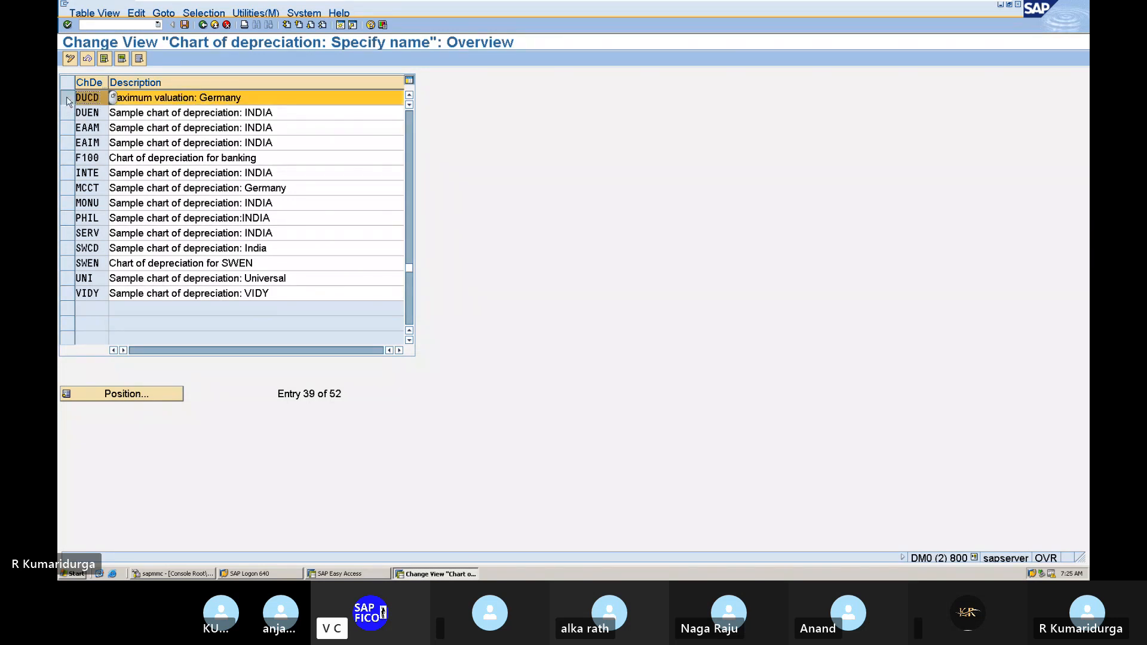
- Replace the description of chart of depreciation DUCD with CHART OF DEPRECIATION FOR DUR1
{"action": "left_click", "coordinate": [270, 102]}
{"action": "key", "text": "BackSpace"}
{"action": "key", "text": "BackSpace"}
{"action": "key", "text": "BackSpace"}
{"action": "key", "text": "BackSpace"}
{"action": "key", "text": "BackSpace"}
{"action": "key", "text": "BackSpace"}
{"action": "key", "text": "BackSpace"}
{"action": "key", "text": "BackSpace"}
{"action": "key", "text": "BackSpace"}
{"action": "key", "text": "BackSpace"}
{"action": "key", "text": "BackSpace"}
{"action": "key", "text": "BackSpace"}
{"action": "key", "text": "BackSpace"}
{"action": "key", "text": "BackSpace"}
{"action": "key", "text": "BackSpace"}
{"action": "key", "text": "BackSpace"}
{"action": "key", "text": "BackSpace"}
{"action": "key", "text": "BackSpace"}
{"action": "key", "text": "BackSpace"}
{"action": "key", "text": "BackSpace"}
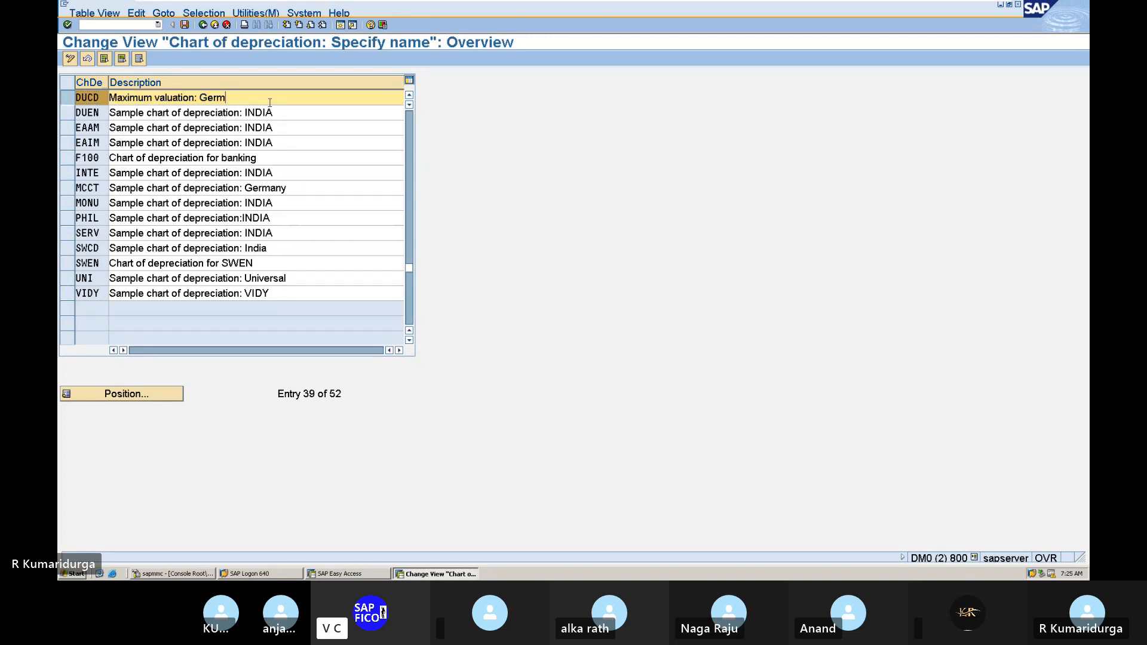
{"action": "type", "text": "CHA"}
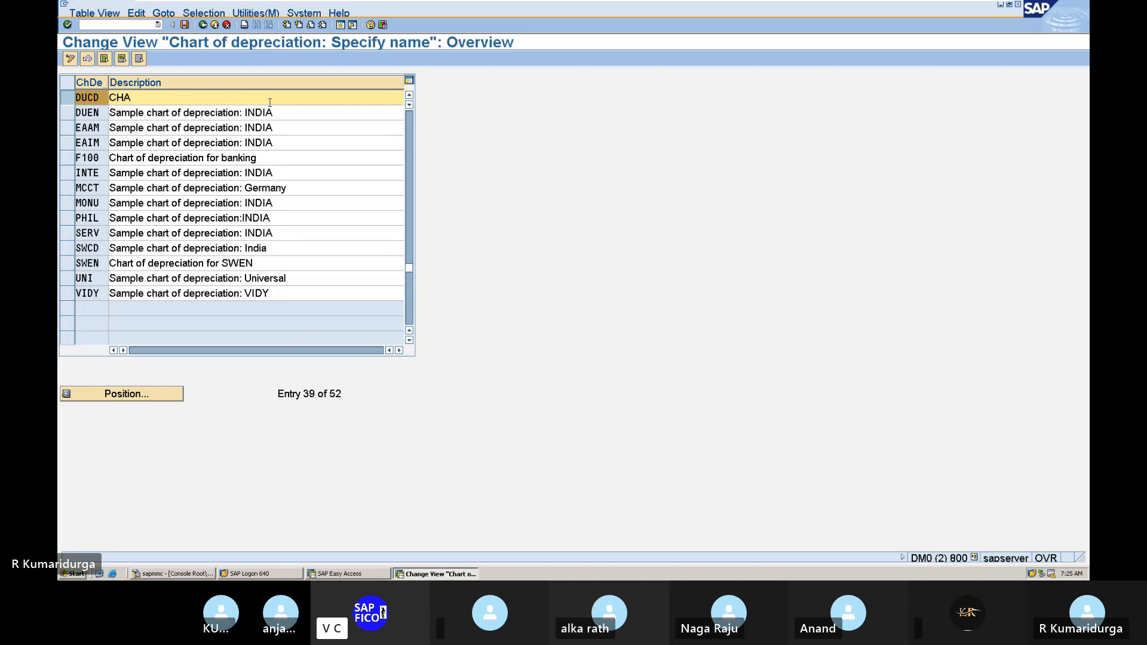
{"action": "key", "text": "BackSpace"}
{"action": "type", "text": "ART OF DEPRECI"}
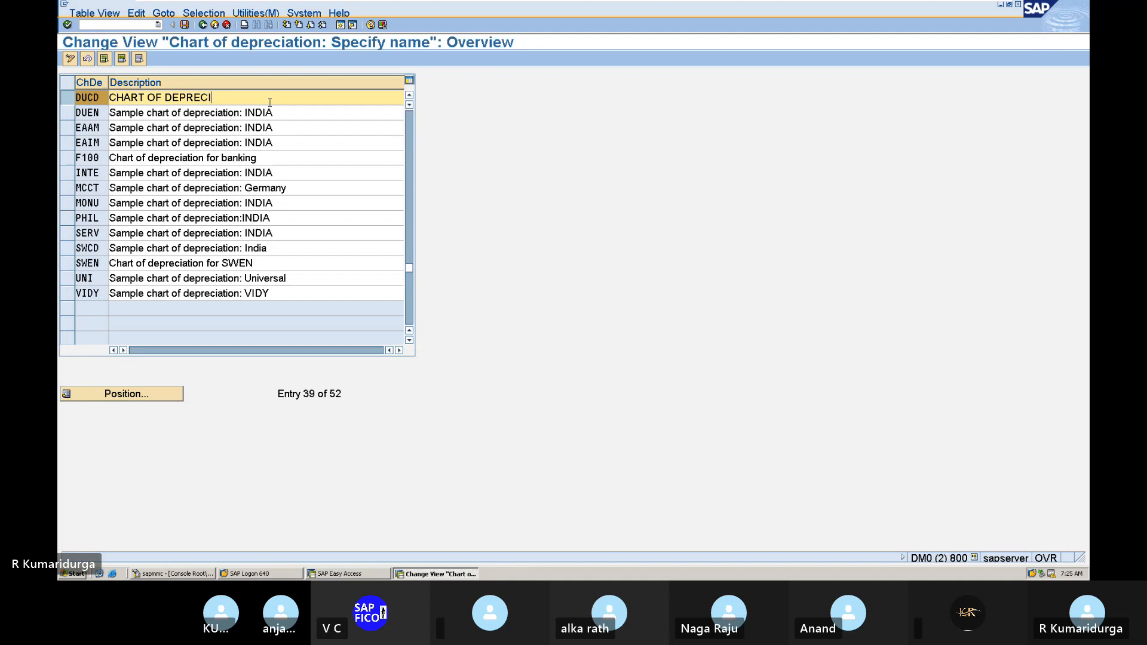
{"action": "type", "text": "ATION FOR "}
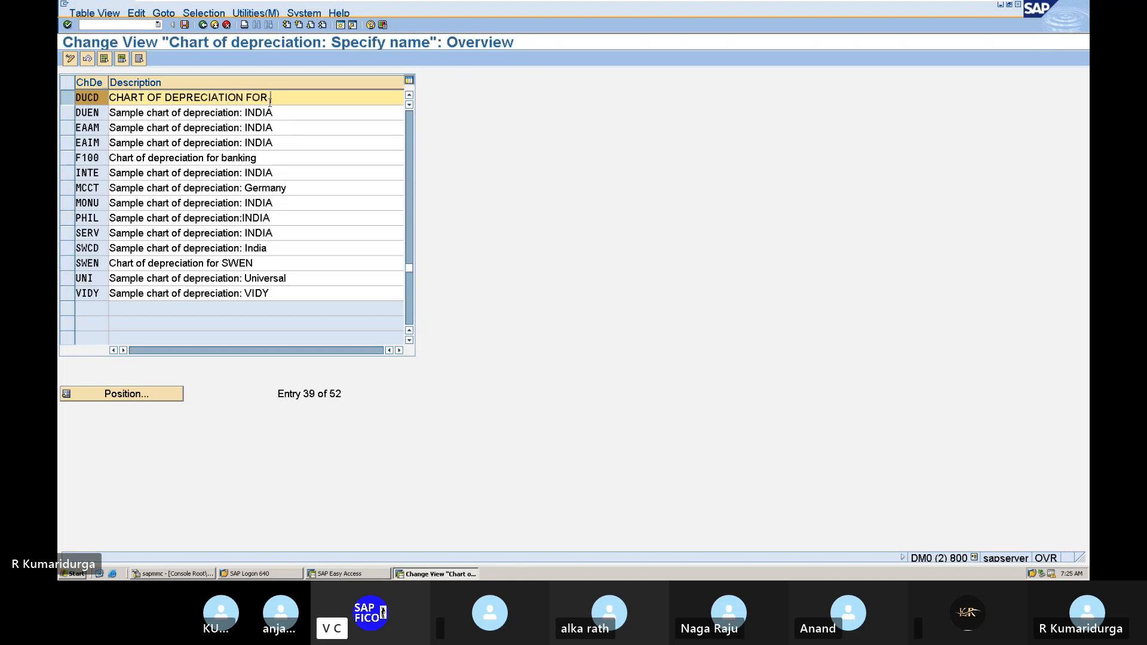
{"action": "type", "text": "DUR1"}
{"action": "key", "text": "Return"}
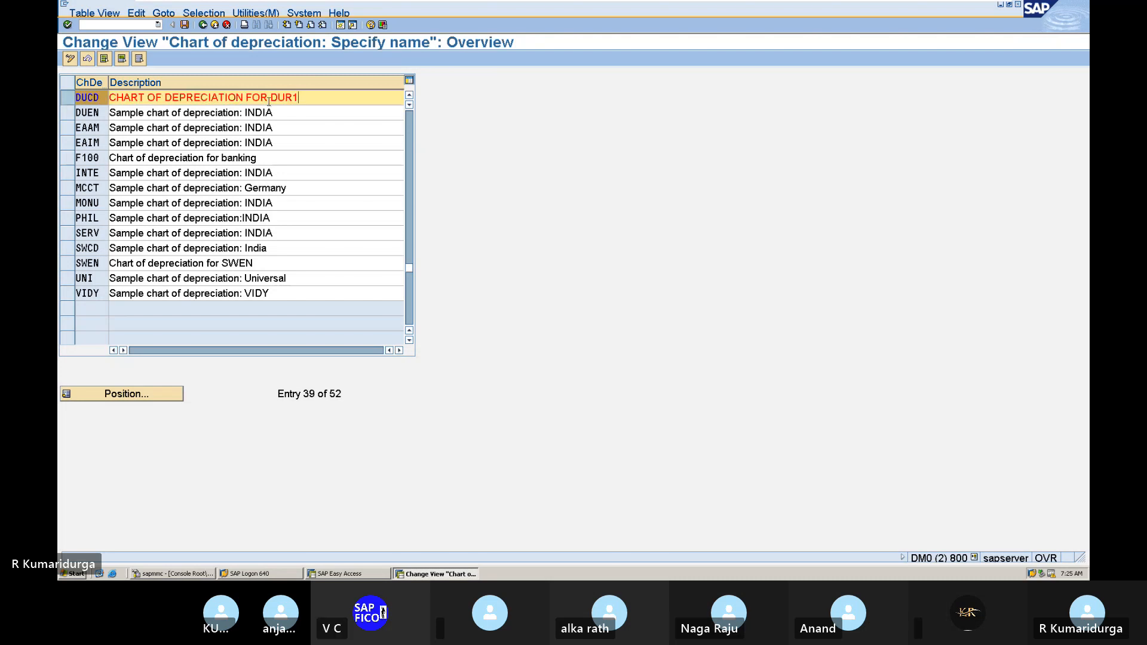
- Save the new description under the ASSET ACCOUNTING DUR1 customizing request and return to the activity list
{"action": "left_click", "coordinate": [184, 26]}
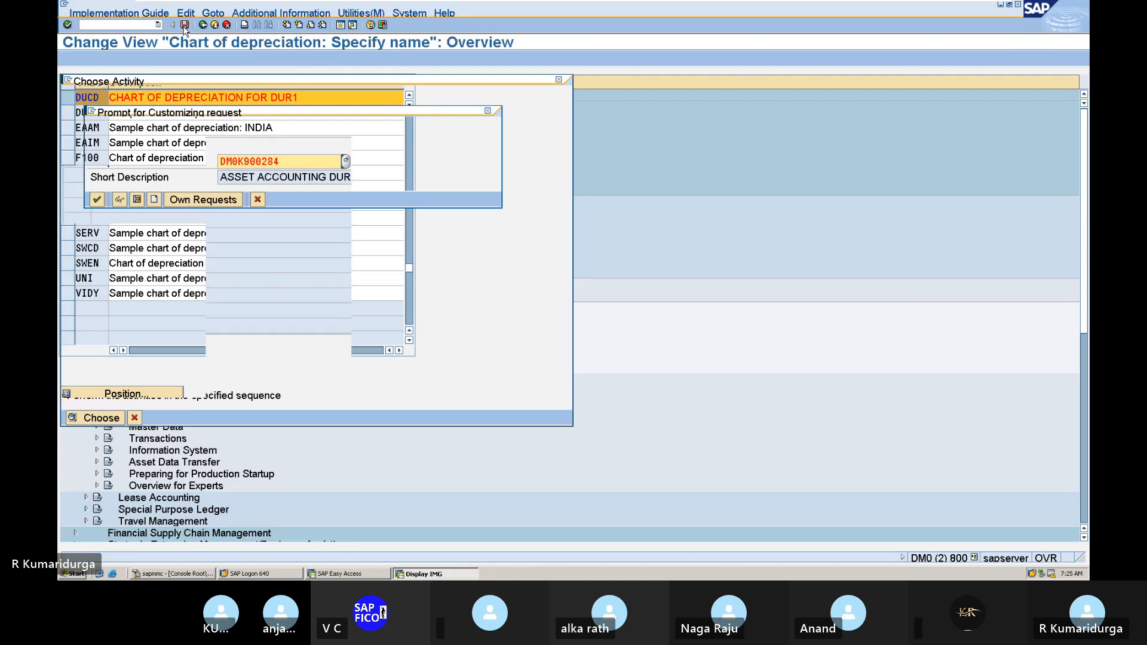
{"action": "key", "text": "Return"}
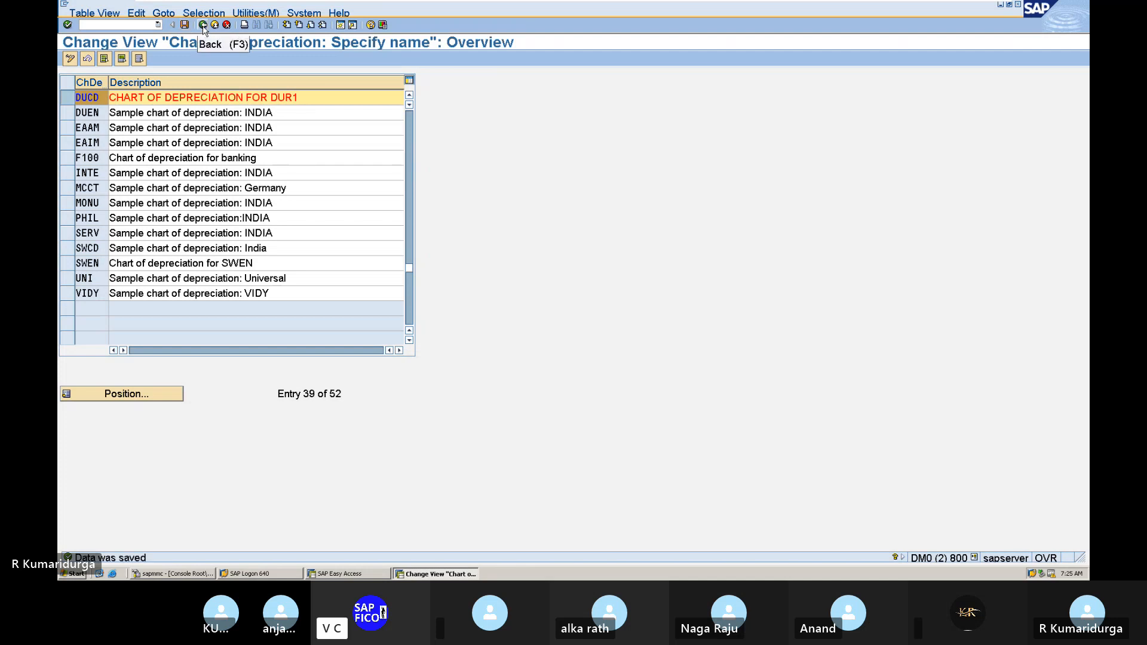
{"action": "left_click", "coordinate": [203, 25]}
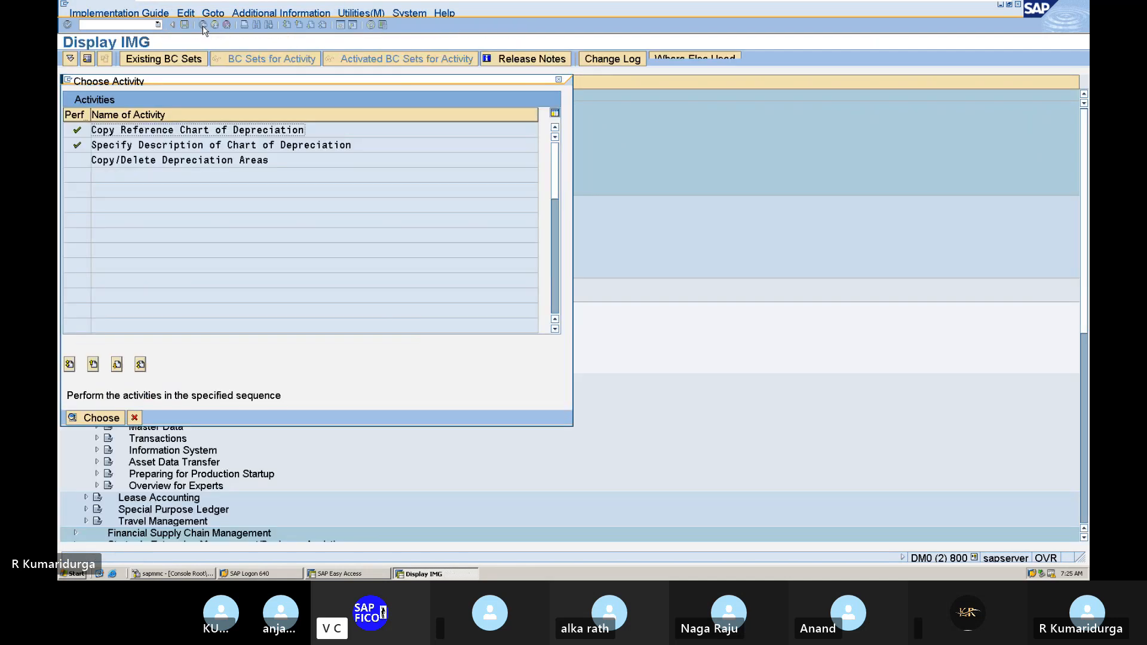
- Open the Copy/Delete Depreciation Areas activity with chart of depreciation DUCD as the work area
{"action": "left_click", "coordinate": [257, 159]}
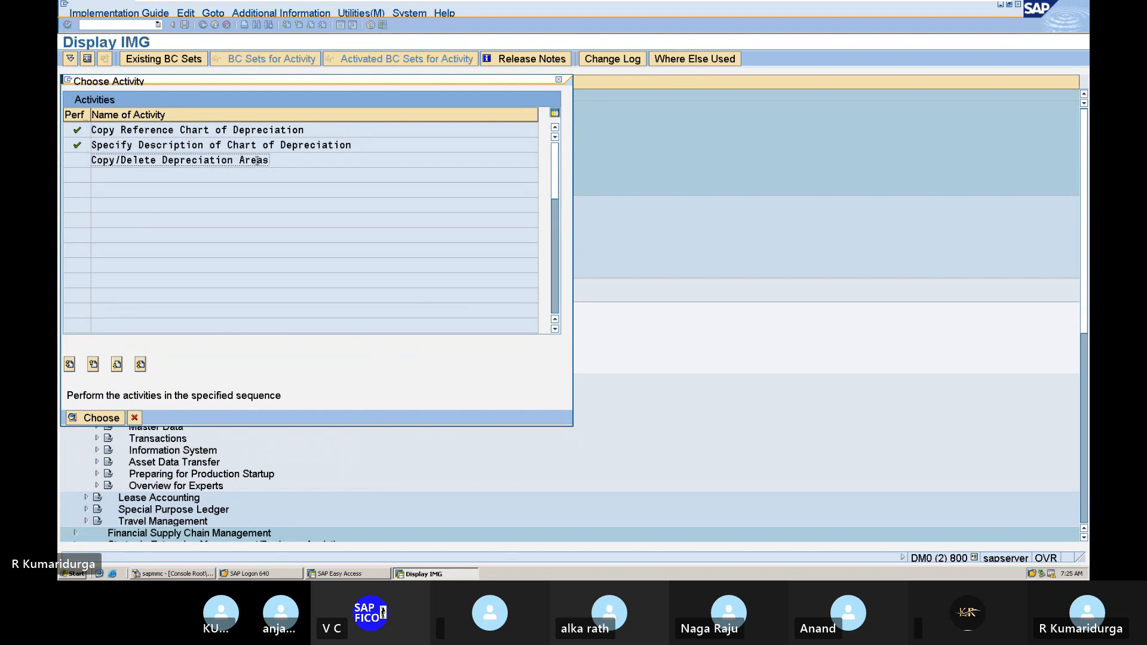
{"action": "double_click", "coordinate": [210, 160]}
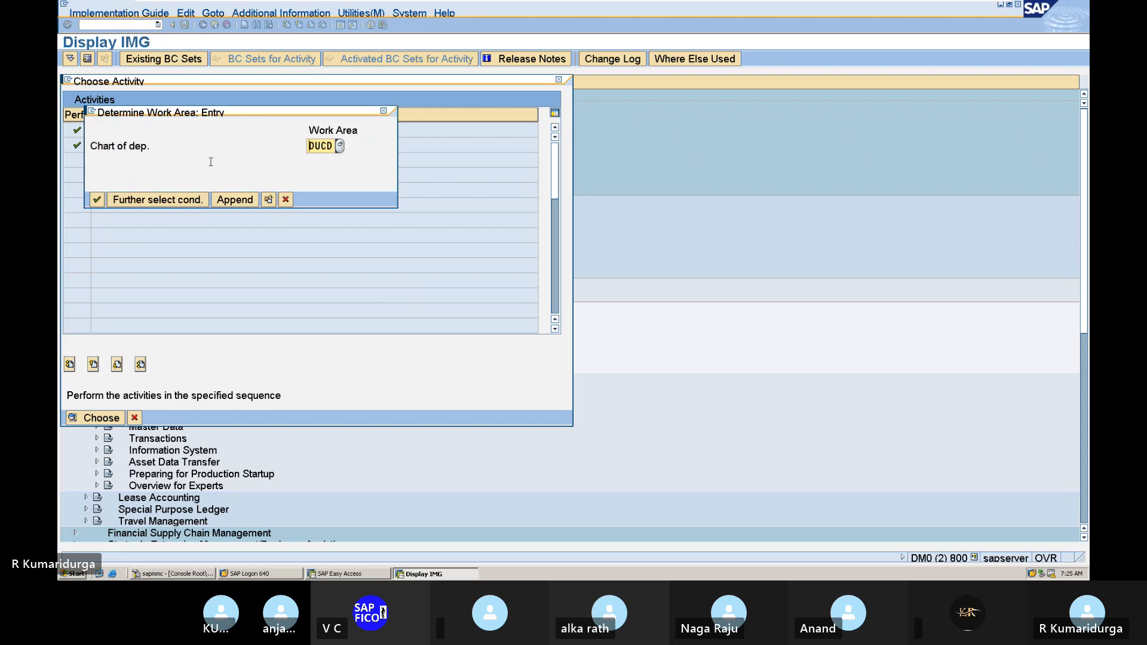
{"action": "left_click", "coordinate": [98, 201]}
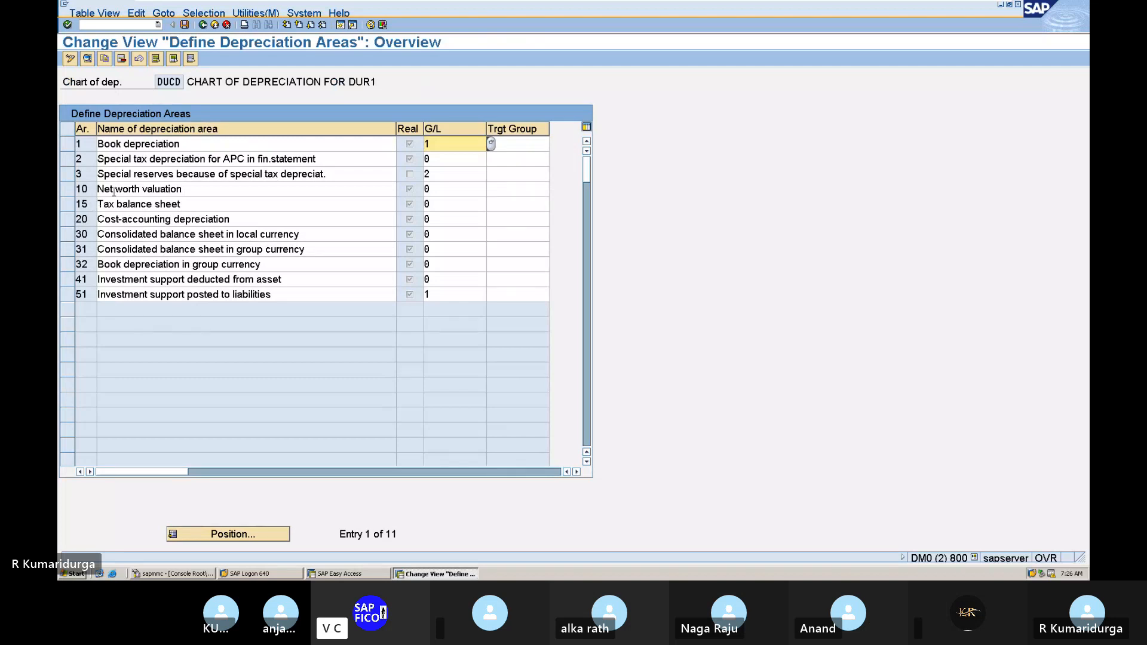
- Delete every depreciation area of chart DUCD except area 1, Book depreciation
{"action": "left_click", "coordinate": [69, 165]}
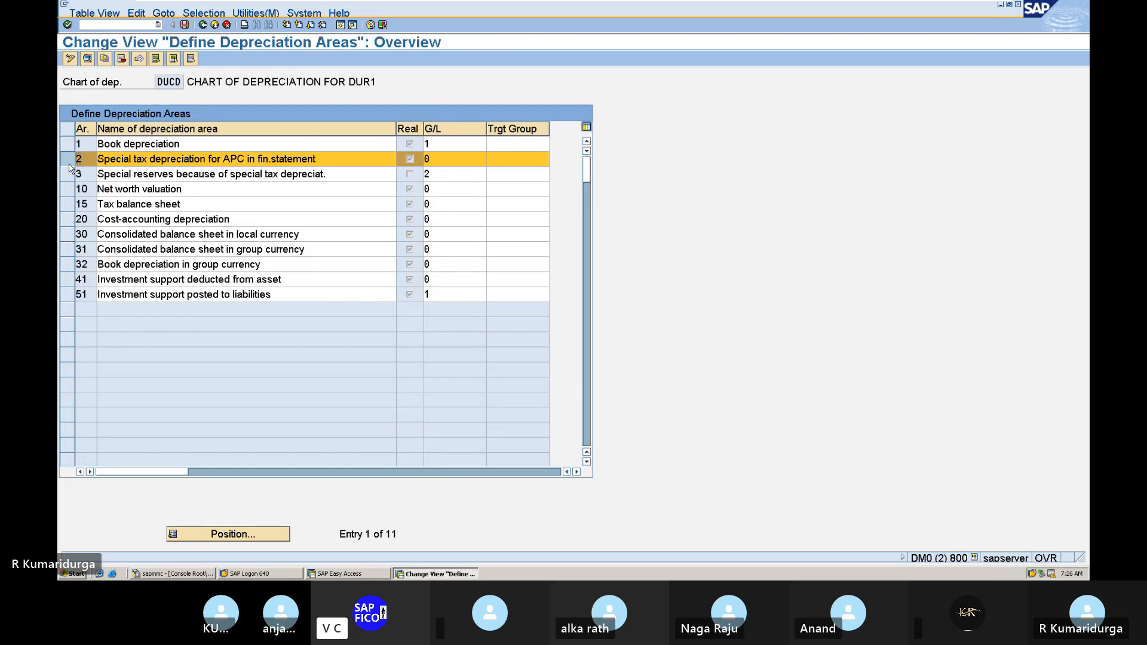
{"action": "left_click", "coordinate": [156, 59]}
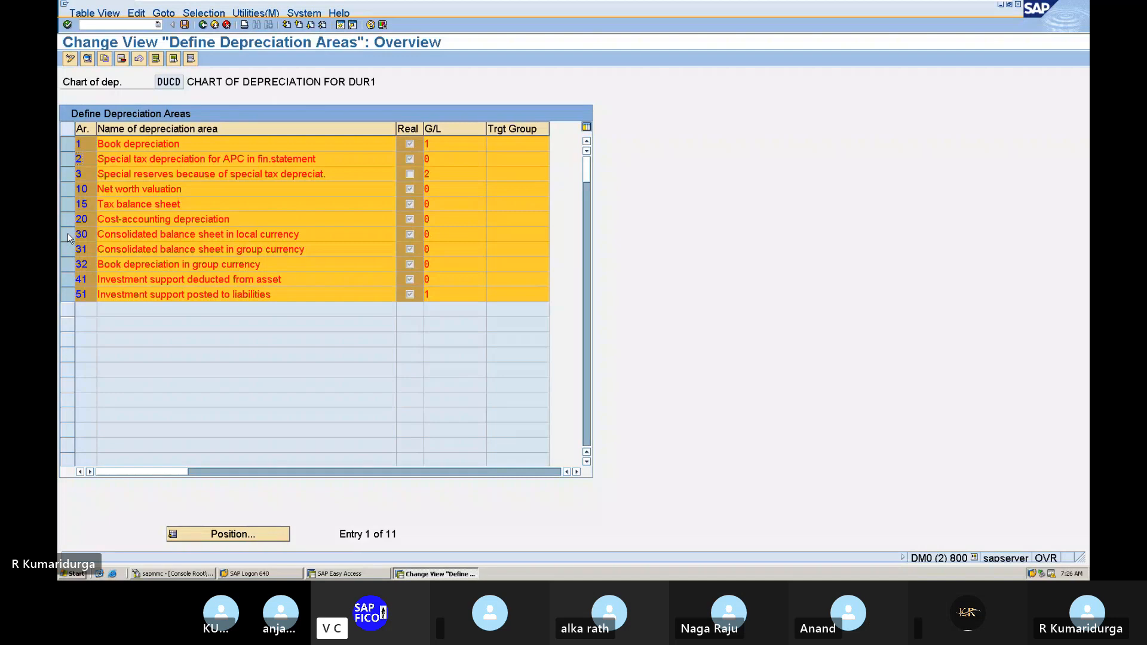
{"action": "left_click", "coordinate": [69, 144]}
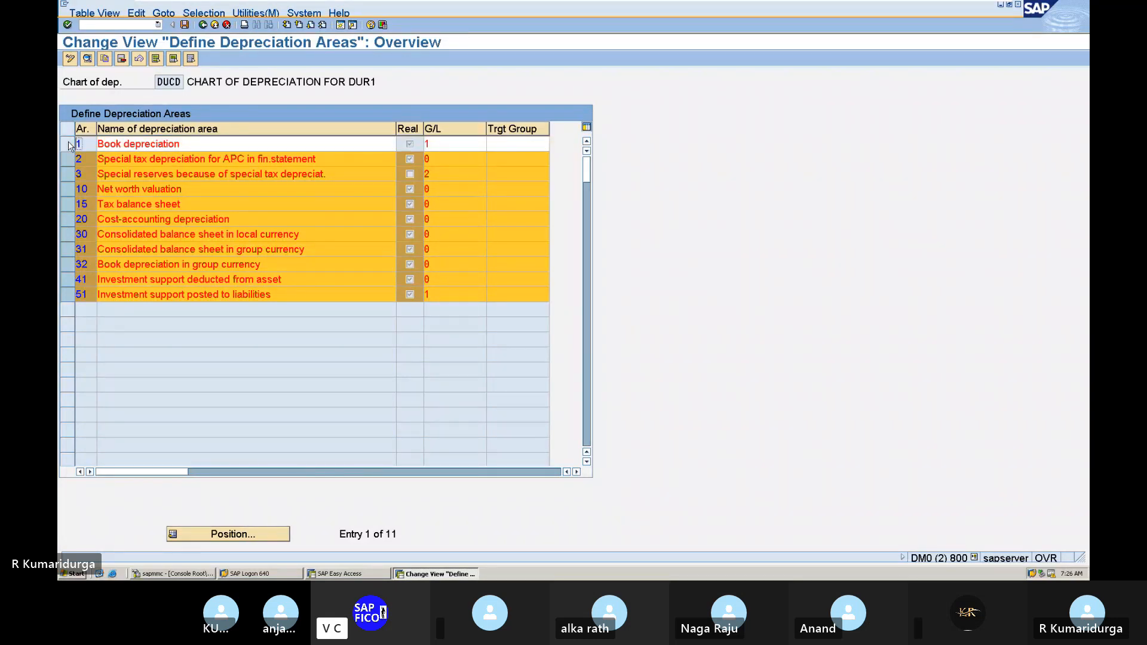
{"action": "left_click", "coordinate": [122, 59]}
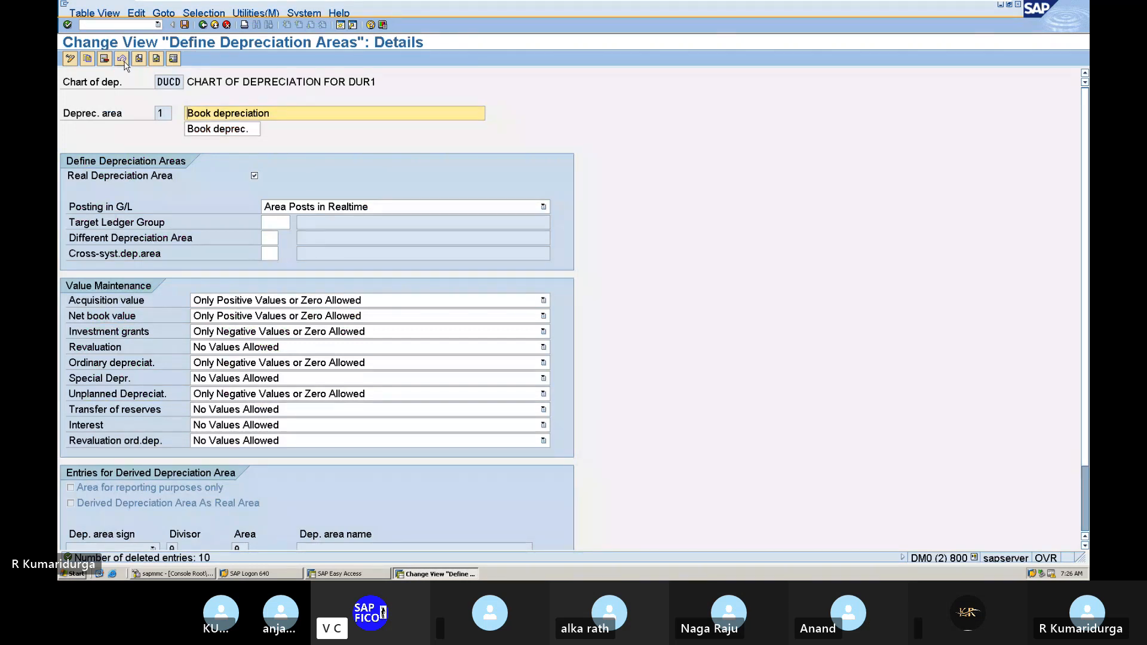
- Save the area deletions under the ASSET ACCOUNTING DUR1 request, accepting the message log, and go back to the IMG structure
{"action": "left_click", "coordinate": [185, 26]}
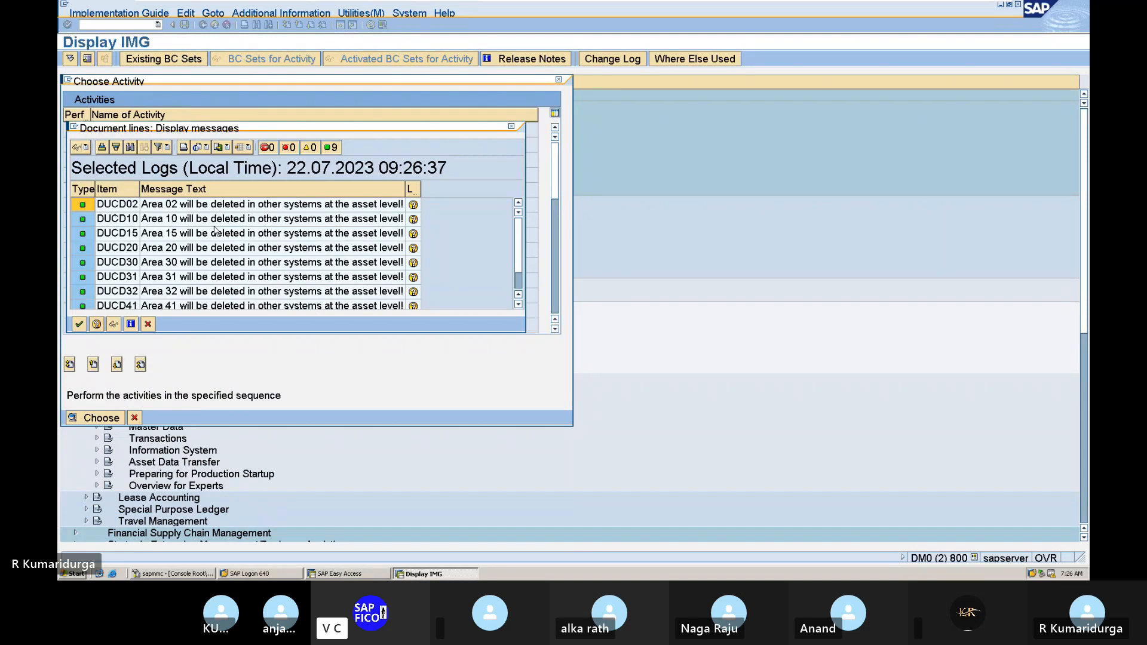
{"action": "left_click", "coordinate": [83, 324]}
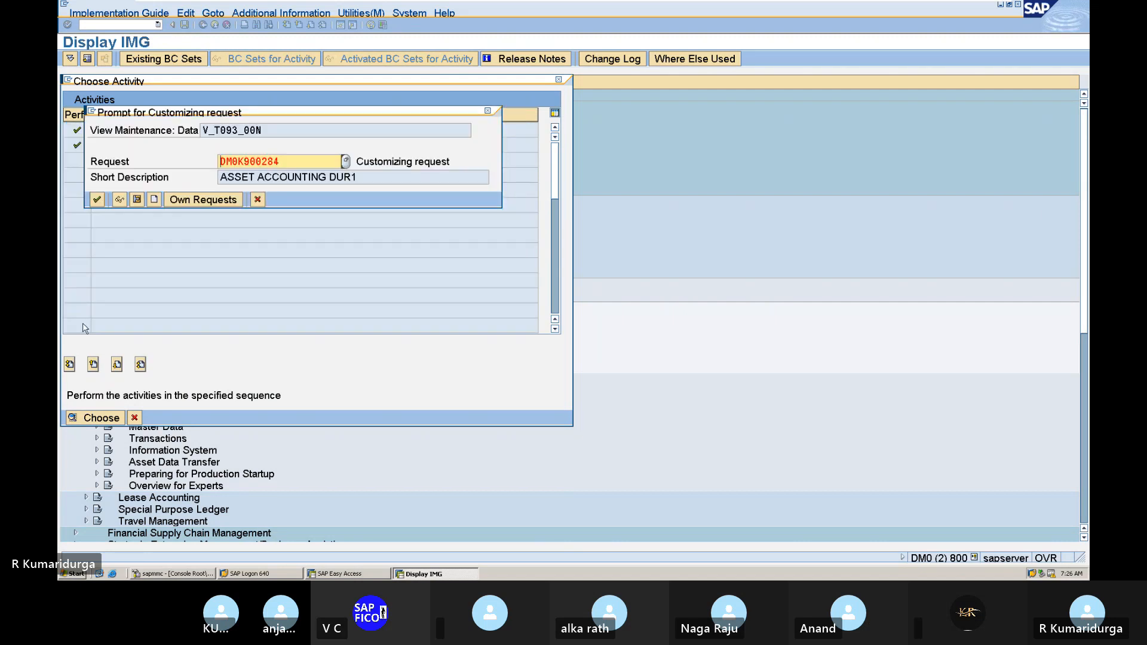
{"action": "left_click", "coordinate": [98, 200]}
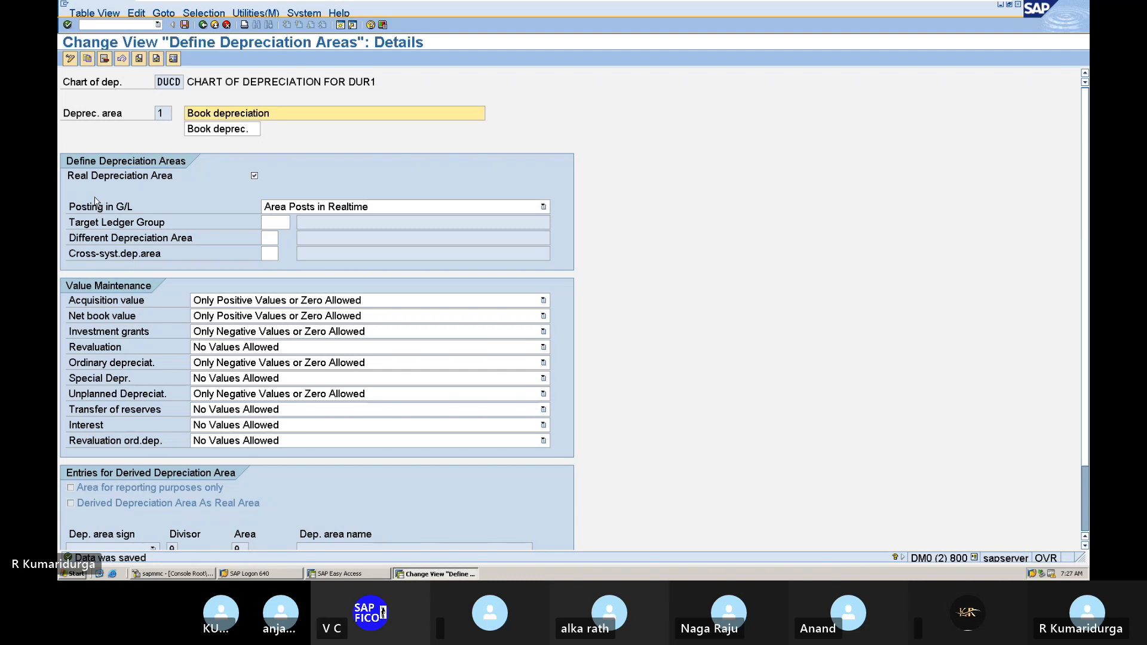
{"action": "left_click", "coordinate": [204, 26]}
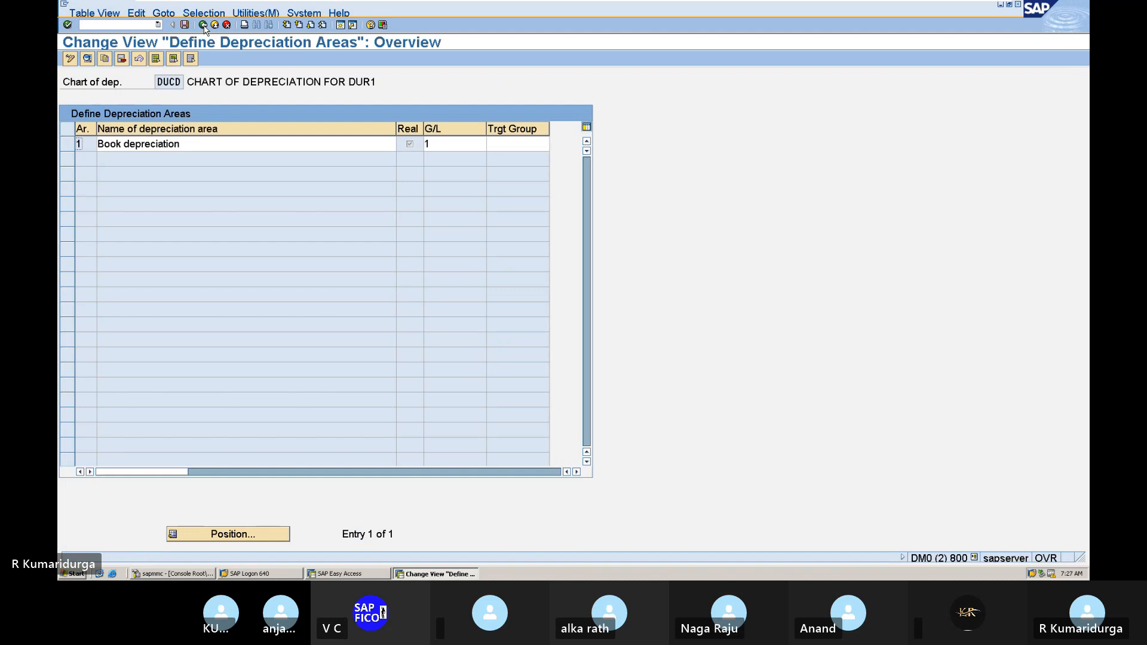
{"action": "left_click", "coordinate": [204, 26]}
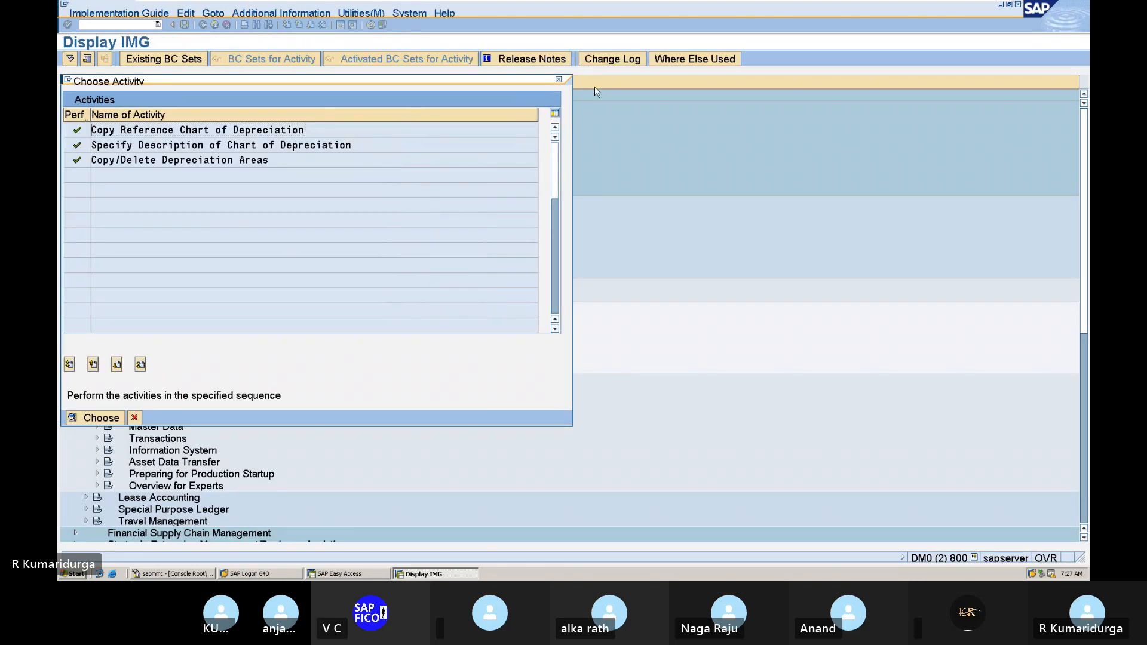
{"action": "left_click", "coordinate": [559, 80]}
- Switch to the asset accounting notes in Notepad and add --DUCD to step 1, Copy Reference Chart of Depreciation Areas (EC08)
{"action": "mouse_move", "coordinate": [961, 11]}
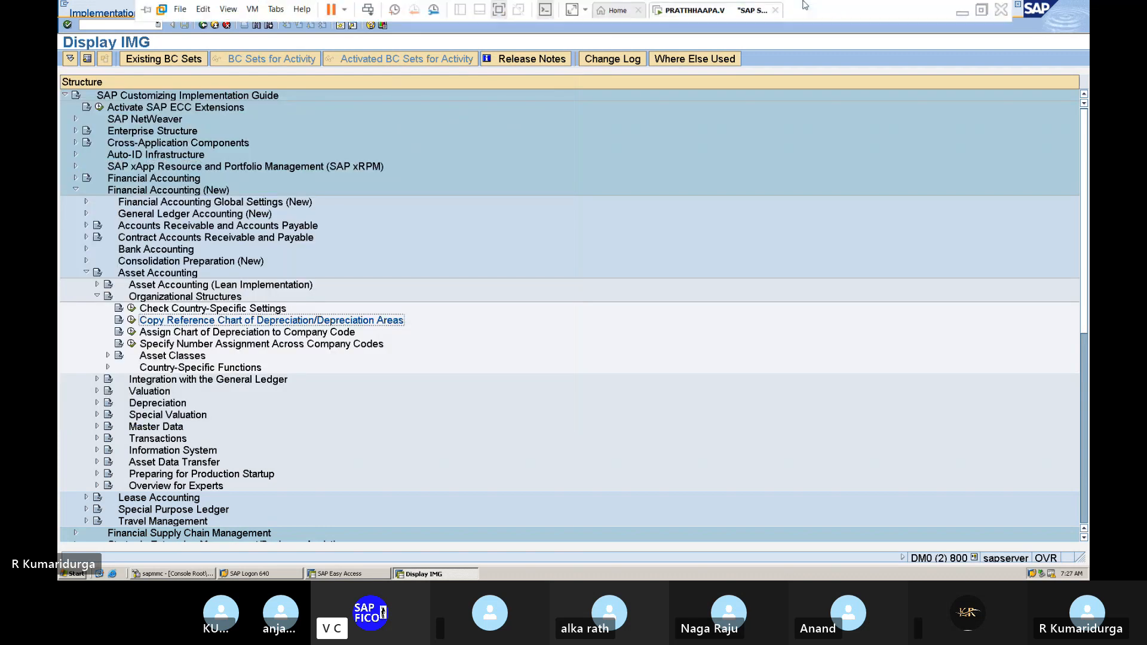
{"action": "left_click", "coordinate": [961, 11]}
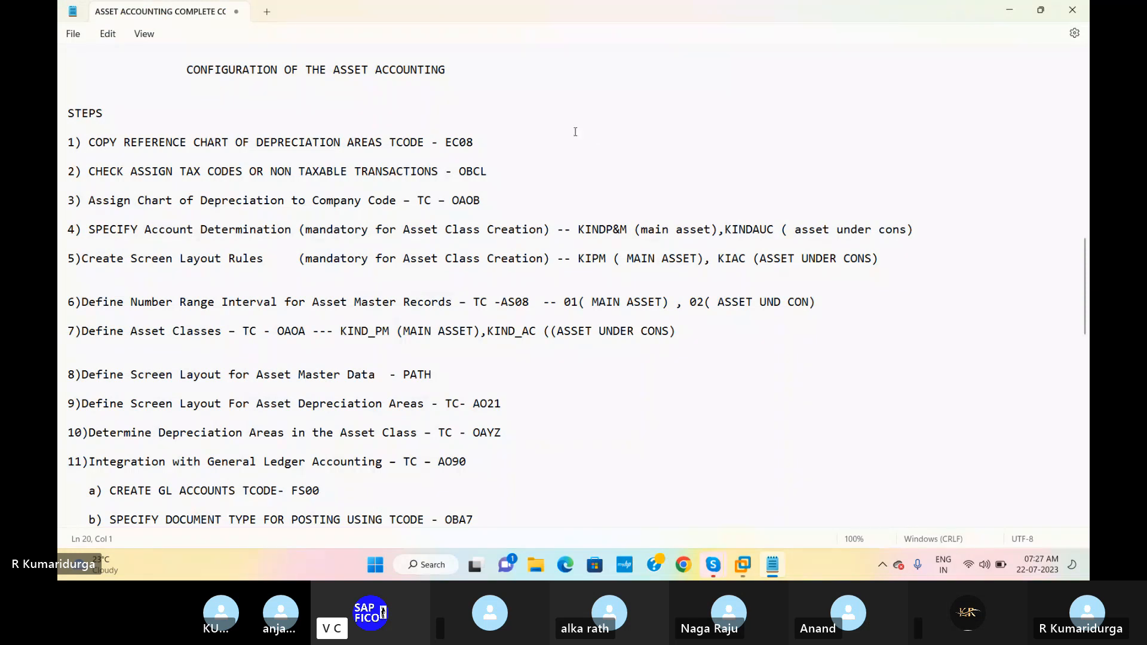
{"action": "left_click", "coordinate": [575, 132]}
{"action": "type", "text": "--DUCD"}
{"action": "key", "text": "Down"}
- Switch to SAP and open transaction OBCL to allocate tax codes for non-taxable transactions
{"action": "mouse_move", "coordinate": [742, 563]}
{"action": "left_click", "coordinate": [773, 482]}
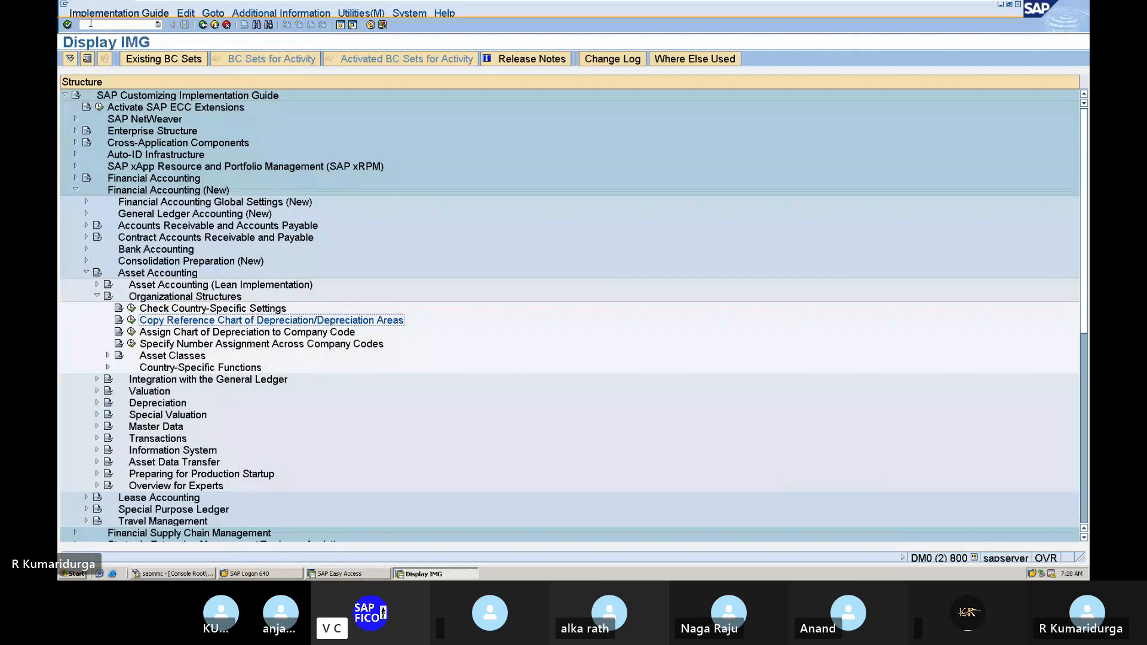
{"action": "left_click", "coordinate": [91, 24]}
{"action": "type", "text": "/N"}
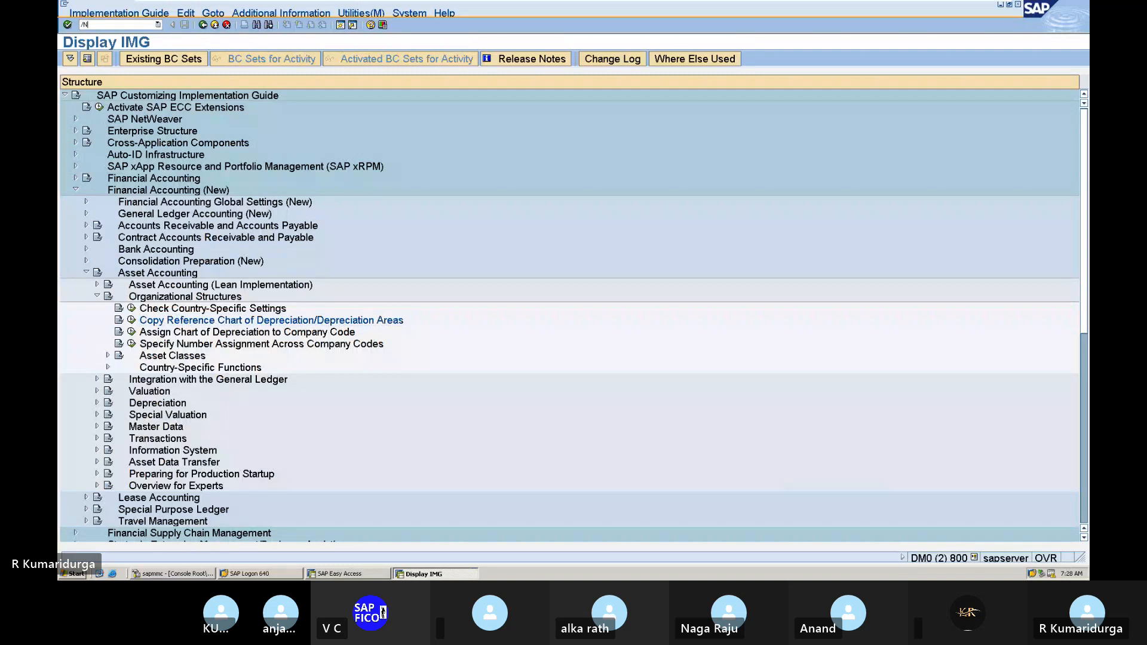
{"action": "type", "text": "O"}
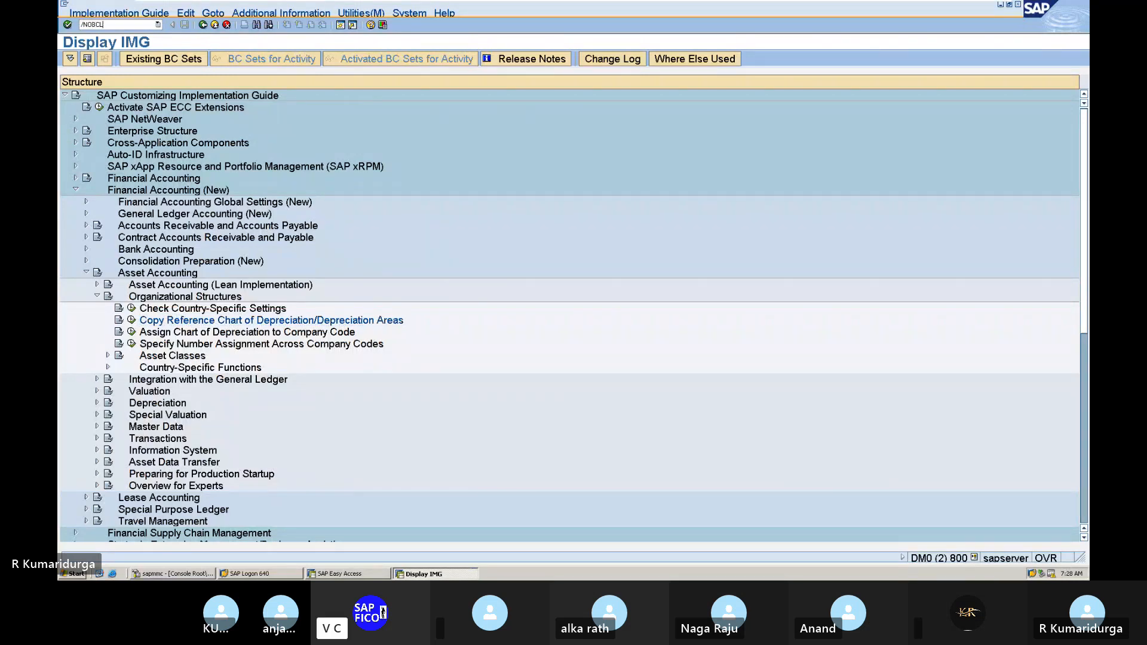
{"action": "type", "text": "BCL"}
{"action": "key", "text": "Return"}
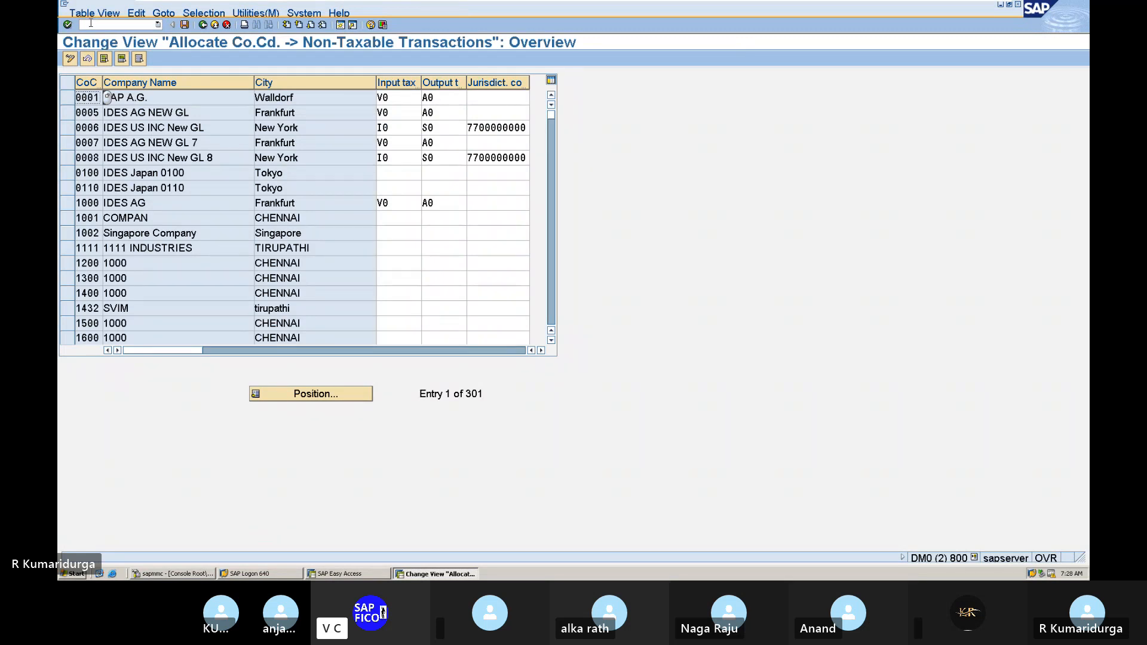
- Find company code DUR1 in the list and assign it input tax code V0 and output tax code A0
{"action": "left_click", "coordinate": [292, 398]}
{"action": "type", "text": "DUR"}
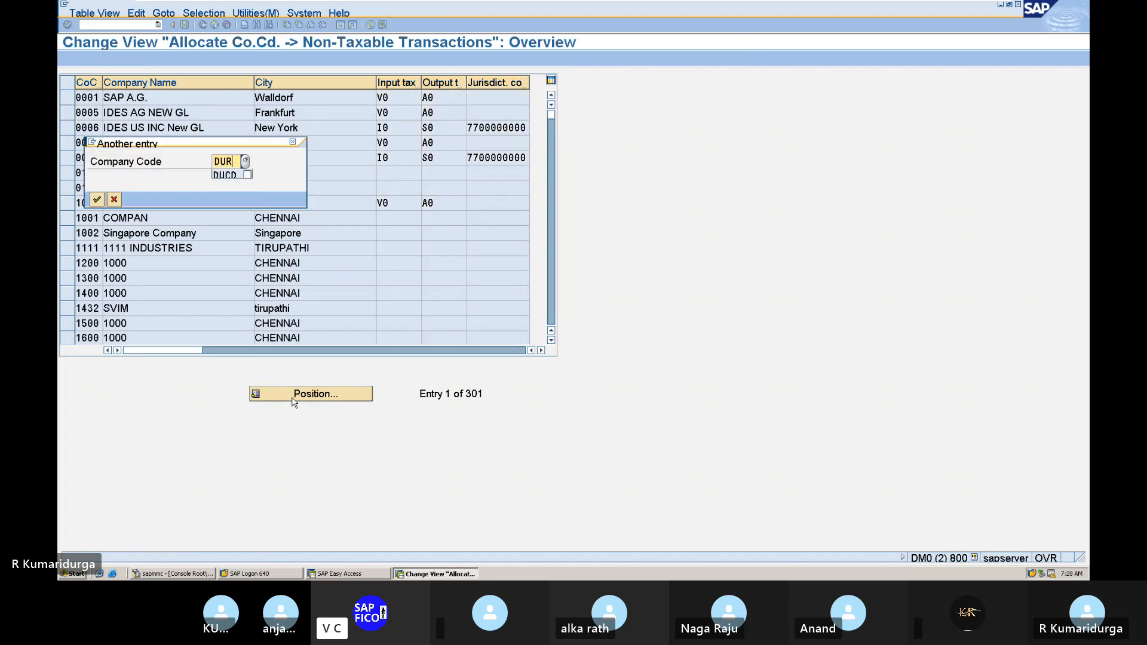
{"action": "type", "text": "1"}
{"action": "key", "text": "Return"}
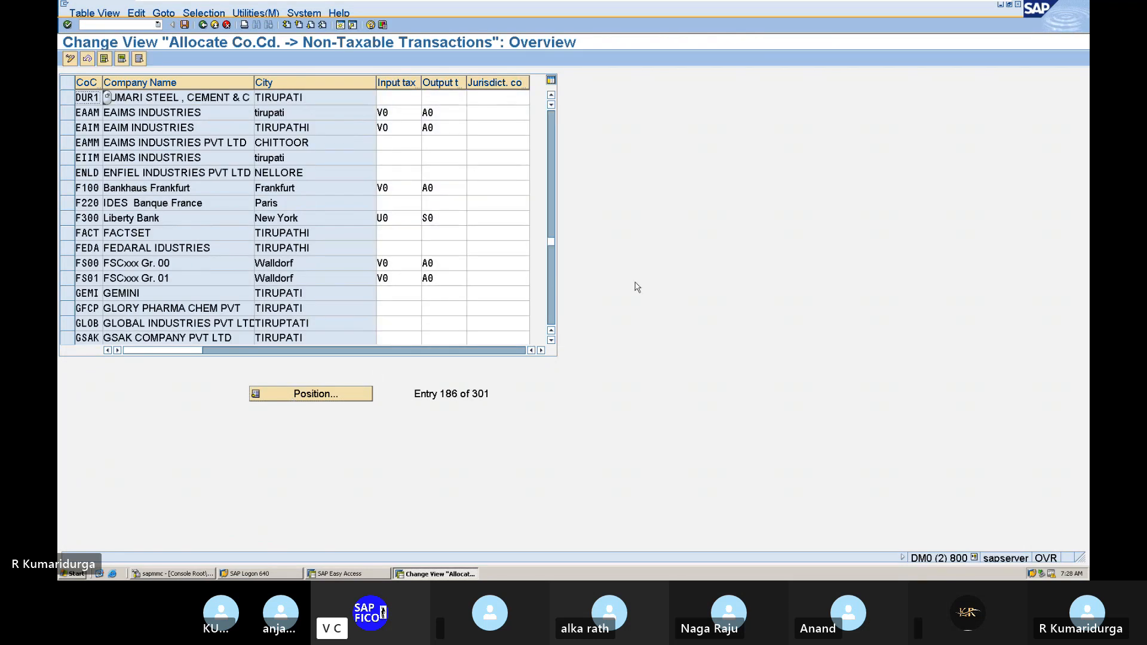
{"action": "left_click", "coordinate": [405, 96]}
{"action": "type", "text": "V0"}
{"action": "key", "text": "Tab"}
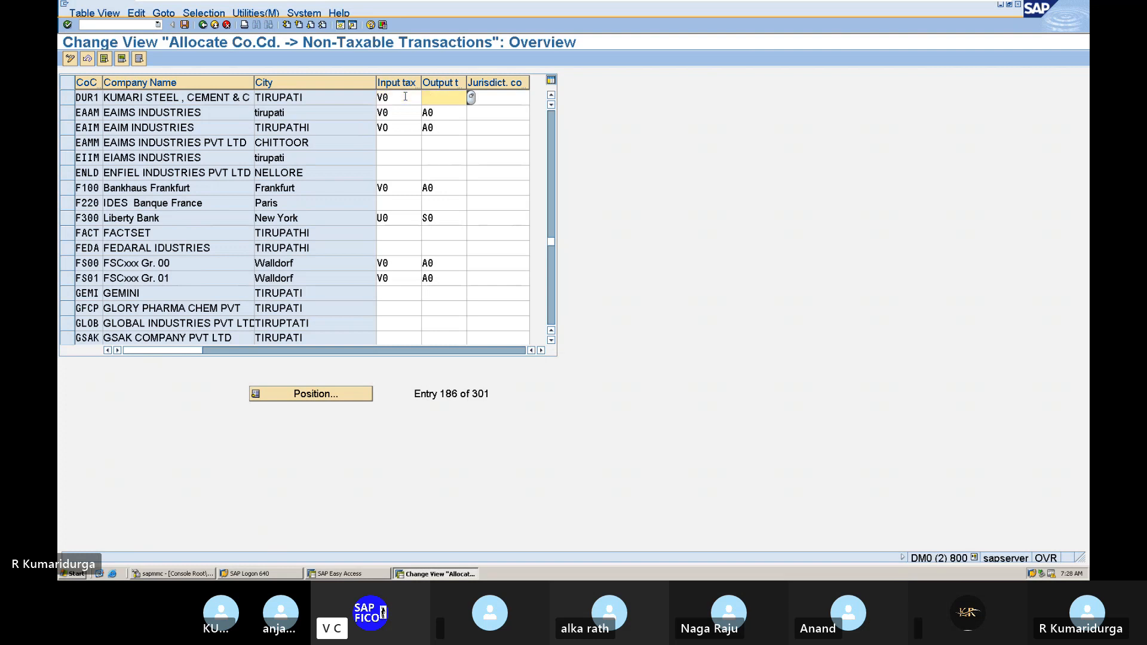
{"action": "type", "text": "A0"}
{"action": "key", "text": "Return"}
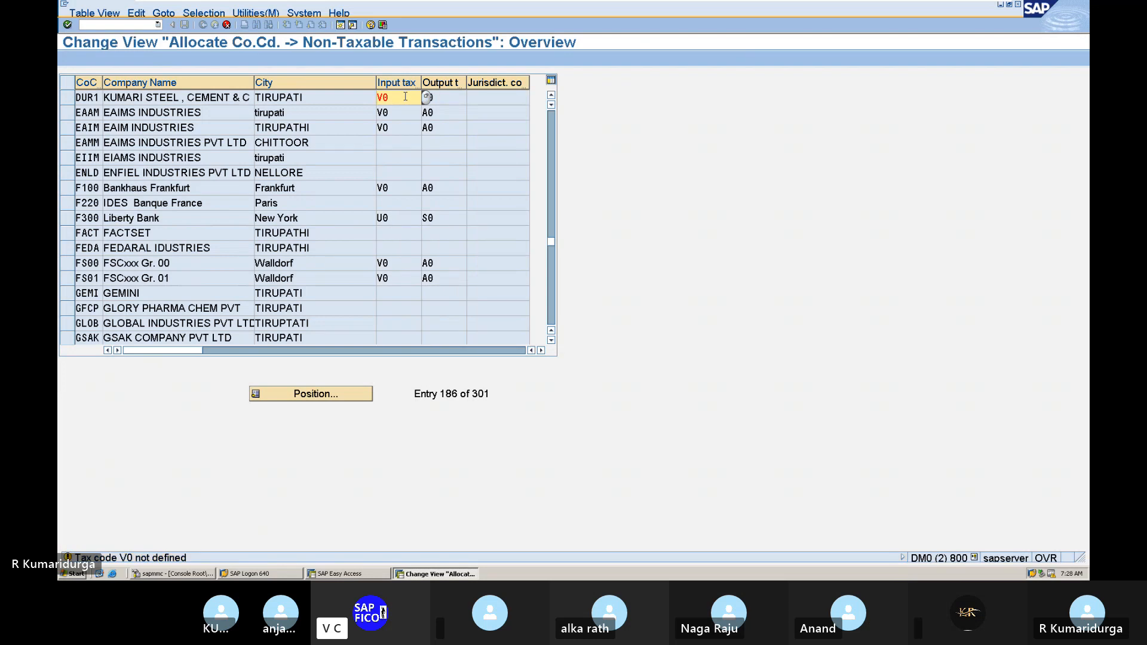
{"action": "key", "text": "Return"}
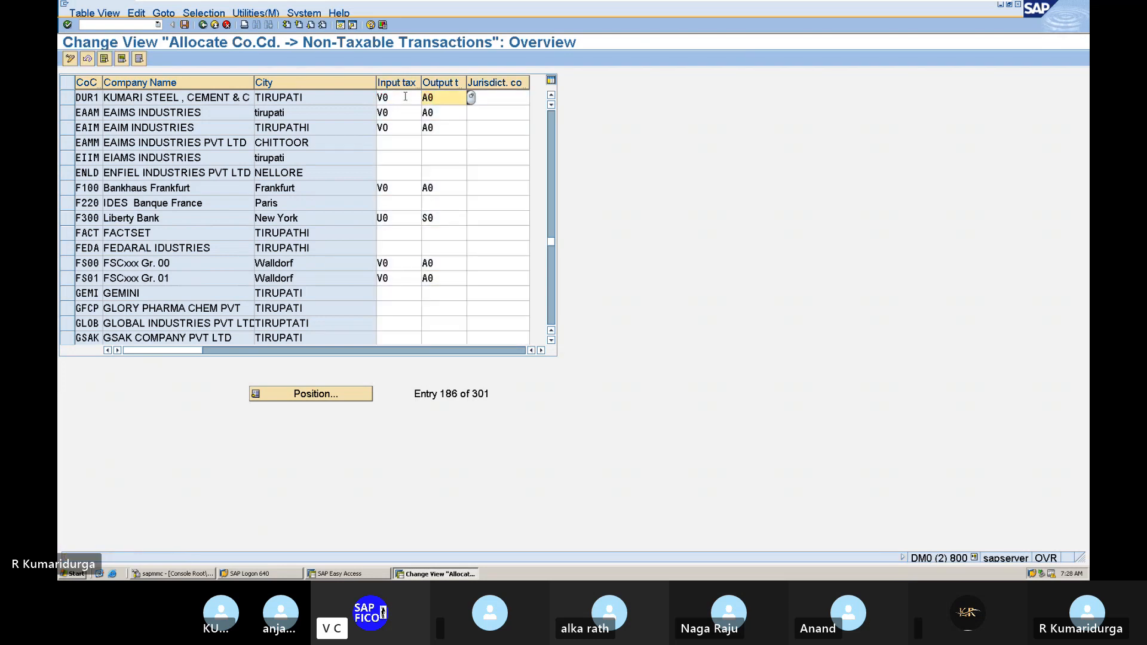
- Save the tax code allocation for DUR1 and go back to SAP Easy Access
{"action": "left_click", "coordinate": [183, 26]}
{"action": "key", "text": "Return"}
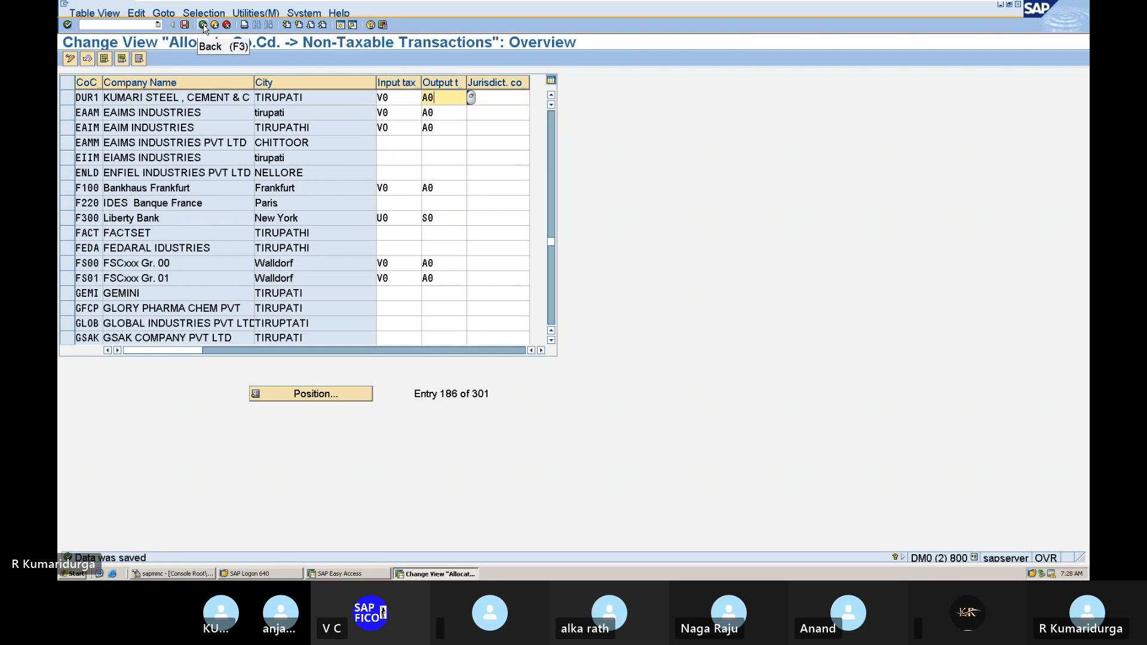
{"action": "left_click", "coordinate": [203, 25]}
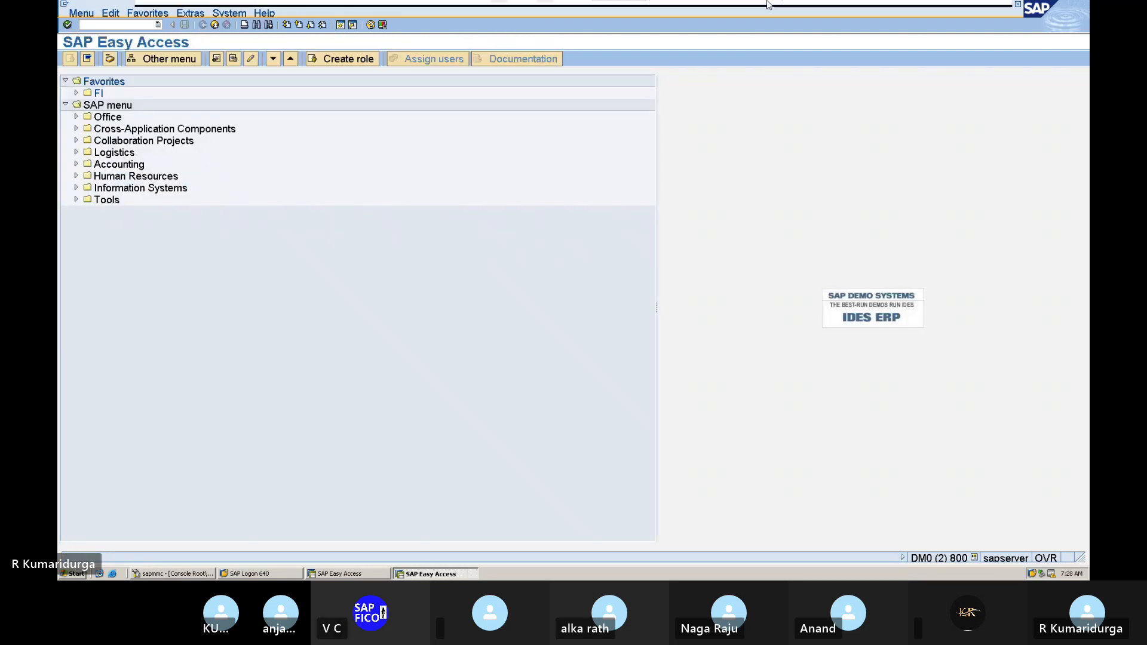
- Consult the asset accounting notes in Notepad, switch back to SAP and open transaction OAOB
{"action": "mouse_move", "coordinate": [962, 5]}
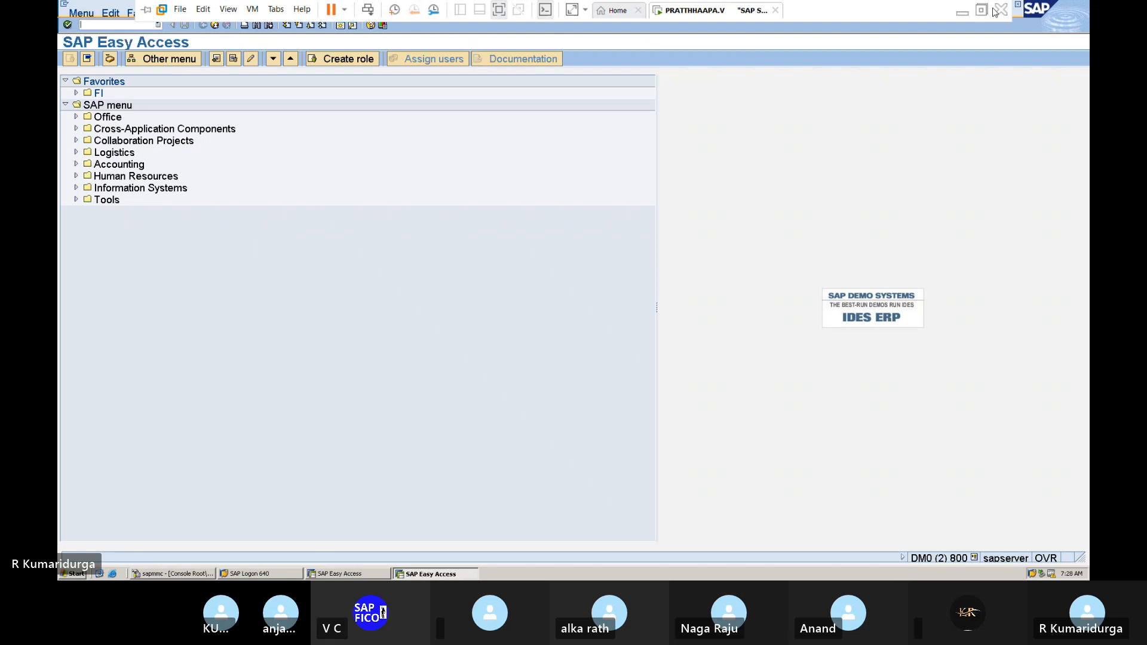
{"action": "left_click", "coordinate": [962, 11]}
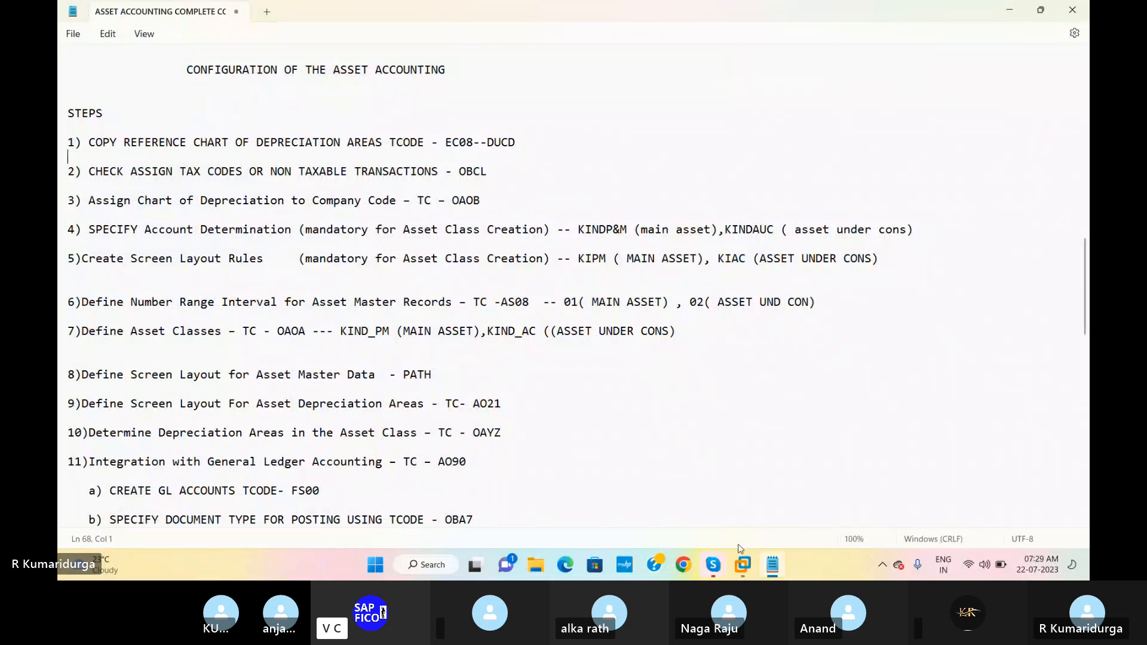
{"action": "mouse_move", "coordinate": [743, 565]}
{"action": "left_click", "coordinate": [787, 490]}
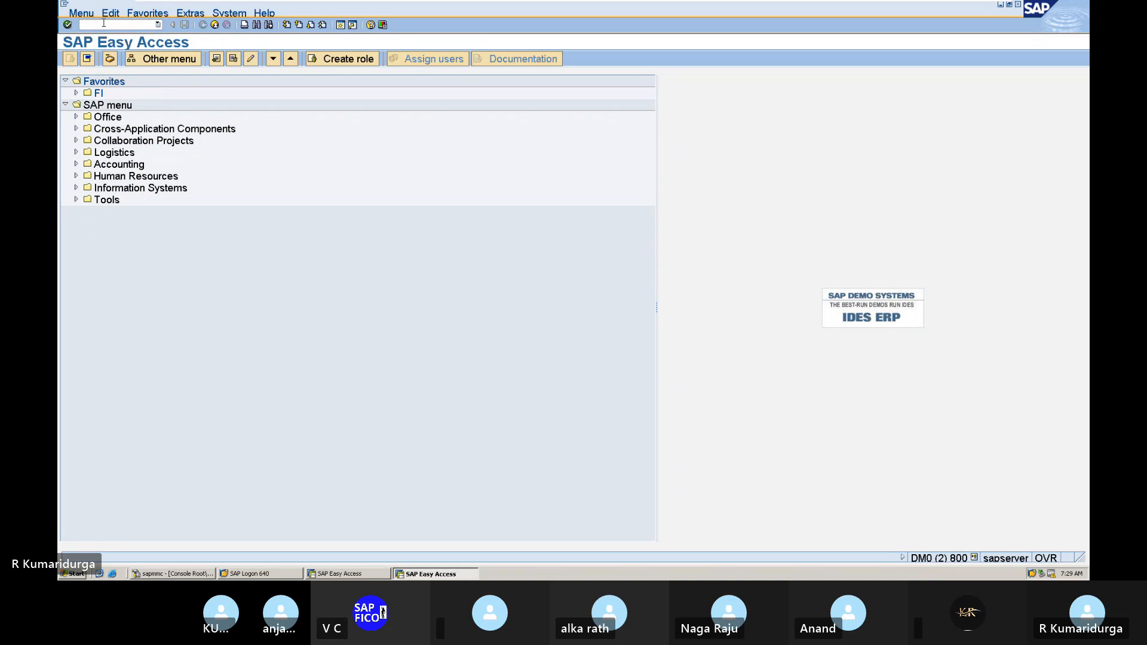
{"action": "type", "text": "NOAOB"}
{"action": "key", "text": "Return"}
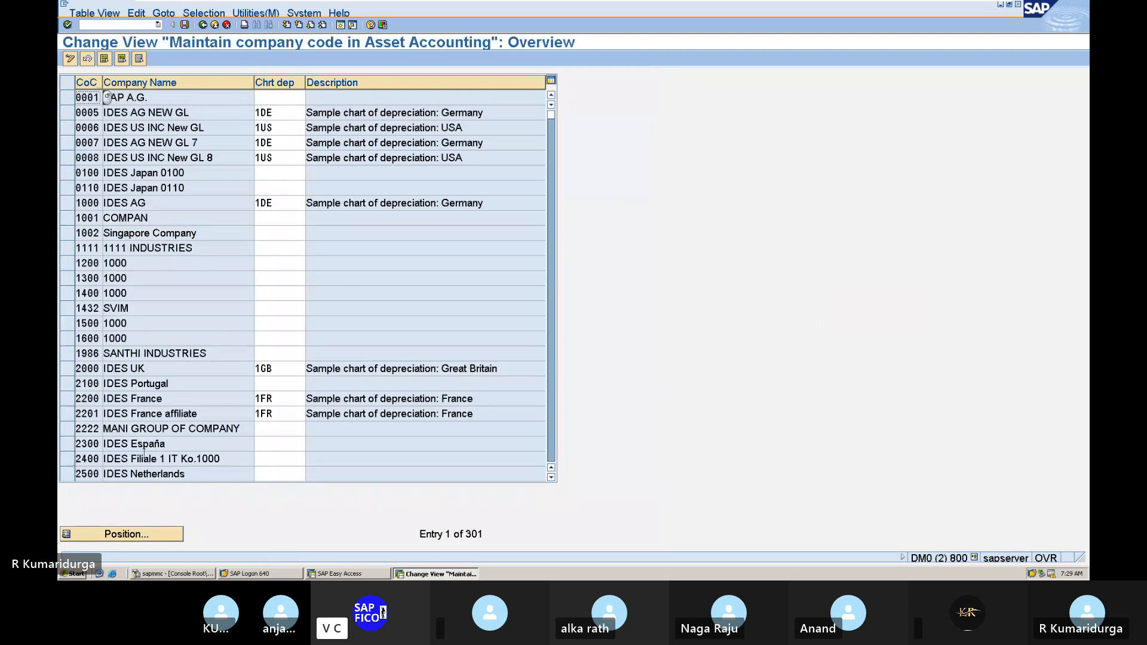
- Assign chart of depreciation DUCD to company code DUR1 and save it under the ASSET ACCOUNTING DUR1 request
{"action": "left_click", "coordinate": [149, 537]}
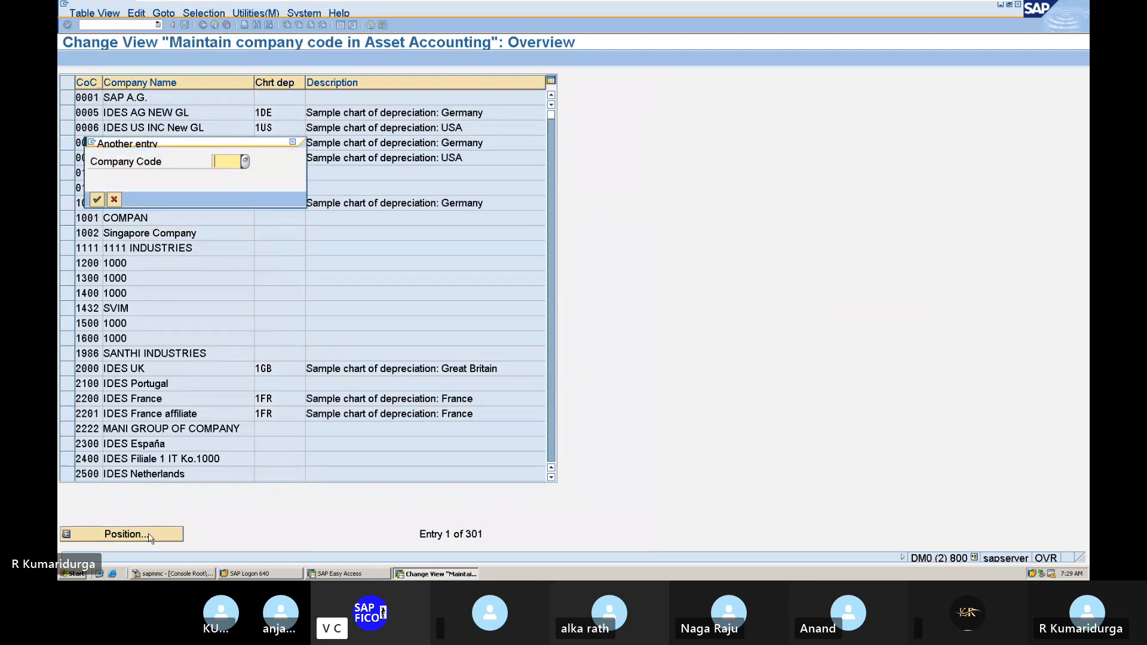
{"action": "type", "text": "DUR1"}
{"action": "key", "text": "Return"}
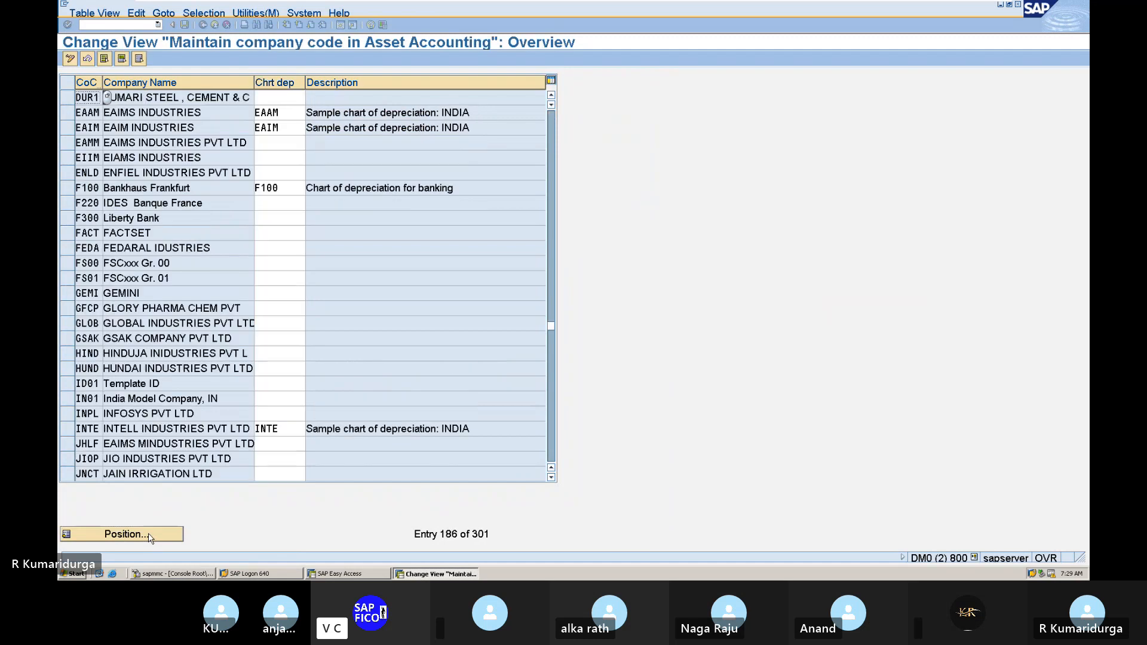
{"action": "left_click", "coordinate": [275, 98]}
{"action": "type", "text": "DUCD"}
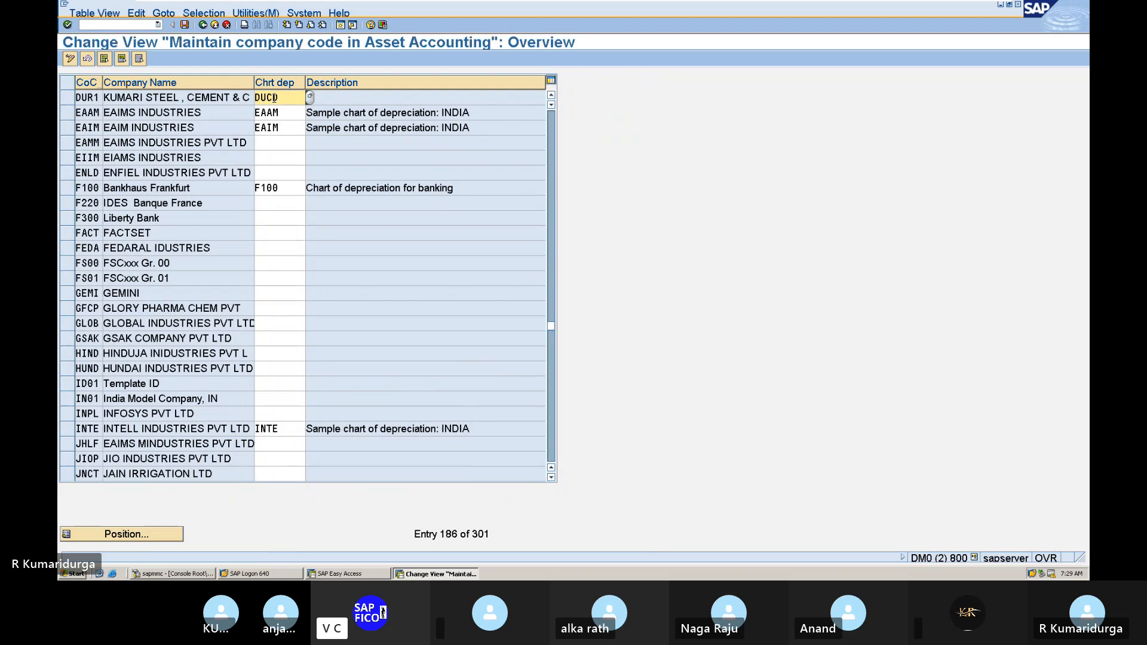
{"action": "key", "text": "Return"}
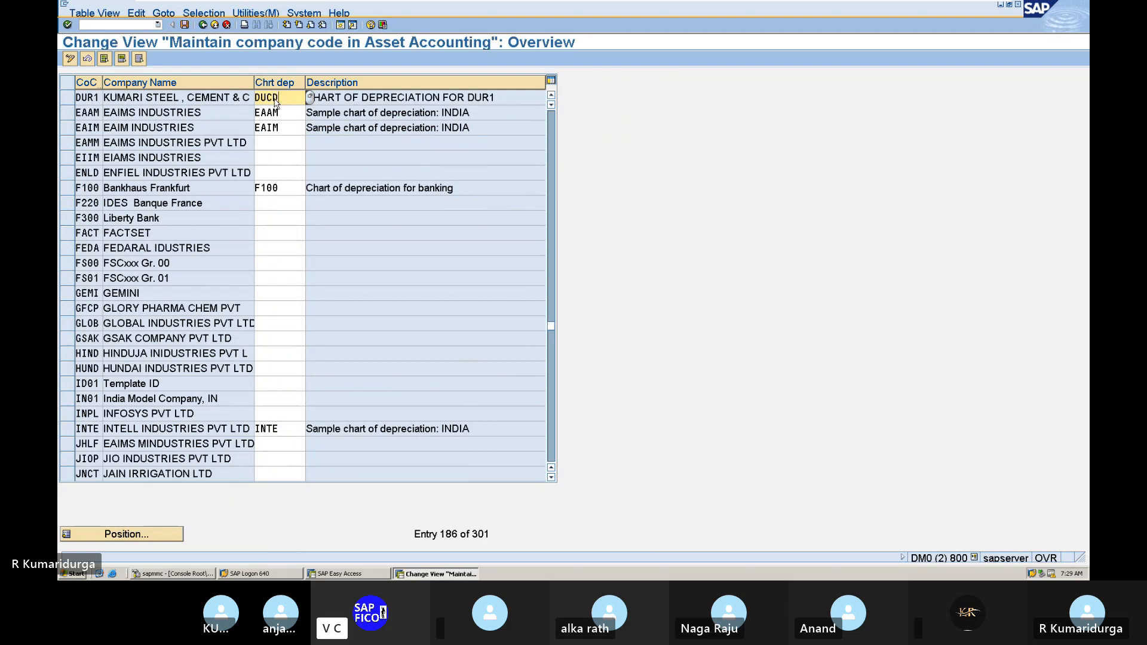
{"action": "left_click", "coordinate": [185, 25]}
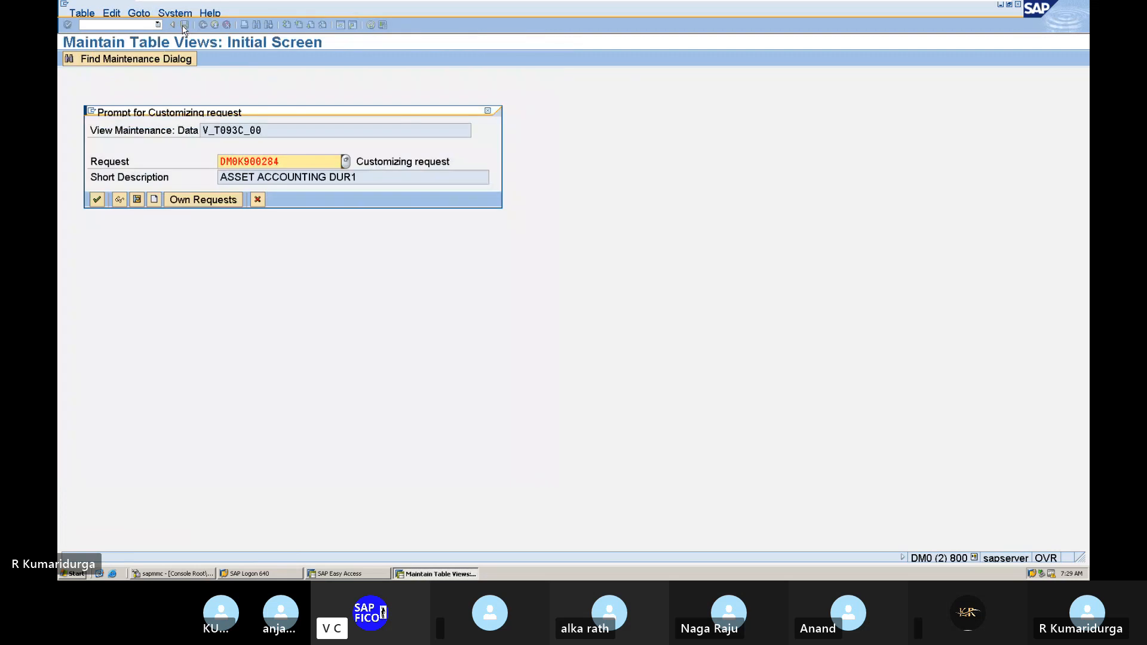
{"action": "key", "text": "Return"}
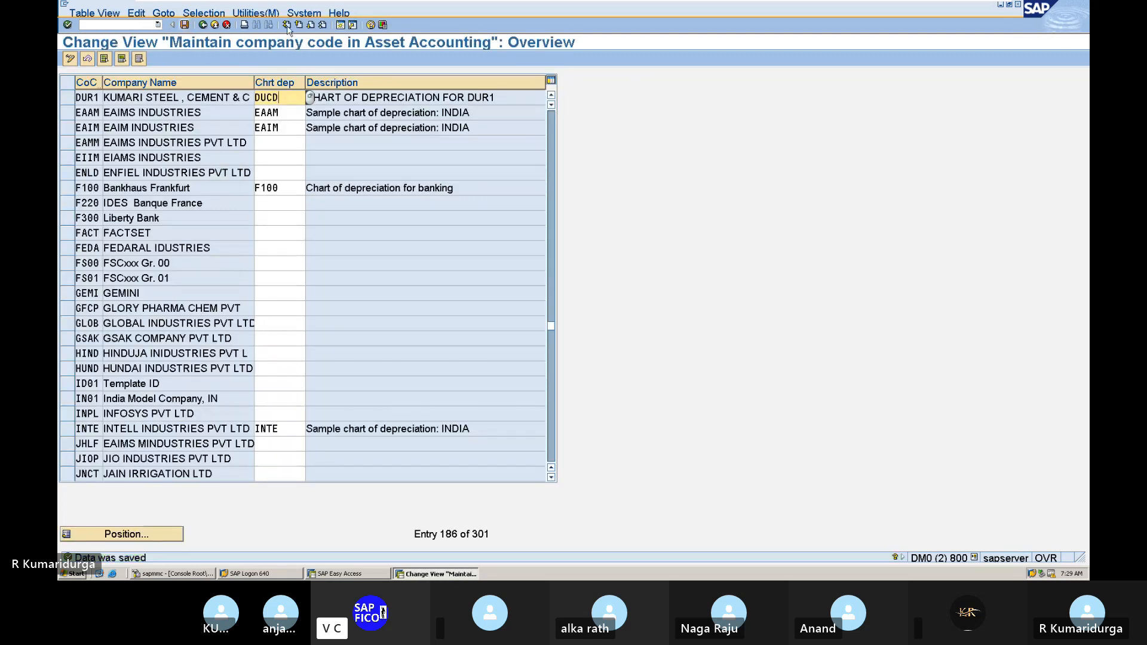
- Check the Notepad step list, return to SAP and display the SAP Reference IMG through transaction SPRO
{"action": "left_click", "coordinate": [964, 12]}
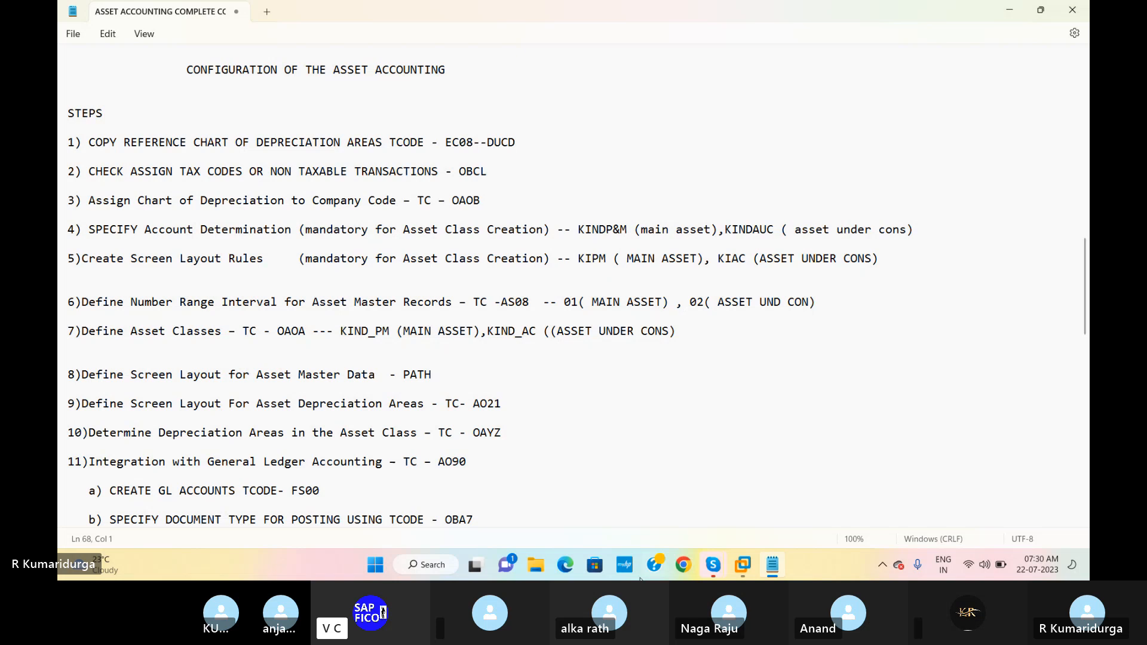
{"action": "left_click", "coordinate": [742, 560]}
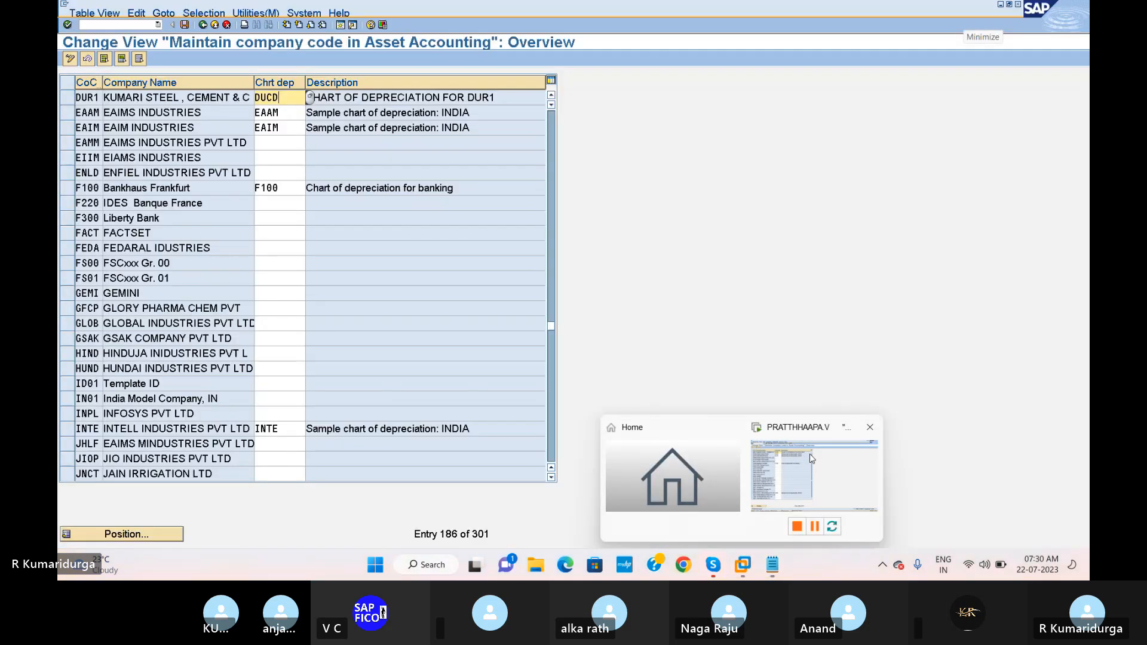
{"action": "left_click", "coordinate": [809, 453]}
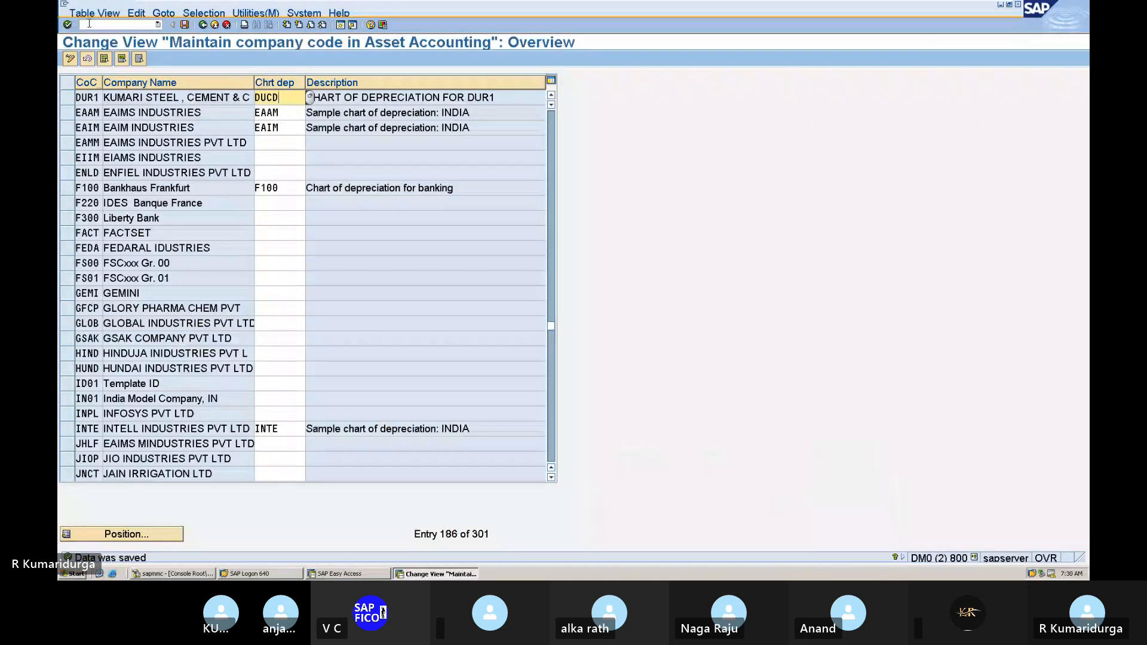
{"action": "type", "text": "/NSPRO"}
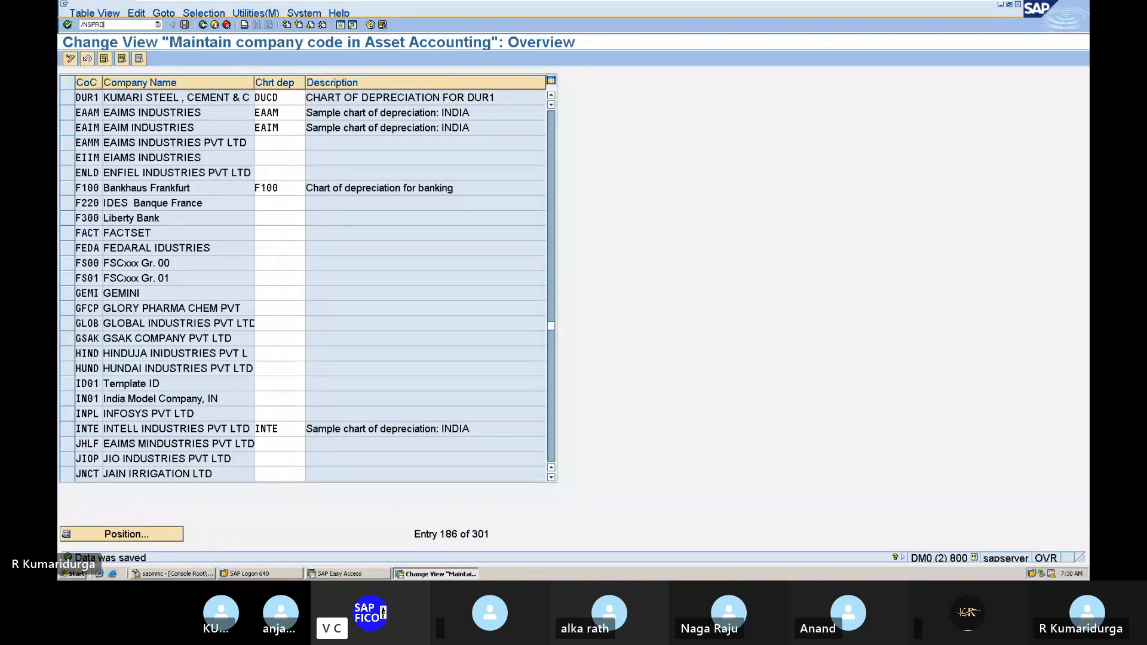
{"action": "key", "text": "Return"}
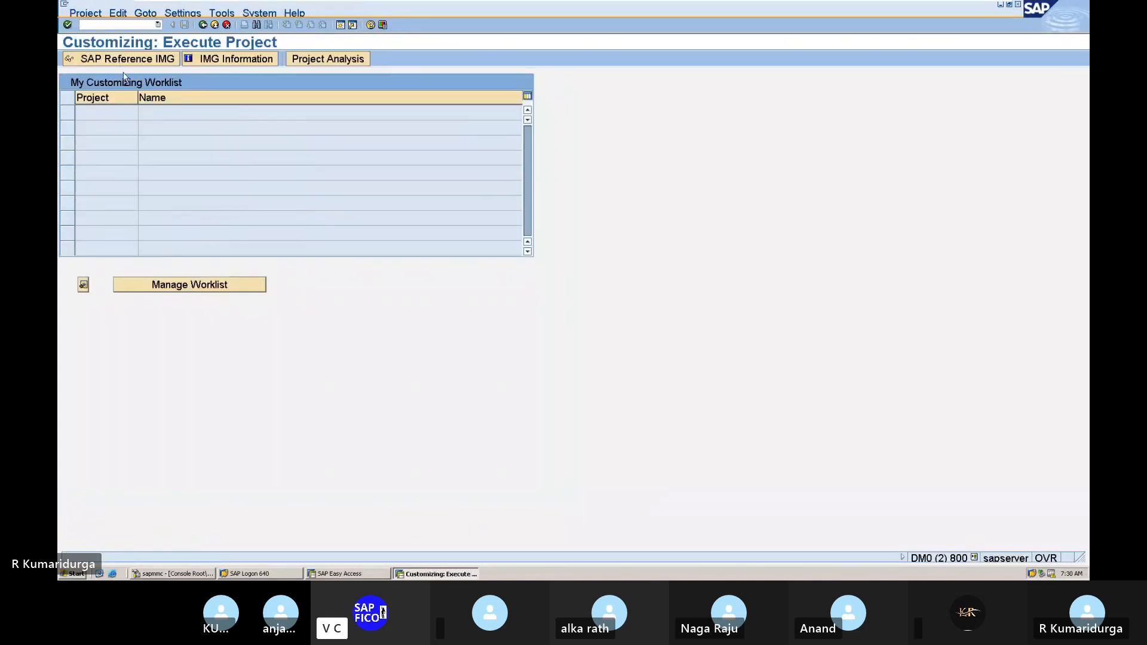
{"action": "left_click", "coordinate": [143, 60]}
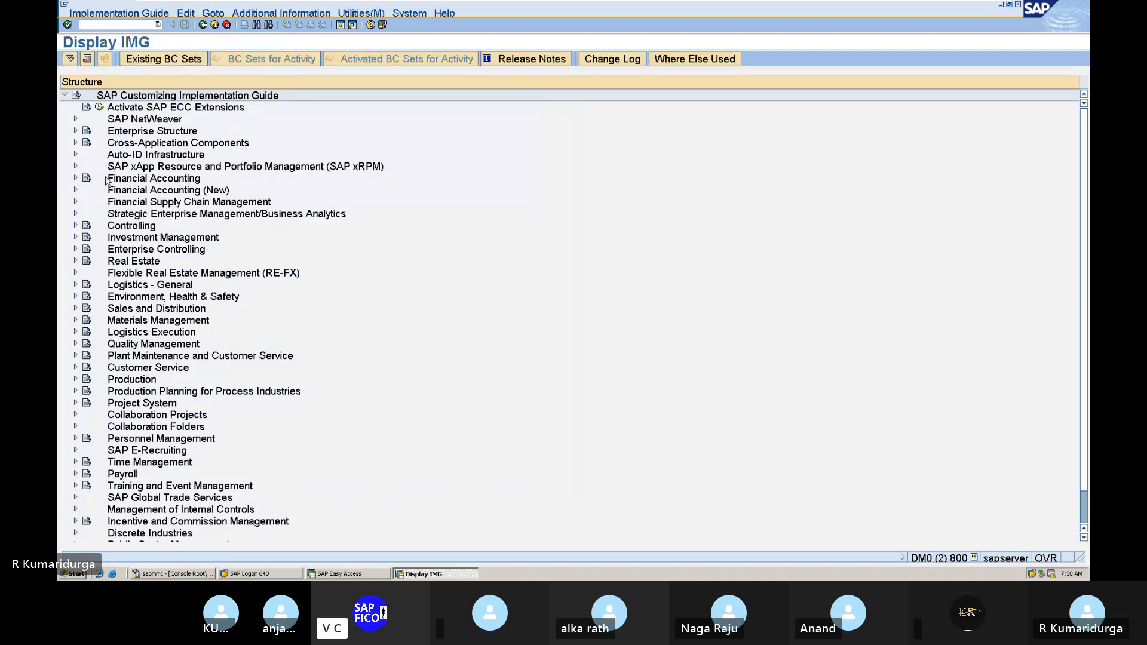
- Open Specify Account Determination in the IMG under Financial Accounting, Asset Accounting, Organizational Structures, Asset Classes
{"action": "left_click", "coordinate": [76, 182]}
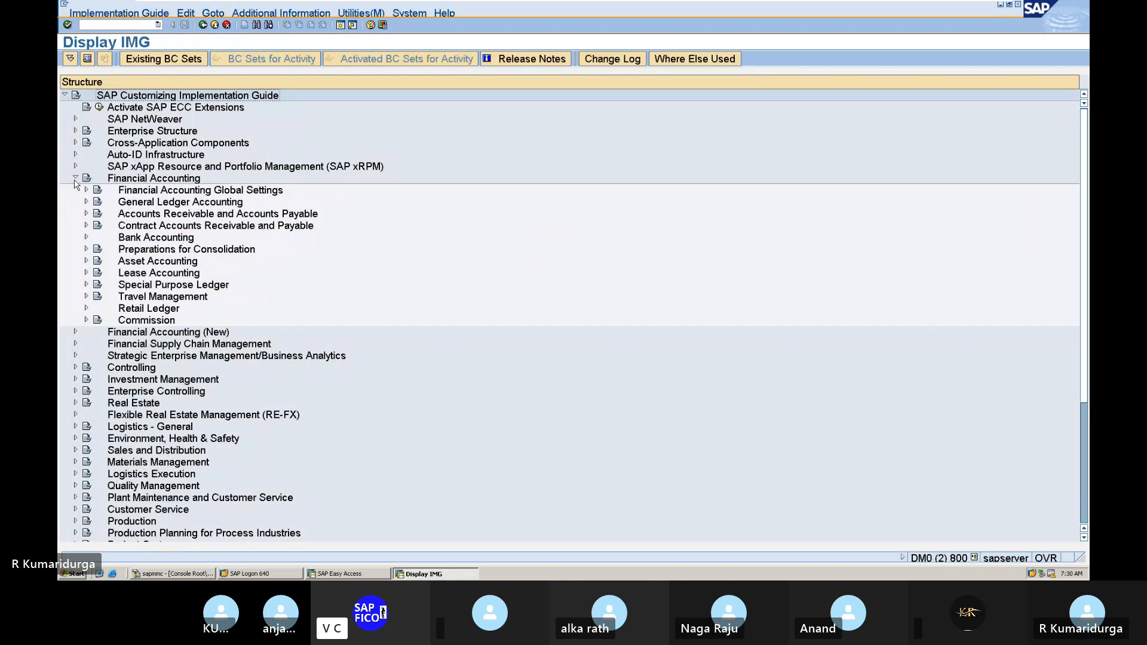
{"action": "left_click", "coordinate": [86, 261]}
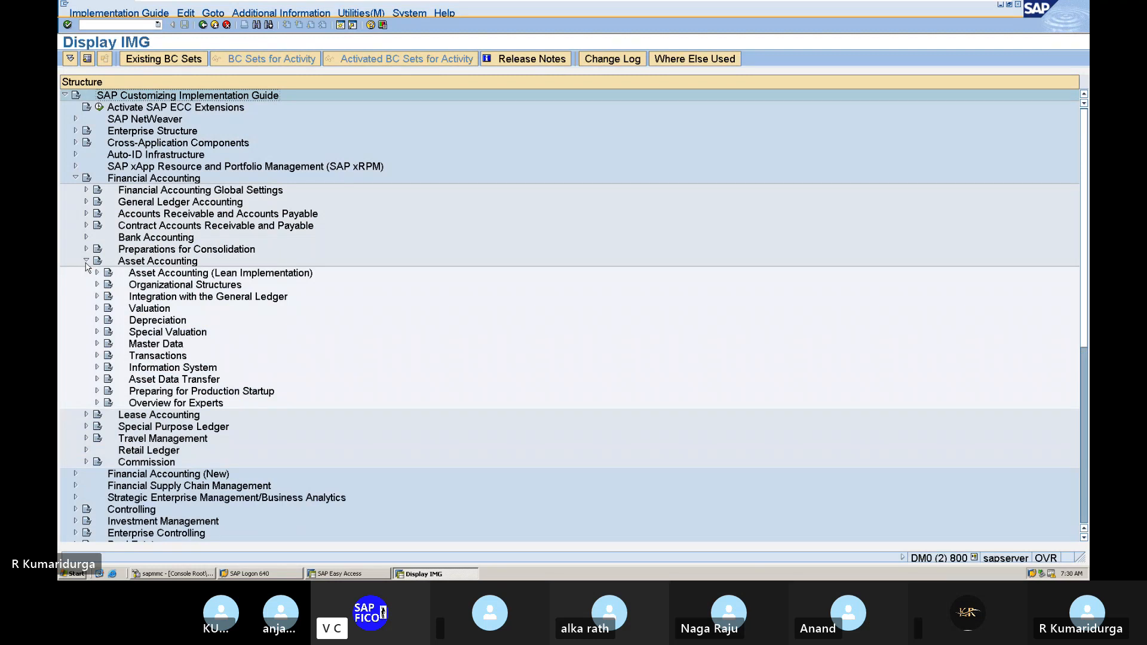
{"action": "left_click", "coordinate": [98, 285]}
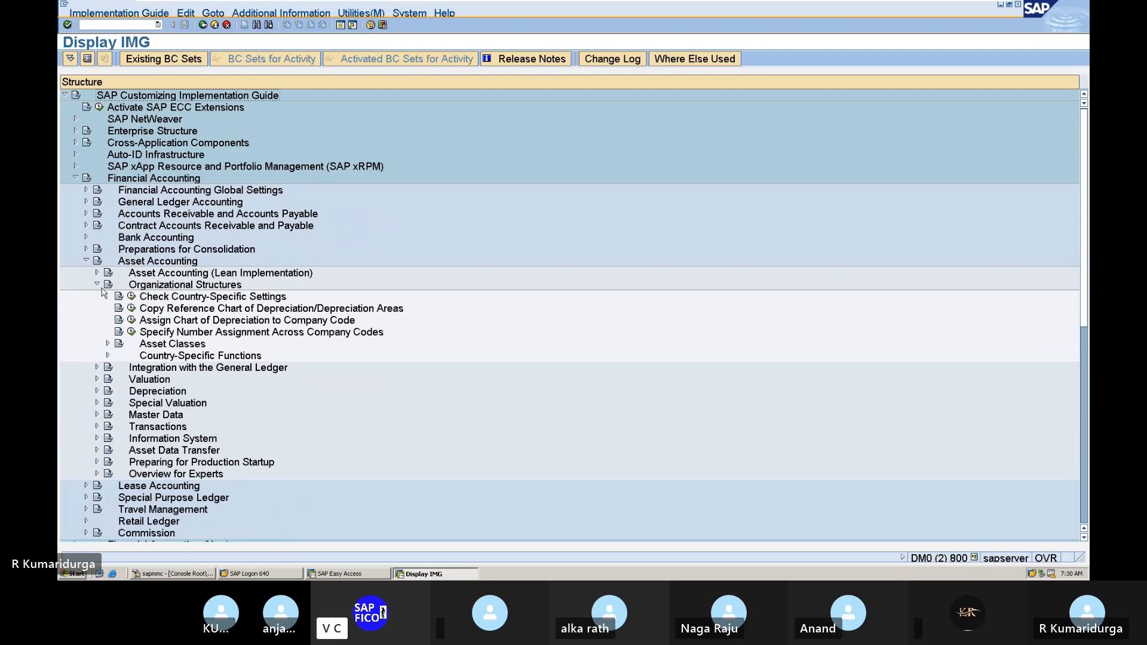
{"action": "left_click", "coordinate": [109, 345]}
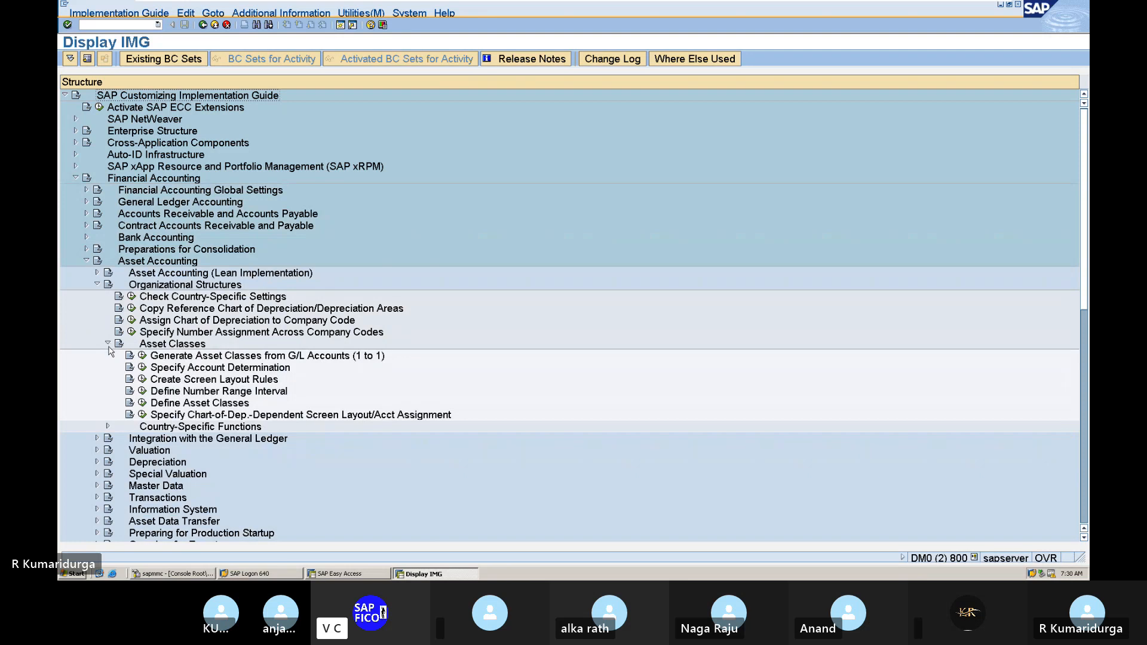
{"action": "left_click", "coordinate": [142, 368]}
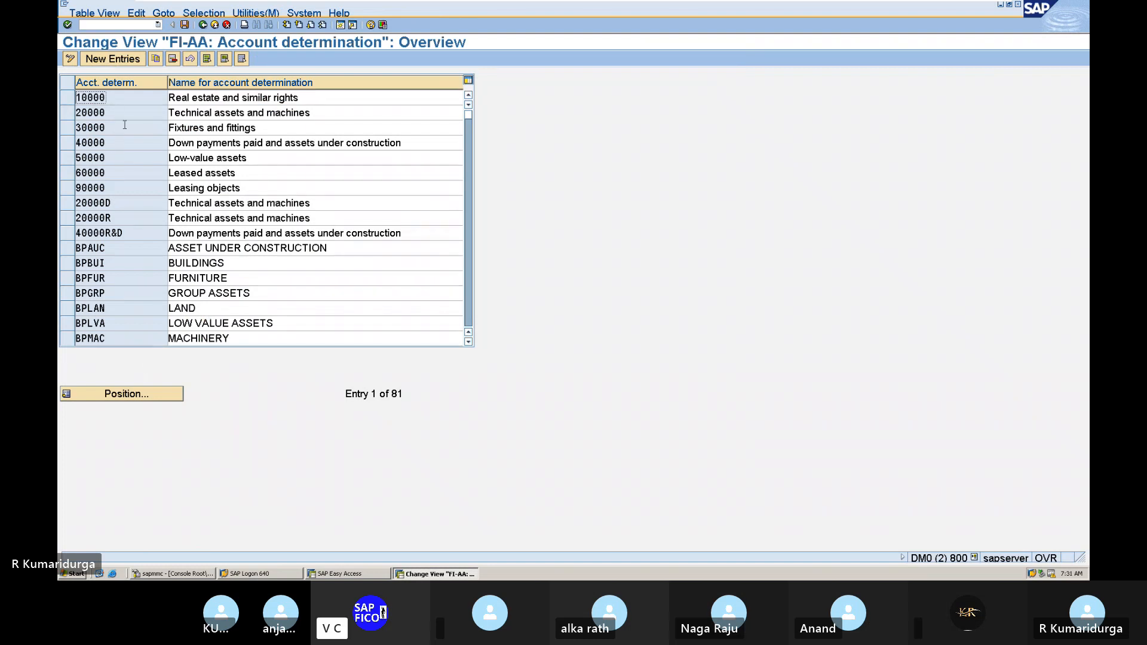
- Add account determination DUR1P&L named PLANT & MACHINERY as a new entry and save it
{"action": "left_click", "coordinate": [114, 59]}
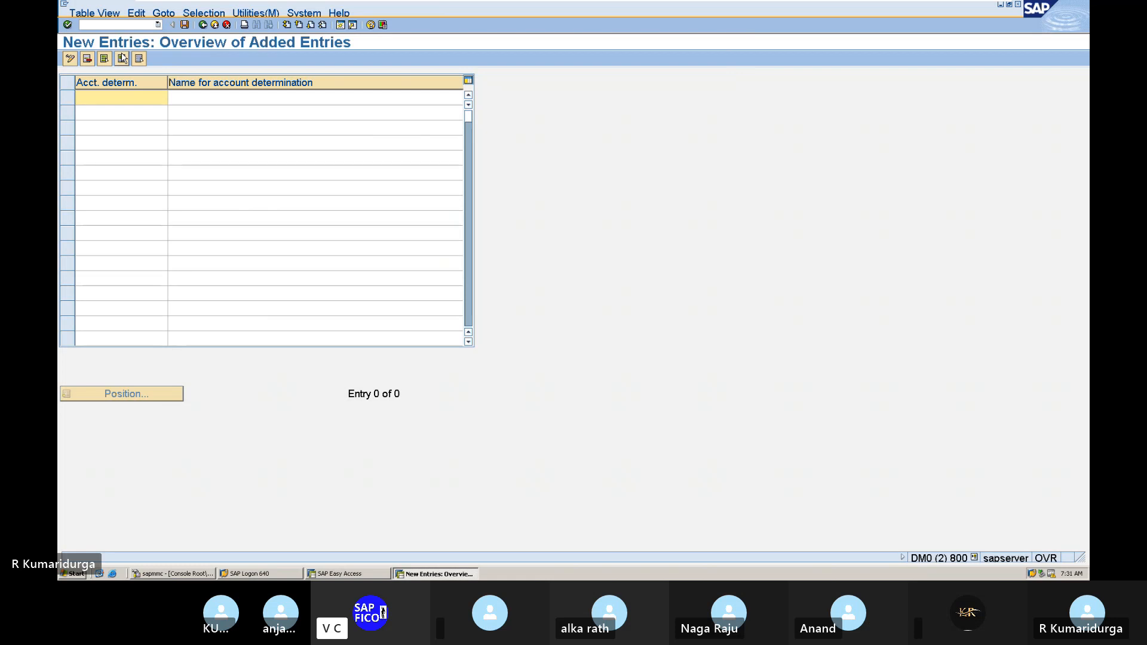
{"action": "type", "text": "DUR1P&"}
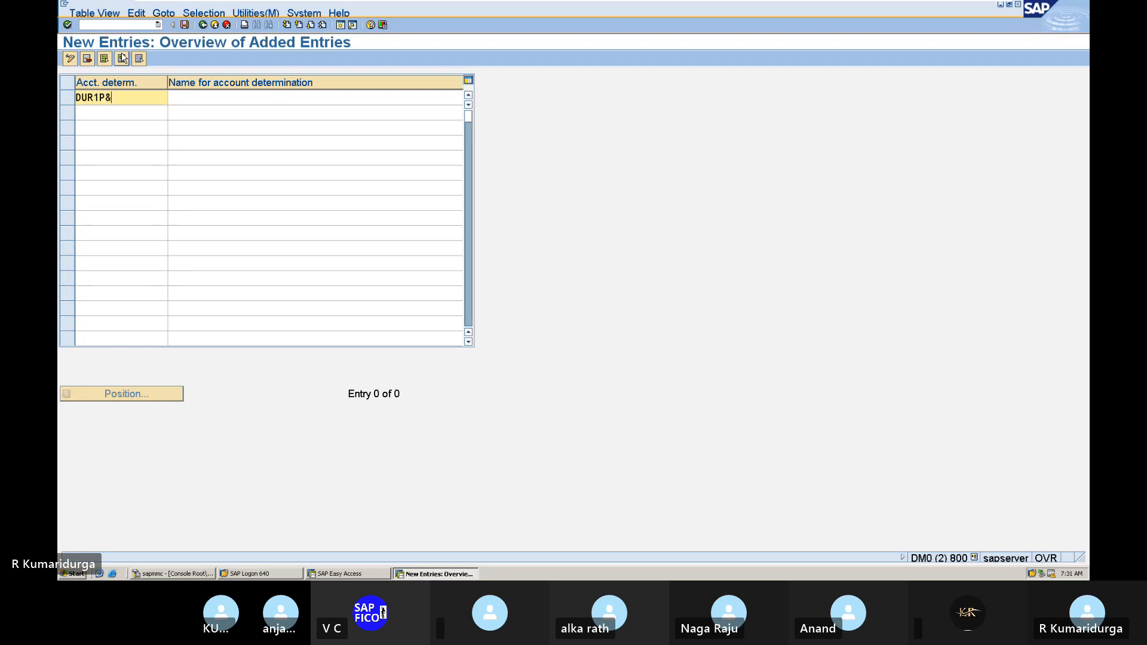
{"action": "type", "text": "L"}
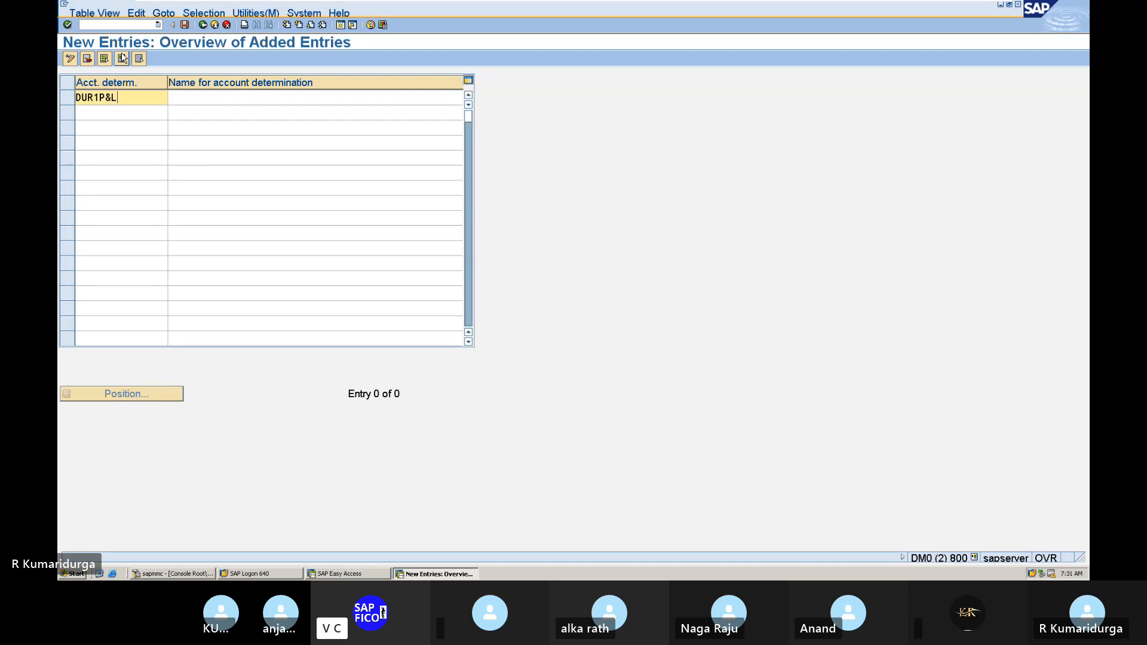
{"action": "key", "text": "Tab"}
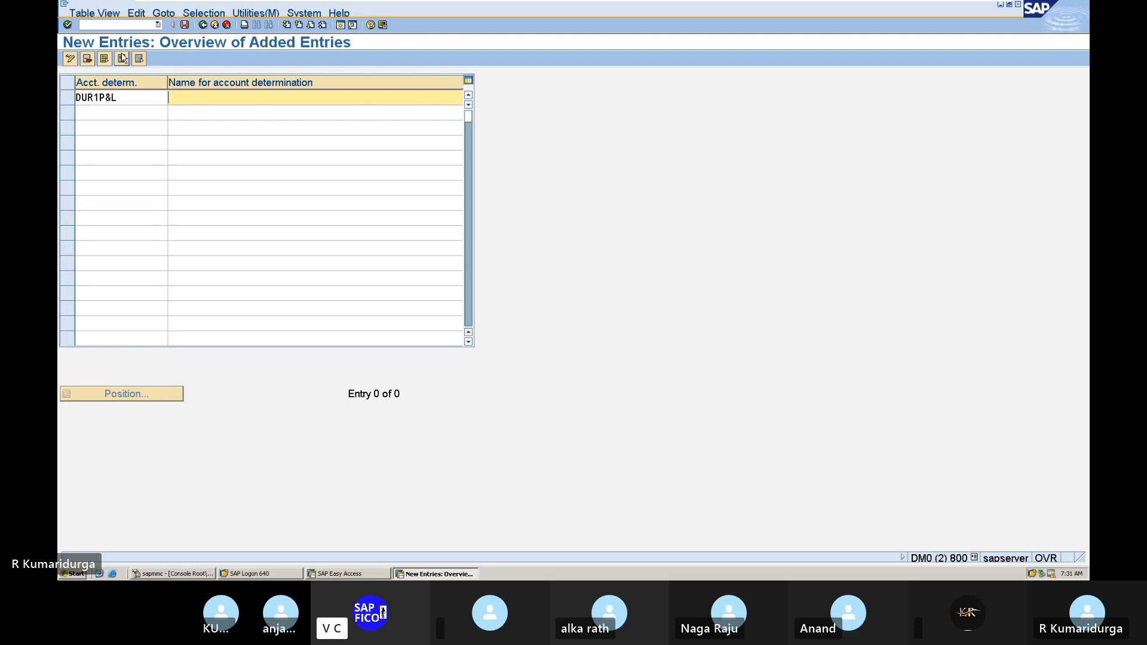
{"action": "type", "text": "P"}
{"action": "mouse_move", "coordinate": [906, 8]}
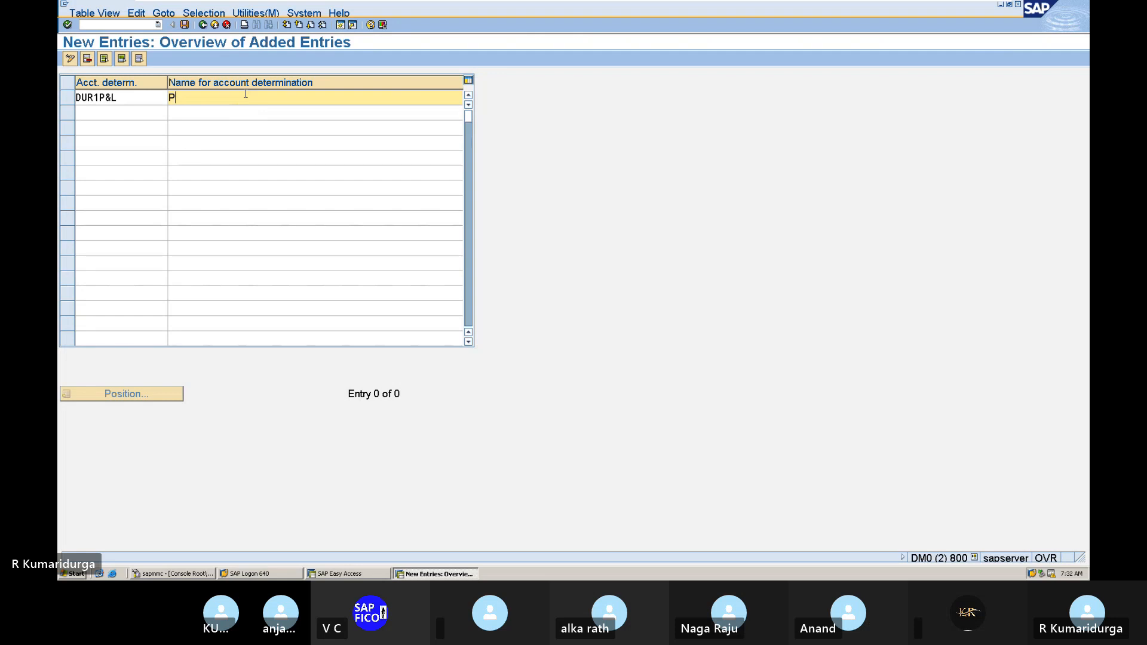
{"action": "type", "text": "LANT "}
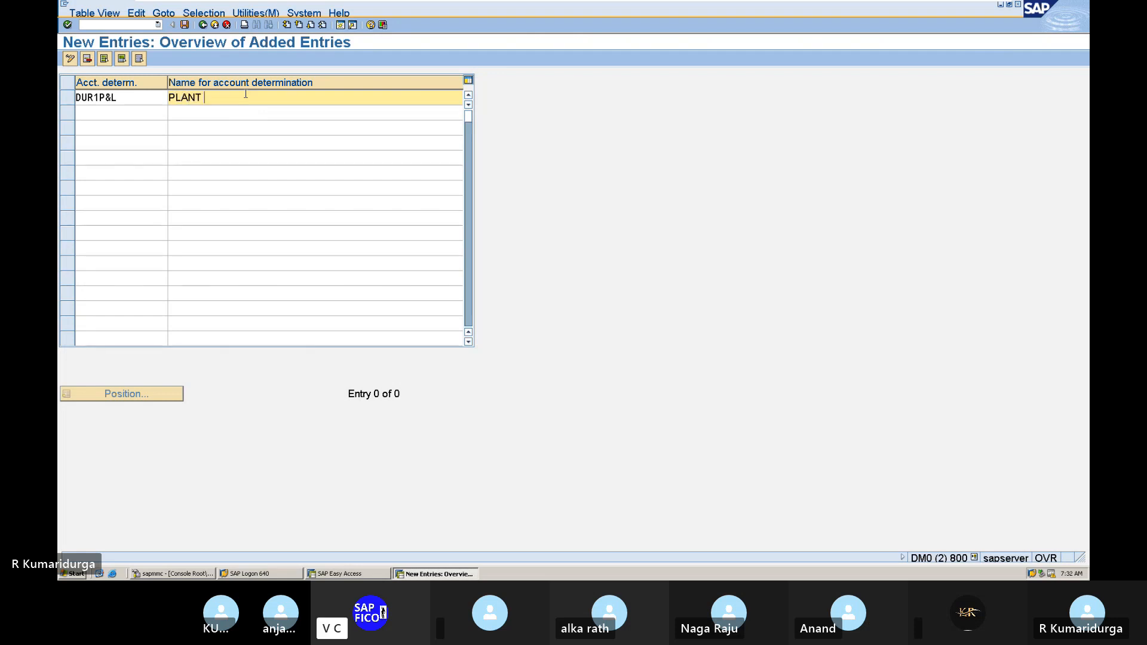
{"action": "type", "text": "&"}
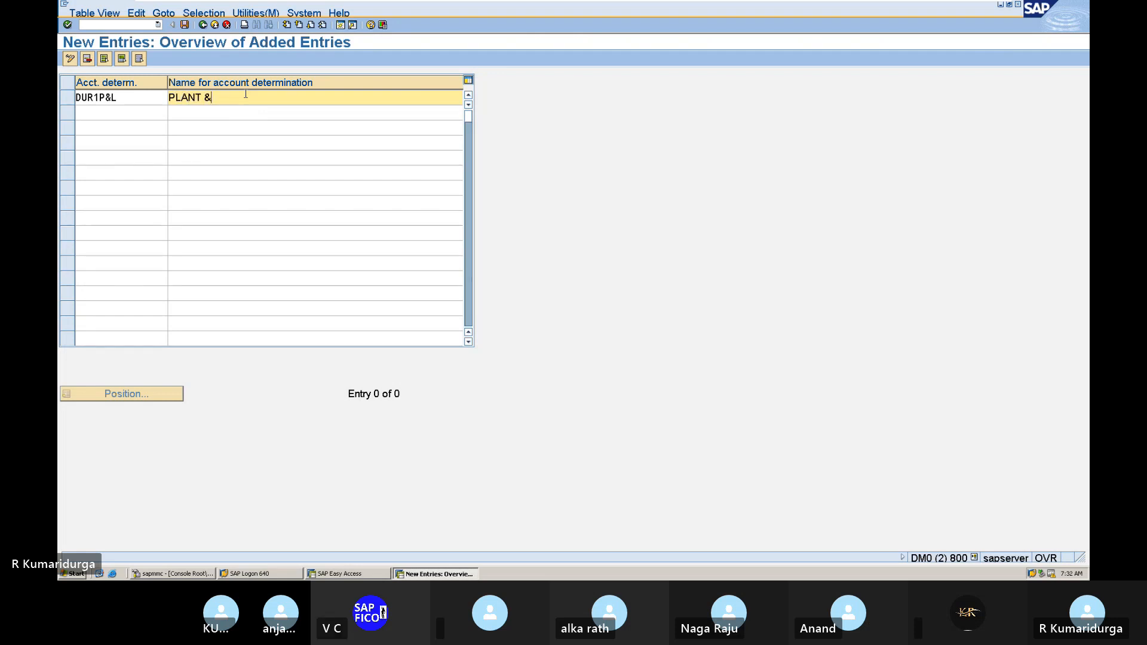
{"action": "type", "text": " MACHINER"}
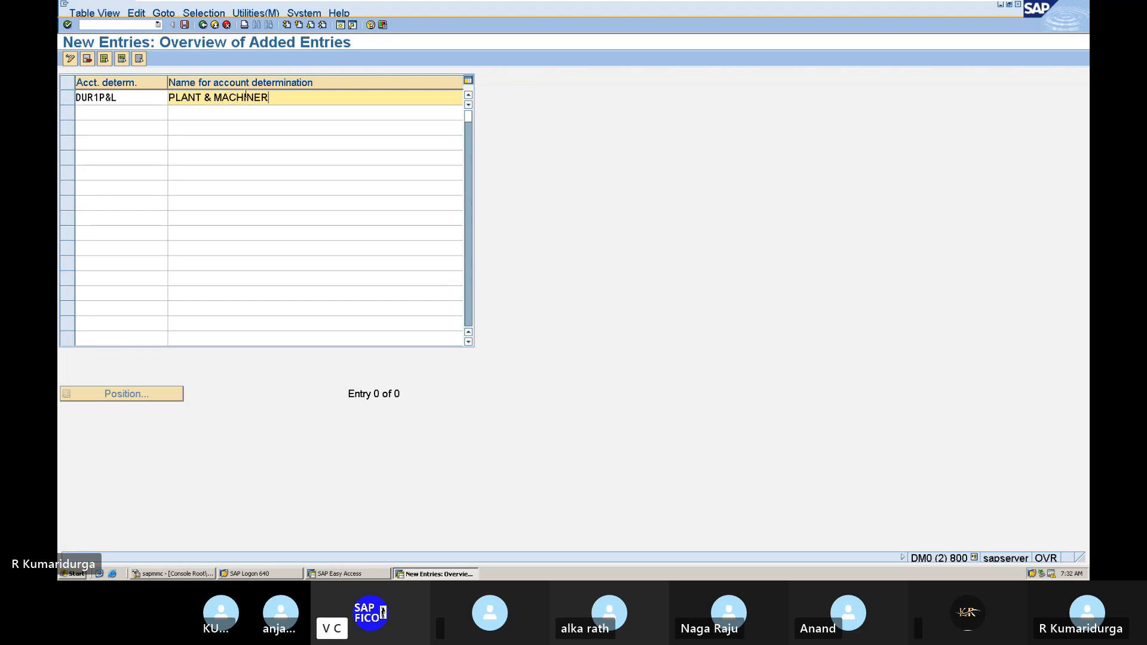
{"action": "type", "text": "Y"}
{"action": "left_click", "coordinate": [185, 26]}
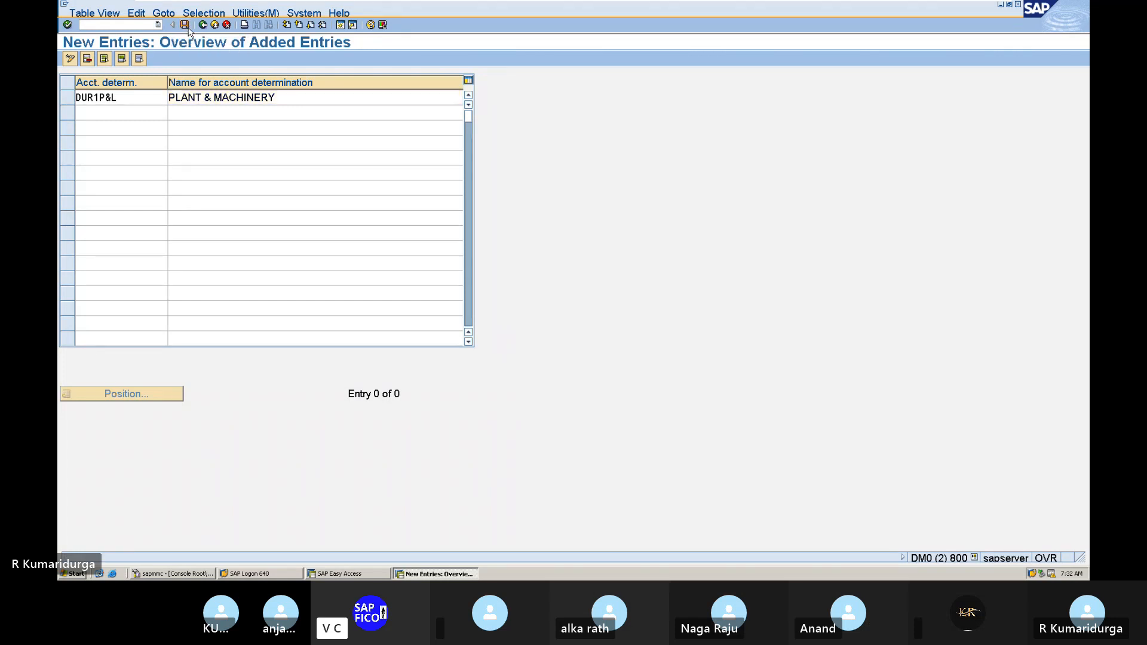
{"action": "key", "text": "Return"}
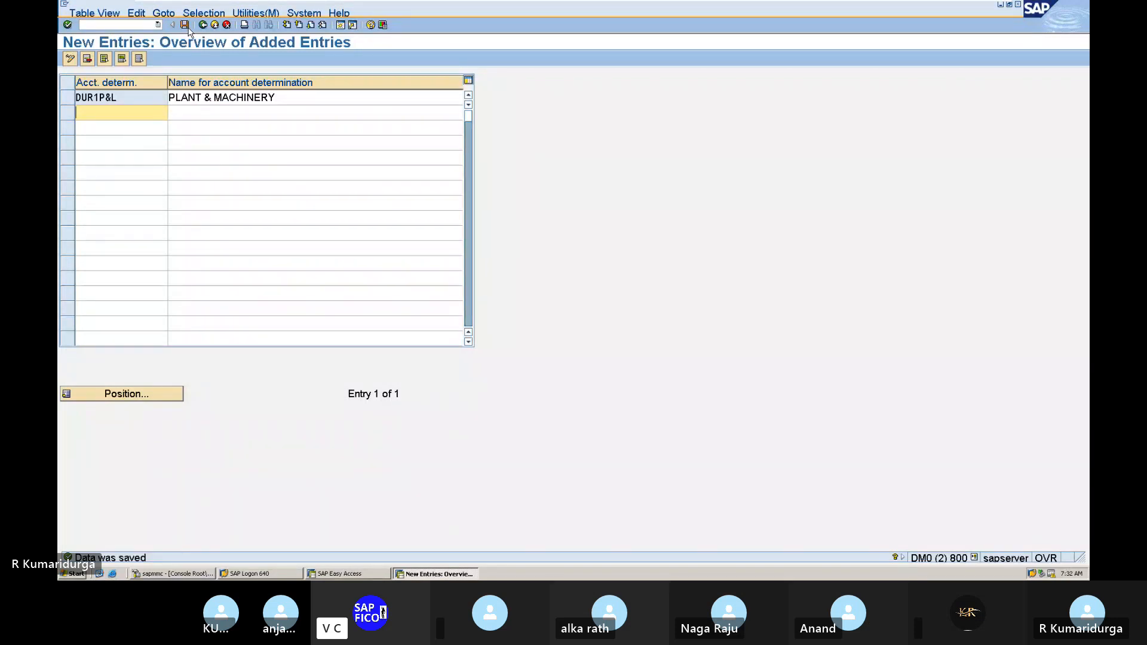
- Add account determination DUR1AUC named ASSET UNDER CONSTRUCTION and save it
{"action": "type", "text": "DUR1AUC"}
{"action": "key", "text": "Tab"}
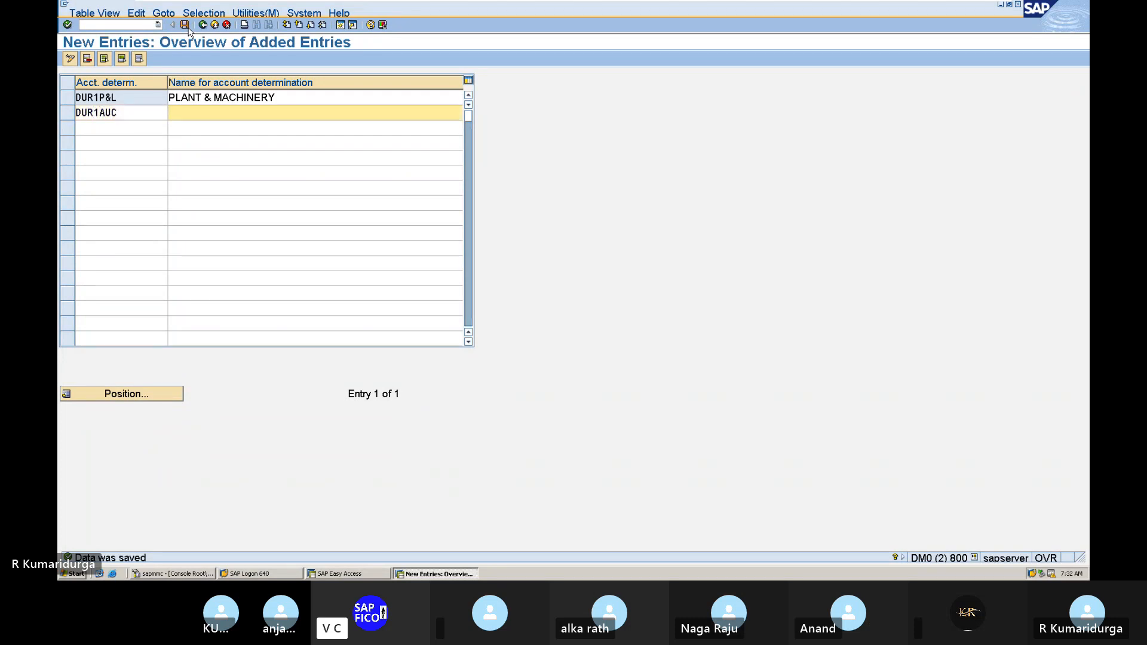
{"action": "type", "text": "ASSET UNDER CONSTRUCTION"}
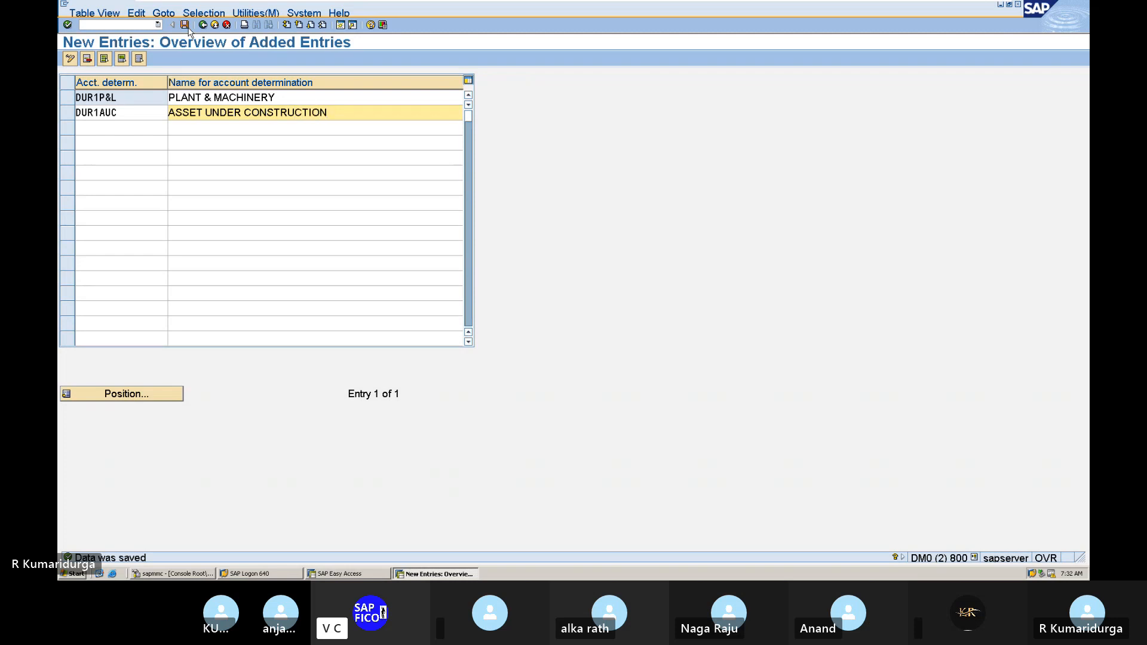
{"action": "key", "text": "Return"}
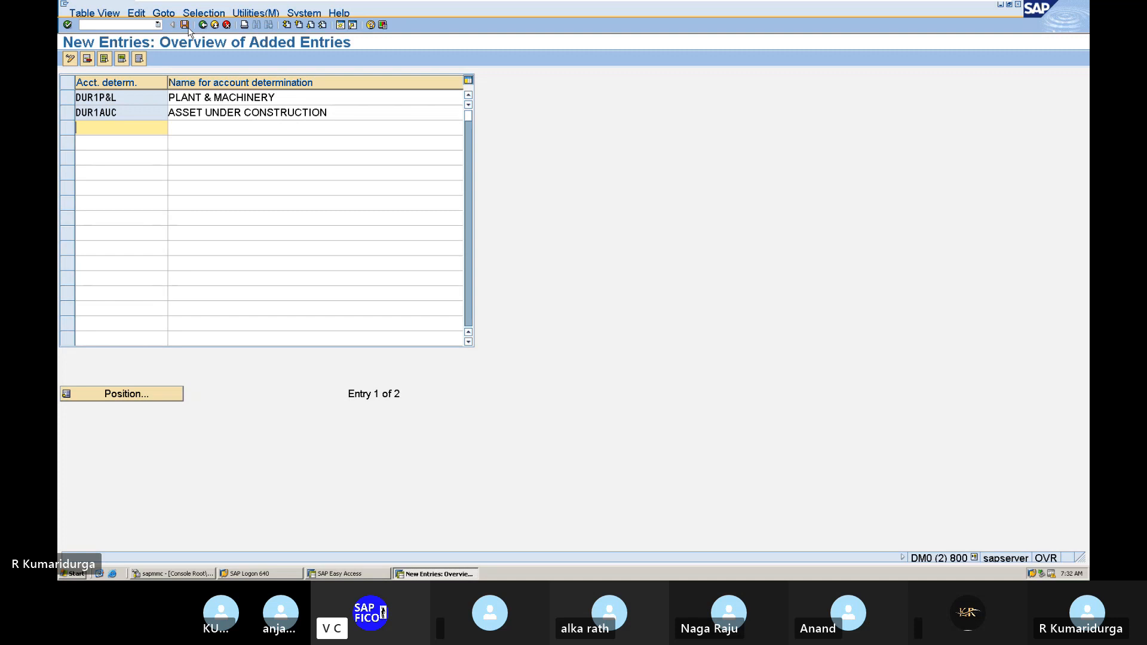
{"action": "left_click", "coordinate": [184, 25]}
- Switch to the Notepad step list and replace KINDP&M with DUR1P&L as the main asset in step 4
{"action": "mouse_move", "coordinate": [768, 1]}
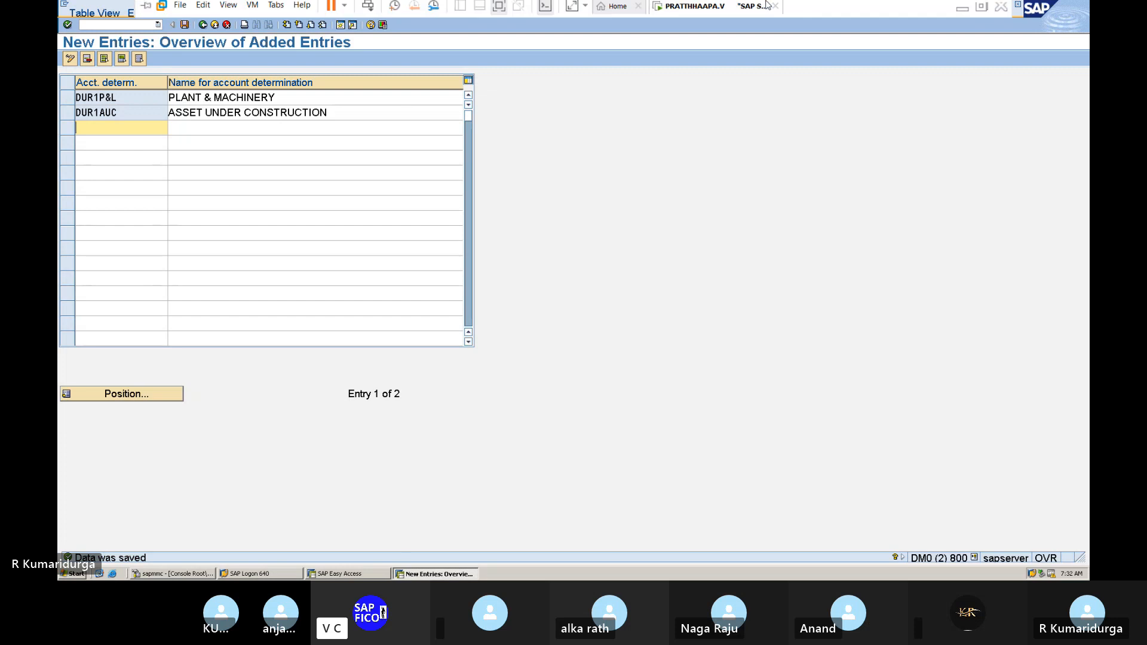
{"action": "left_click", "coordinate": [962, 15]}
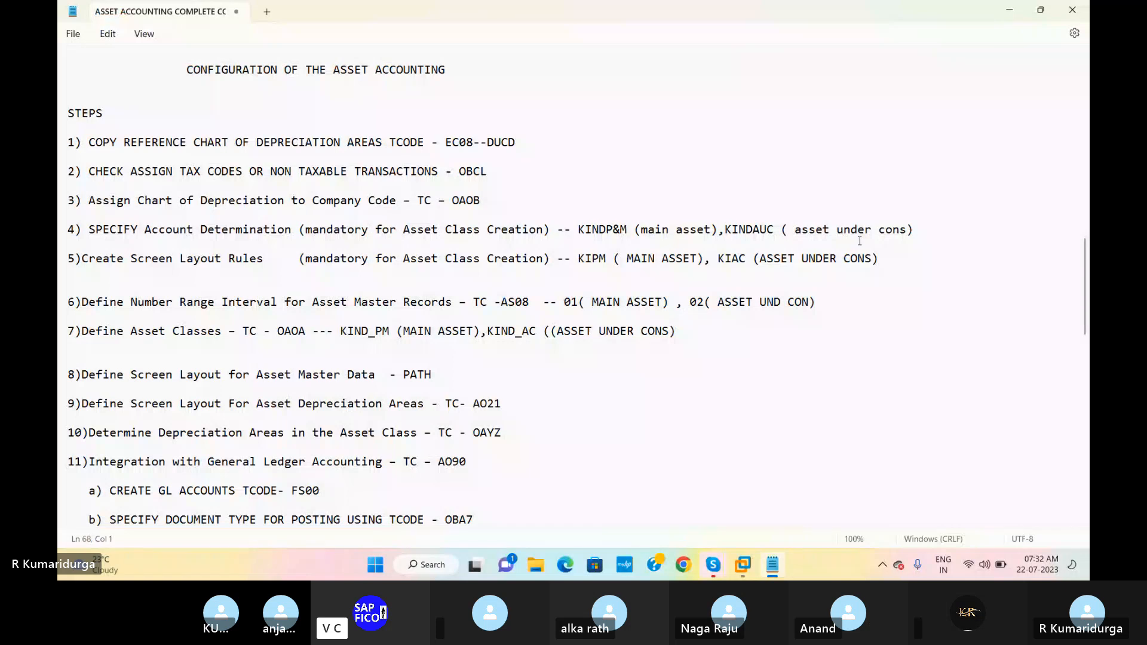
{"action": "left_click", "coordinate": [628, 229]}
{"action": "key", "text": "BackSpace"}
{"action": "key", "text": "BackSpace"}
{"action": "key", "text": "BackSpace"}
{"action": "key", "text": "BackSpace"}
{"action": "key", "text": "BackSpace"}
{"action": "key", "text": "BackSpace"}
{"action": "key", "text": "BackSpace"}
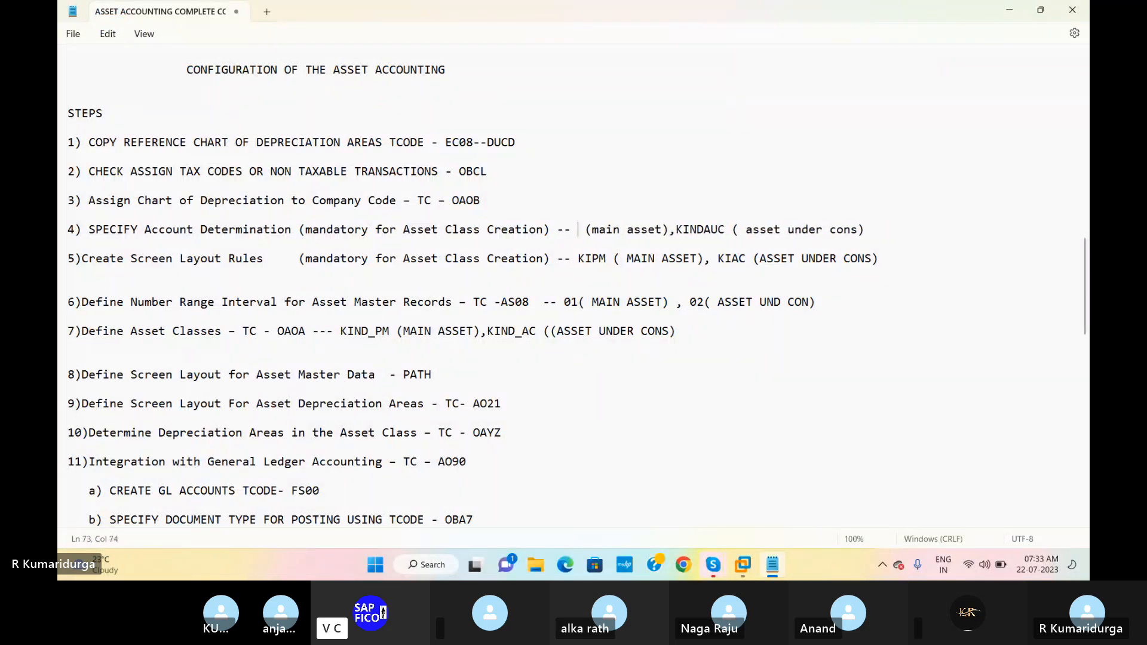
{"action": "type", "text": "DUR1"}
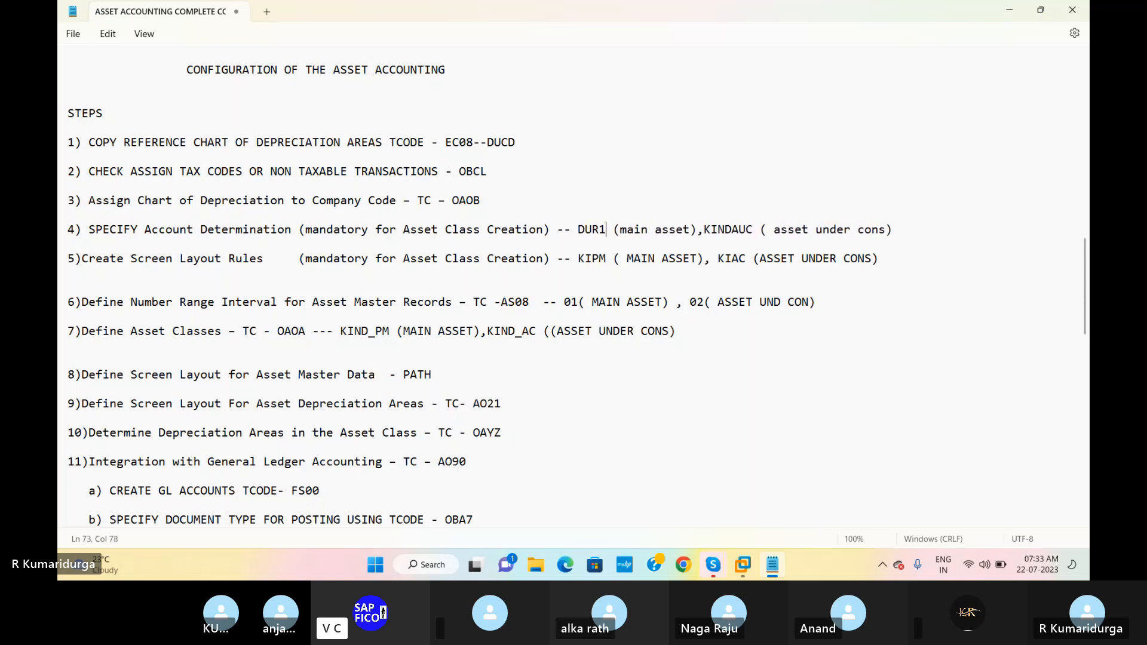
{"action": "type", "text": "P&L"}
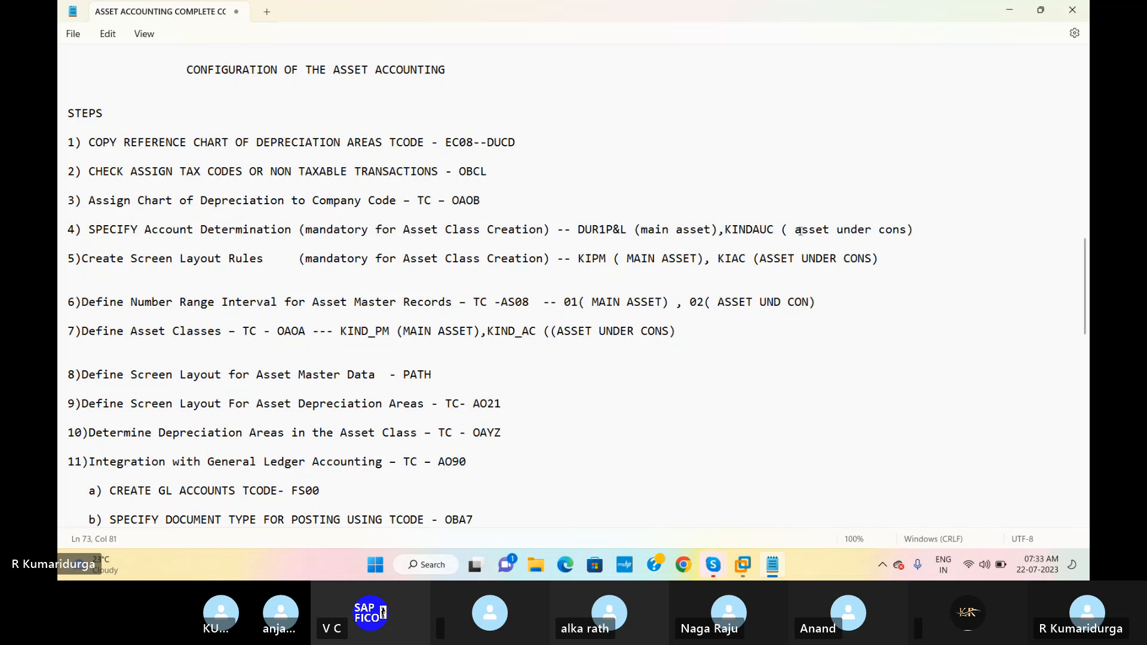
- Replace KINDAUC with DUR1AUC for the asset under construction in step 4 of the notes
{"action": "left_click", "coordinate": [775, 229]}
{"action": "key", "text": "BackSpace"}
{"action": "key", "text": "BackSpace"}
{"action": "key", "text": "BackSpace"}
{"action": "key", "text": "BackSpace"}
{"action": "key", "text": "BackSpace"}
{"action": "key", "text": "BackSpace"}
{"action": "key", "text": "BackSpace"}
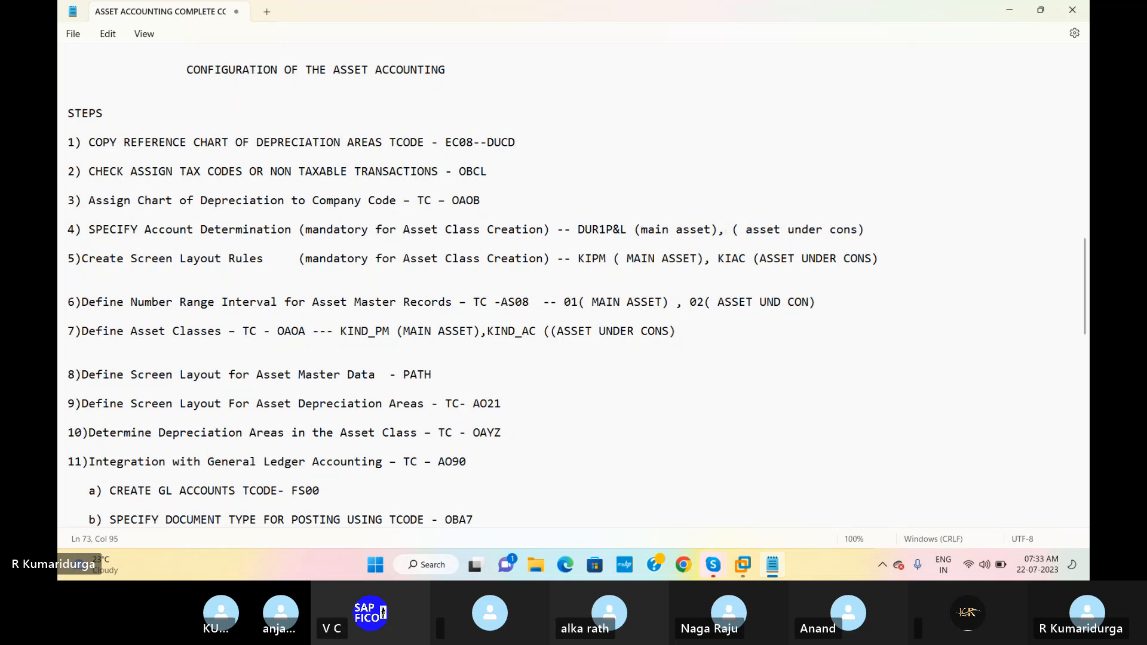
{"action": "type", "text": "DUR1AU"}
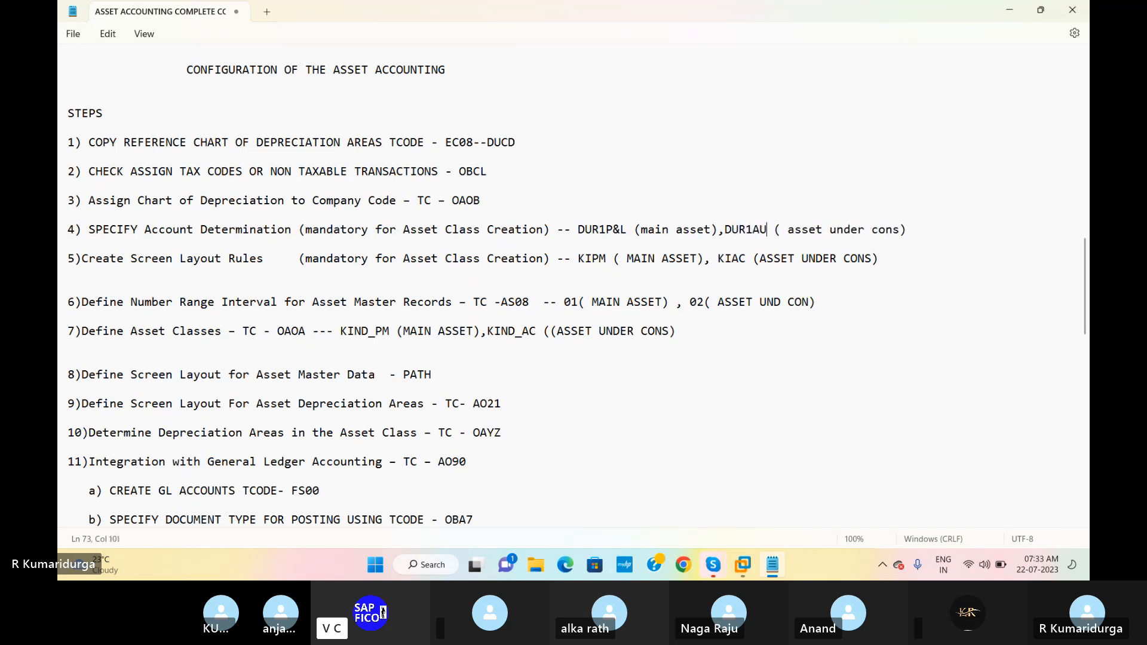
{"action": "type", "text": "C"}
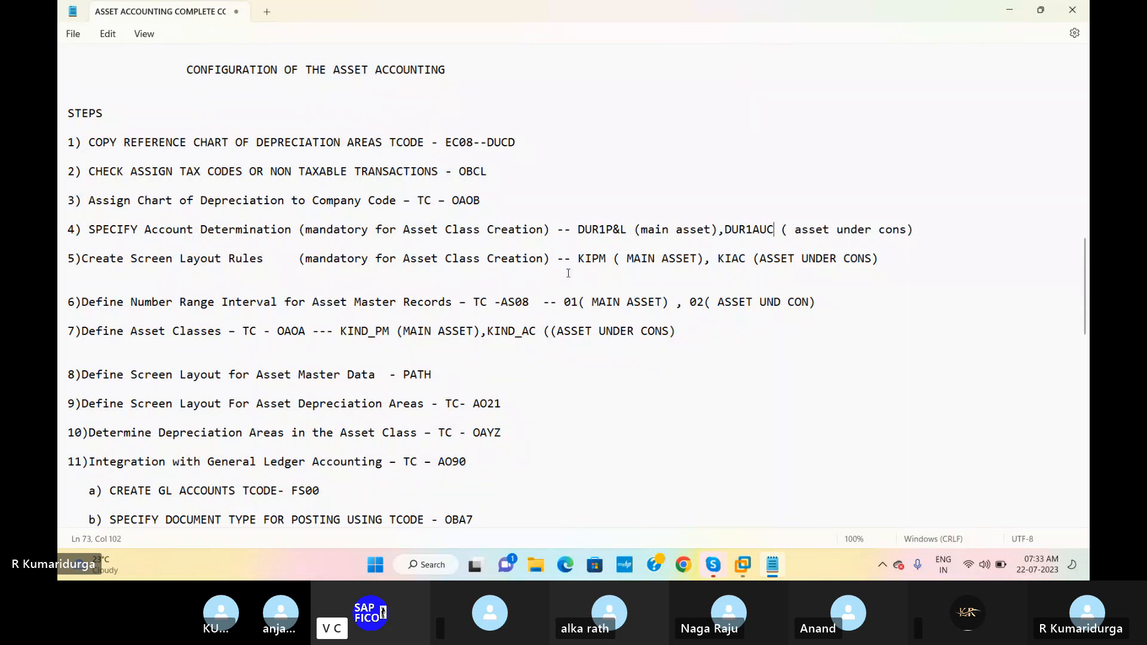
- Return to SAP, leave the account determination entries and open Create Screen Layout Rules in the IMG
{"action": "mouse_move", "coordinate": [739, 568]}
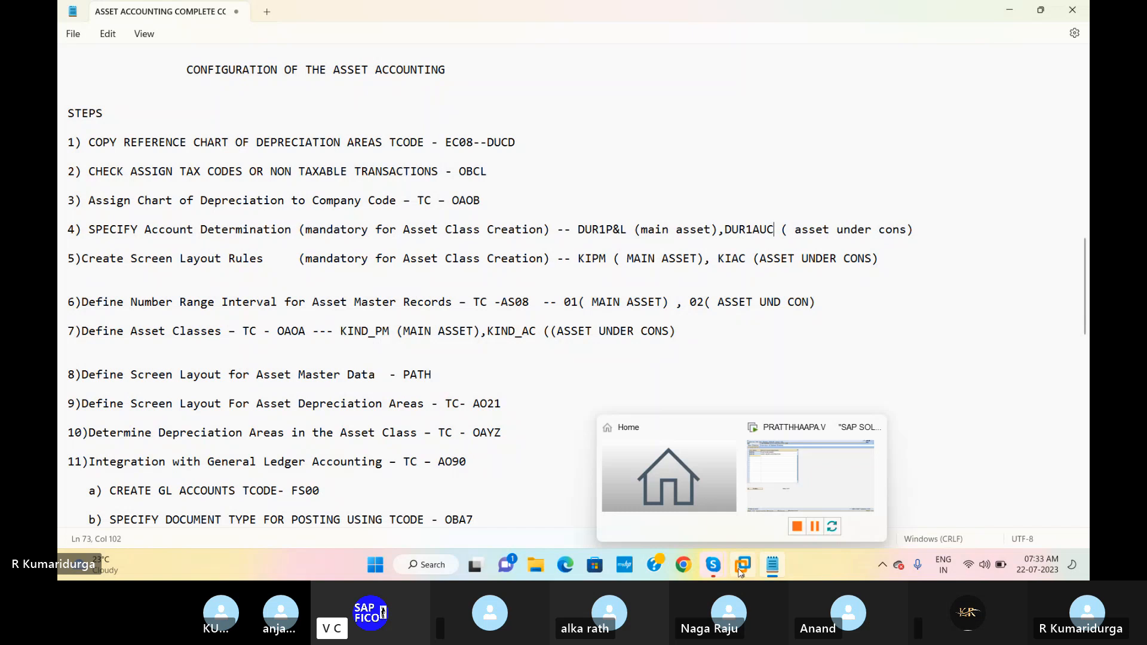
{"action": "left_click", "coordinate": [777, 486]}
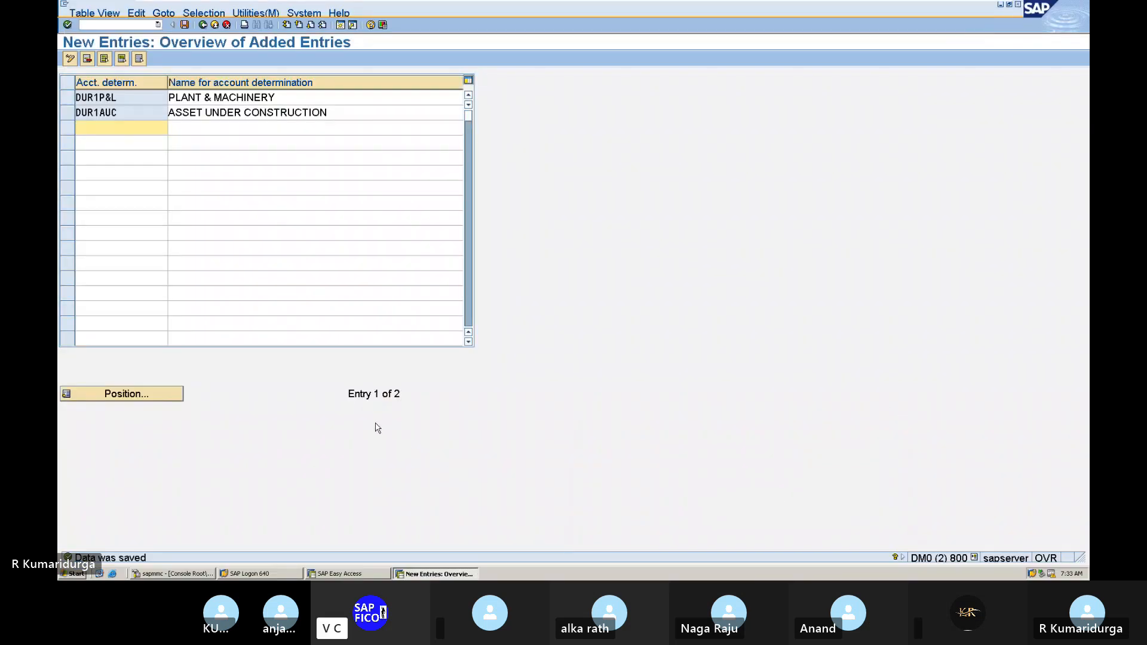
{"action": "left_click", "coordinate": [203, 25]}
{"action": "left_click", "coordinate": [203, 26]}
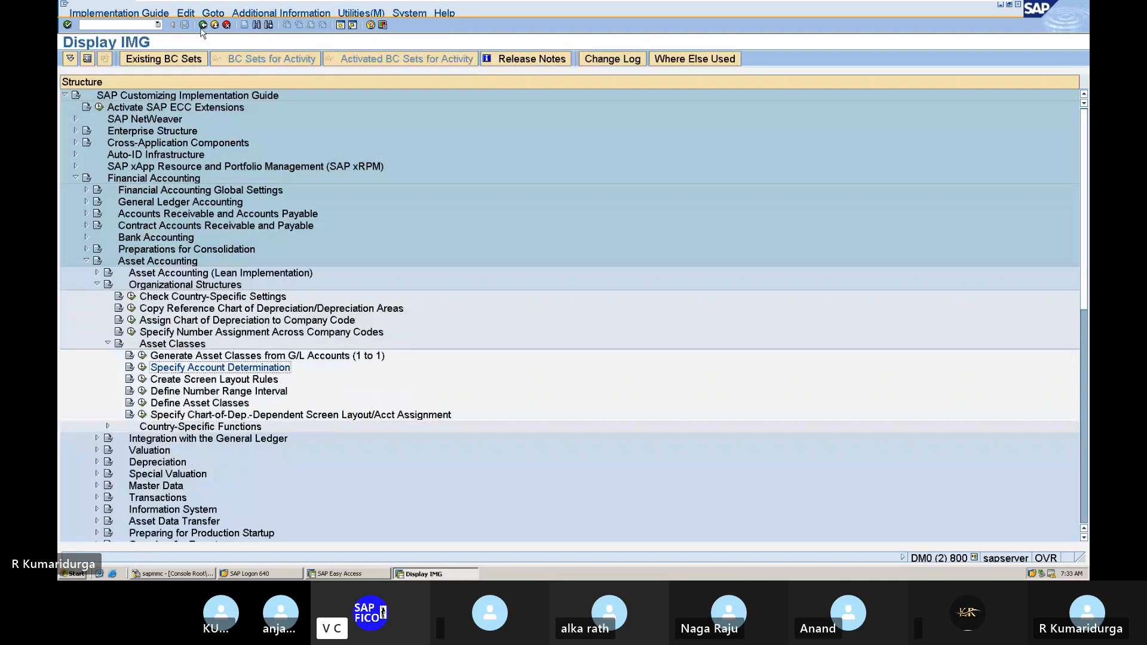
{"action": "left_click", "coordinate": [143, 380]}
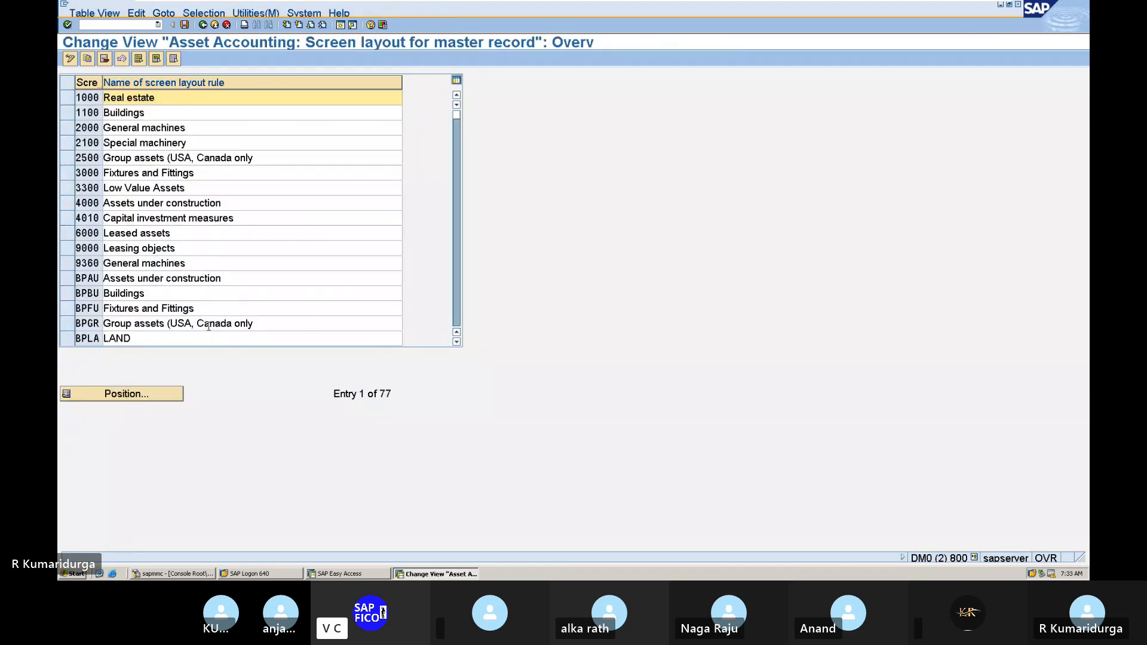
- Copy the screen layout rules 1100 Buildings and 4000 Assets under construction together
{"action": "left_click", "coordinate": [69, 100]}
{"action": "left_click", "coordinate": [69, 100]}
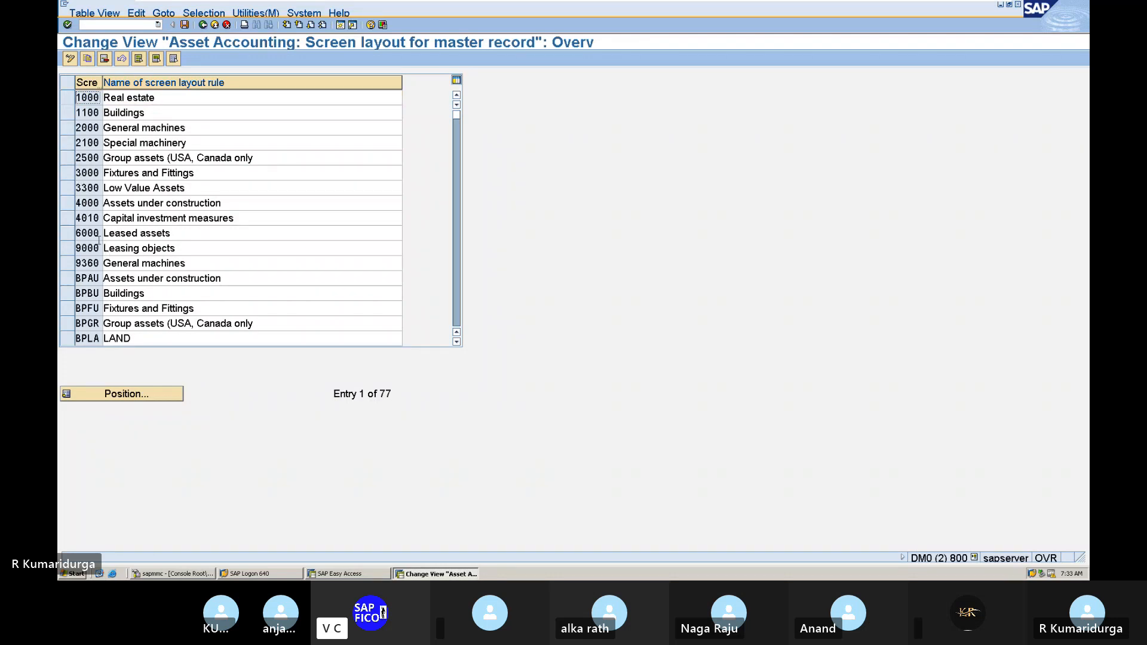
{"action": "left_click", "coordinate": [70, 204]}
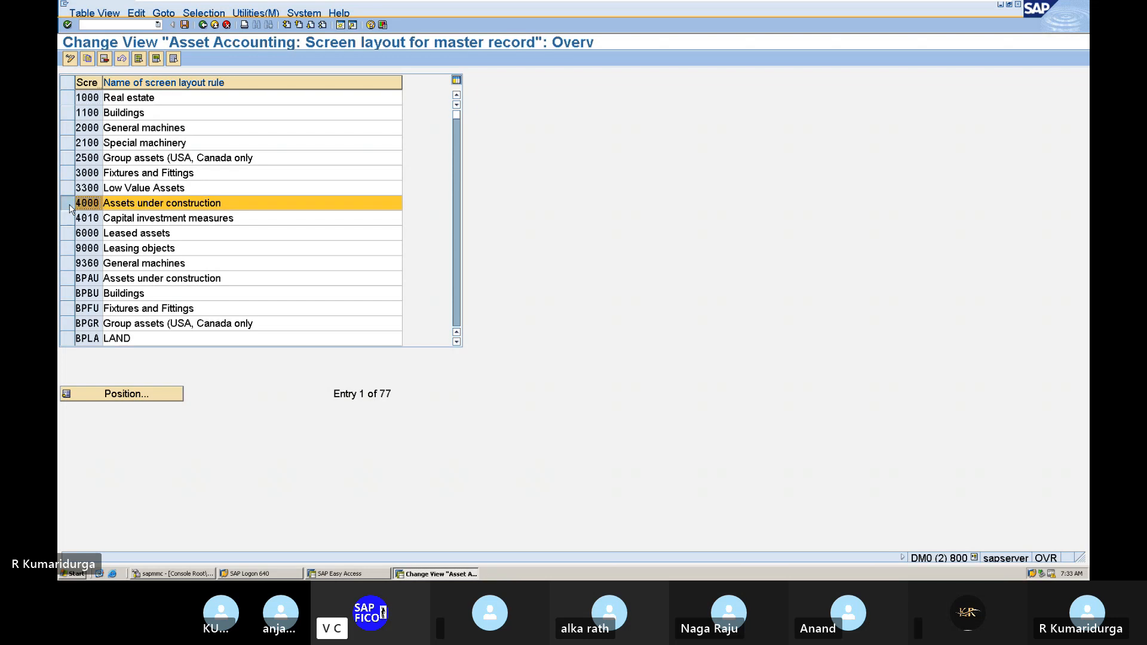
{"action": "scroll", "coordinate": [70, 208], "scroll_direction": "down", "scroll_amount": 1}
{"action": "scroll", "coordinate": [70, 208], "scroll_direction": "down", "scroll_amount": 2}
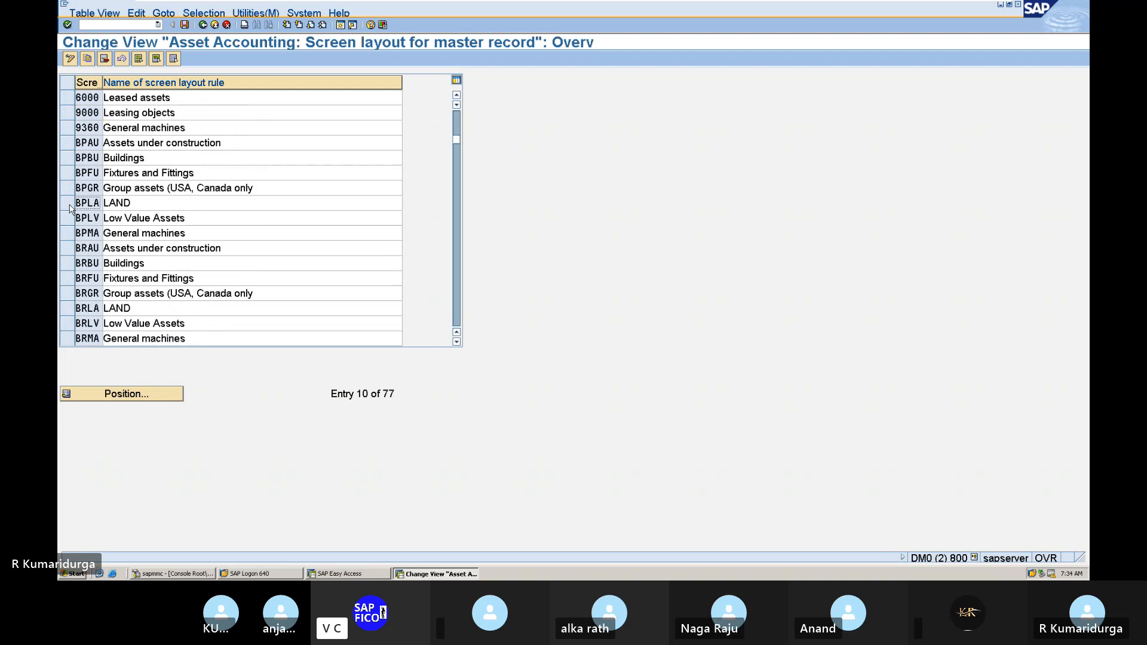
{"action": "scroll", "coordinate": [70, 208], "scroll_direction": "down", "scroll_amount": 3}
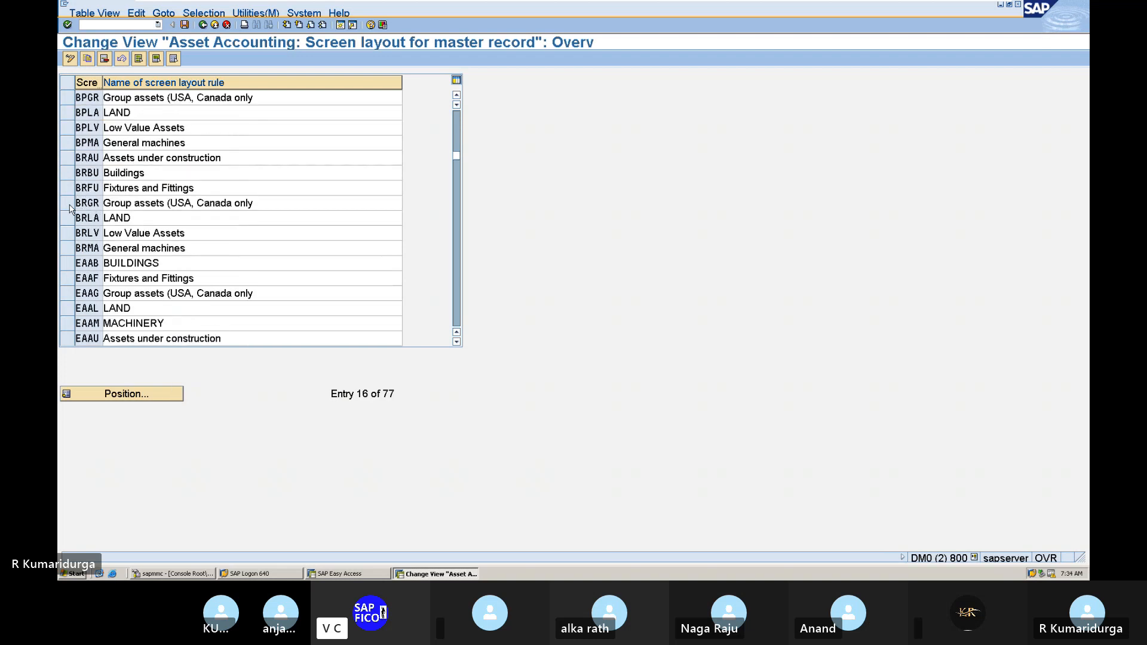
{"action": "scroll", "coordinate": [70, 208], "scroll_direction": "up", "scroll_amount": 6}
{"action": "left_click", "coordinate": [70, 208]}
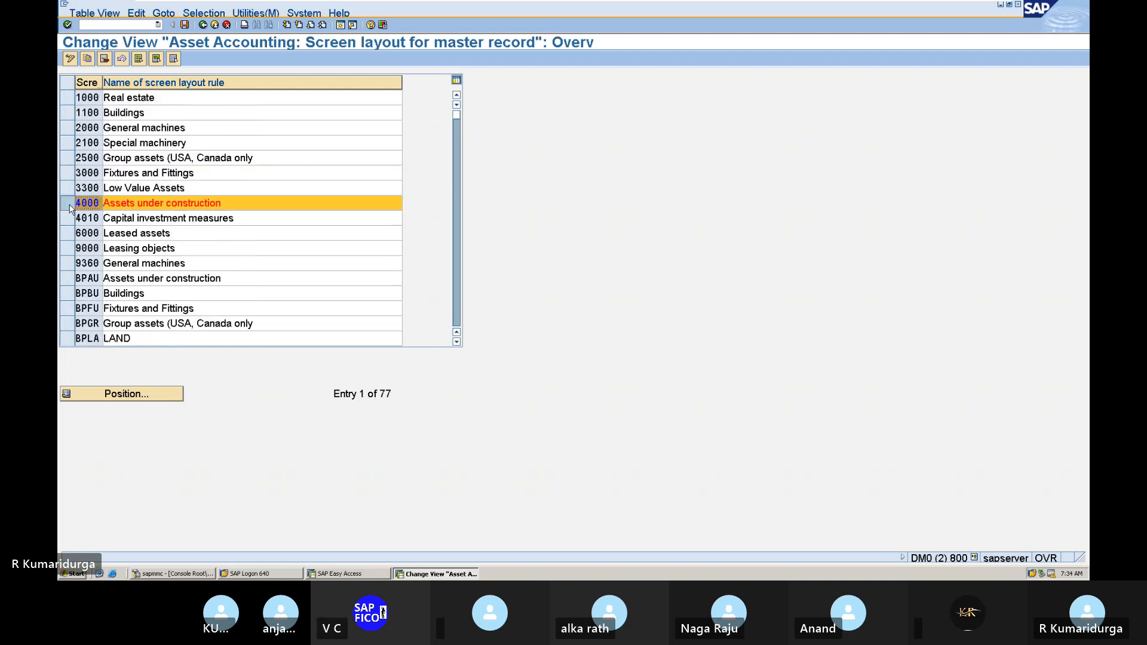
{"action": "left_click", "coordinate": [66, 115]}
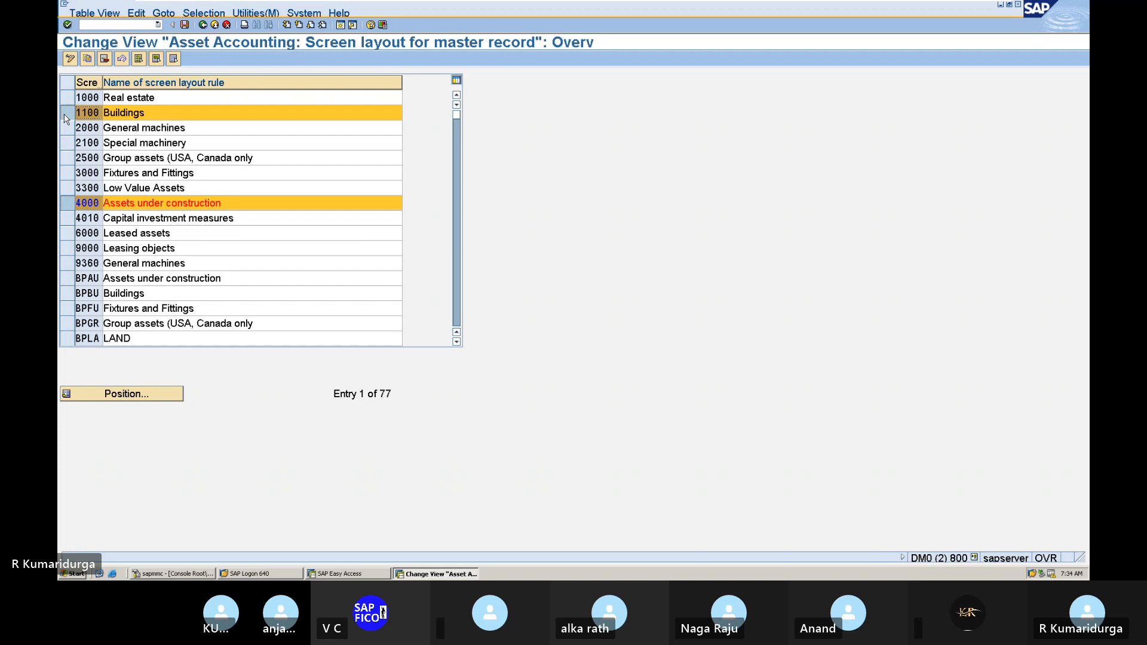
{"action": "left_click", "coordinate": [66, 117]}
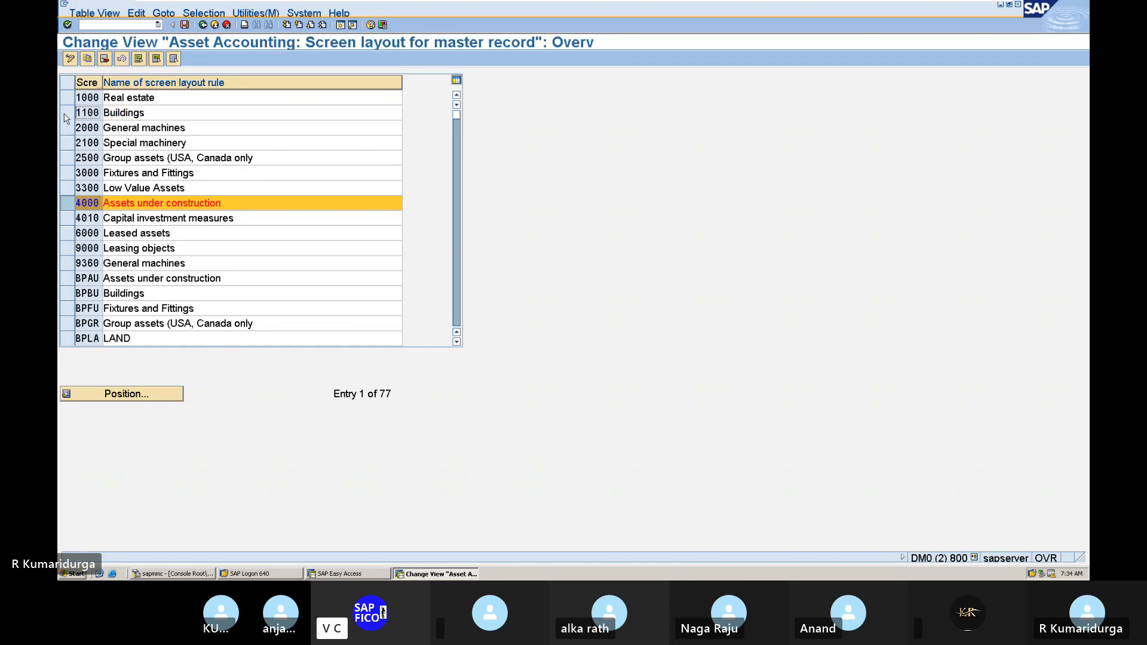
{"action": "left_click", "coordinate": [66, 117]}
{"action": "left_click", "coordinate": [67, 117]}
{"action": "left_click", "coordinate": [67, 113]}
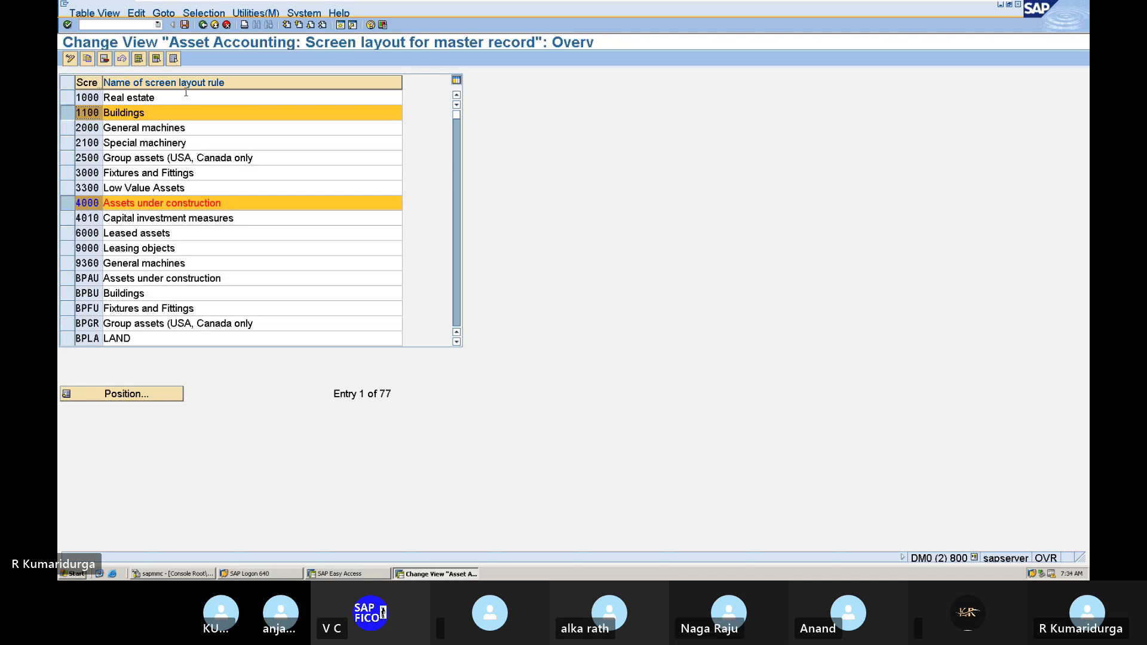
{"action": "left_click", "coordinate": [87, 58]}
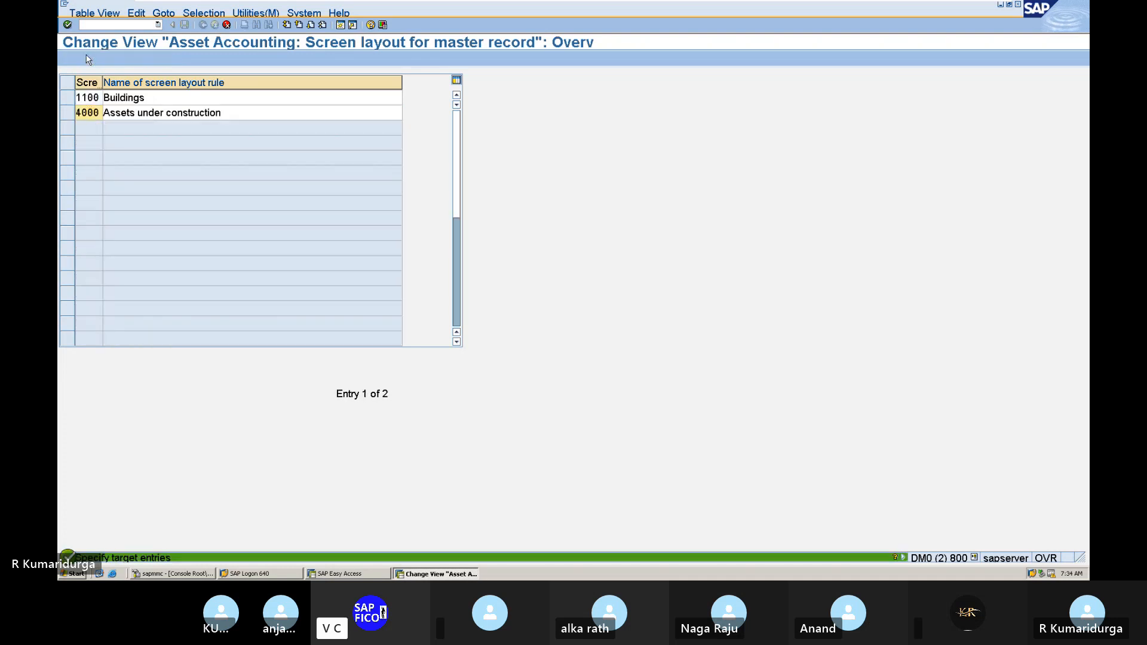
- Set the copied 1100 Buildings rule's key to DUPM and its name to PLANT & MACHINERY
{"action": "left_click", "coordinate": [97, 98]}
{"action": "key", "text": "BackSpace"}
{"action": "key", "text": "BackSpace"}
{"action": "key", "text": "BackSpace"}
{"action": "key", "text": "BackSpace"}
{"action": "type", "text": "DUPN"}
{"action": "key", "text": "Tab"}
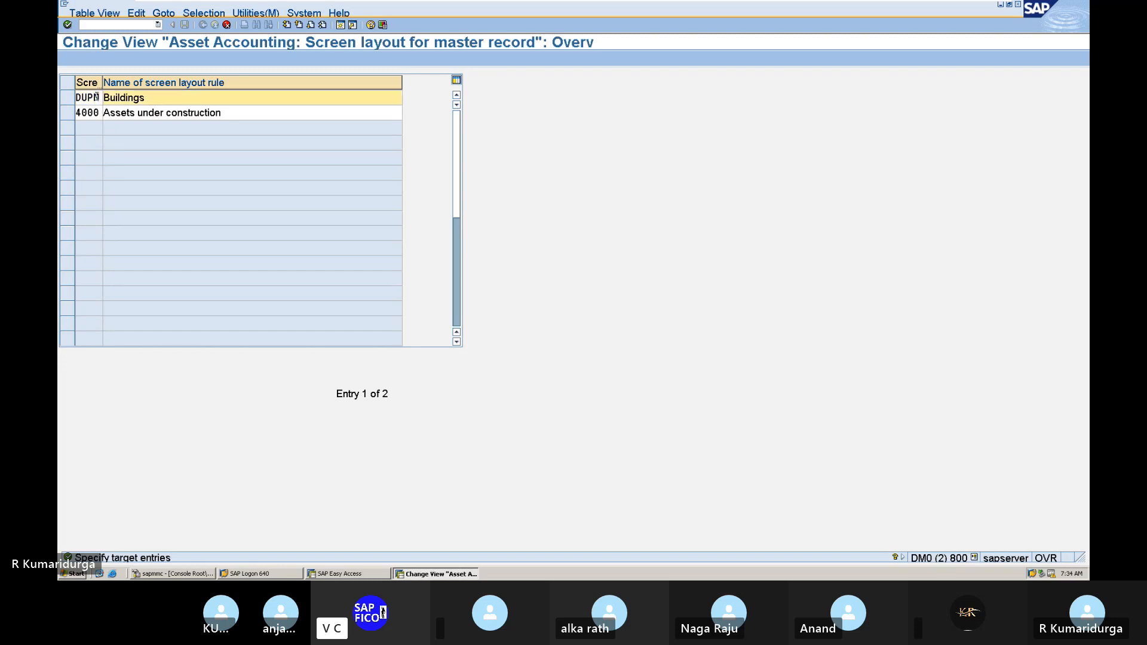
{"action": "type", "text": "PL"}
{"action": "type", "text": "ANT "}
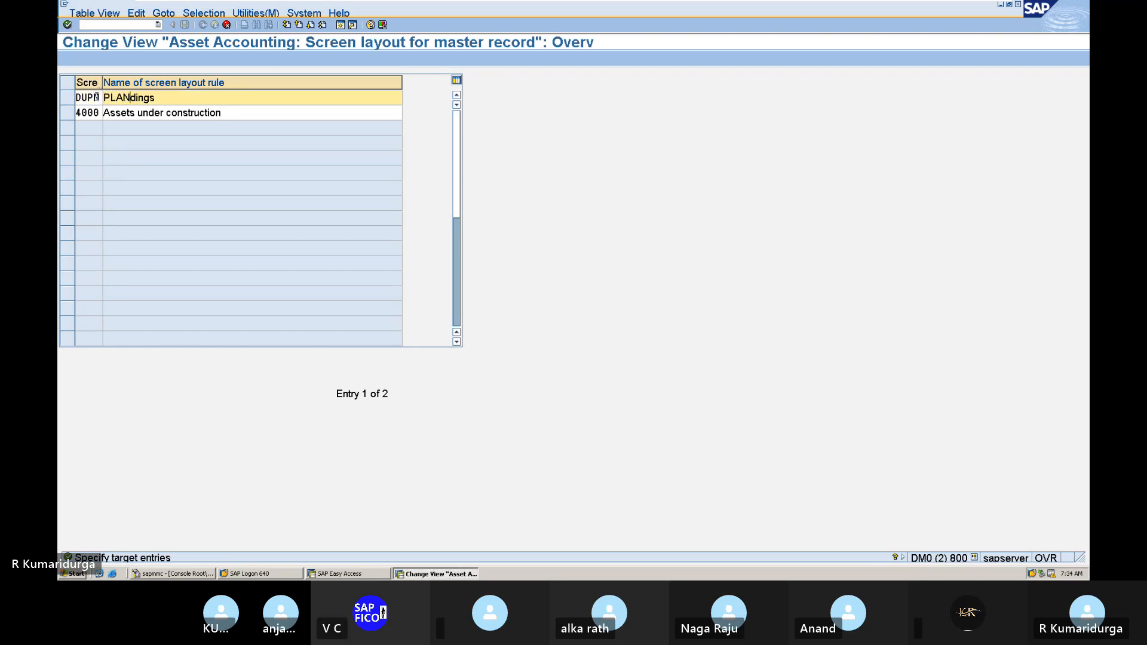
{"action": "type", "text": "&MA"}
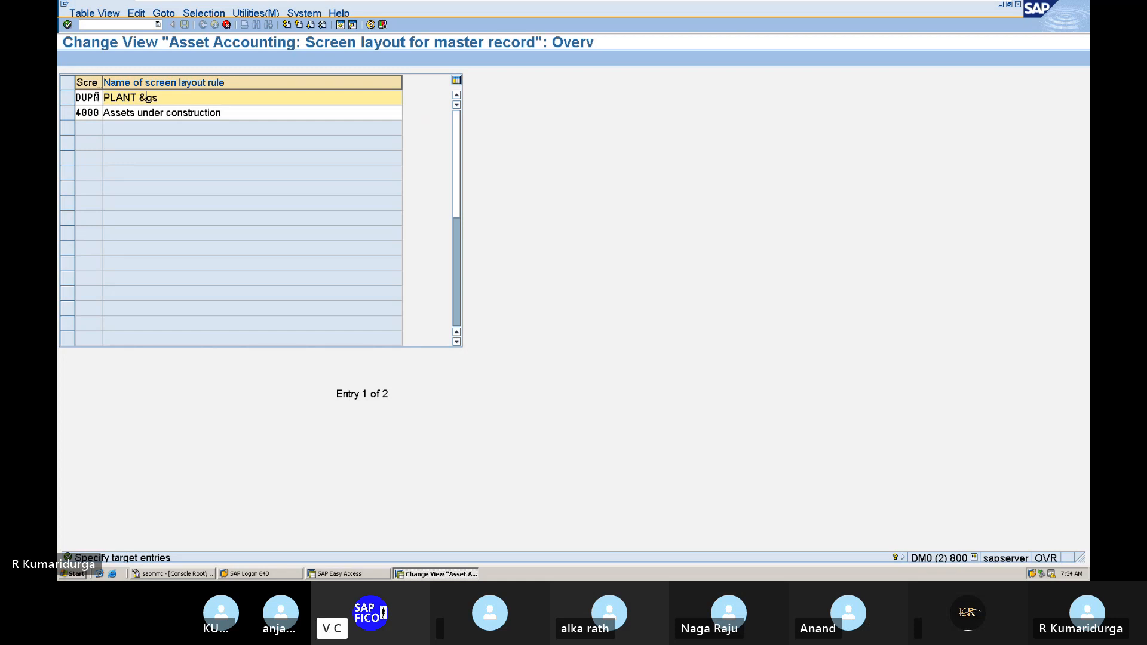
{"action": "key", "text": "BackSpace"}
{"action": "key", "text": "BackSpace"}
{"action": "type", "text": "MACHINERY"}
- Set the copied 4000 rule's key to DUAC and its name to Assets under construction DUR1, and save both new rules
{"action": "left_click", "coordinate": [99, 112]}
{"action": "key", "text": "BackSpace"}
{"action": "key", "text": "BackSpace"}
{"action": "key", "text": "BackSpace"}
{"action": "key", "text": "BackSpace"}
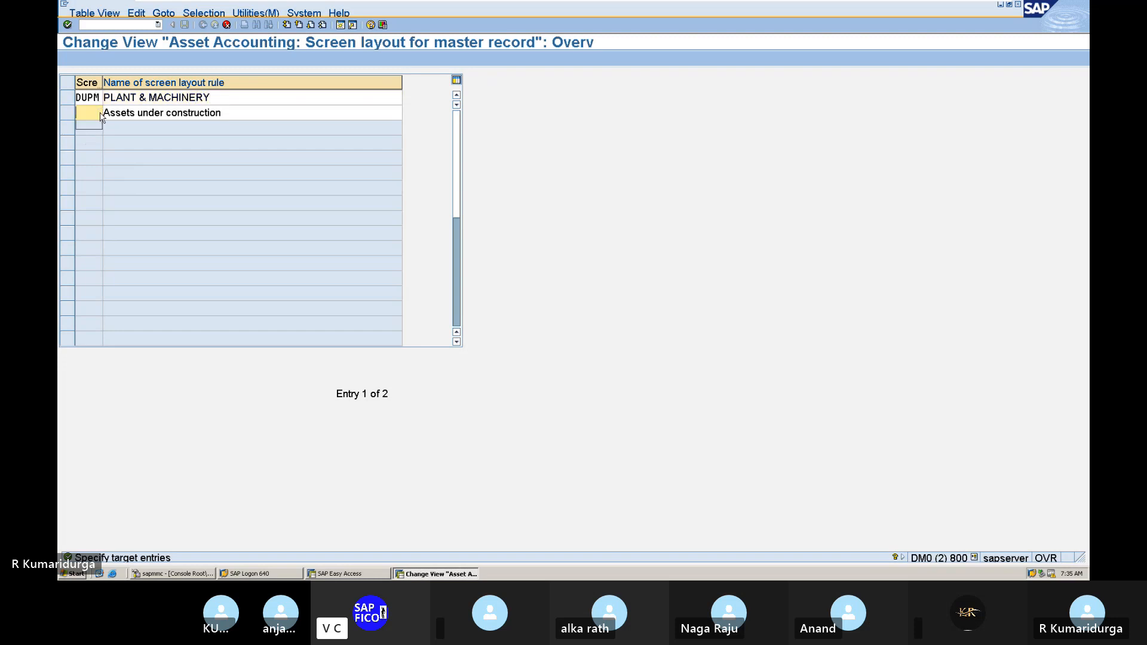
{"action": "type", "text": "DUAC"}
{"action": "key", "text": "Tab"}
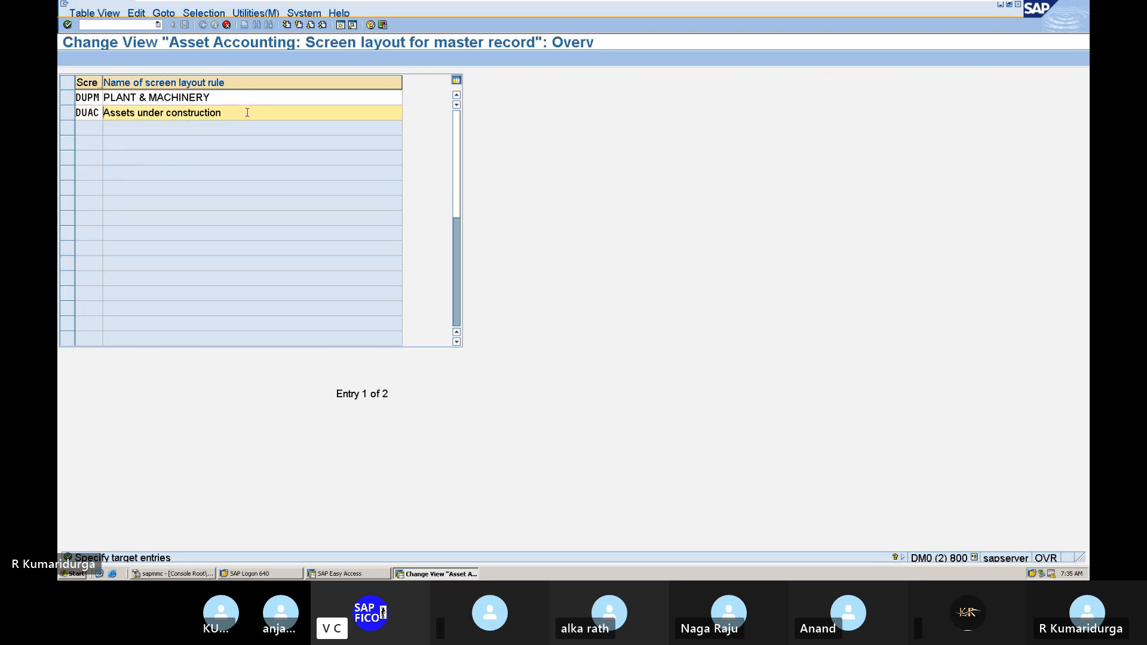
{"action": "type", "text": "FOR"}
{"action": "key", "text": "BackSpace"}
{"action": "key", "text": "BackSpace"}
{"action": "key", "text": "BackSpace"}
{"action": "key", "text": "BackSpace"}
{"action": "type", "text": "DUR1"}
{"action": "key", "text": "Return"}
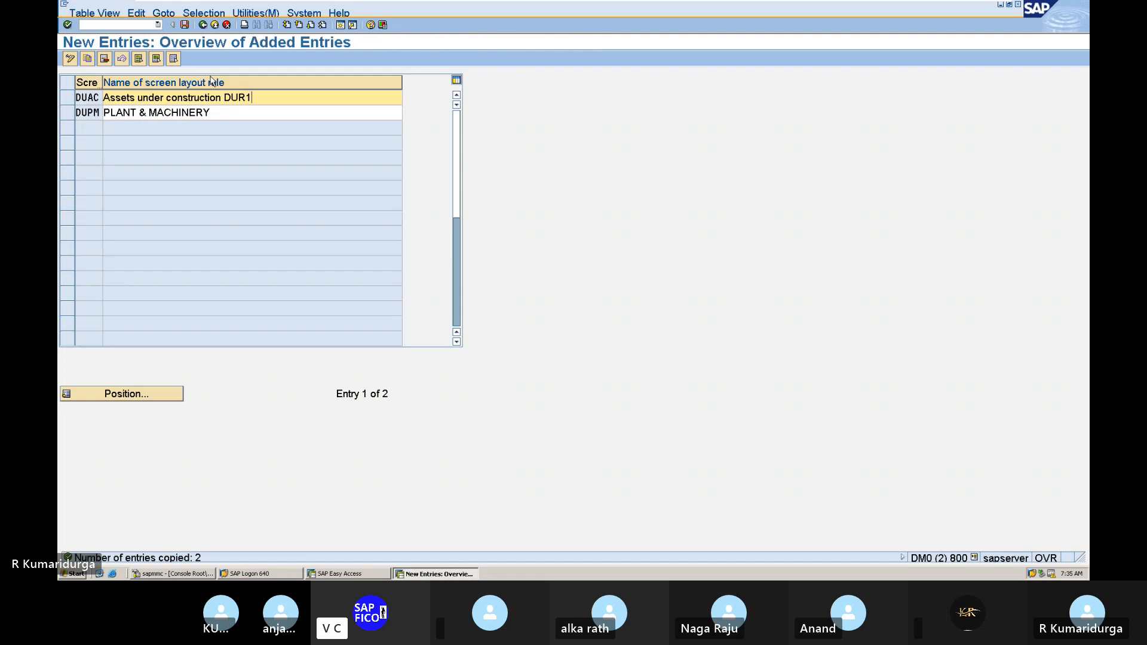
{"action": "left_click", "coordinate": [185, 25]}
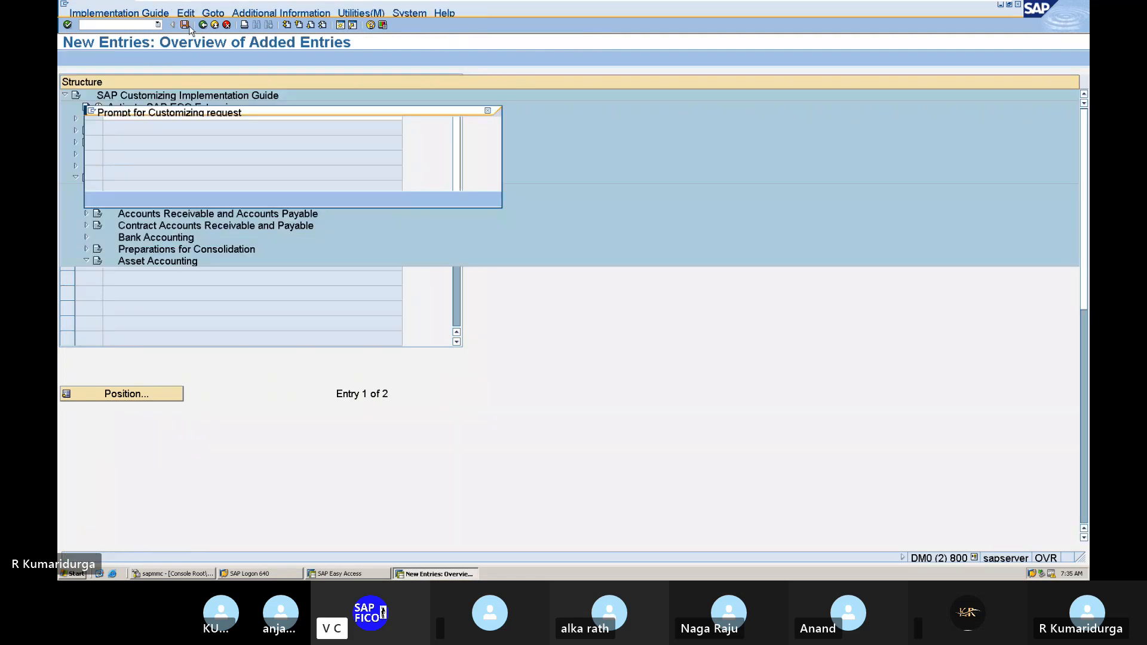
{"action": "key", "text": "Return"}
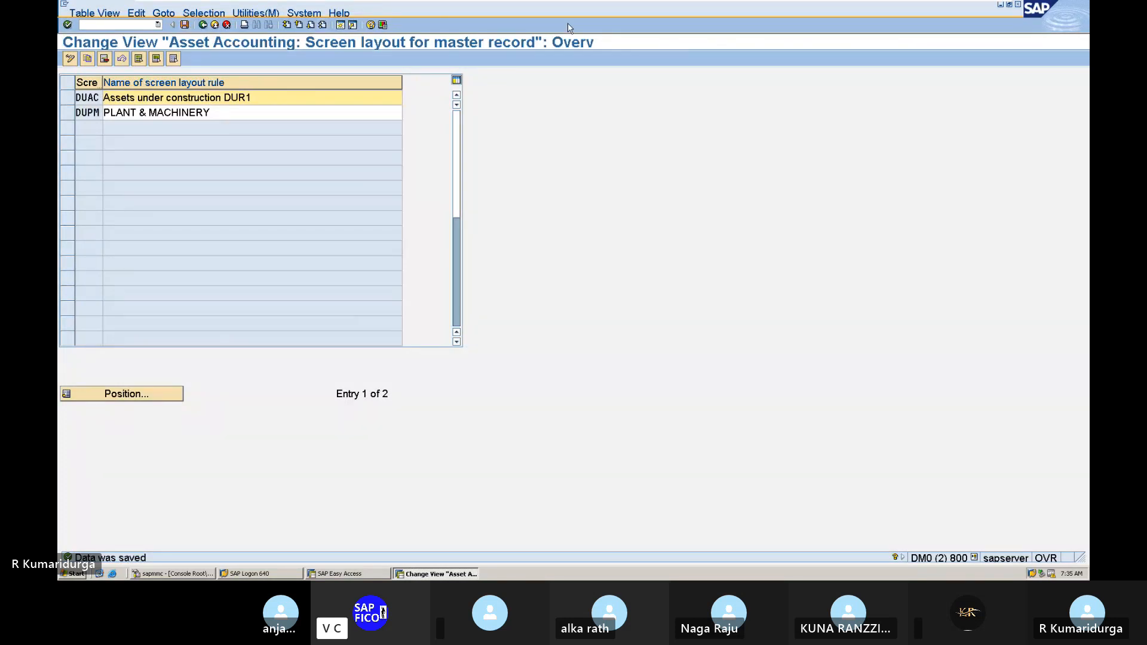
- Switch to the Notepad step list and replace KIPM with DUPM as the main asset in step 5
{"action": "mouse_move", "coordinate": [698, 3]}
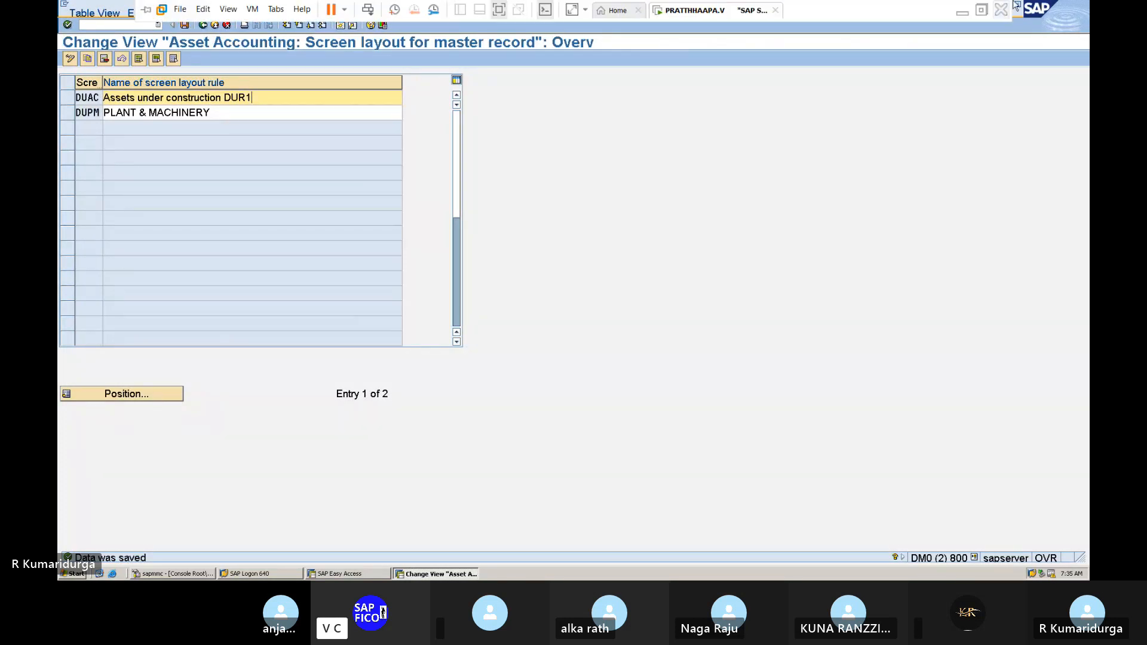
{"action": "left_click", "coordinate": [963, 10]}
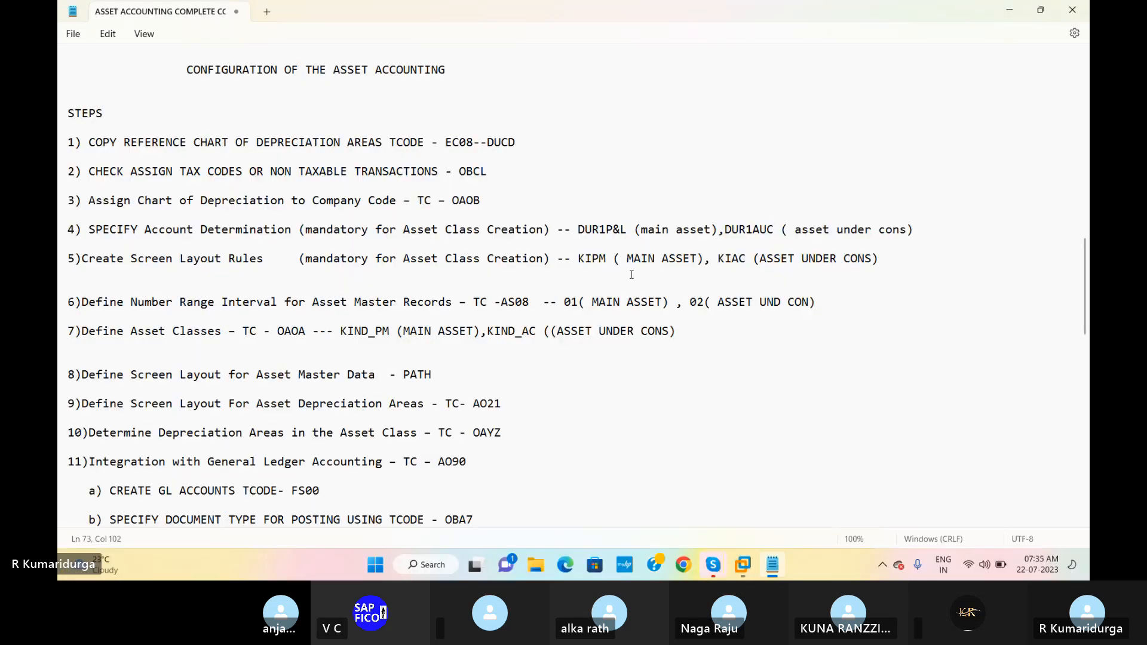
{"action": "left_click", "coordinate": [609, 262]}
{"action": "key", "text": "BackSpace"}
{"action": "key", "text": "BackSpace"}
{"action": "key", "text": "BackSpace"}
{"action": "key", "text": "BackSpace"}
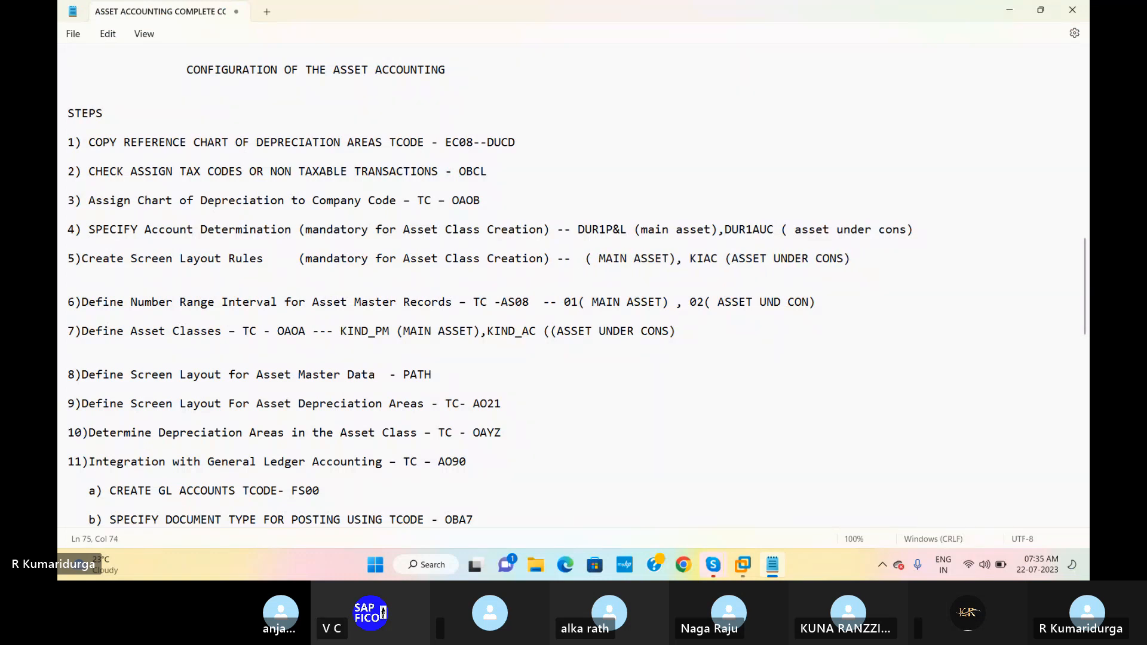
{"action": "type", "text": "DUPM"}
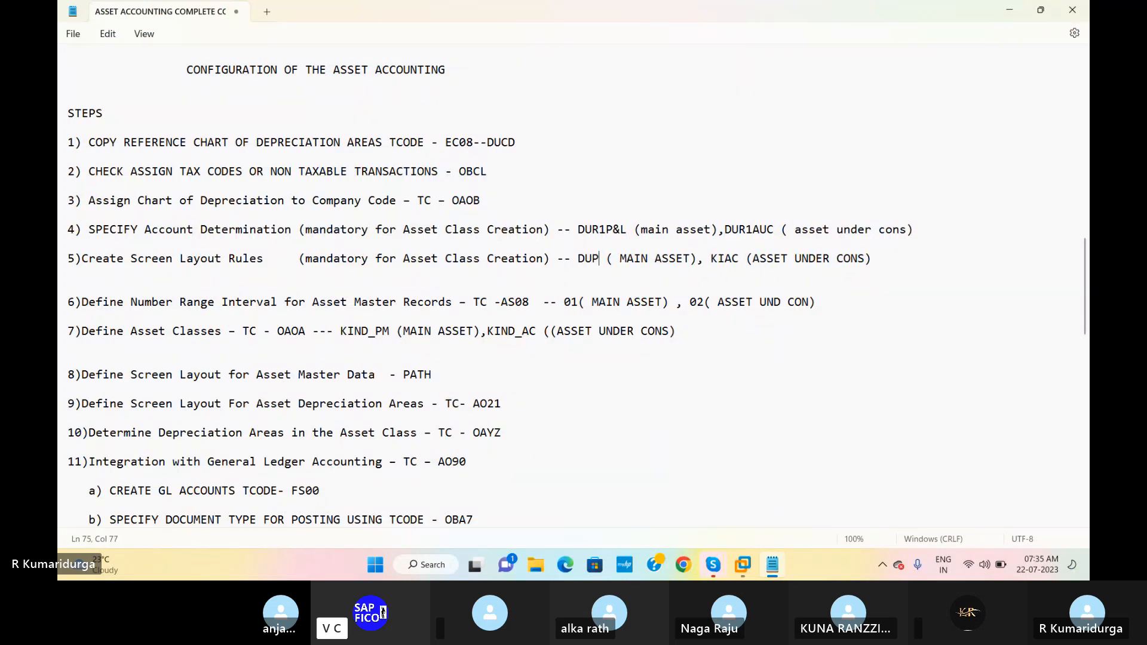
- Replace KIAC with DUAC for the asset under construction in step 5 of the notes
{"action": "left_click", "coordinate": [746, 258]}
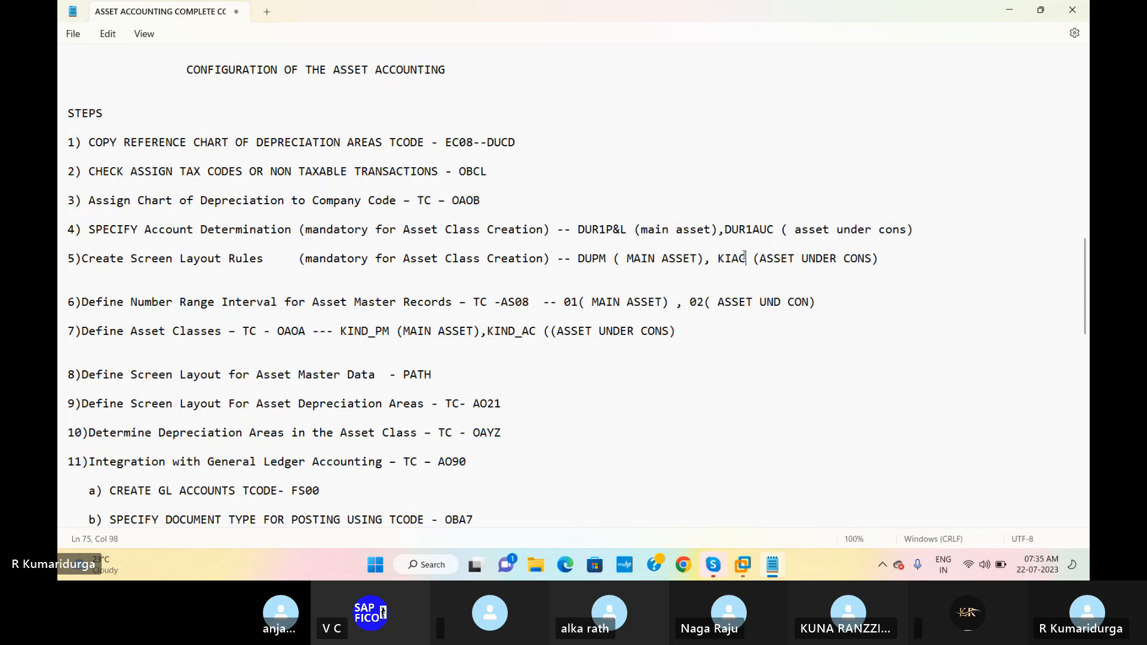
{"action": "key", "text": "BackSpace"}
{"action": "key", "text": "BackSpace"}
{"action": "key", "text": "BackSpace"}
{"action": "key", "text": "BackSpace"}
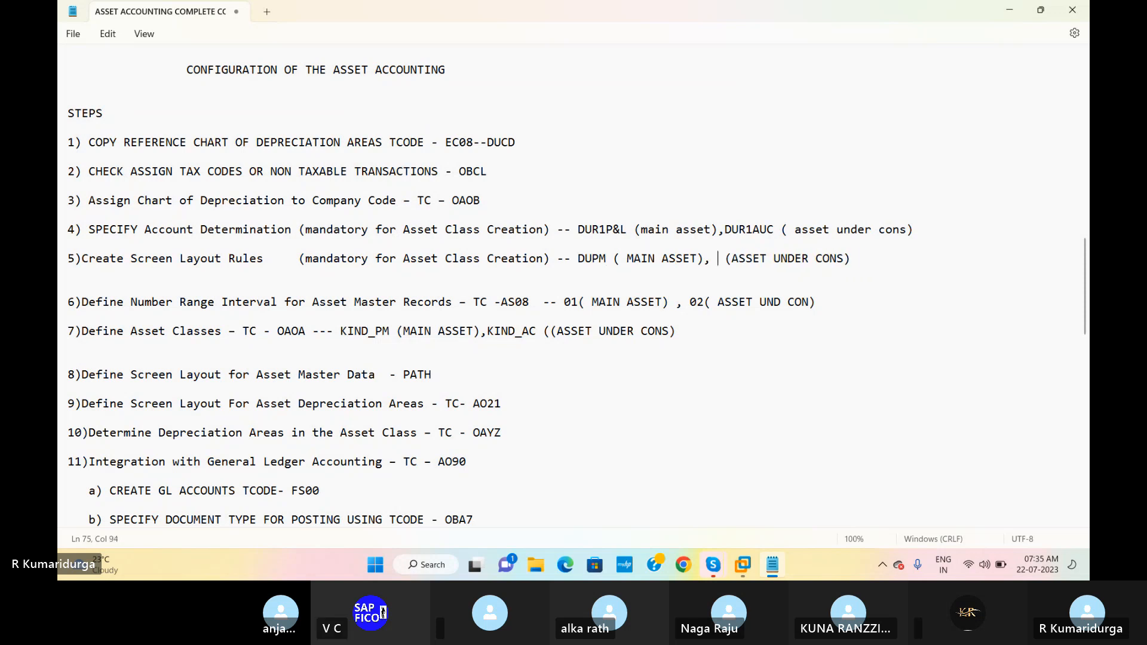
{"action": "type", "text": "DUAC"}
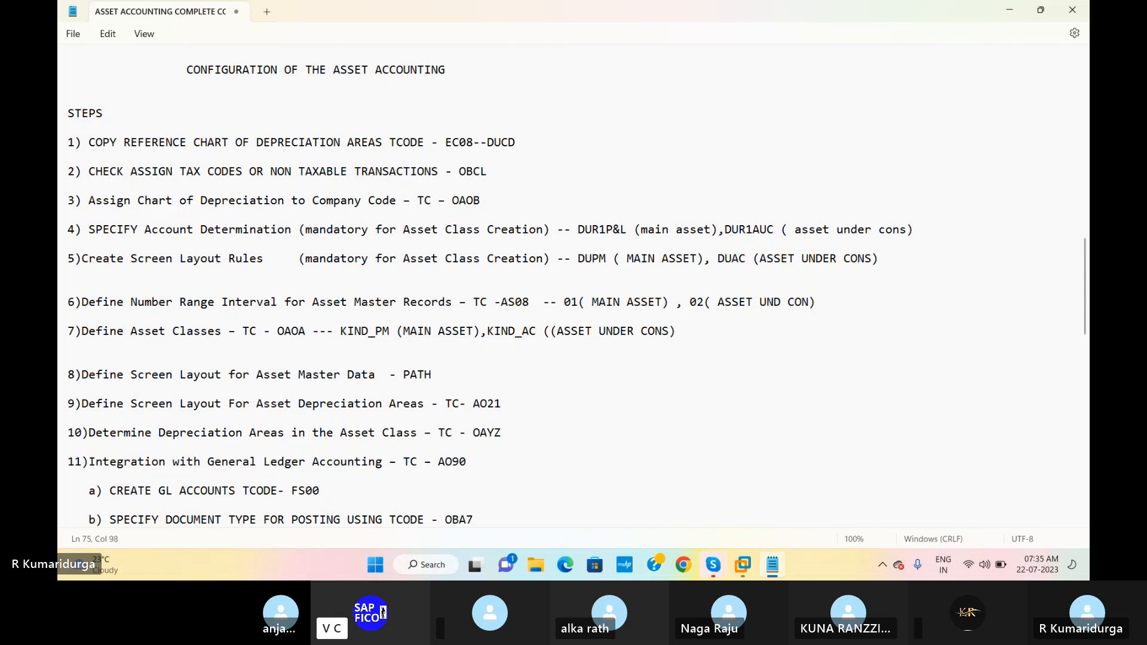
- Switch to SAP, leave the screen layout rules for the IMG, and check the Notepad list for the number range step
{"action": "mouse_move", "coordinate": [743, 564]}
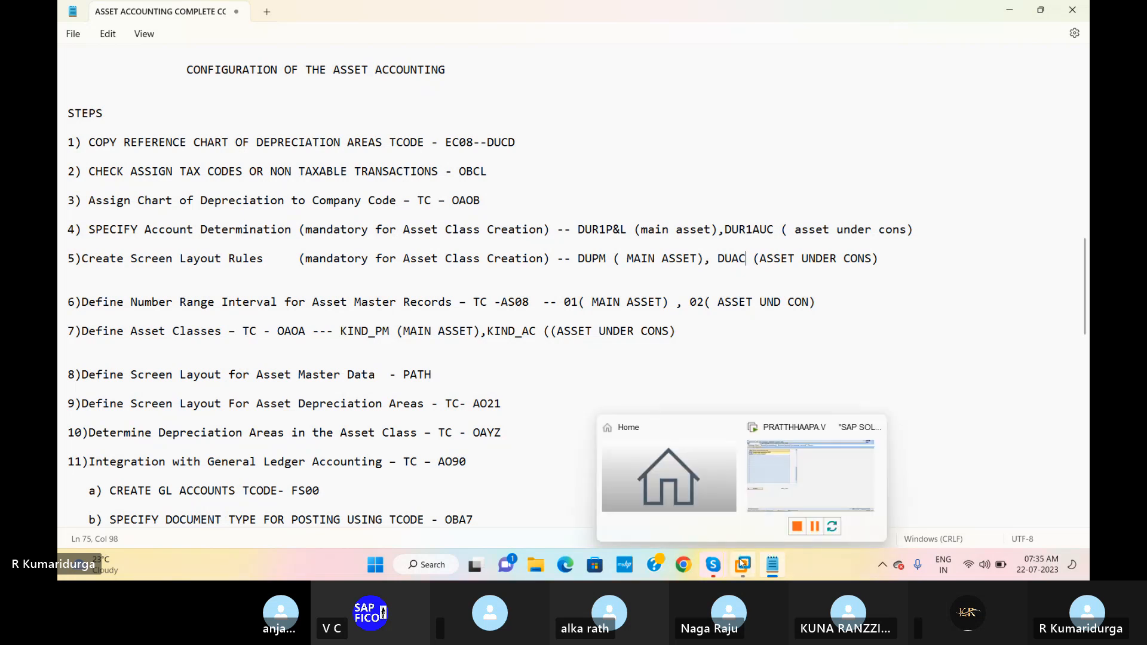
{"action": "left_click", "coordinate": [790, 504]}
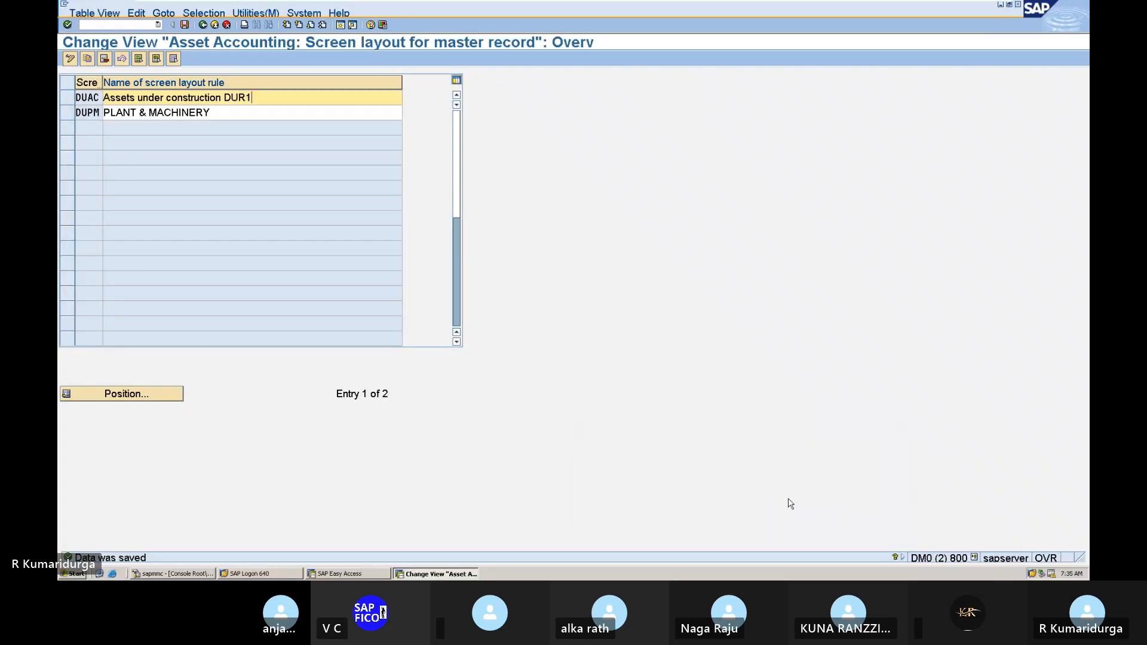
{"action": "left_click", "coordinate": [204, 25]}
{"action": "left_click", "coordinate": [203, 25]}
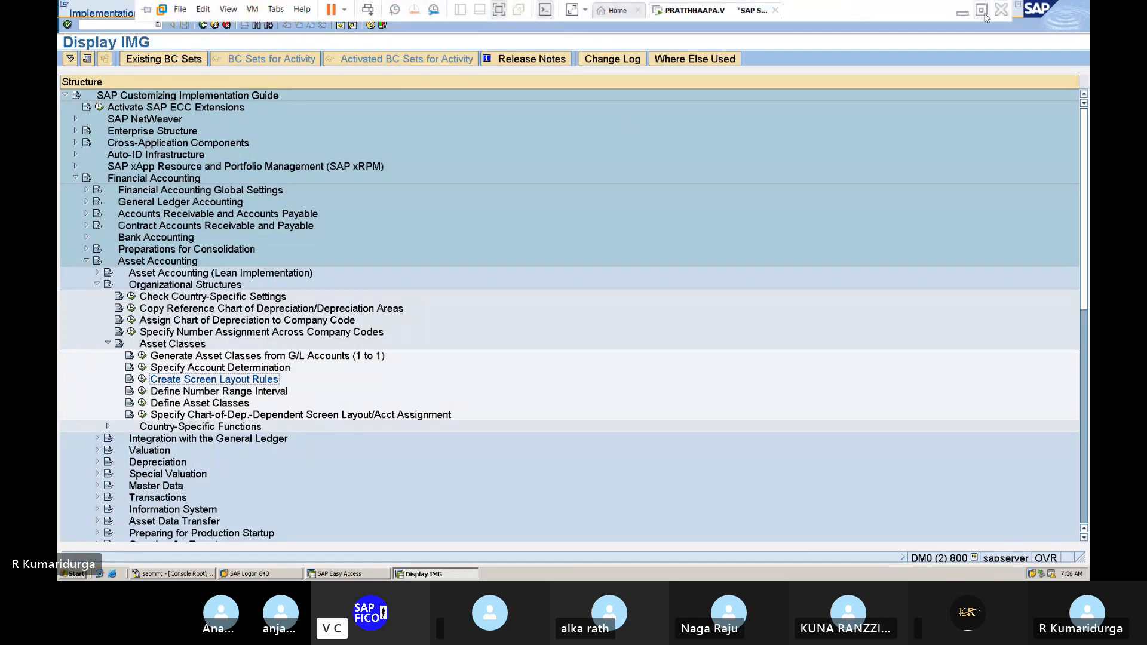
{"action": "left_click", "coordinate": [962, 4]}
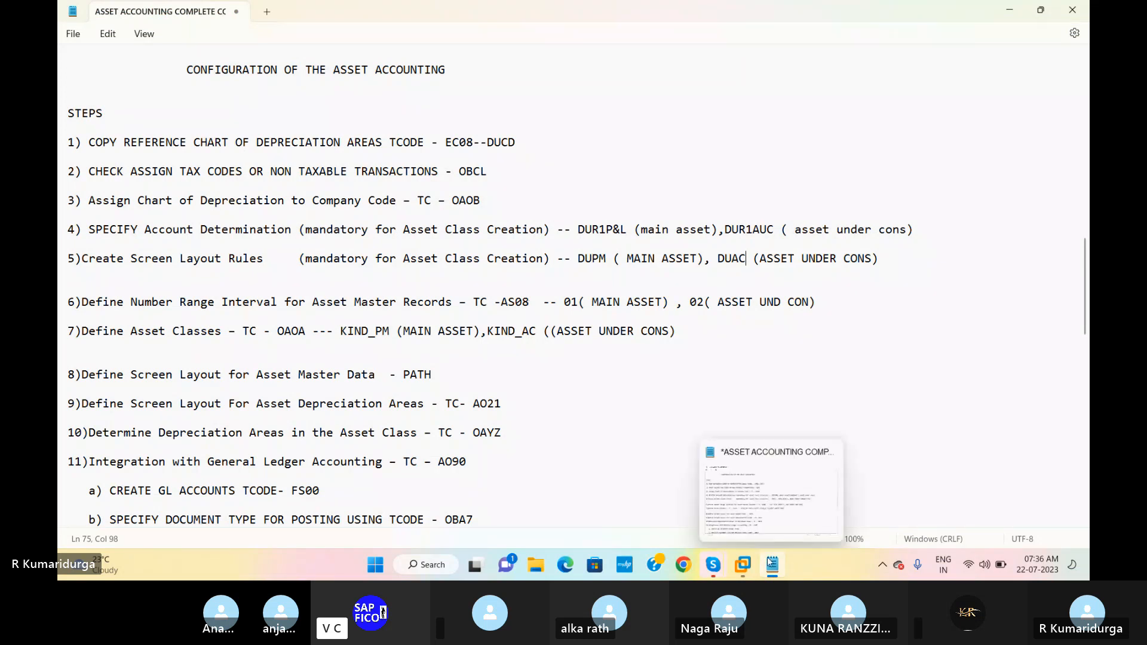
{"action": "mouse_move", "coordinate": [713, 573]}
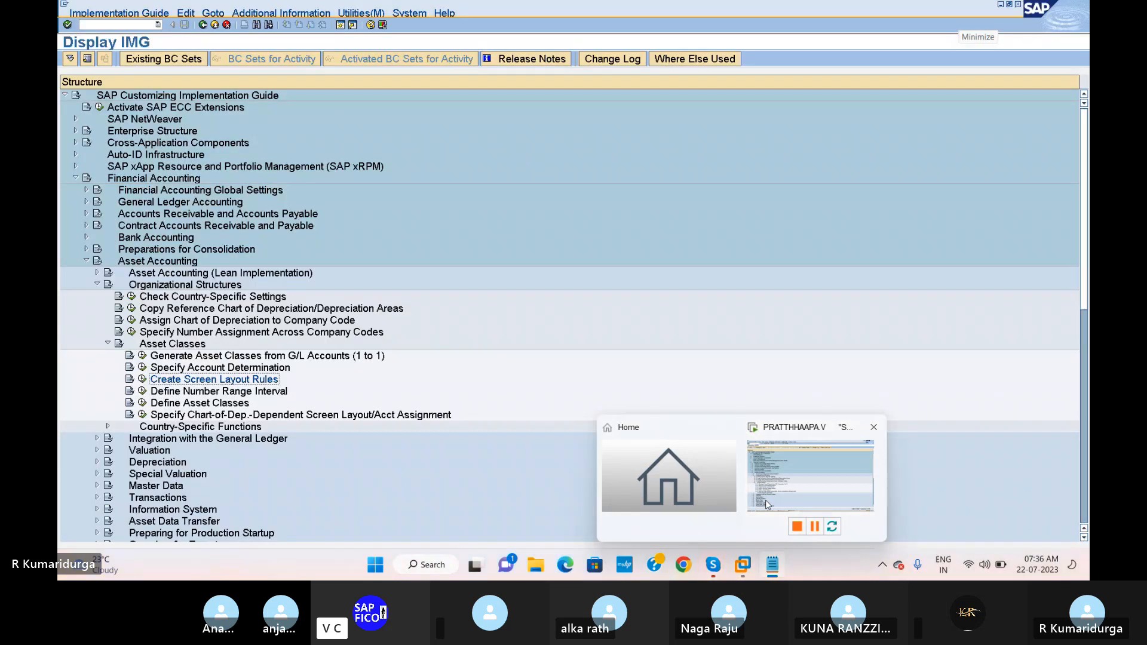
{"action": "left_click", "coordinate": [767, 504]}
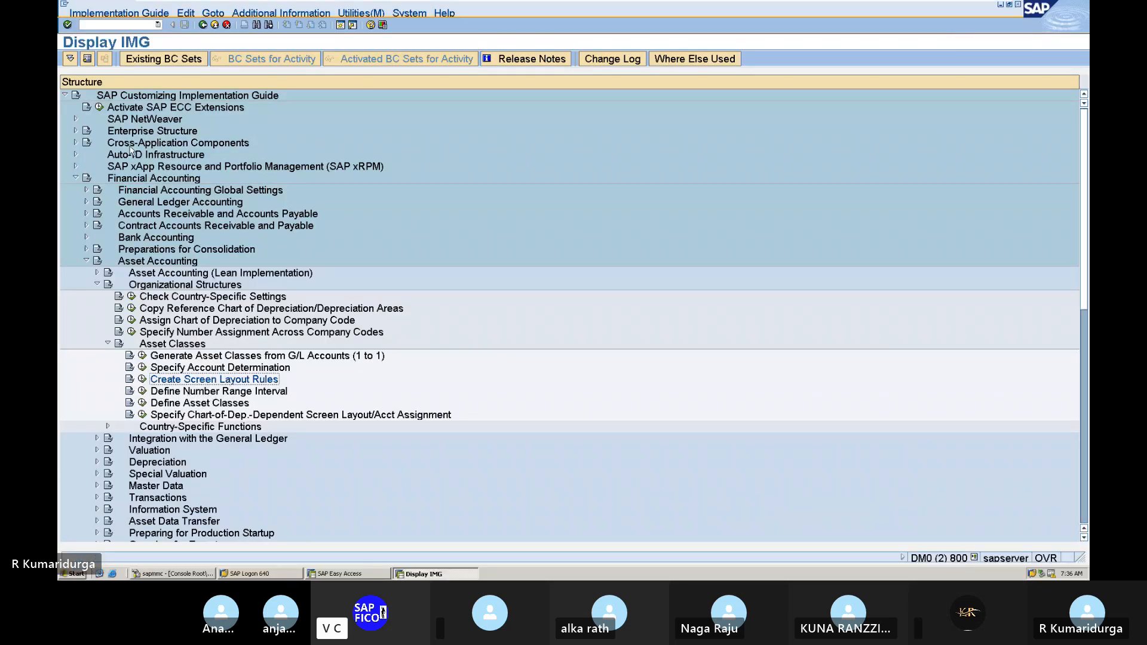
- Run transaction /NAS08 and open the asset number range intervals of company code DUR1 for editing
{"action": "left_click", "coordinate": [102, 23]}
{"action": "type", "text": "/"}
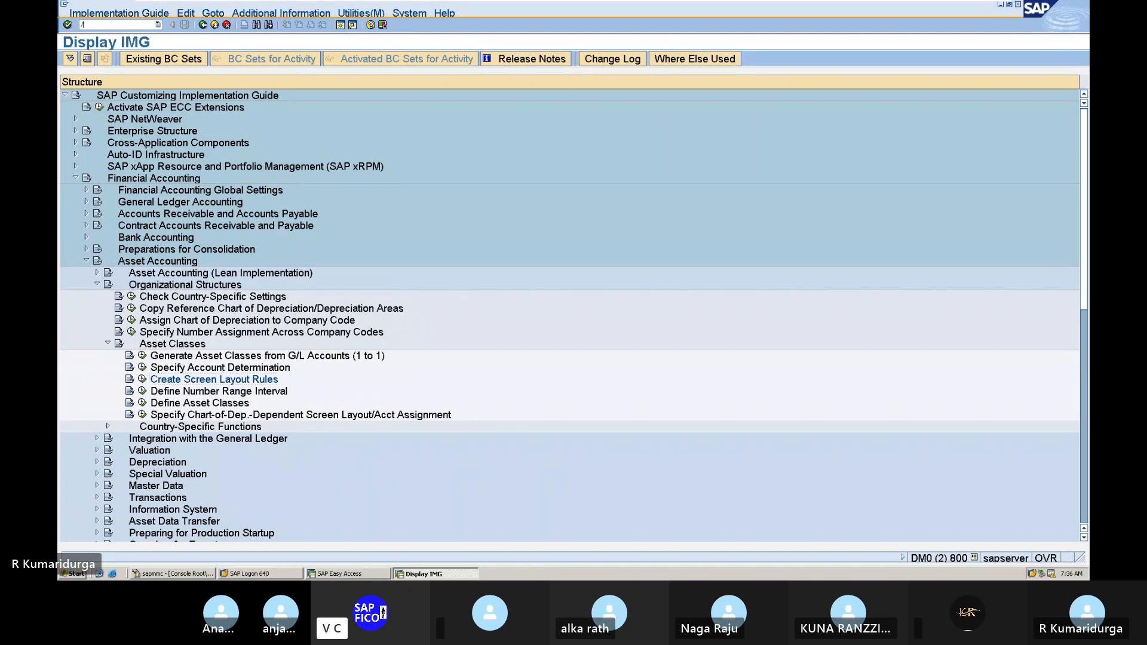
{"action": "type", "text": "NAS08"}
{"action": "key", "text": "Return"}
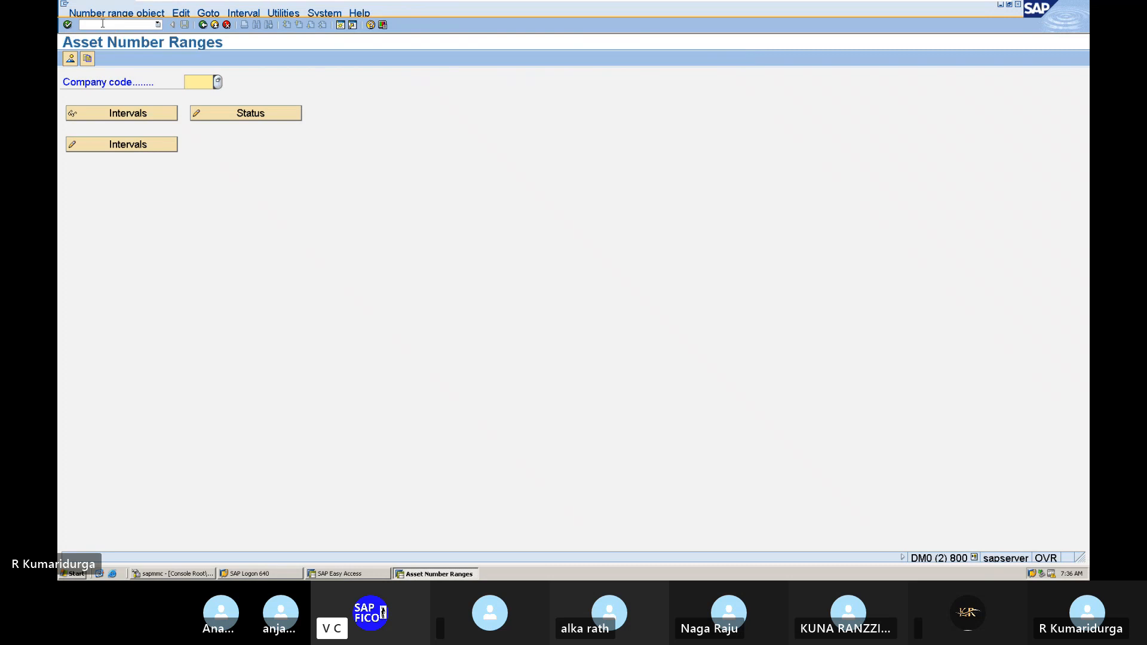
{"action": "type", "text": "DUR1"}
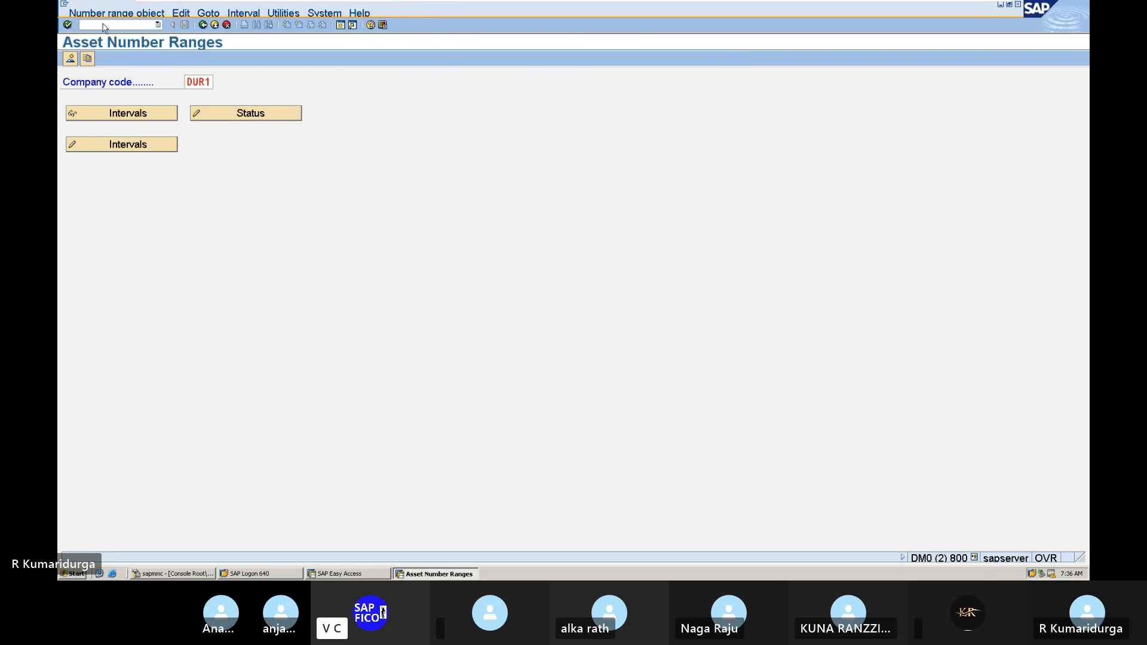
{"action": "left_click", "coordinate": [160, 147]}
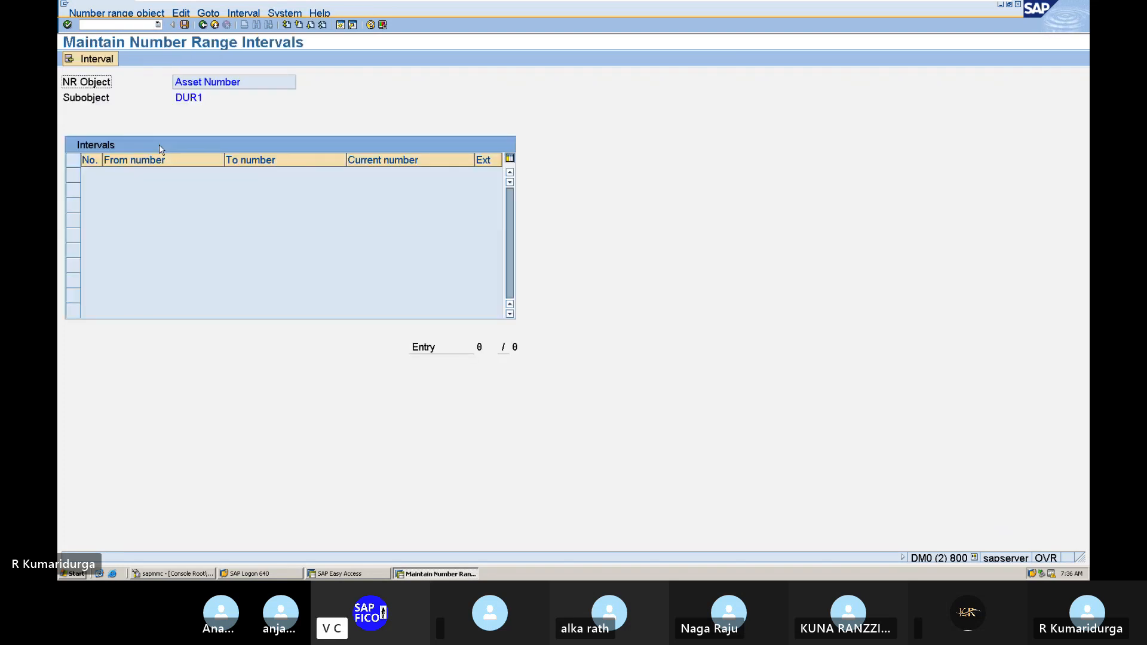
- Insert asset number range interval D1 from 1001 to 2000
{"action": "left_click", "coordinate": [104, 62]}
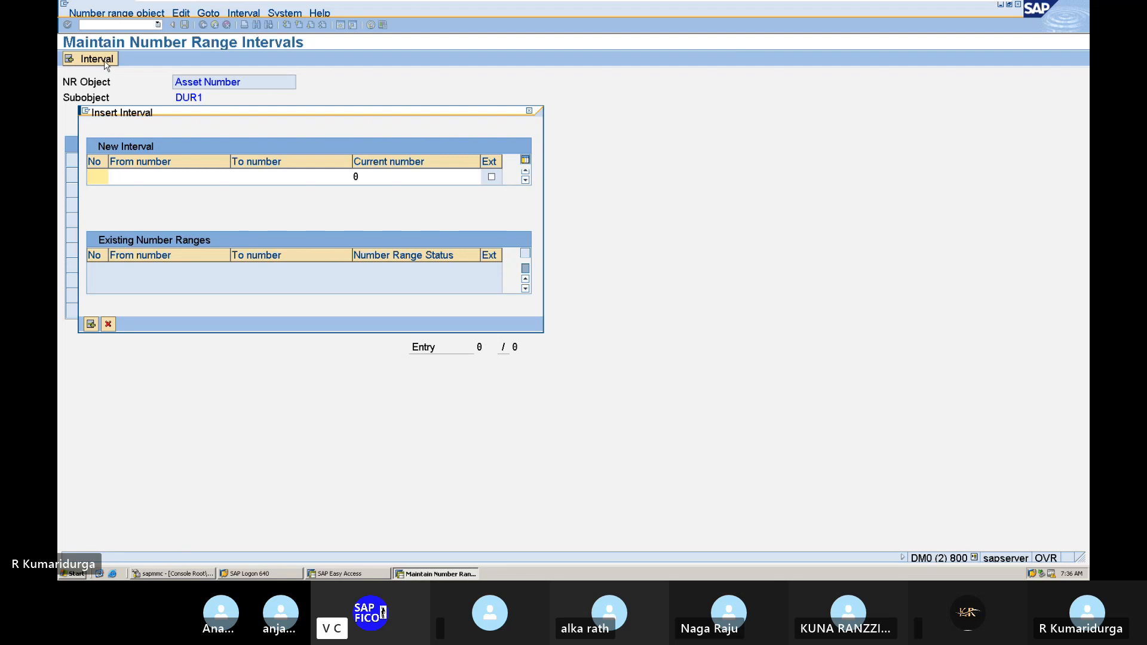
{"action": "type", "text": "D1"}
{"action": "key", "text": "Tab"}
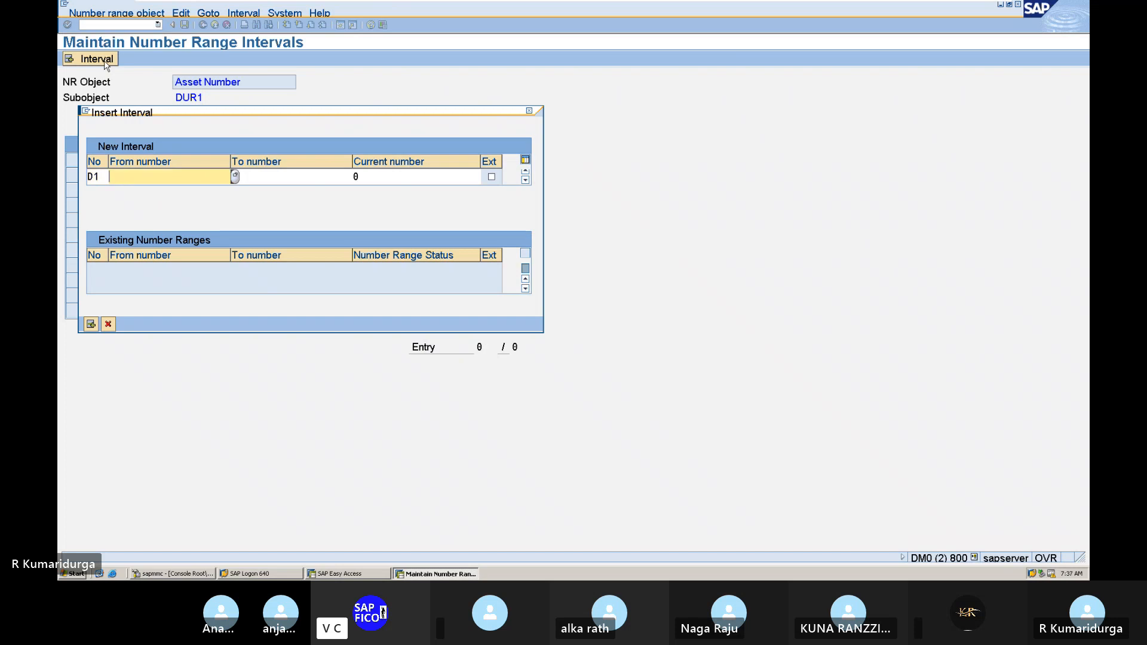
{"action": "left_click", "coordinate": [235, 178]}
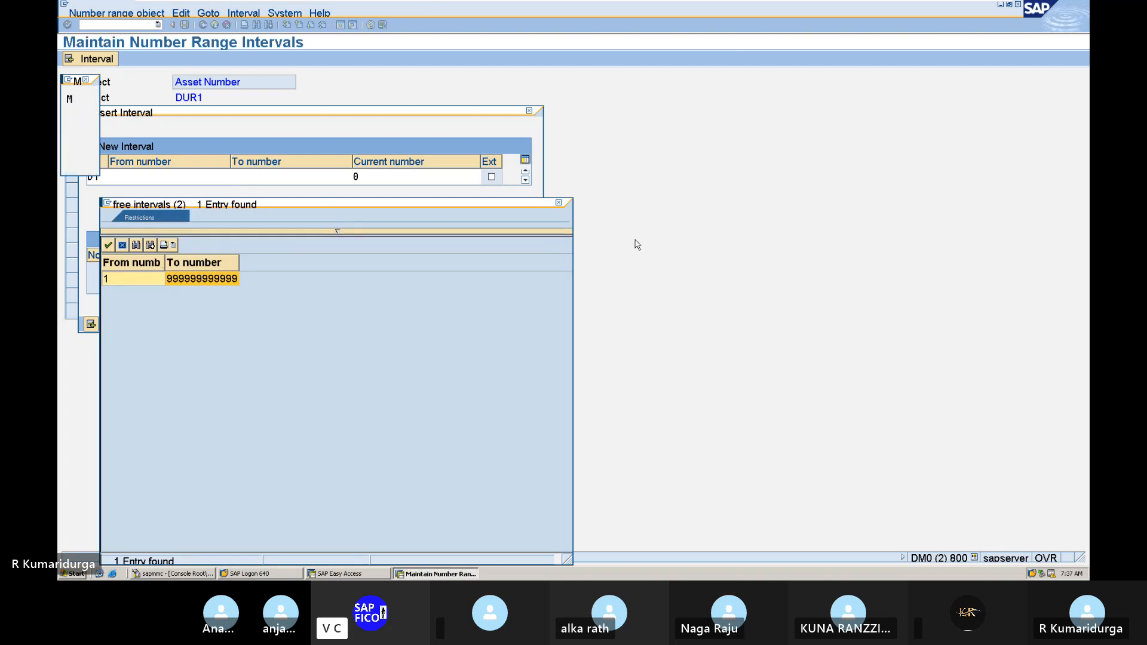
{"action": "left_click", "coordinate": [559, 203]}
{"action": "type", "text": "1000"}
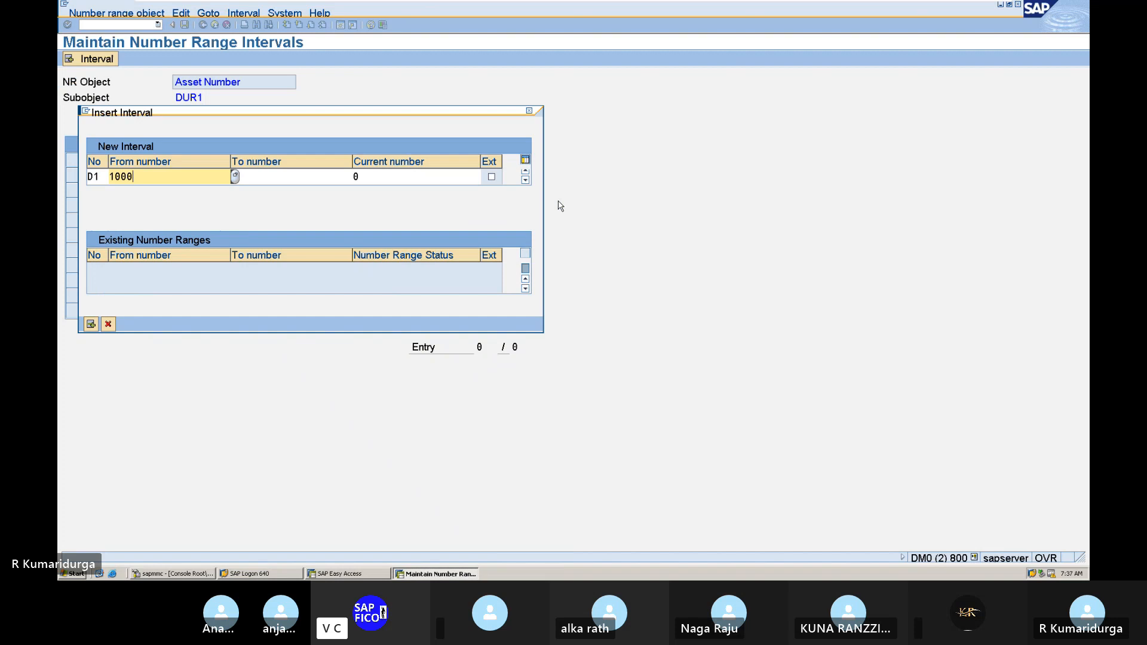
{"action": "key", "text": "BackSpace"}
{"action": "type", "text": "1"}
{"action": "key", "text": "Tab"}
{"action": "type", "text": "2000"}
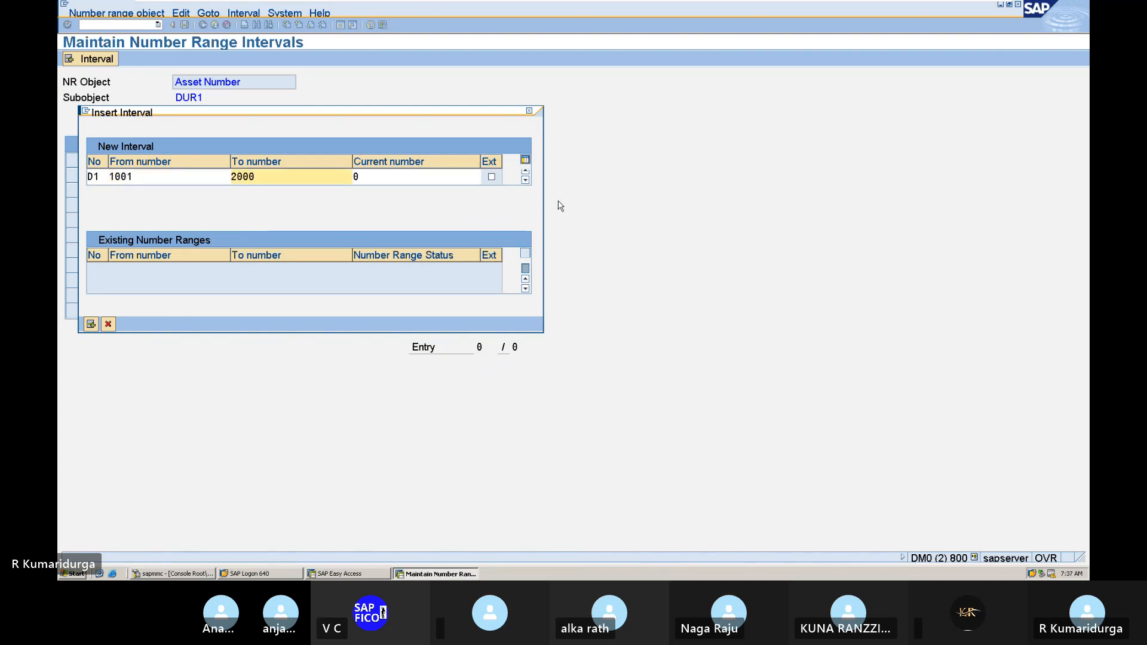
{"action": "key", "text": "Return"}
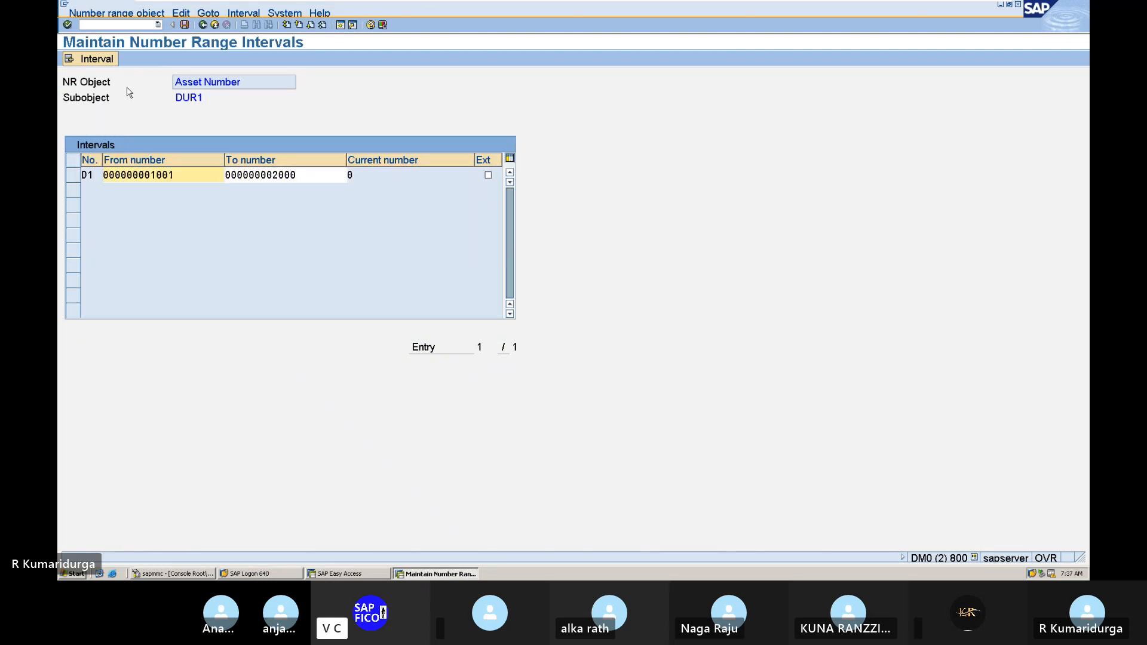
- Insert asset number range interval D2 from 2001 to 3000
{"action": "left_click", "coordinate": [112, 61]}
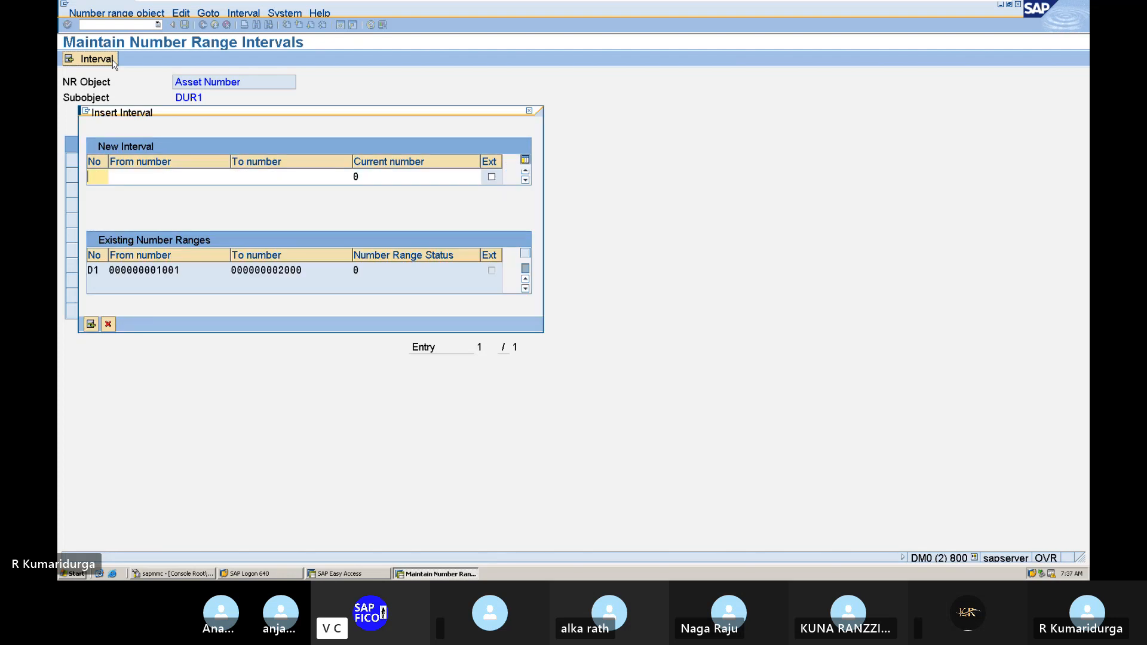
{"action": "type", "text": "D2"}
{"action": "key", "text": "Tab"}
{"action": "type", "text": "200"}
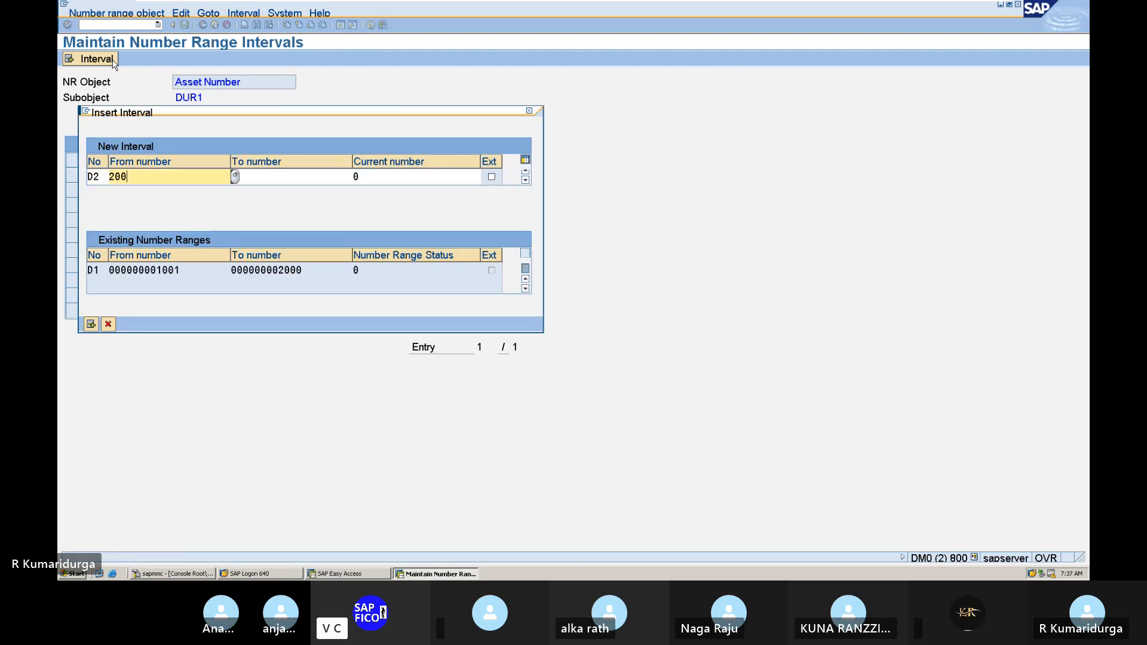
{"action": "type", "text": "1"}
{"action": "key", "text": "Tab"}
{"action": "type", "text": "3000"}
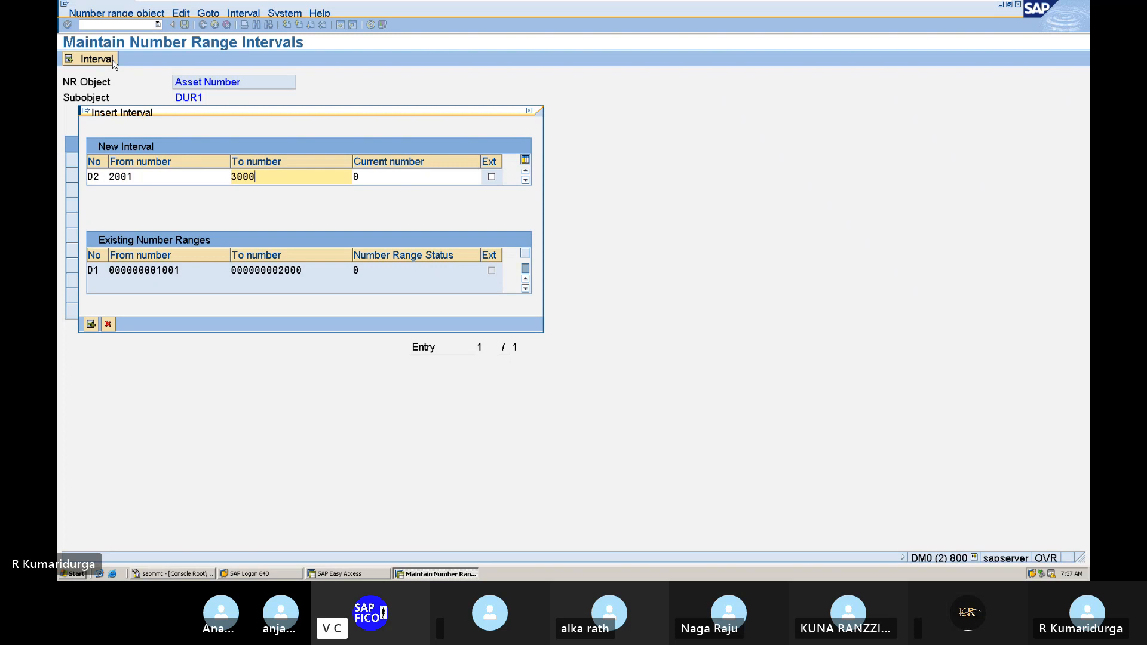
{"action": "key", "text": "Return"}
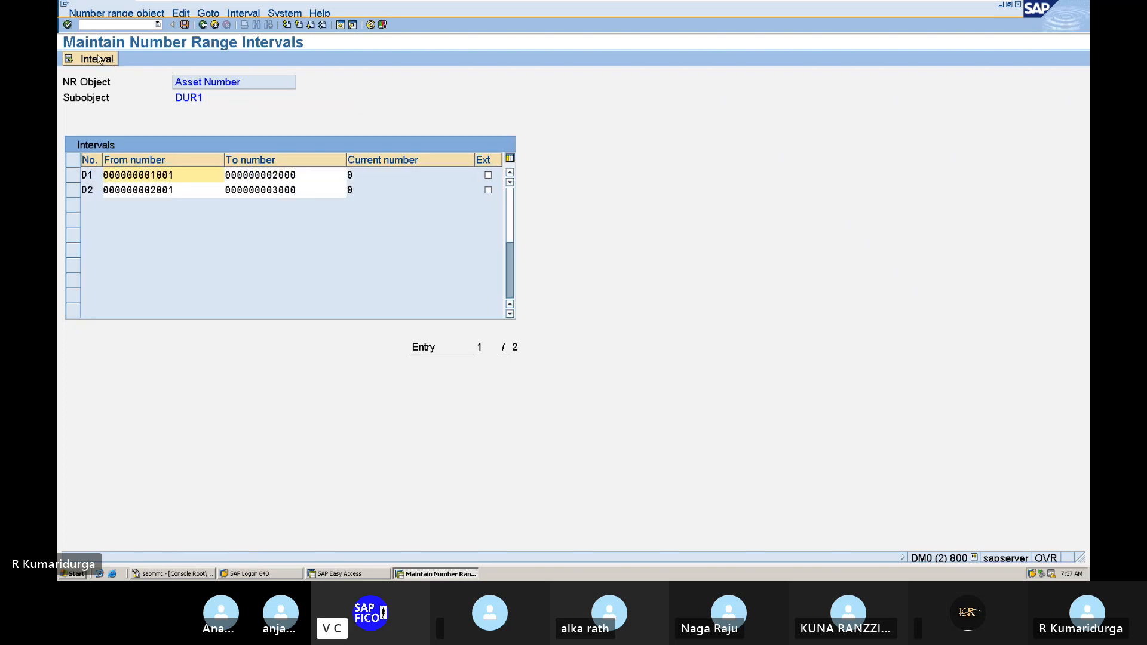
- Save the asset number range intervals of company code DUR1 and switch to the Notepad step list
{"action": "left_click", "coordinate": [186, 25]}
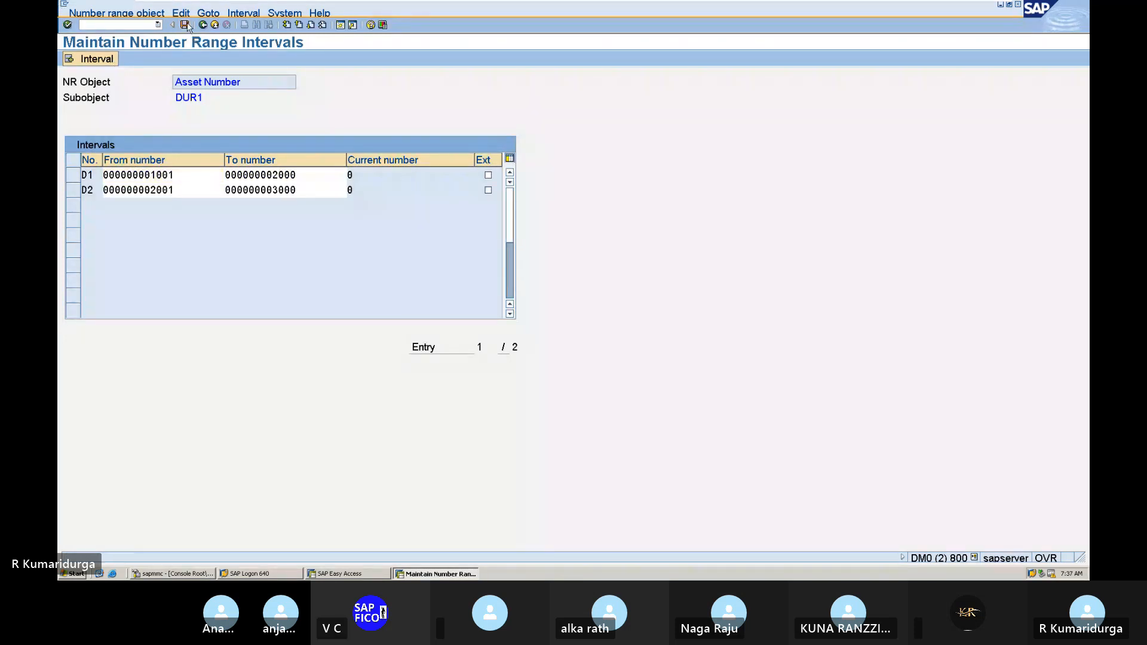
{"action": "key", "text": "Return"}
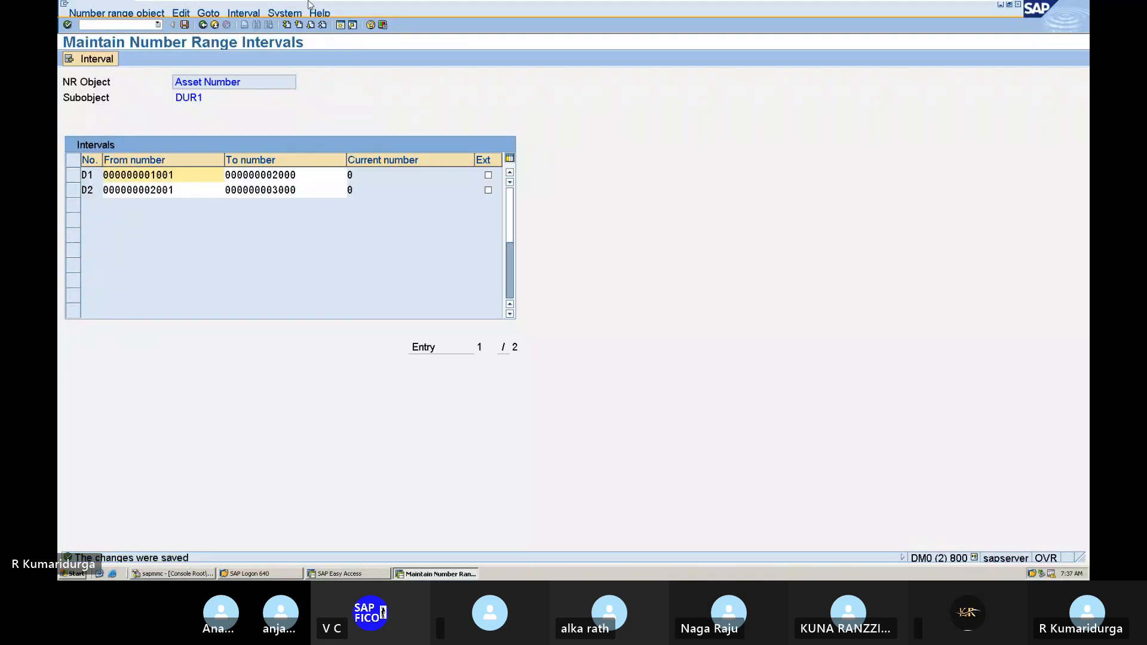
{"action": "mouse_move", "coordinate": [916, 4]}
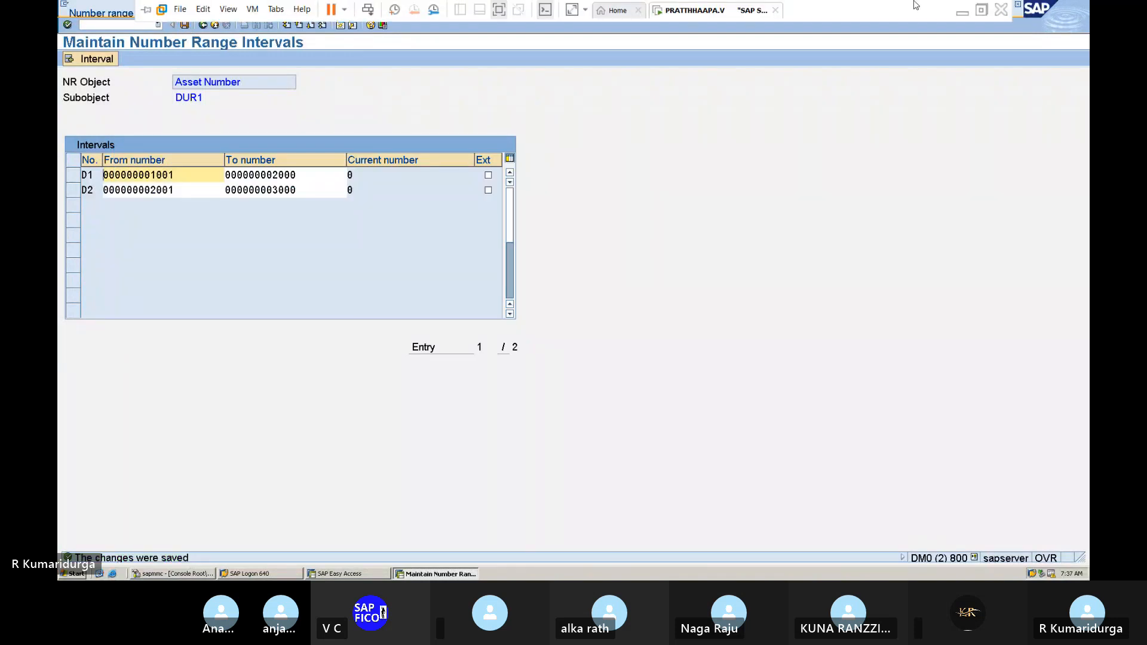
{"action": "left_click", "coordinate": [962, 12]}
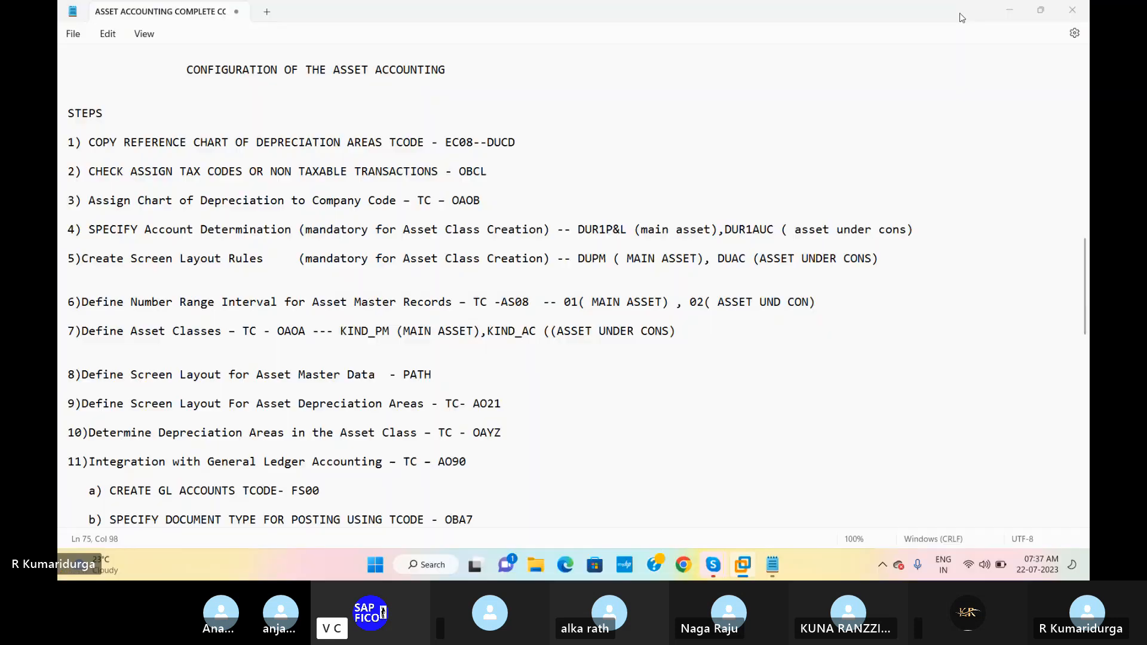
- Change the number range codes in step 6 of the list to D1 for main asset and D2 for asset under construction
{"action": "left_click", "coordinate": [571, 302]}
{"action": "key", "text": "BackSpace"}
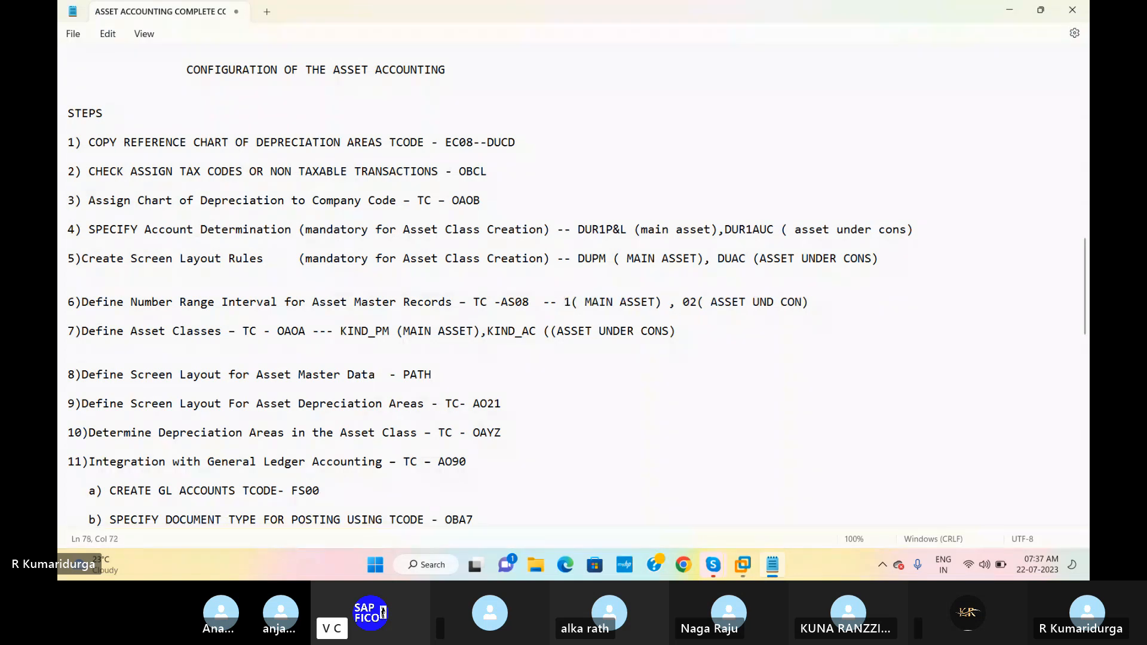
{"action": "type", "text": "D"}
{"action": "left_click", "coordinate": [690, 301]}
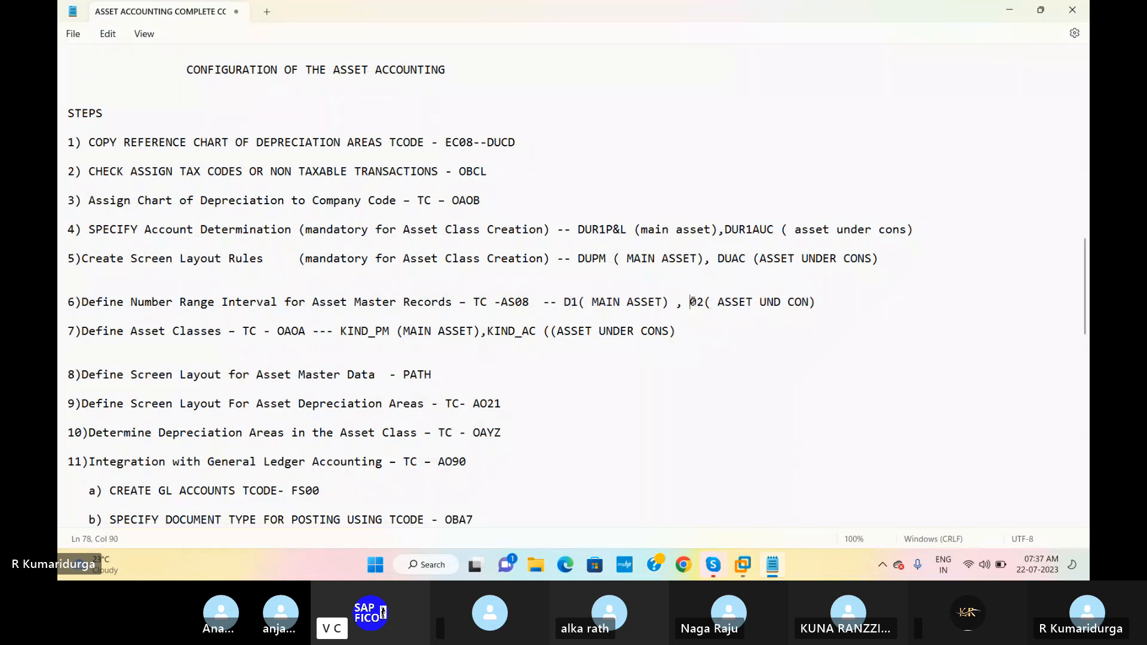
{"action": "key", "text": "BackSpace"}
{"action": "type", "text": "2"}
{"action": "key", "text": "BackSpace"}
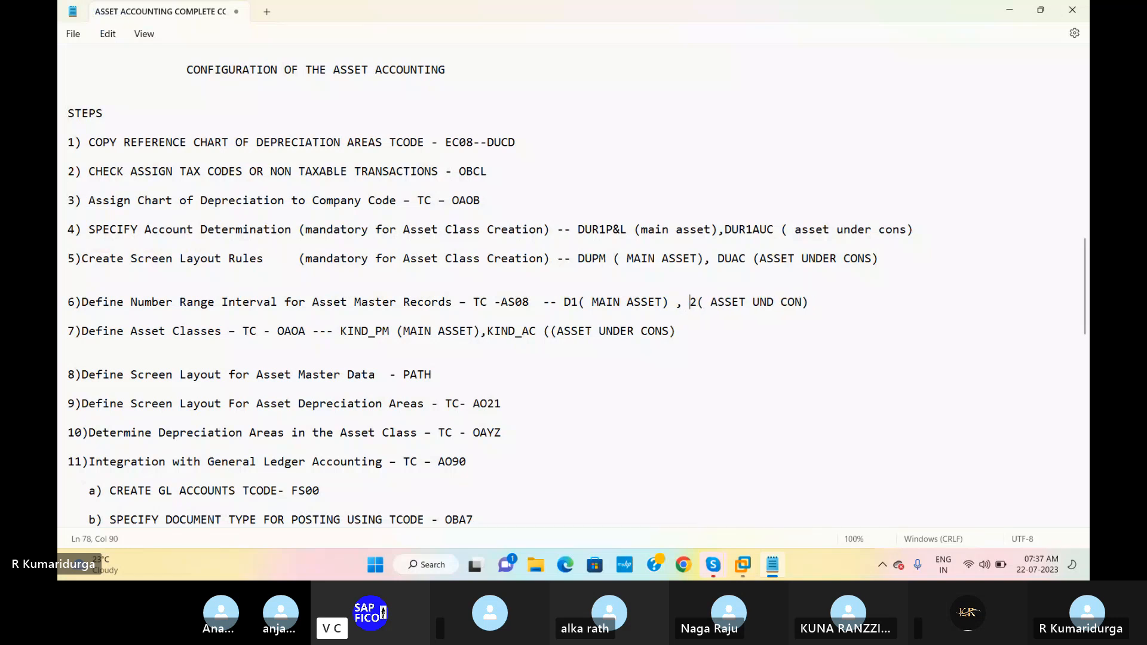
{"action": "type", "text": "D"}
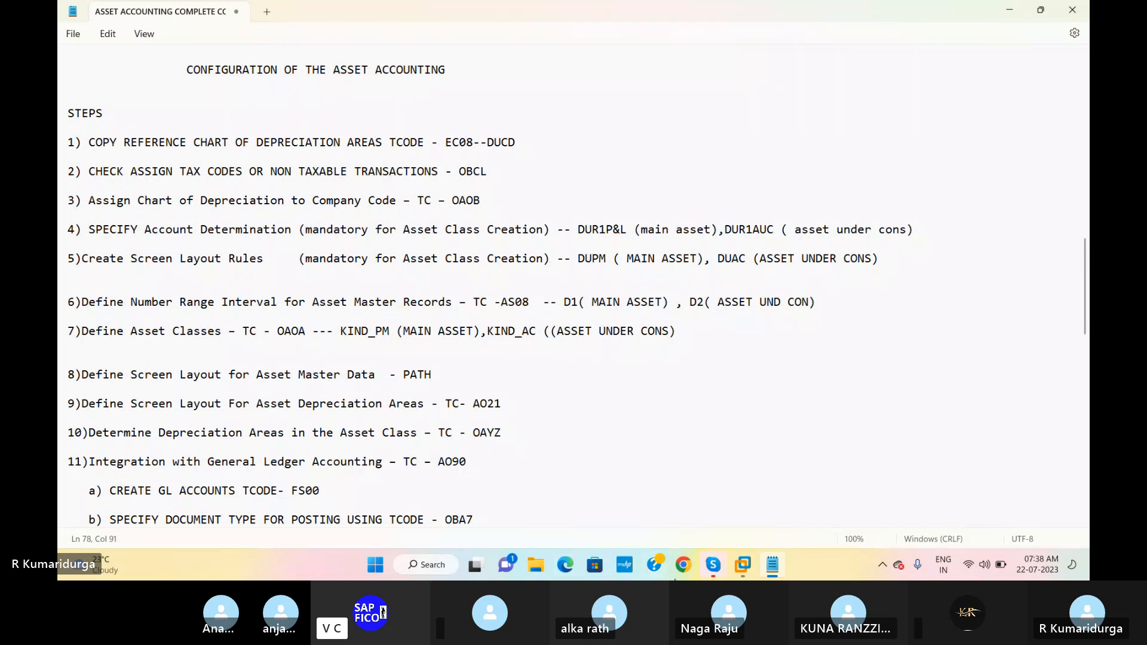
- Switch back to SAP and run transaction /NOAOA to open the asset classes overview
{"action": "mouse_move", "coordinate": [739, 570]}
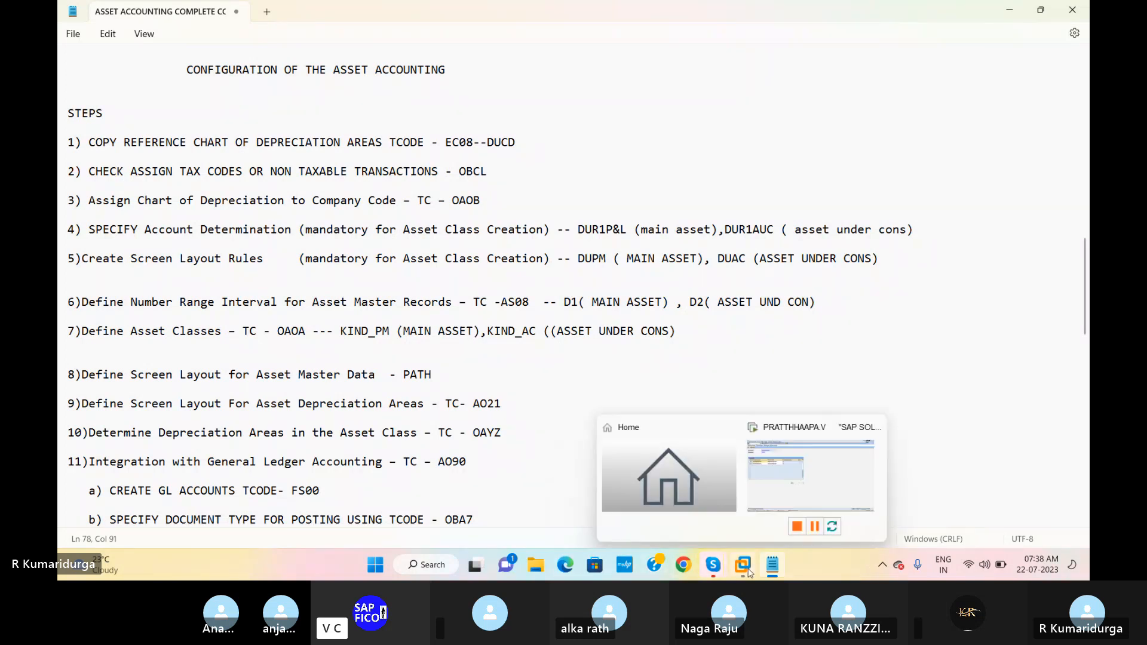
{"action": "left_click", "coordinate": [774, 502]}
{"action": "left_click", "coordinate": [106, 25]}
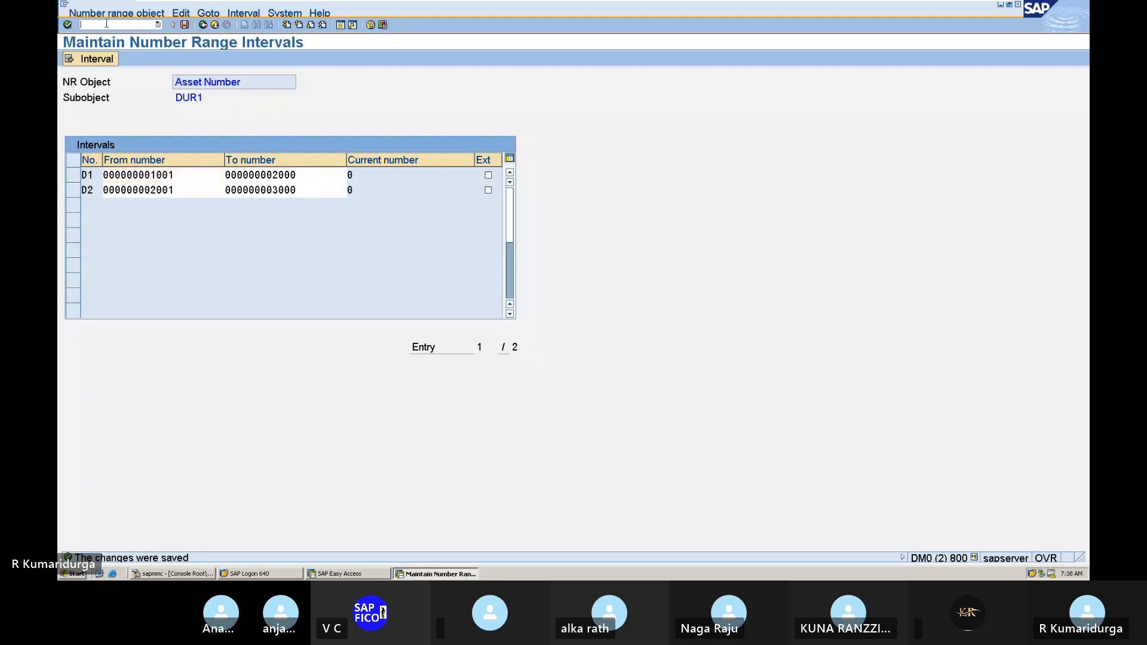
{"action": "type", "text": "/NO"}
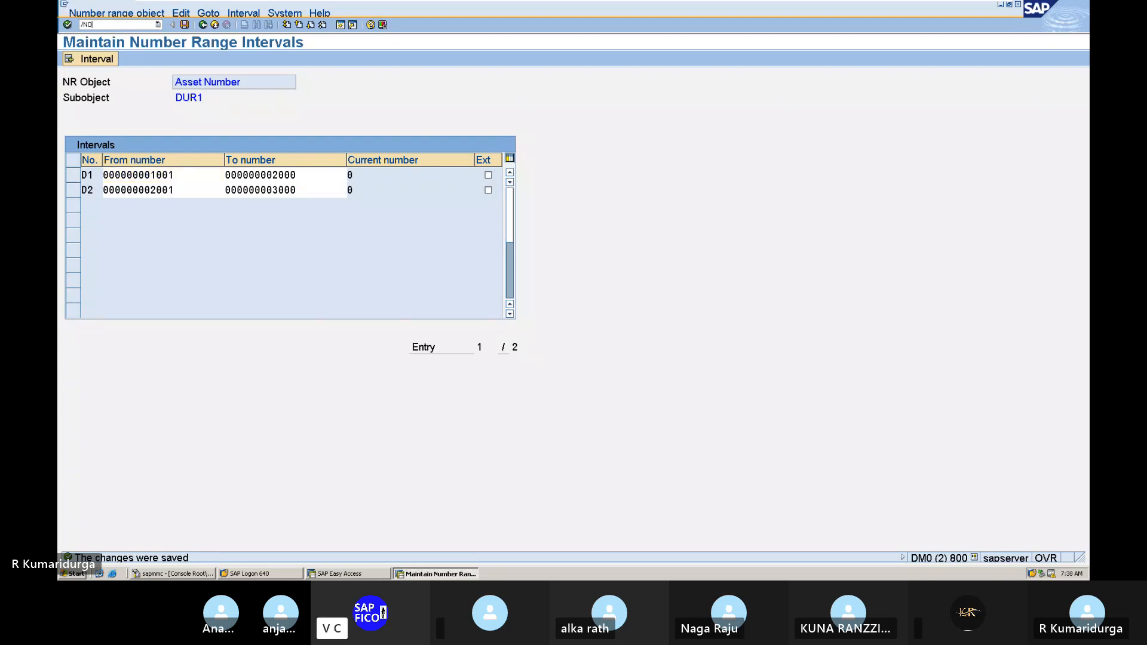
{"action": "type", "text": "AOA"}
{"action": "key", "text": "Return"}
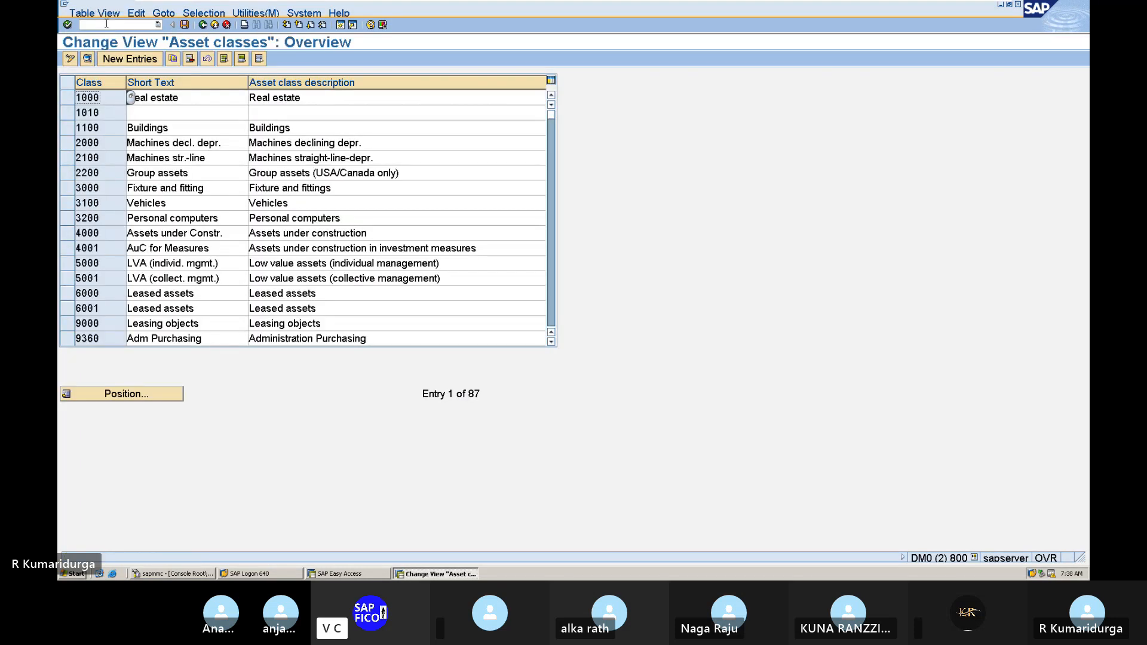
- Start a new asset class DUR1_PM with the description PLANT AND MACHINERY FOR DUR1
{"action": "left_click", "coordinate": [130, 59]}
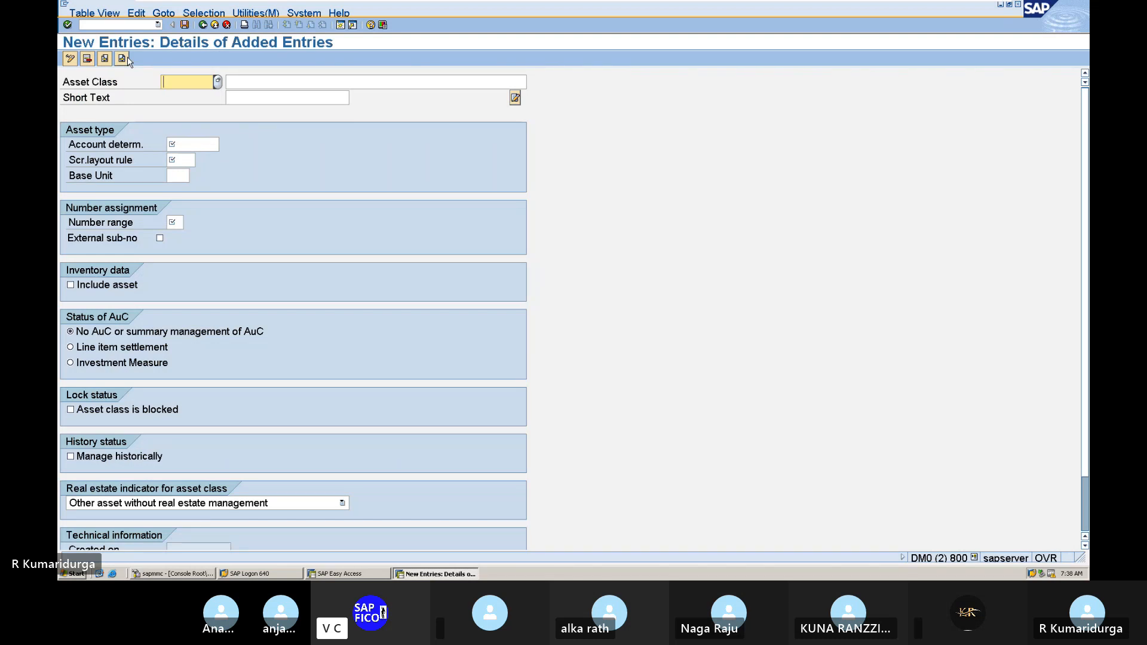
{"action": "type", "text": "P"}
{"action": "key", "text": "BackSpace"}
{"action": "type", "text": "DUR1"}
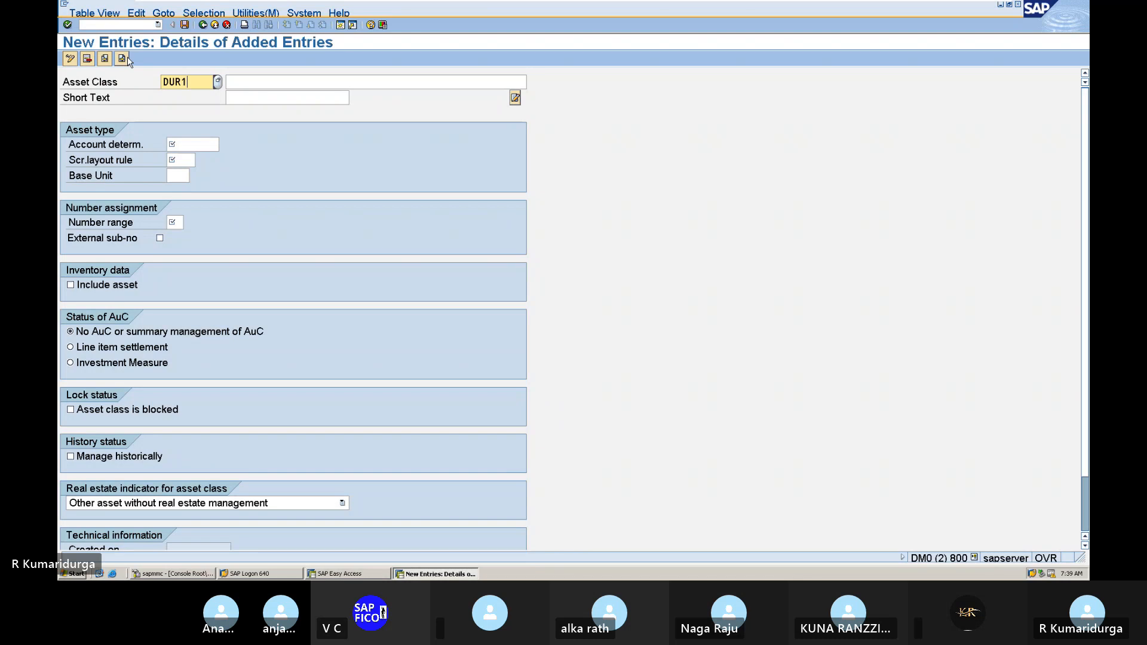
{"action": "type", "text": "_PM"}
{"action": "key", "text": "Tab"}
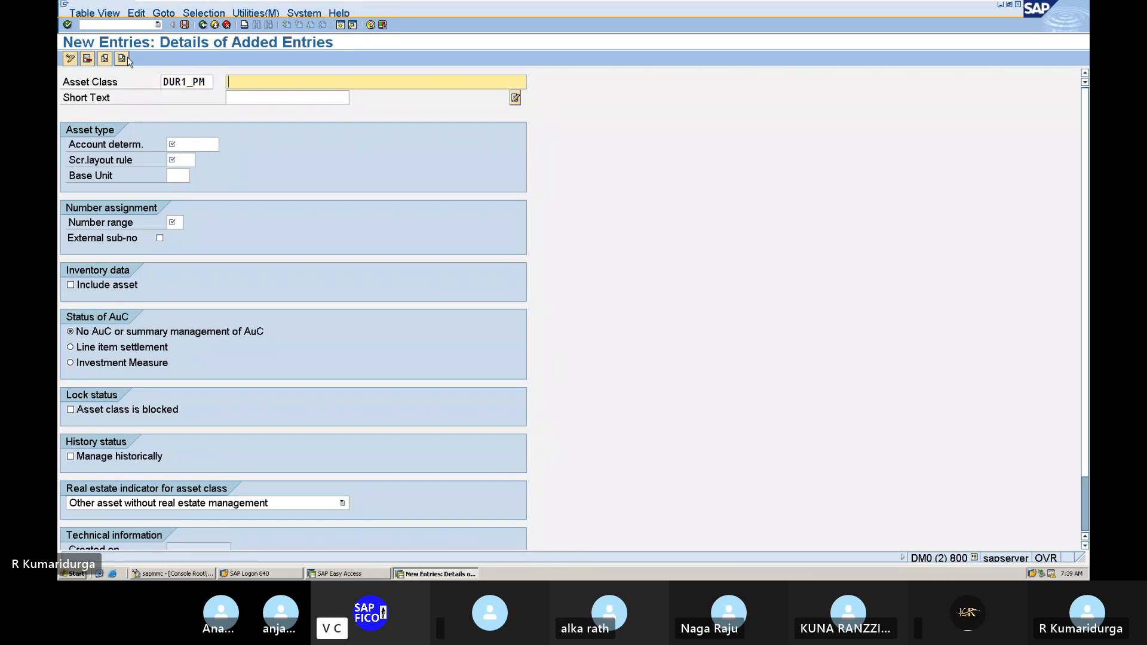
{"action": "type", "text": "PLANT AND MACHINERY"}
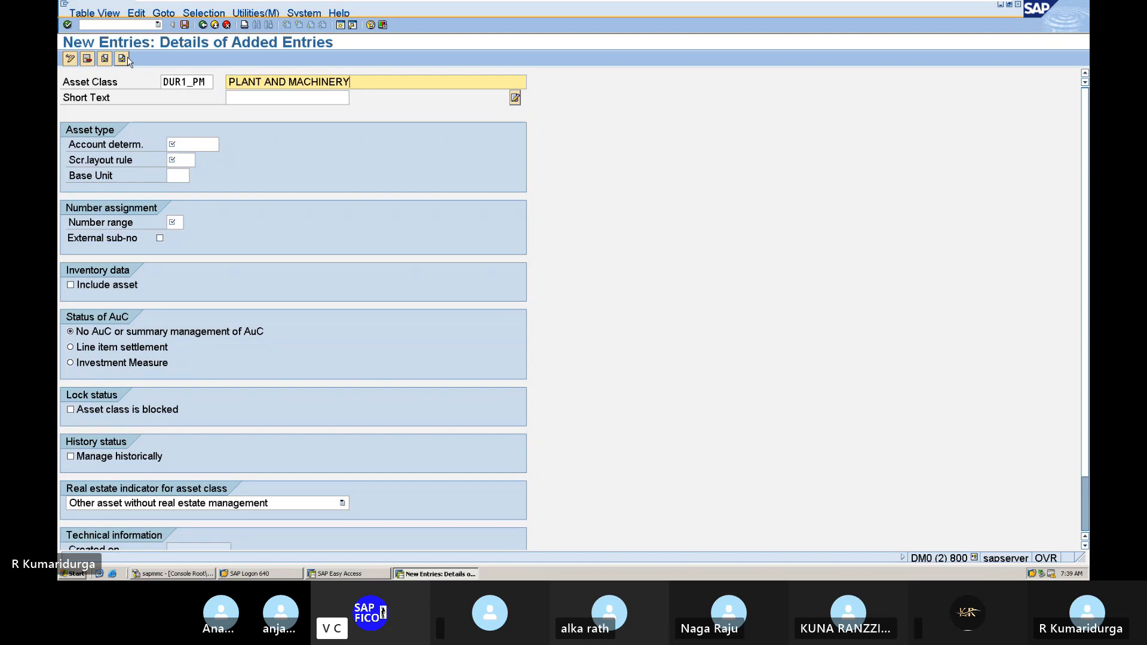
{"action": "type", "text": " FOR DUR1"}
- Set the short text of asset class DUR1_PM to P&M ASSET CLASS
{"action": "left_click", "coordinate": [257, 97]}
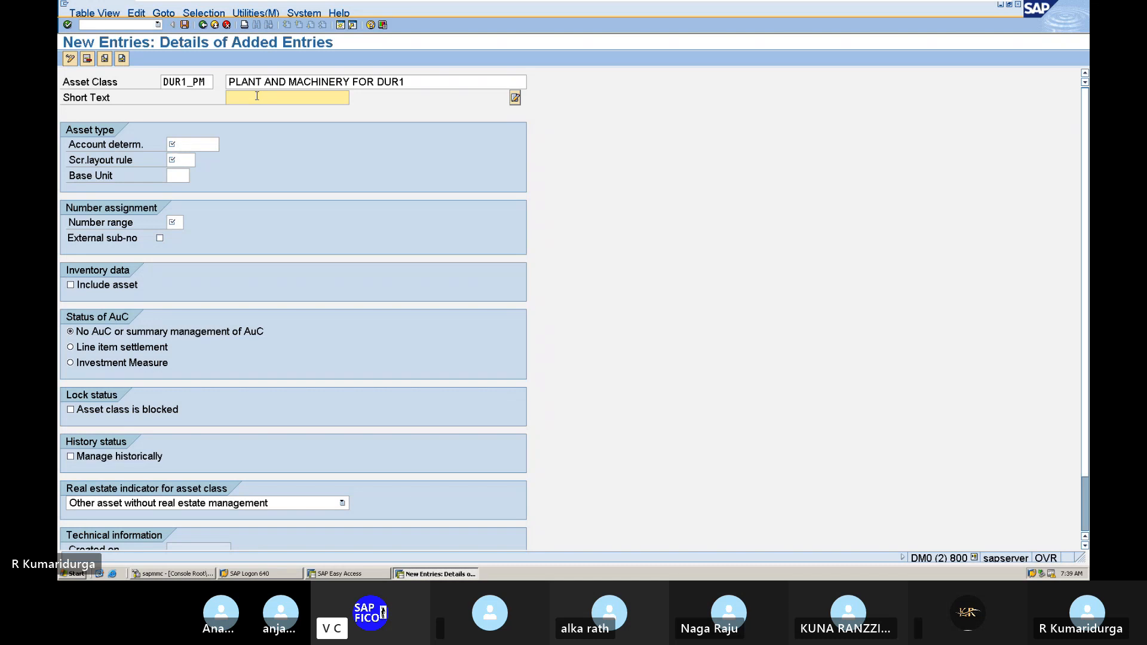
{"action": "type", "text": "A"}
{"action": "key", "text": "BackSpace"}
{"action": "type", "text": "P&M ASSET CA"}
{"action": "key", "text": "BackSpace"}
{"action": "type", "text": "LASS"}
{"action": "left_click", "coordinate": [208, 142]}
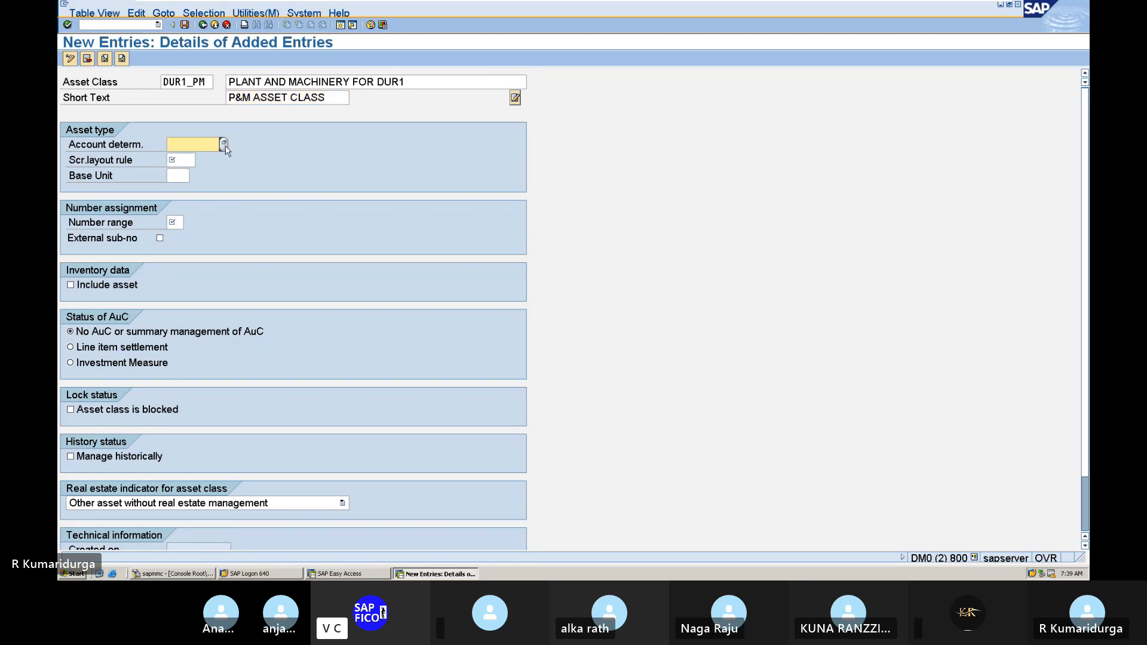
{"action": "left_click", "coordinate": [223, 144]}
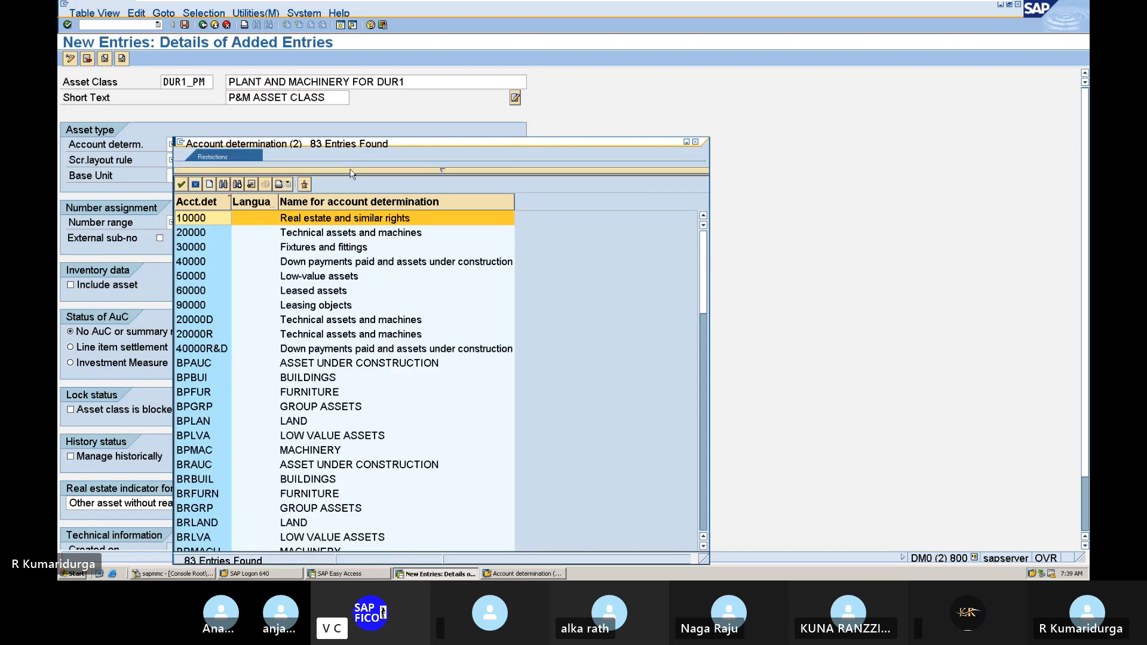
{"action": "left_click", "coordinate": [695, 143]}
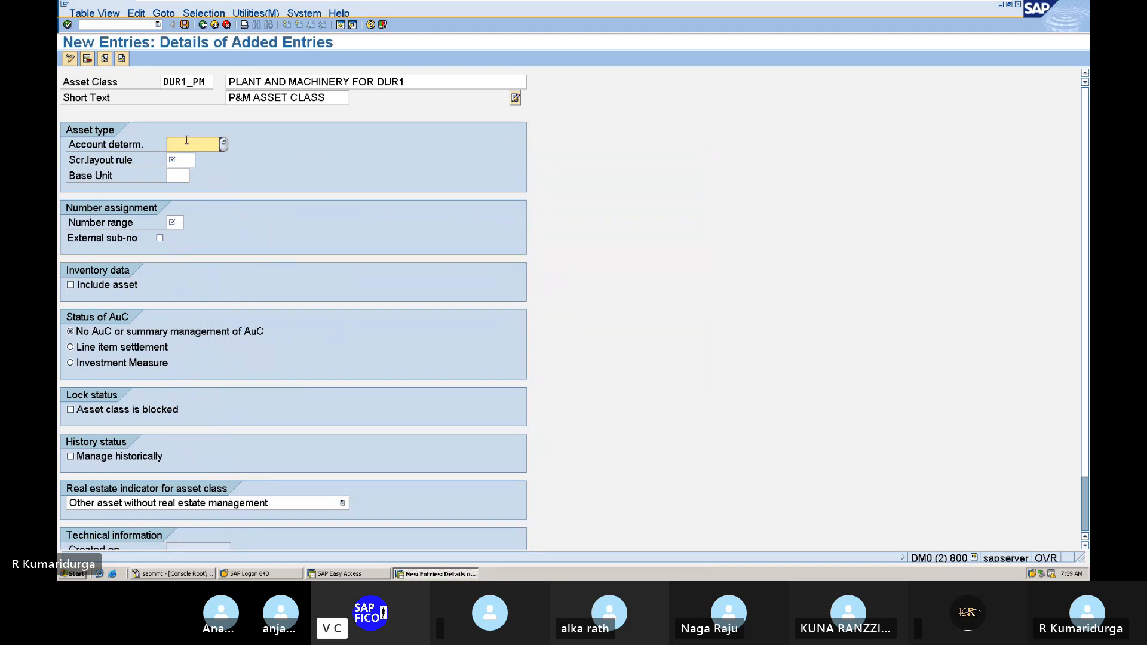
{"action": "left_click", "coordinate": [295, 85]}
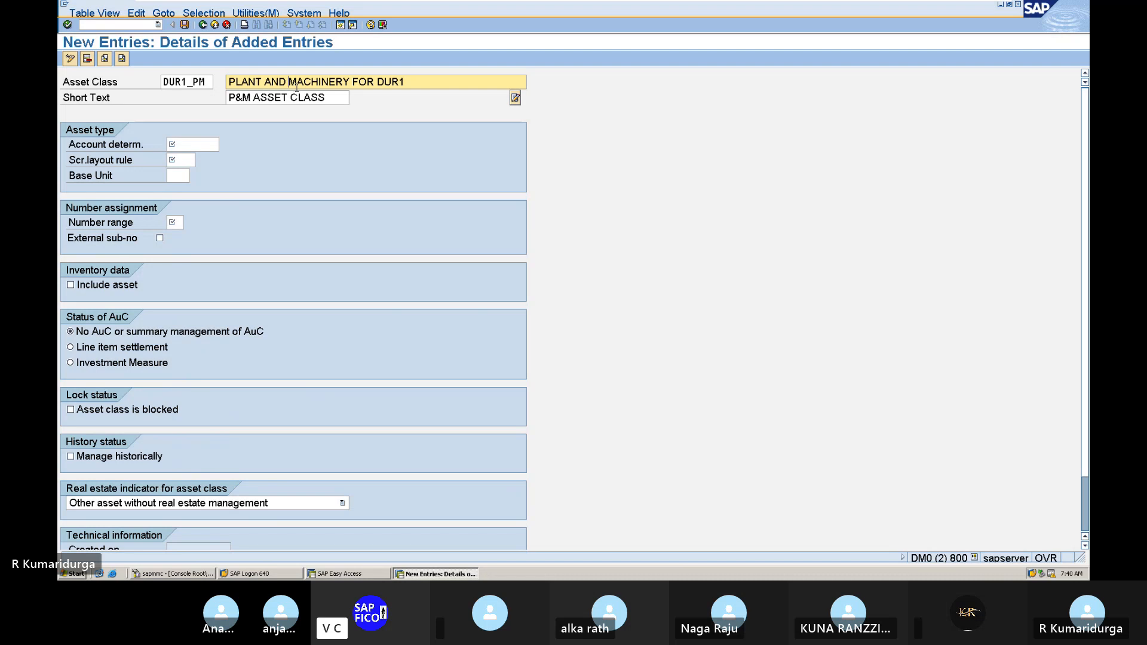
- Check the Notepad list for the main asset's account determination and enter DUR1P&L for asset class DUR1_PM in SAP
{"action": "mouse_move", "coordinate": [750, 5]}
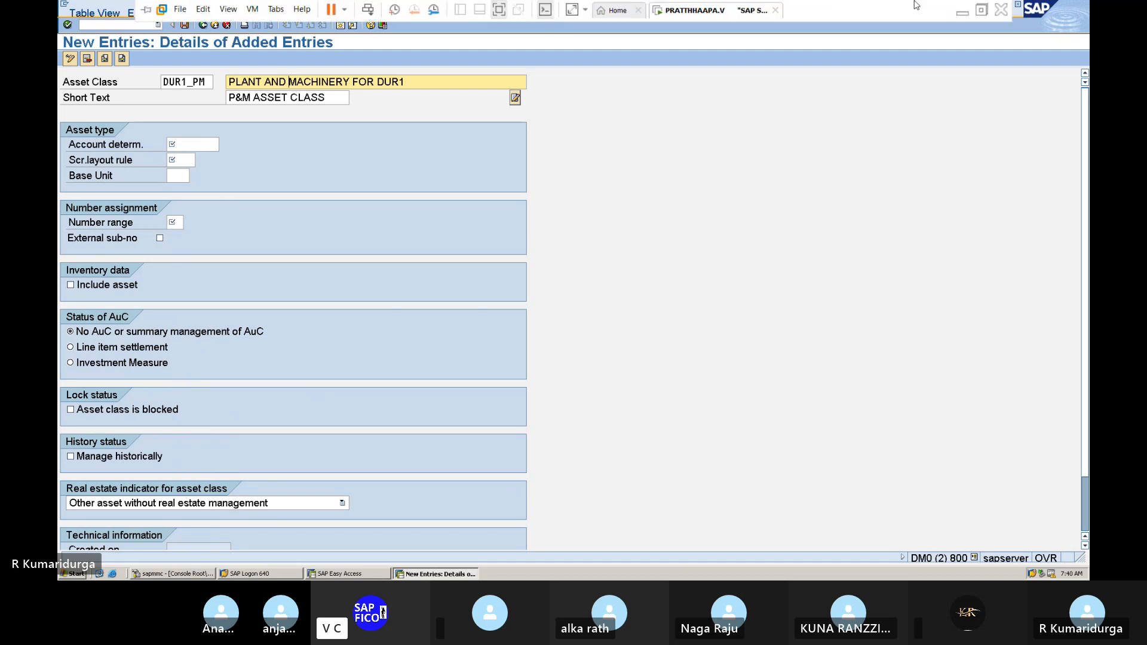
{"action": "left_click", "coordinate": [960, 16]}
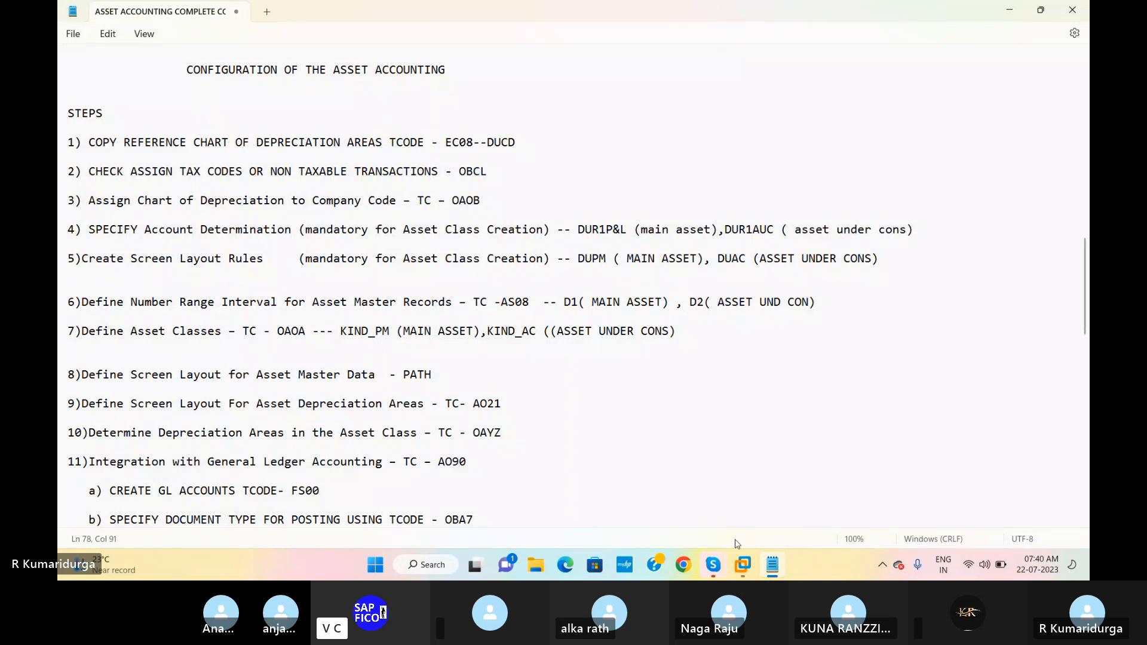
{"action": "mouse_move", "coordinate": [741, 561]}
{"action": "left_click", "coordinate": [791, 471]}
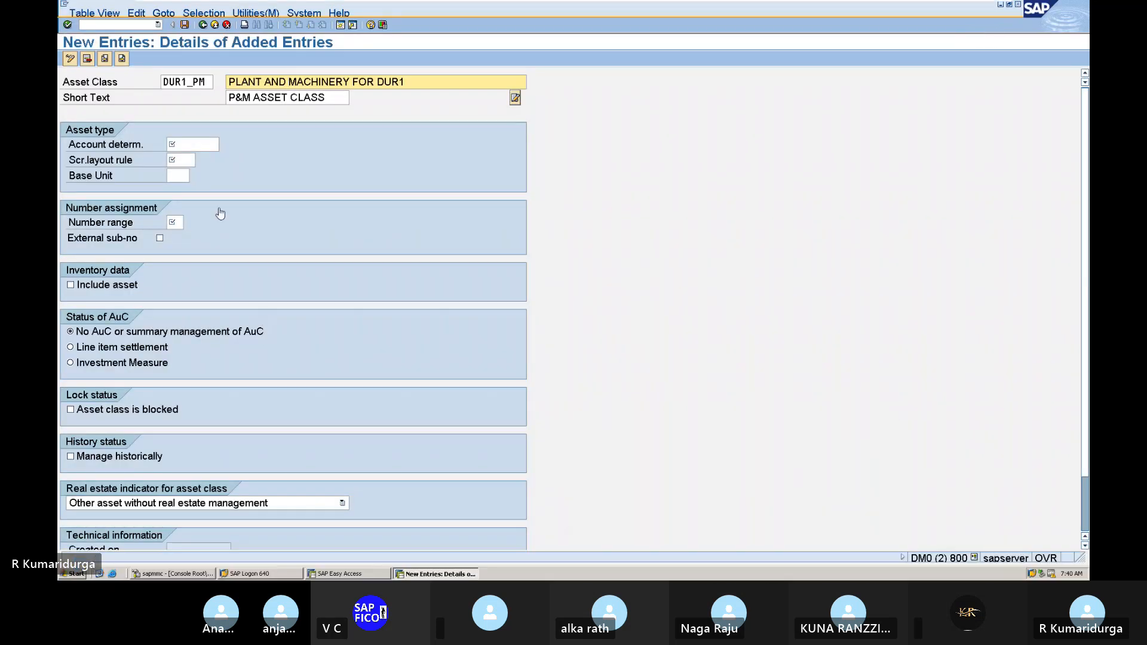
{"action": "left_click", "coordinate": [202, 141]}
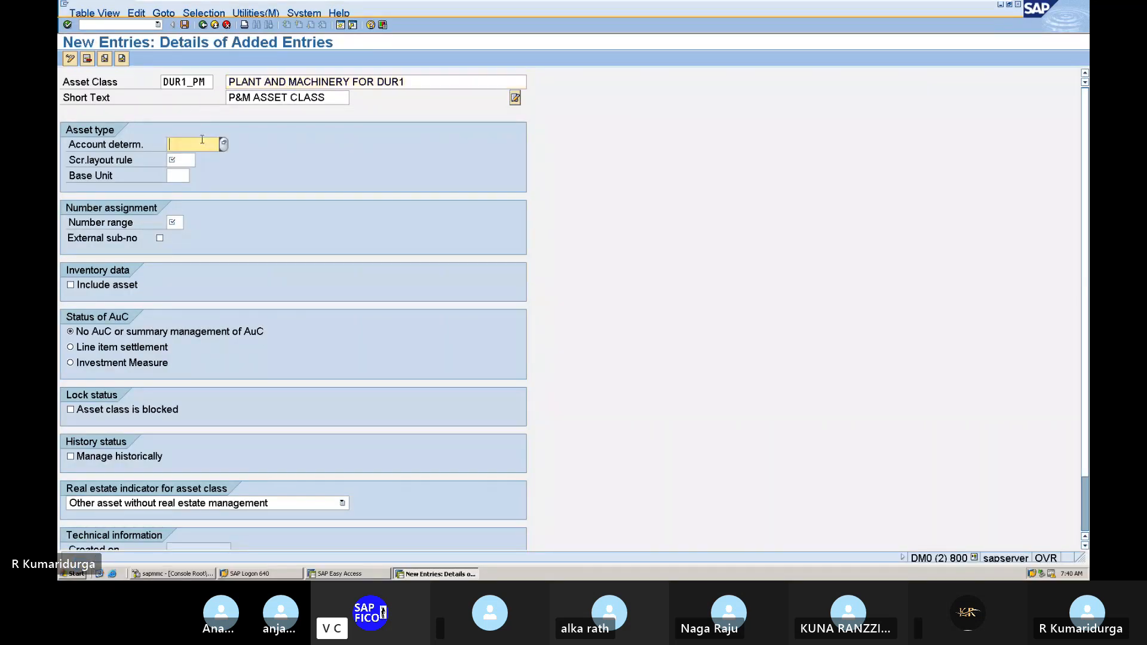
{"action": "type", "text": "DUR1P&L"}
- Look up the main asset's screen layout rule in the Notepad list and set it to DUPM in the asset class
{"action": "left_click", "coordinate": [176, 160]}
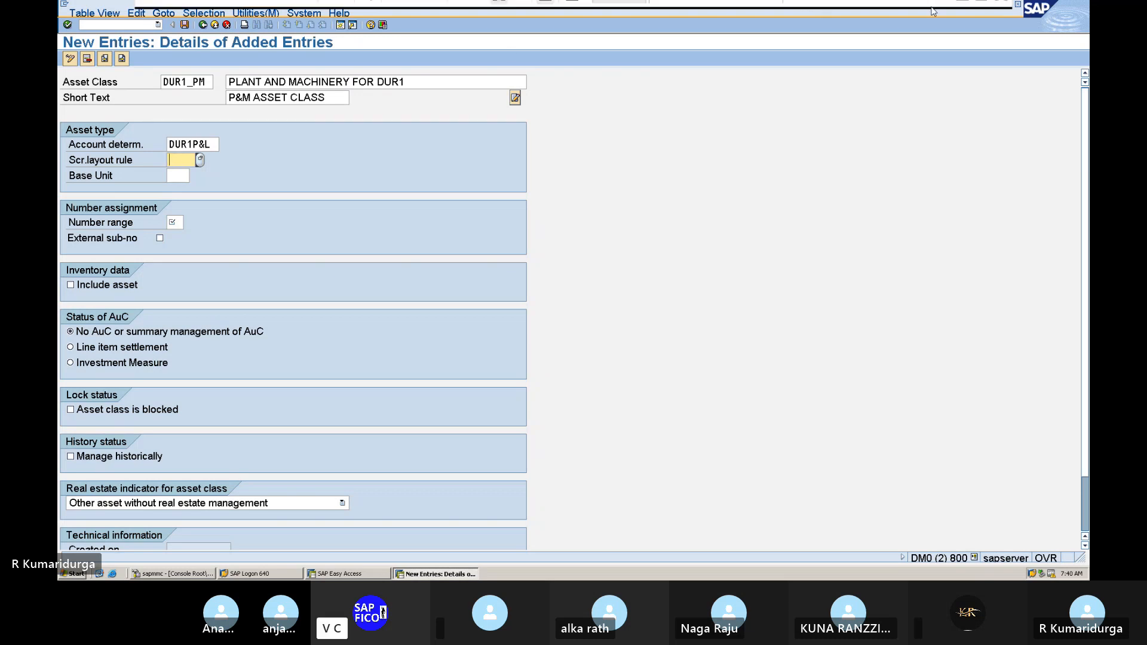
{"action": "left_click", "coordinate": [960, 11]}
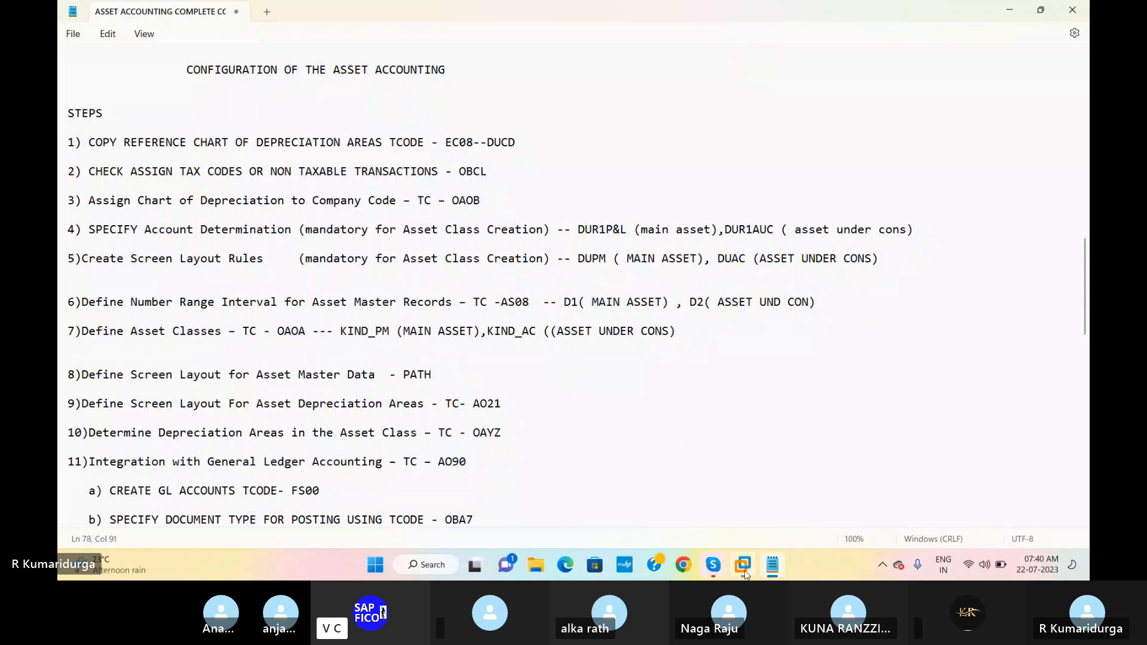
{"action": "mouse_move", "coordinate": [743, 565]}
{"action": "left_click", "coordinate": [773, 497]}
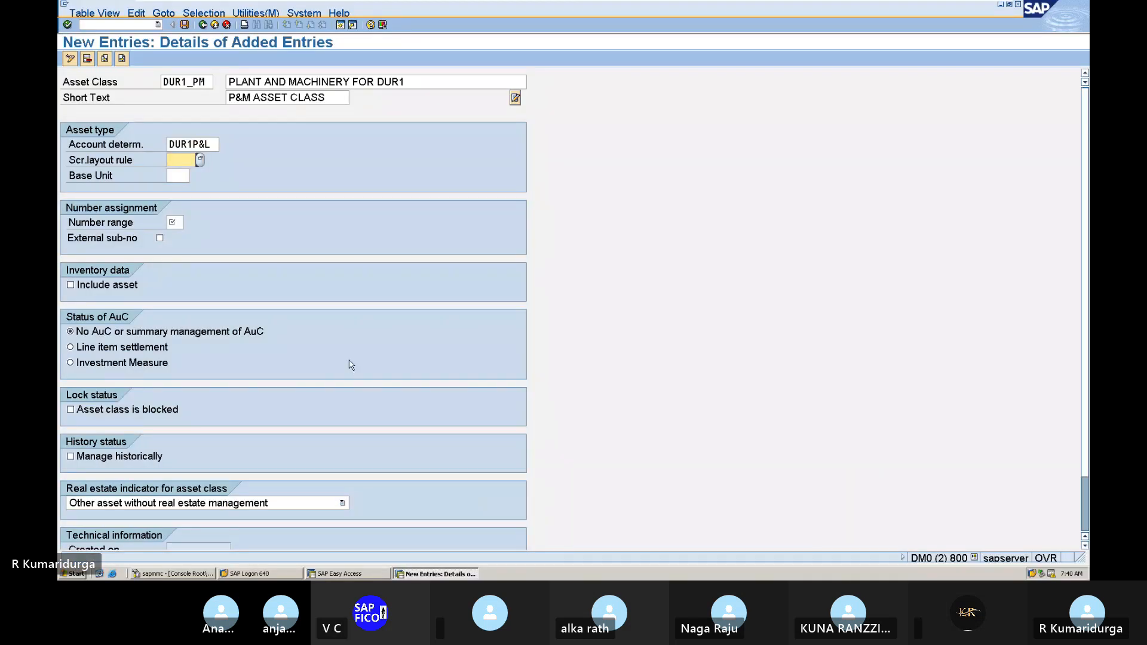
{"action": "type", "text": "DUPM"}
- Assign number range D1 to asset class DUR1_PM and include its assets in the inventory data
{"action": "left_click", "coordinate": [176, 222]}
{"action": "type", "text": "D1"}
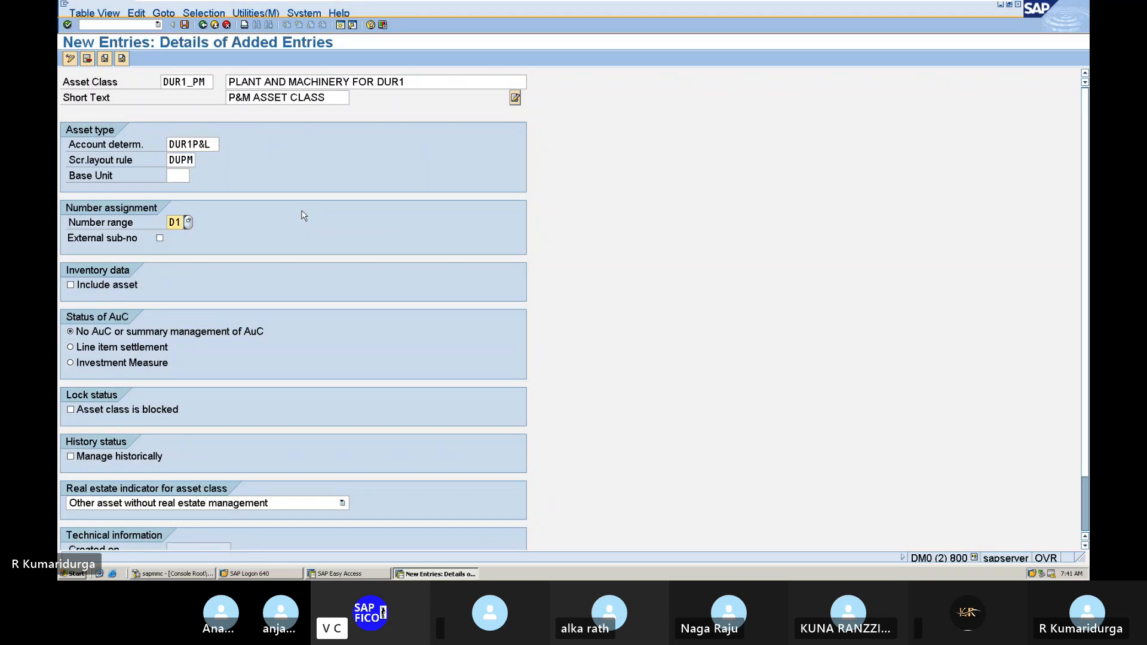
{"action": "left_click", "coordinate": [75, 286]}
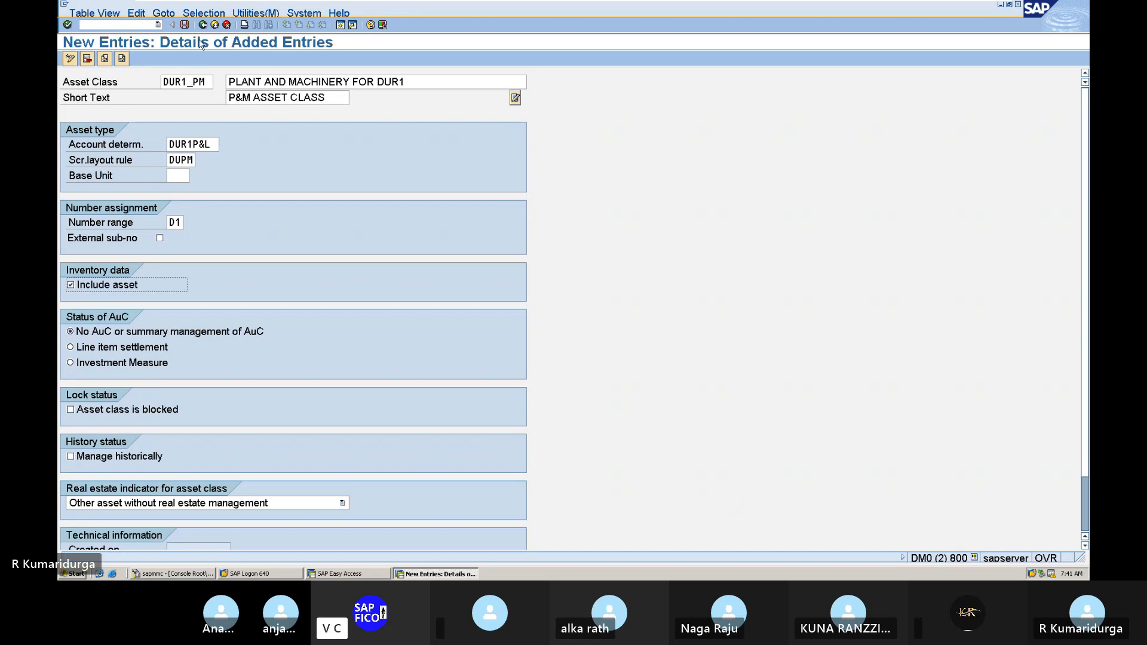
- Save asset class DUR1_PM under the ASSET ACCOUNTING DUR1 customizing request and return to the asset classes overview
{"action": "left_click", "coordinate": [185, 25]}
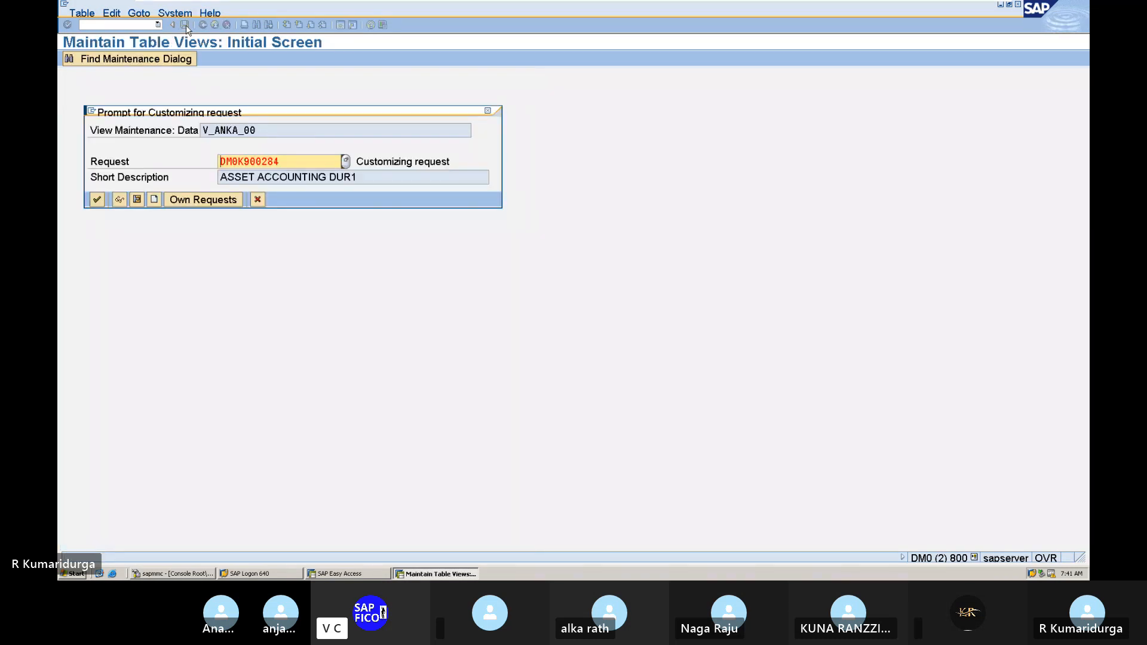
{"action": "key", "text": "Return"}
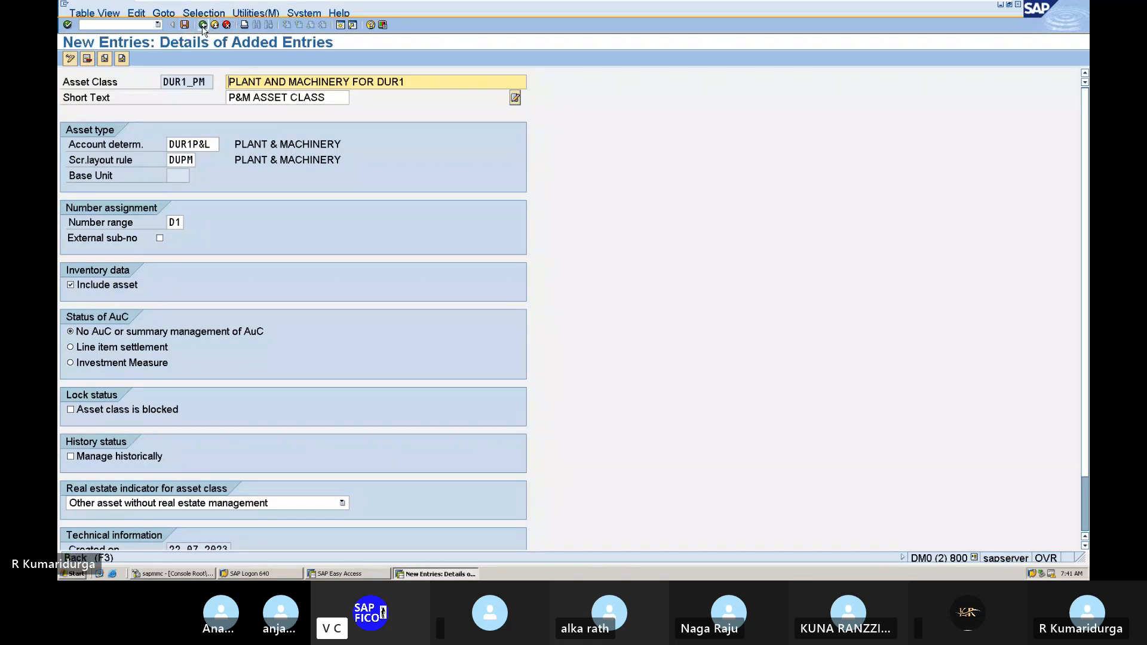
{"action": "left_click", "coordinate": [203, 25]}
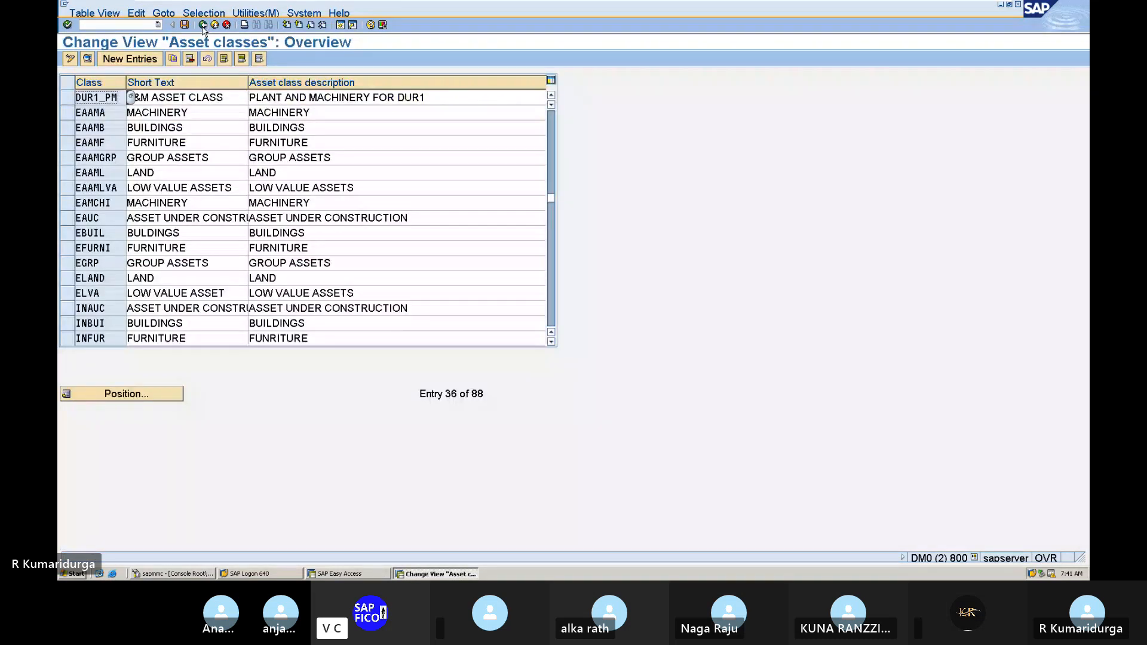
- Switch to the Notepad step list and change the main asset's class in step 7 to DUR1_PM
{"action": "left_click", "coordinate": [128, 59]}
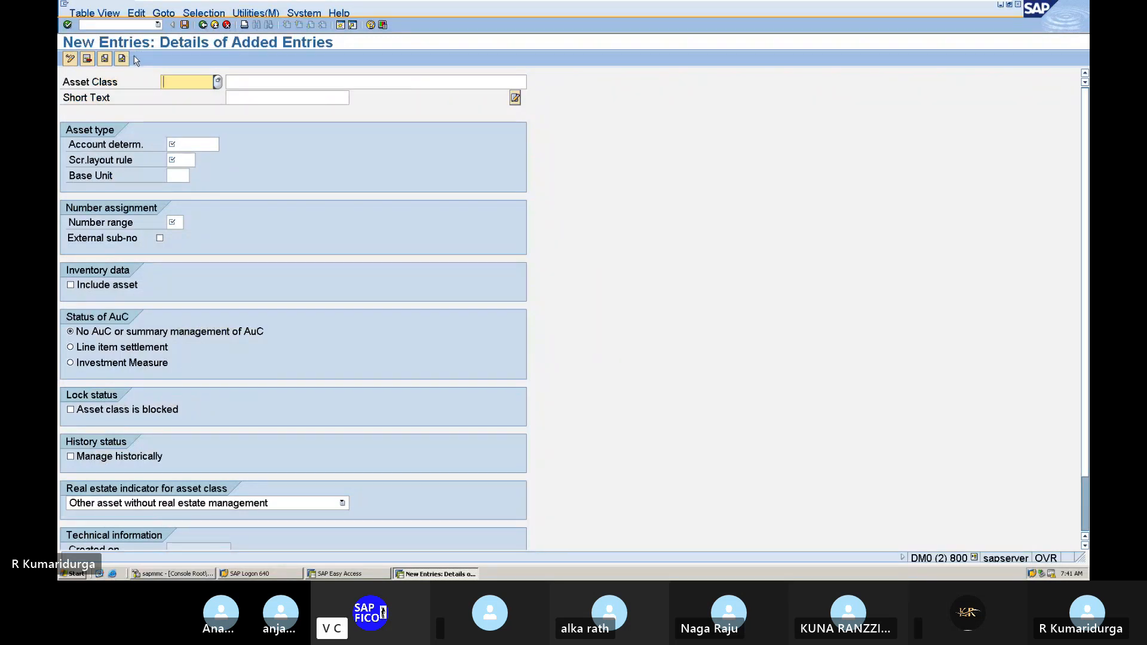
{"action": "left_click", "coordinate": [203, 25]}
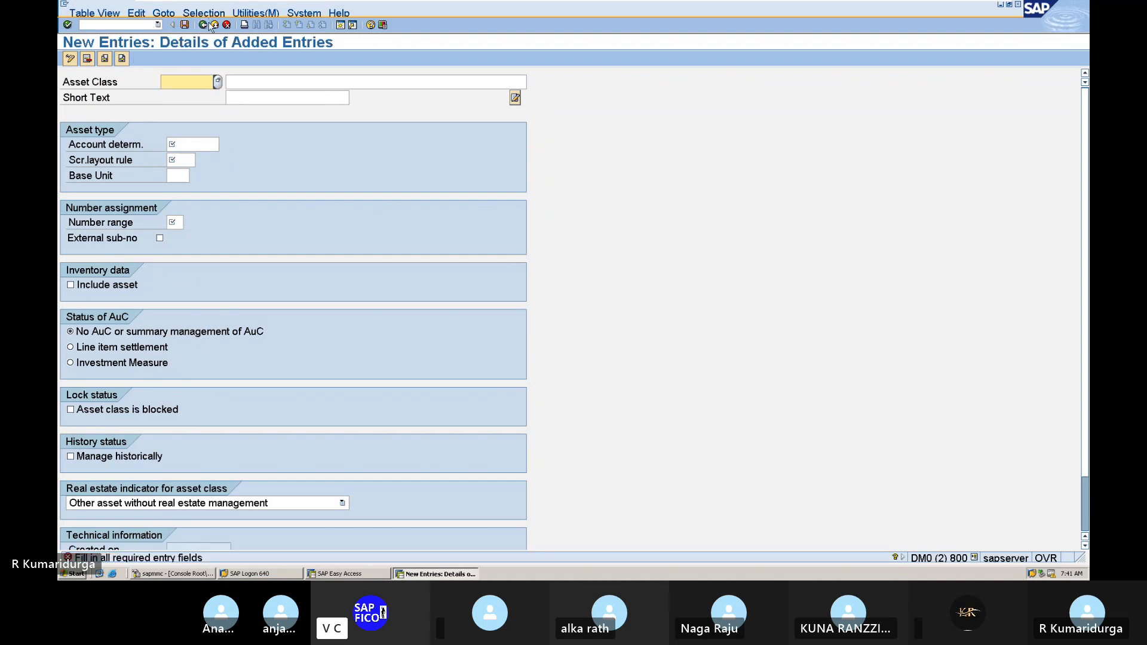
{"action": "left_click", "coordinate": [965, 8]}
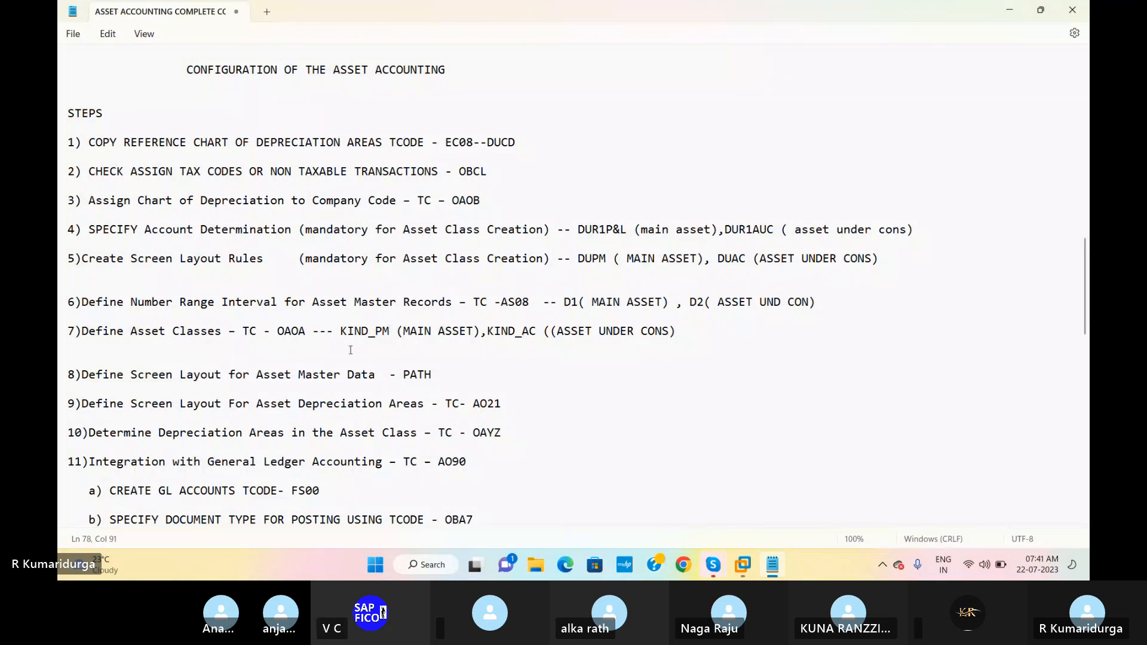
{"action": "left_click", "coordinate": [367, 331]}
{"action": "key", "text": "BackSpace"}
{"action": "key", "text": "BackSpace"}
{"action": "key", "text": "BackSpace"}
{"action": "key", "text": "BackSpace"}
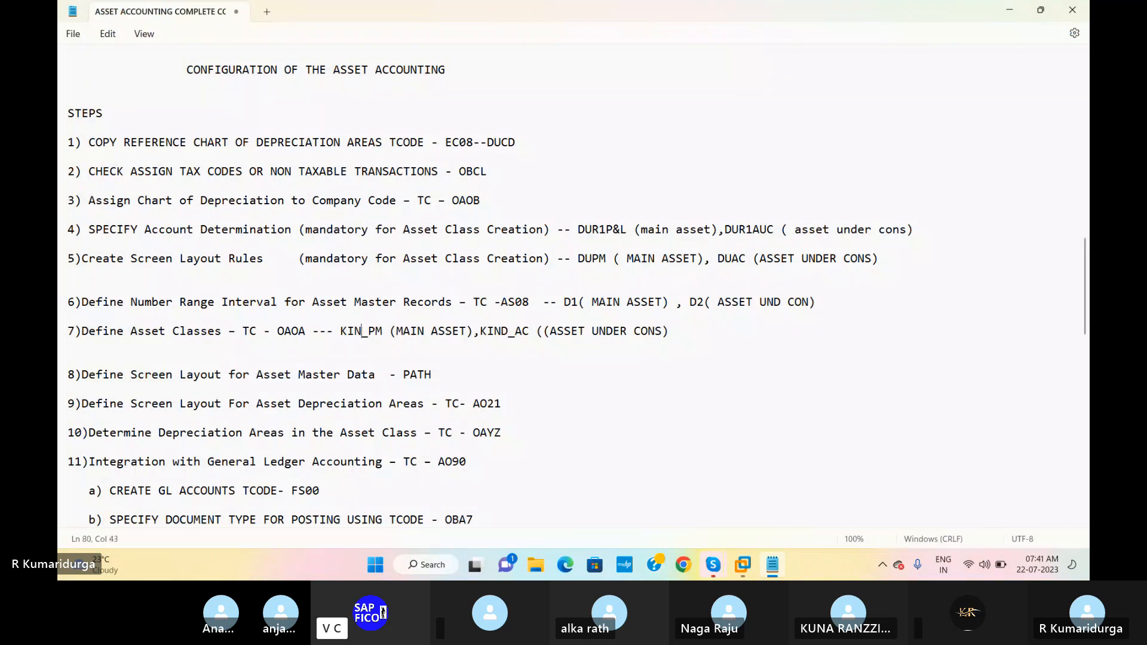
{"action": "type", "text": "DUR1"}
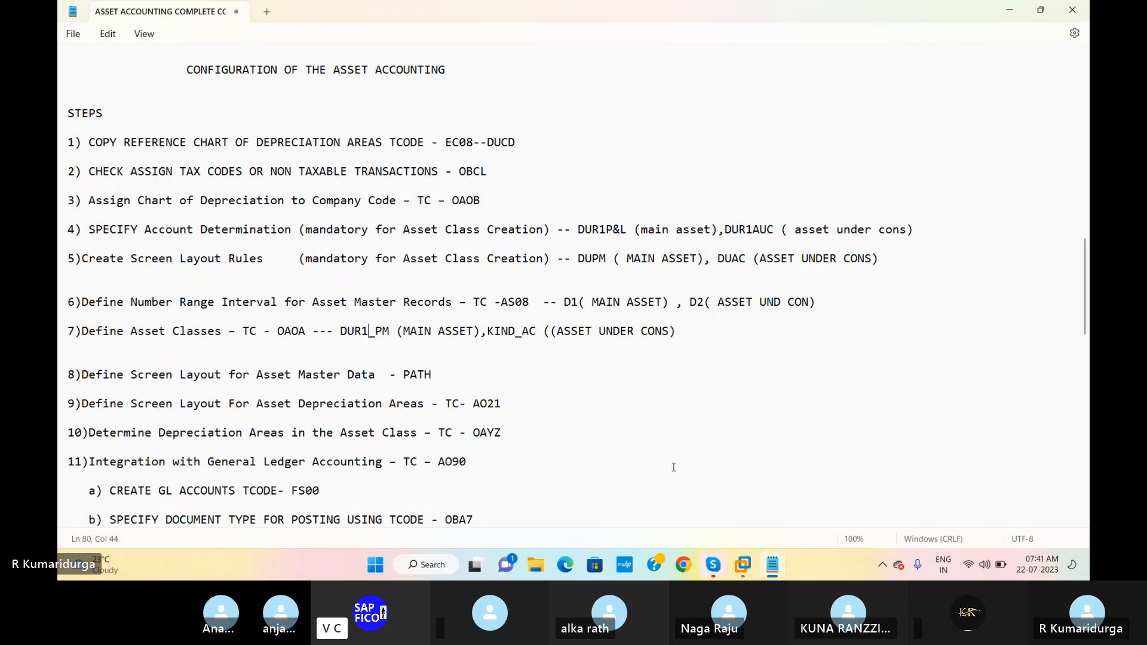
- Return to SAP, discard the blank asset class entry, and start a new one named DUR1_AC
{"action": "mouse_move", "coordinate": [743, 565]}
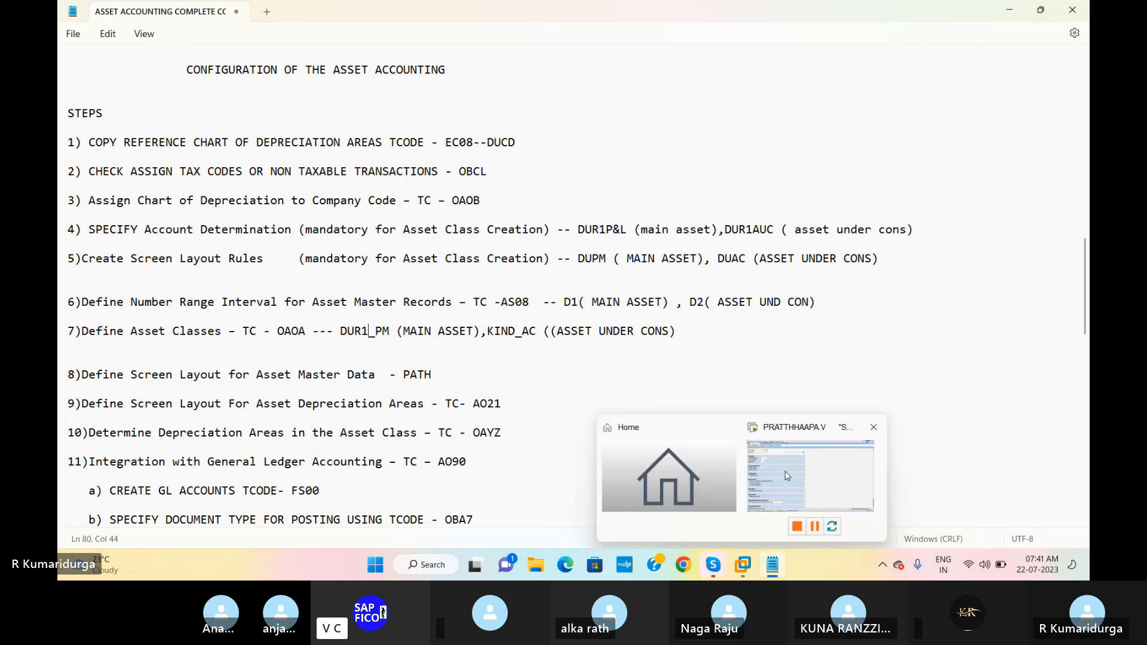
{"action": "left_click", "coordinate": [767, 526]}
{"action": "left_click", "coordinate": [227, 24]}
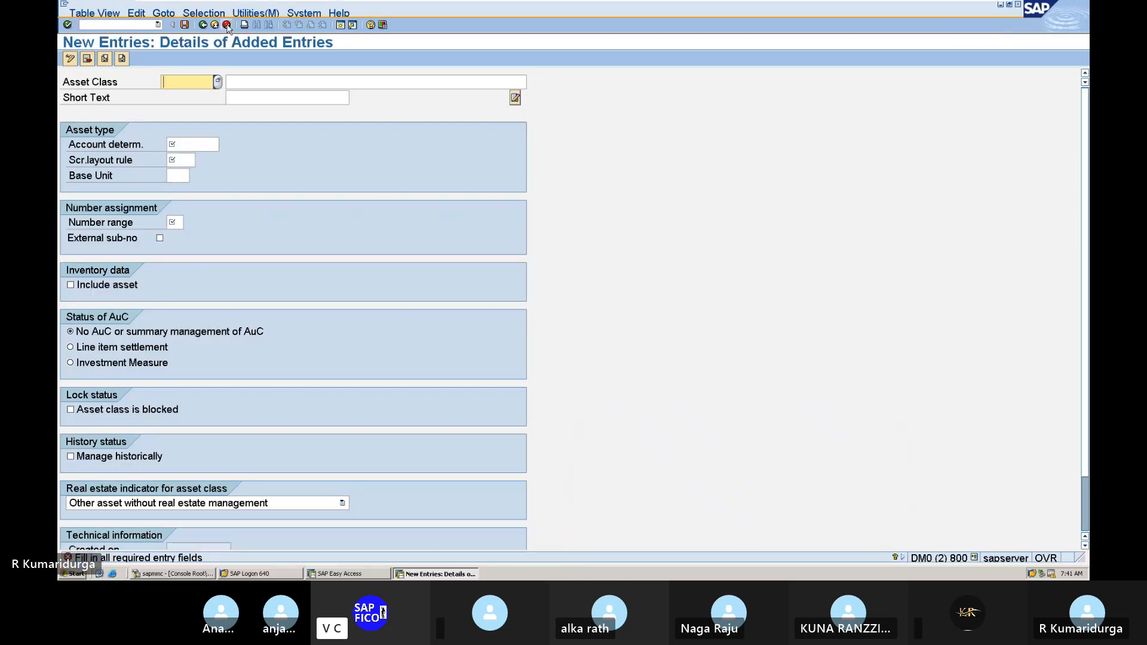
{"action": "left_click", "coordinate": [306, 227]}
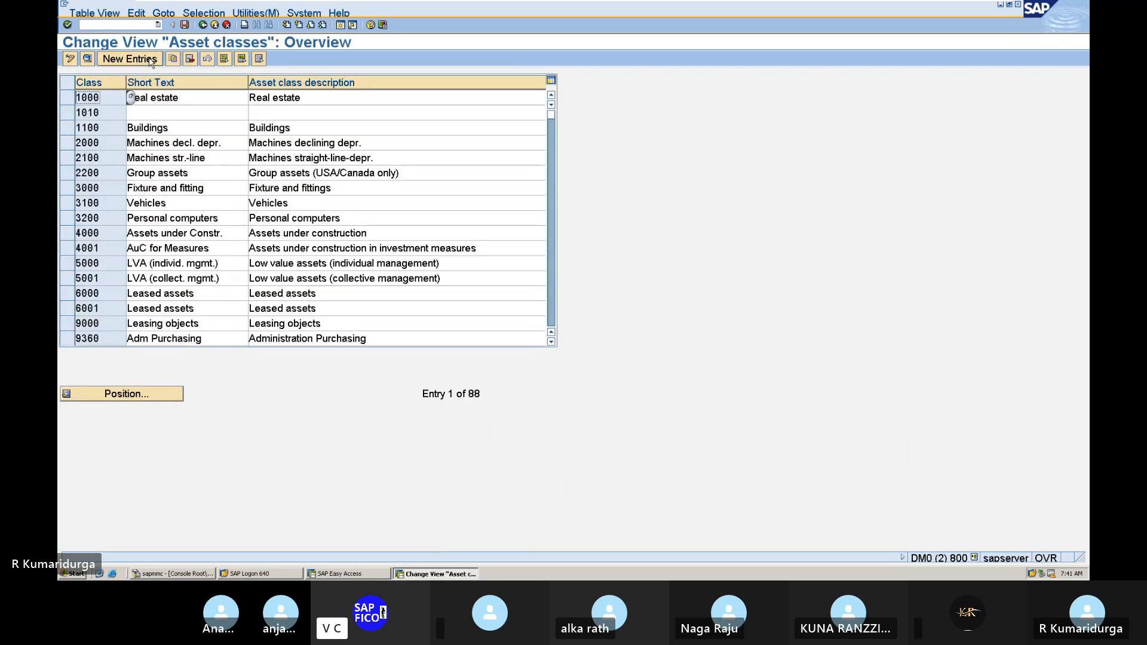
{"action": "left_click", "coordinate": [148, 59]}
{"action": "type", "text": "DU"}
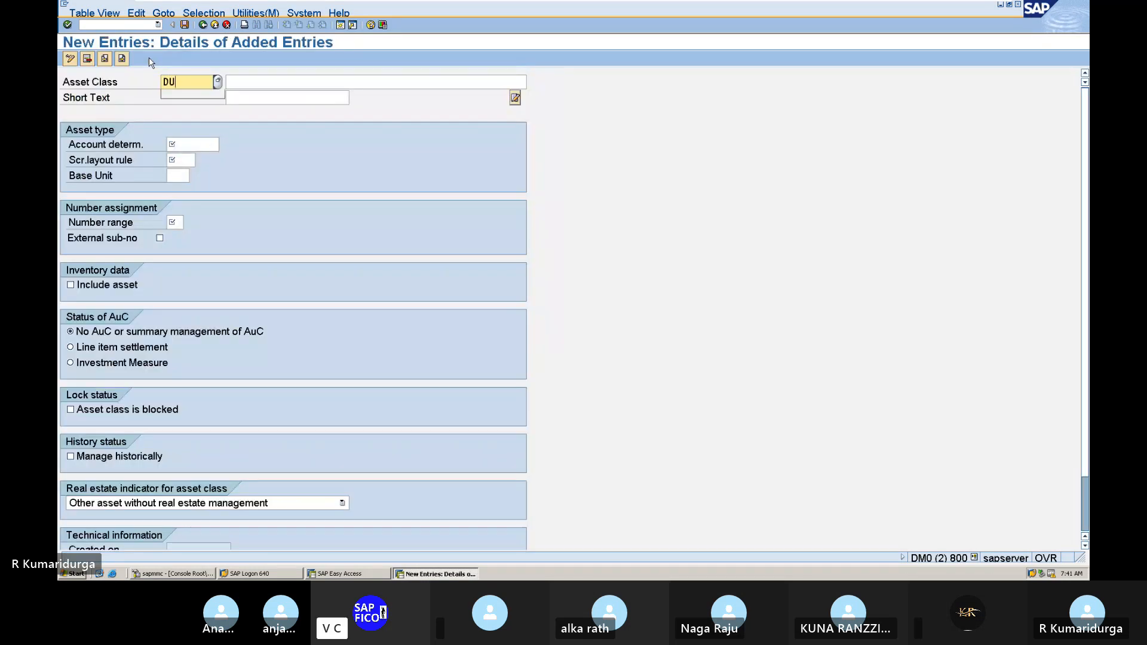
{"action": "type", "text": "R1_"}
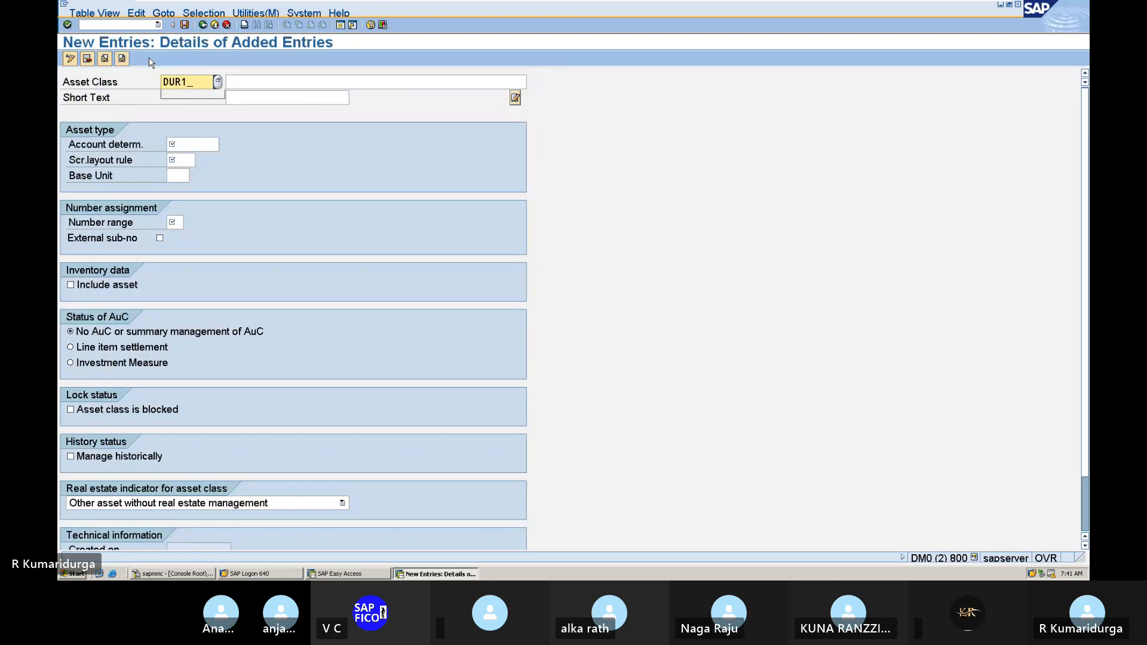
{"action": "type", "text": "AC"}
- Describe asset class DUR1_AC as ASSET UNDER CONSTRUCTION PM and give it the short text AUCPM
{"action": "left_click", "coordinate": [261, 81]}
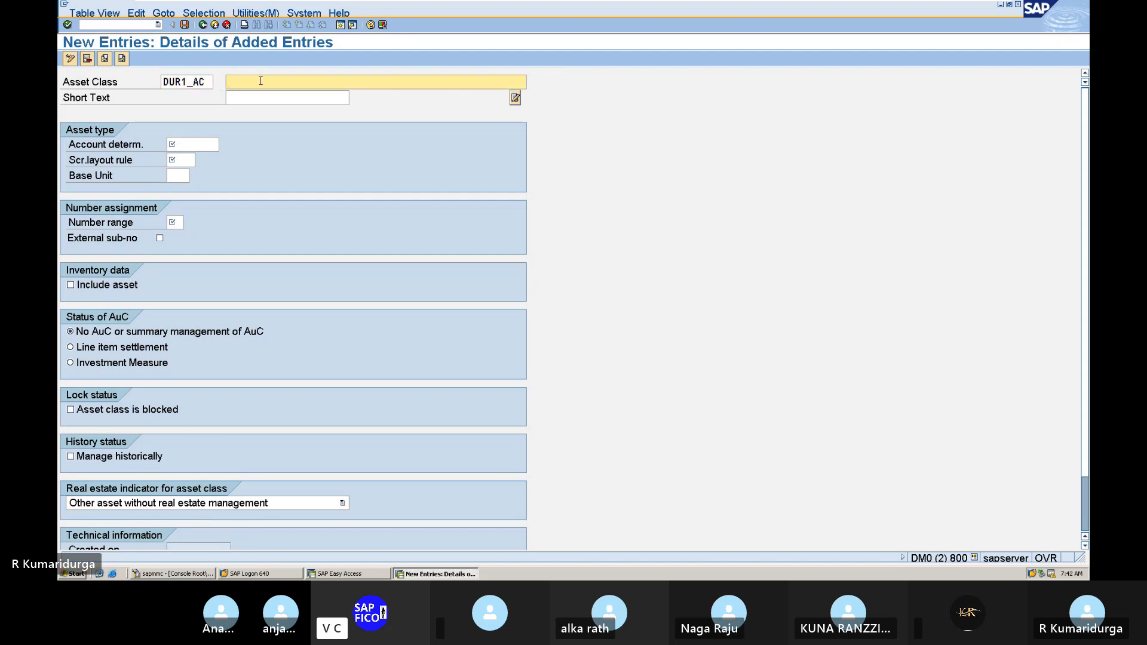
{"action": "type", "text": "A"}
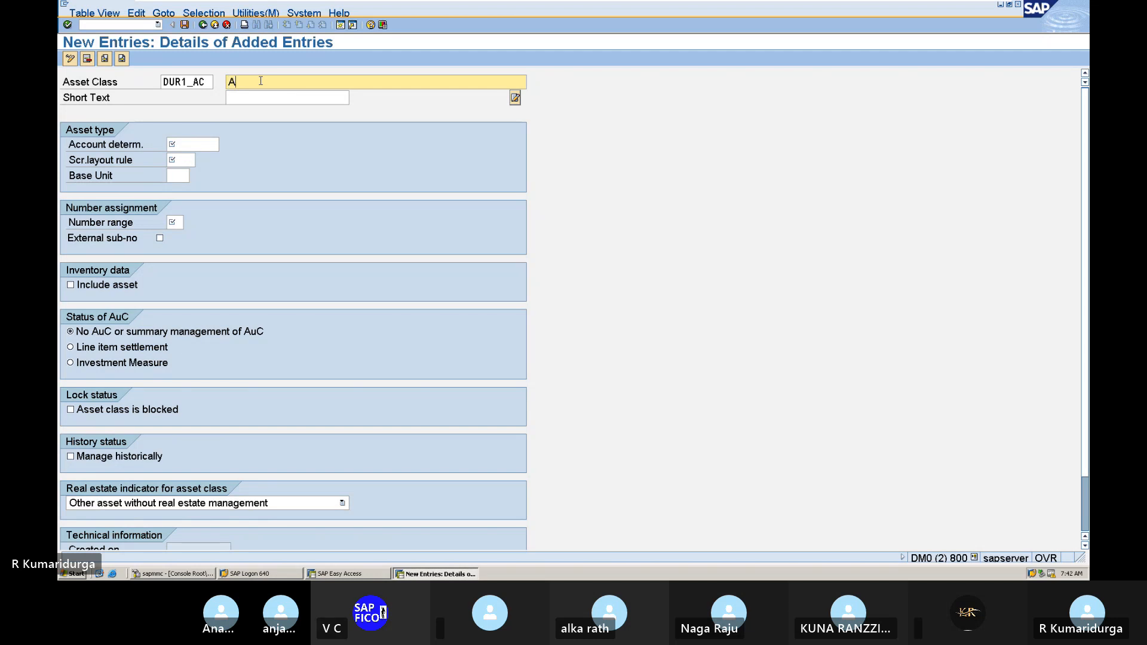
{"action": "type", "text": "SSET UNDER CON"}
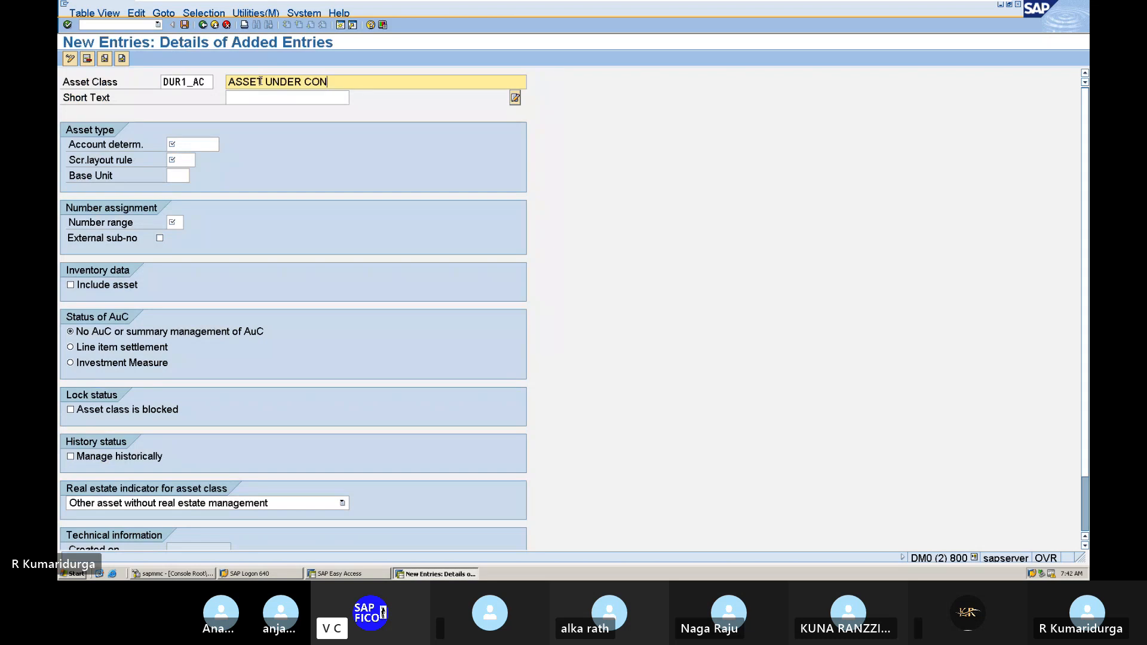
{"action": "type", "text": "STRUCTION FRO"}
{"action": "key", "text": "BackSpace"}
{"action": "key", "text": "BackSpace"}
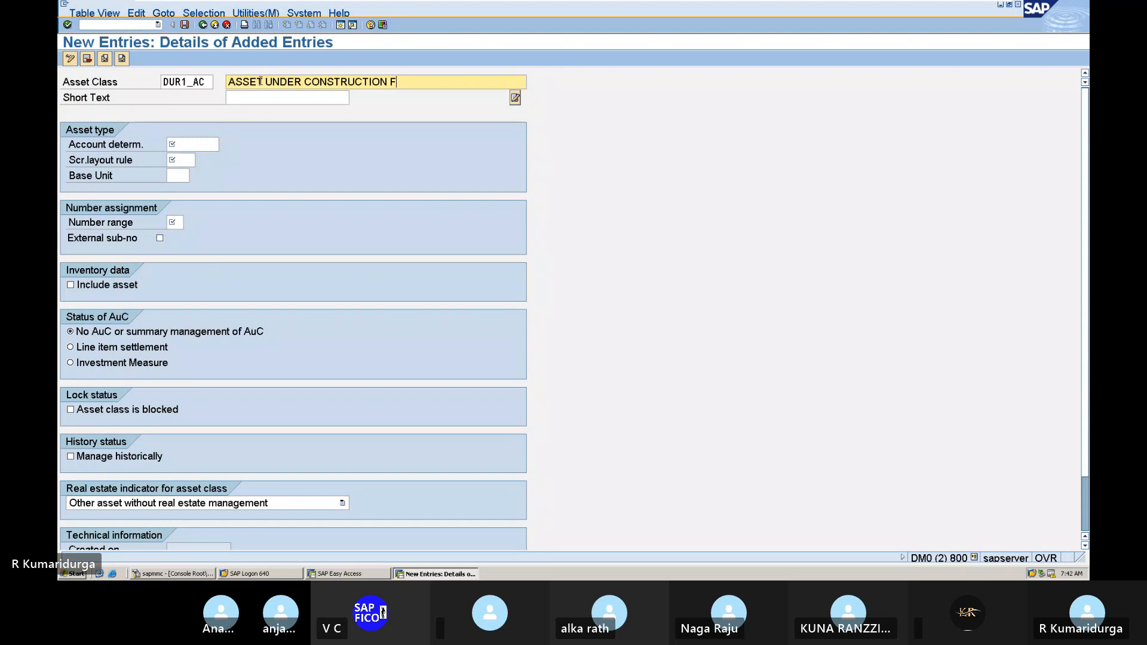
{"action": "key", "text": "BackSpace"}
{"action": "type", "text": "PM"}
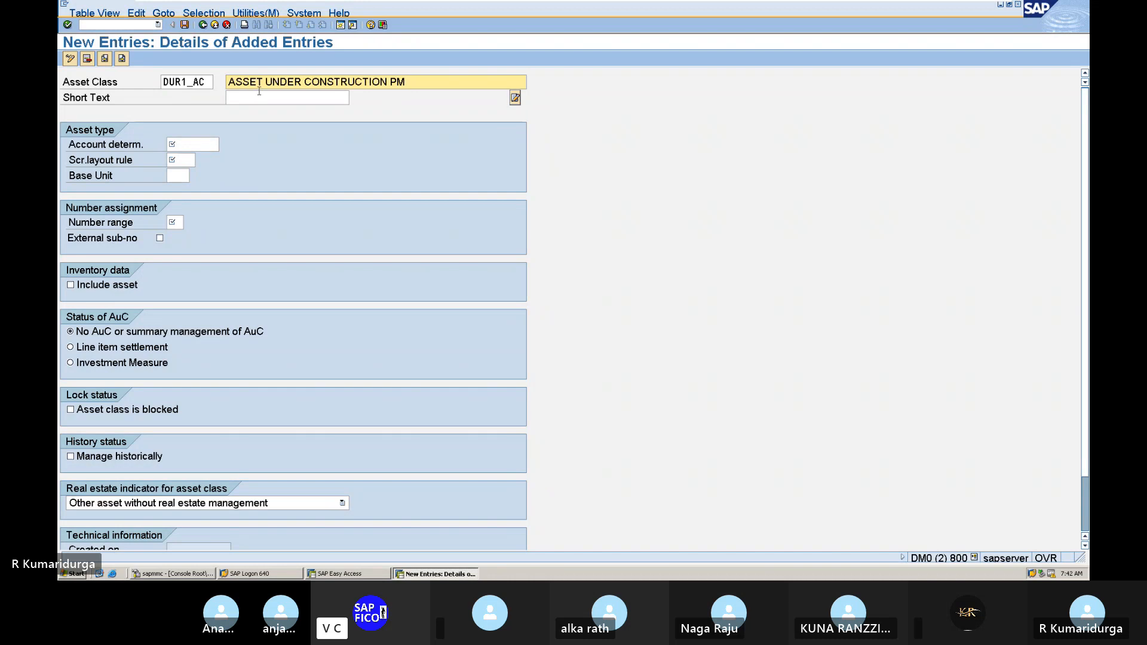
{"action": "left_click", "coordinate": [258, 92]}
{"action": "type", "text": "AI"}
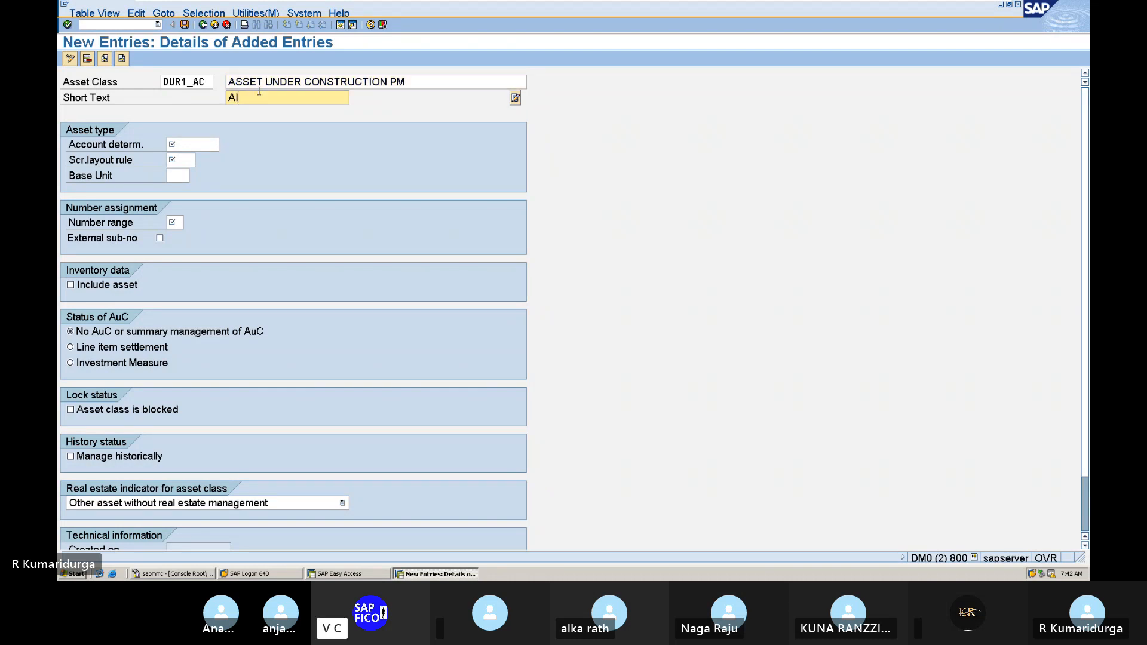
{"action": "type", "text": "UCPM"}
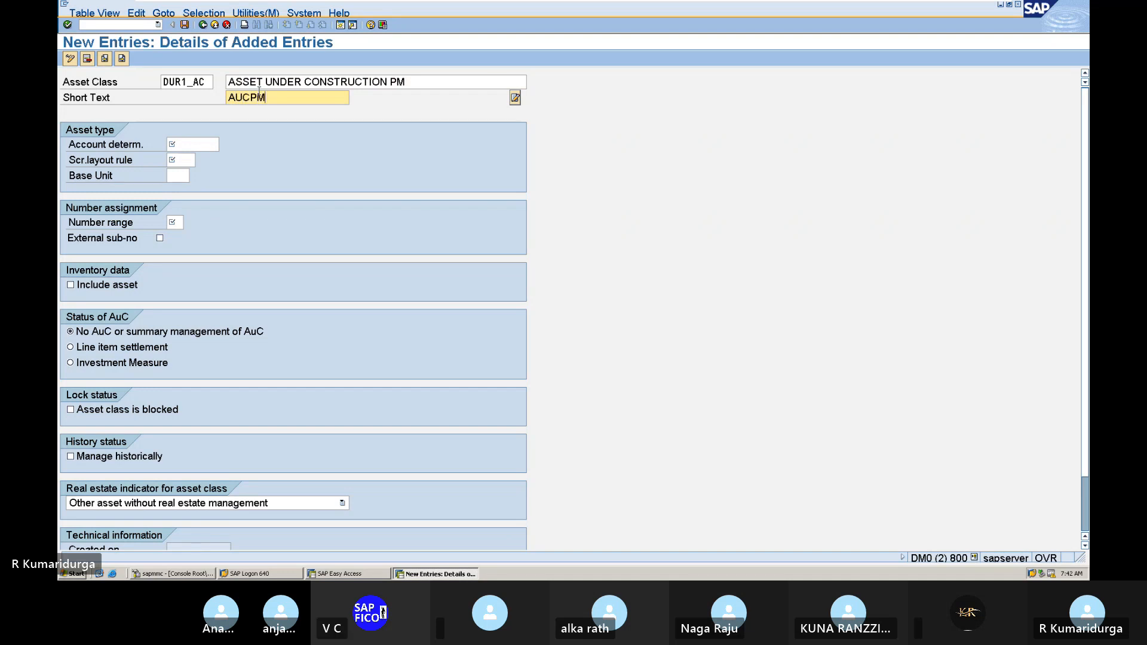
- Check the Notepad list for the asset under construction's account determination and enter DUR1AUC for asset class DUR1_AC in SAP
{"action": "left_click", "coordinate": [202, 143]}
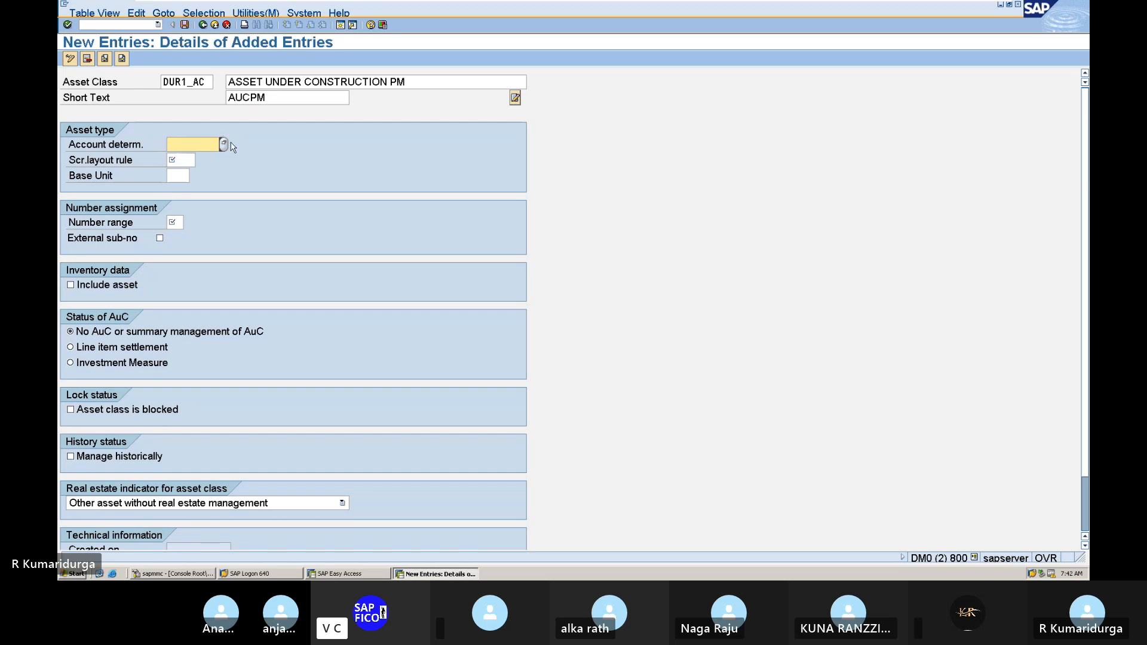
{"action": "mouse_move", "coordinate": [936, 5]}
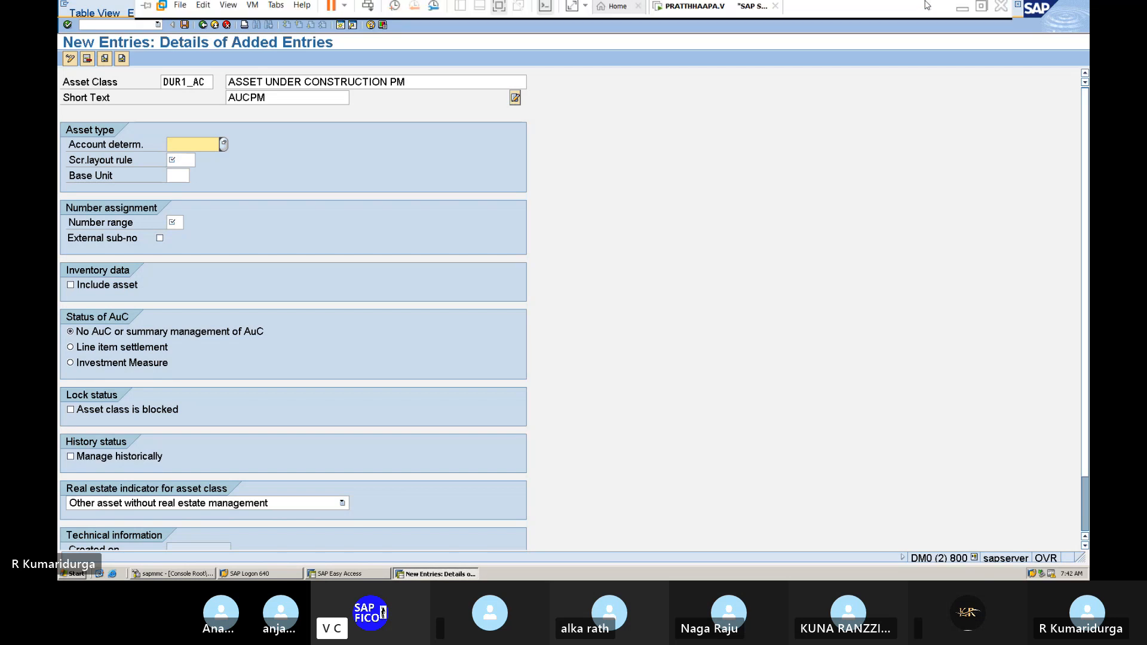
{"action": "left_click", "coordinate": [962, 14]}
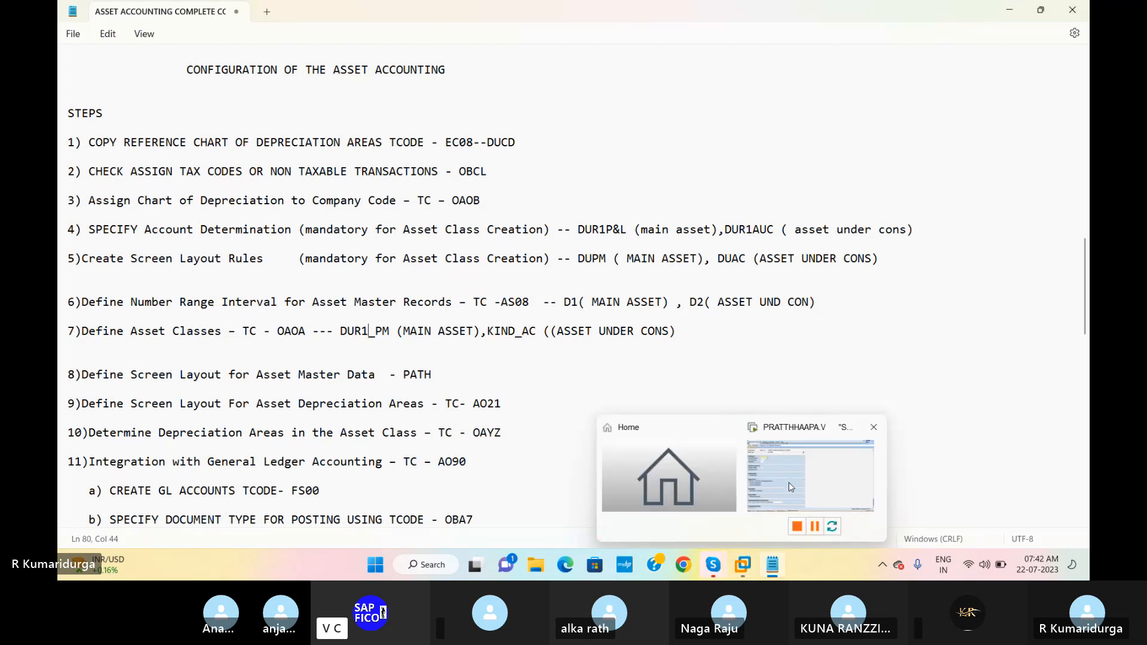
{"action": "left_click", "coordinate": [789, 485]}
{"action": "type", "text": "D"}
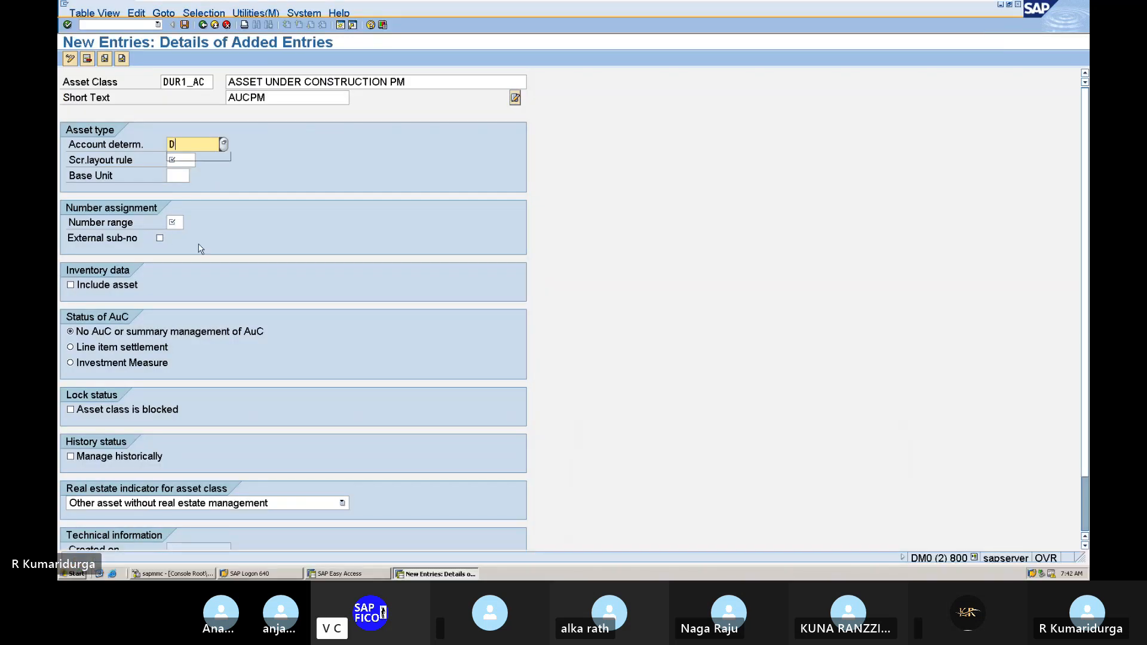
{"action": "type", "text": "UR1AUC"}
- Look up the asset under construction's screen layout rule in the Notepad list and set it to DUAC in the SAP asset class
{"action": "left_click", "coordinate": [179, 160]}
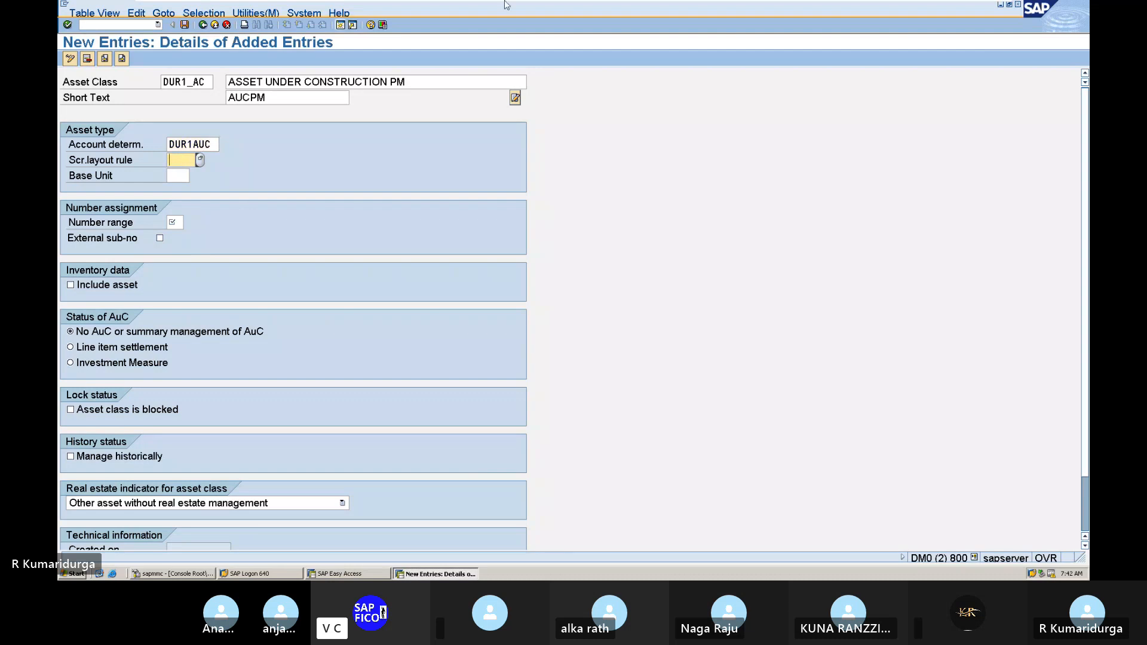
{"action": "mouse_move", "coordinate": [963, 10]}
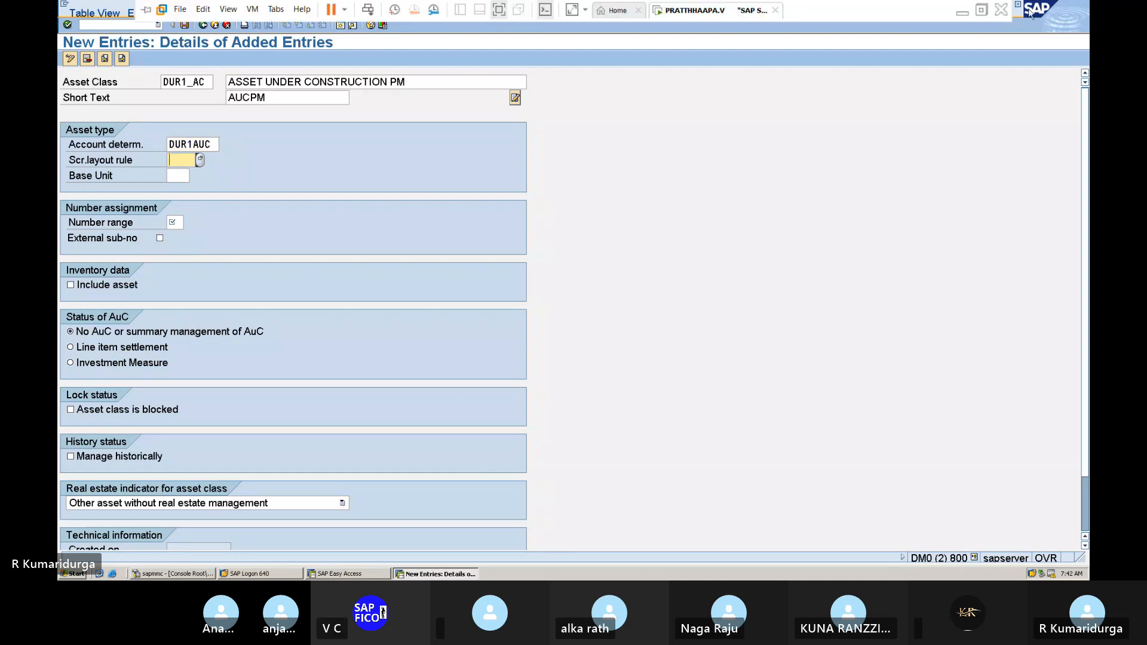
{"action": "left_click", "coordinate": [963, 11]}
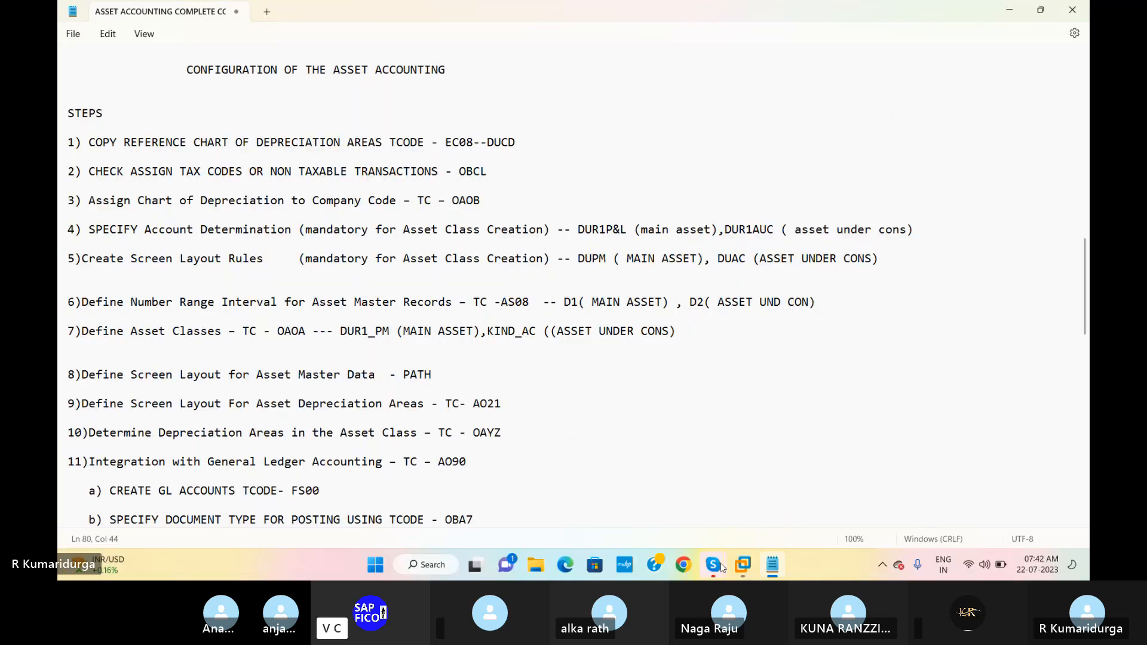
{"action": "mouse_move", "coordinate": [743, 566]}
{"action": "left_click", "coordinate": [802, 493]}
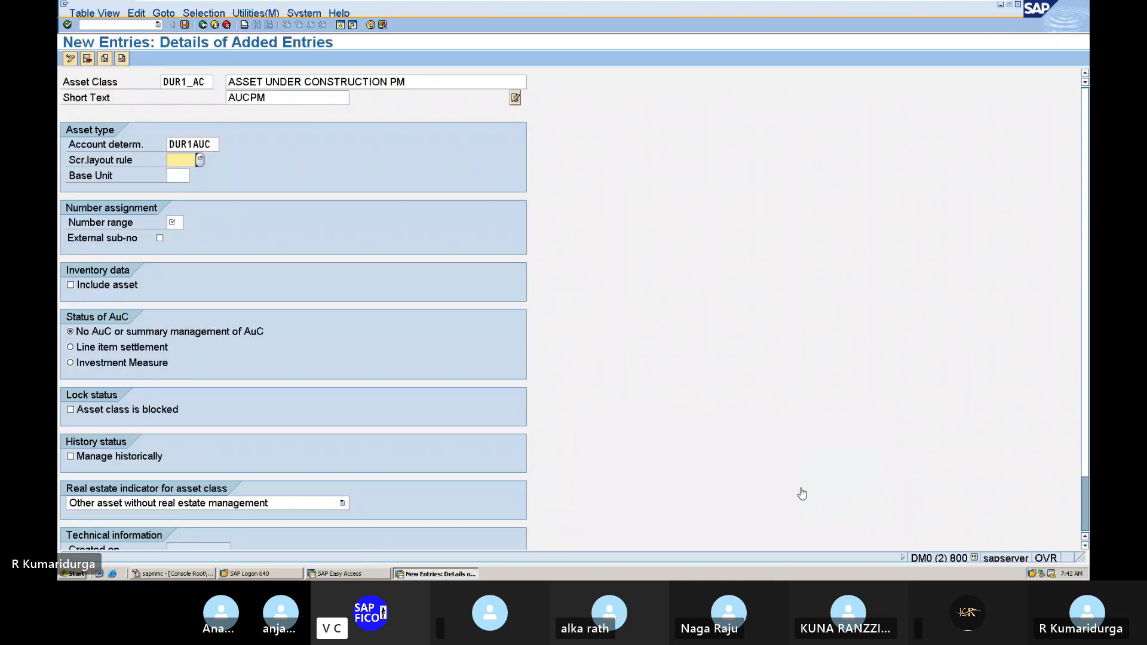
{"action": "type", "text": "DUAC"}
{"action": "key", "text": "Tab"}
{"action": "type", "text": "D2"}
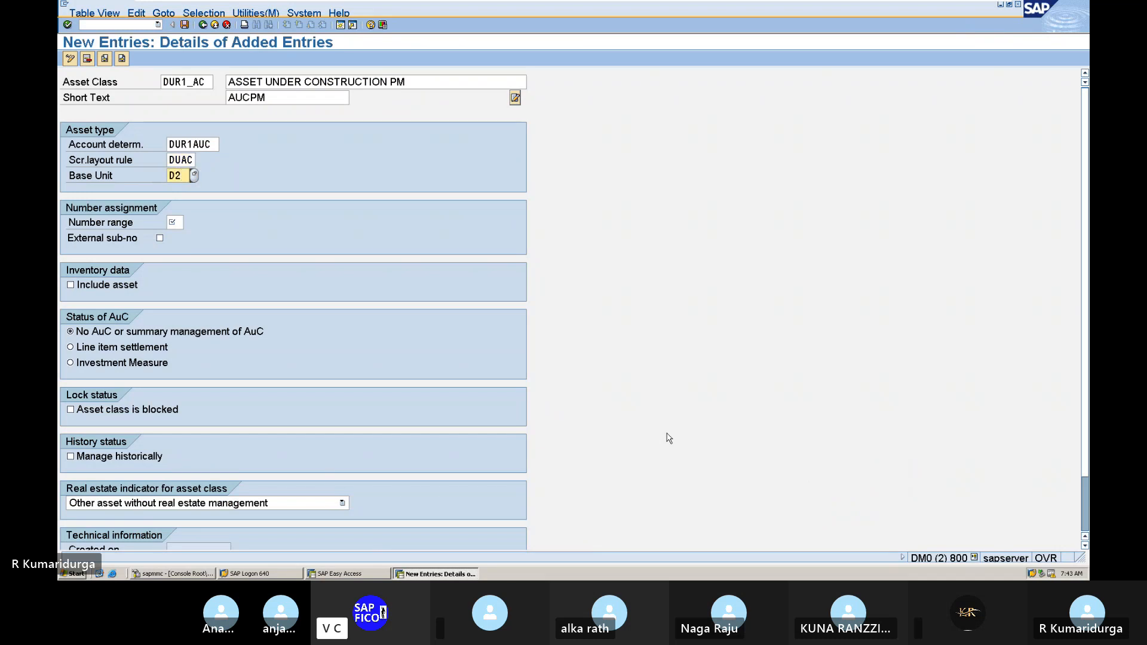
{"action": "key", "text": "Tab"}
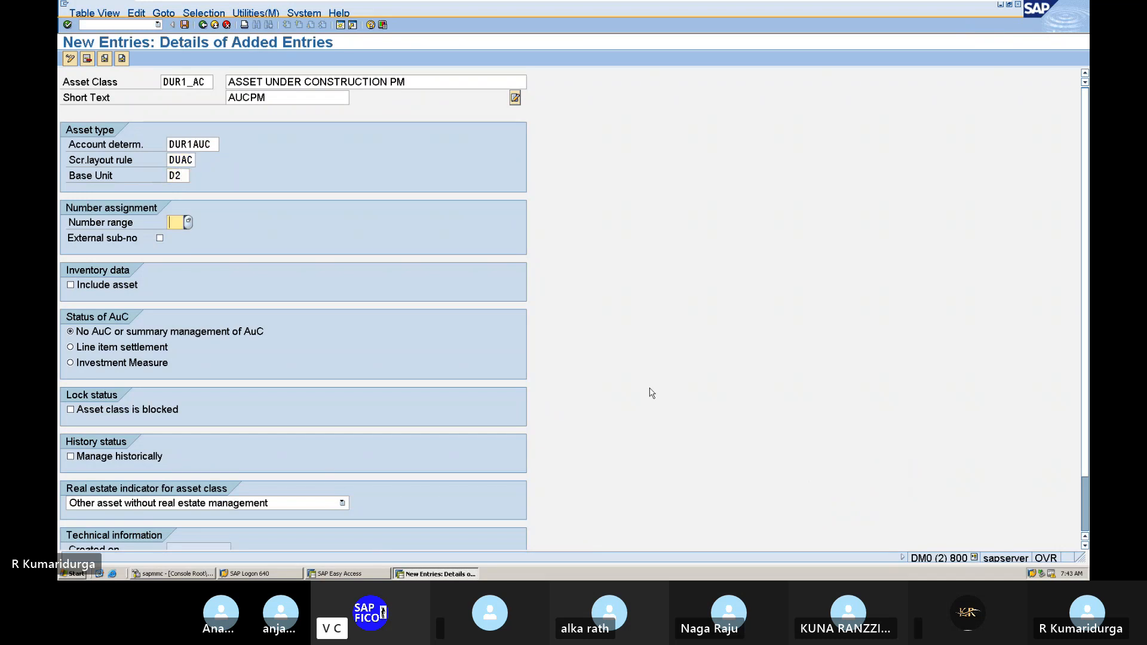
{"action": "left_click", "coordinate": [184, 174]}
{"action": "key", "text": "BackSpace"}
{"action": "key", "text": "BackSpace"}
- Assign number range D2 to asset class DUR1_AC and set its AuC status to Line item settlement
{"action": "left_click", "coordinate": [173, 223]}
{"action": "type", "text": "D2"}
{"action": "left_click", "coordinate": [70, 348]}
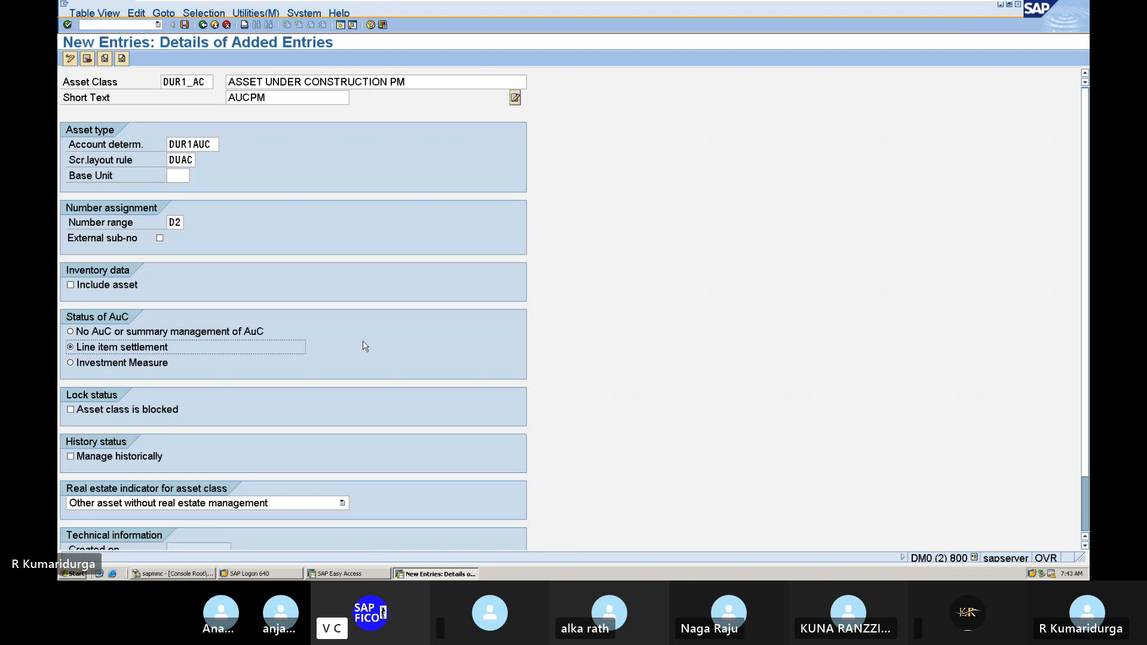
- Validate and save asset class DUR1_AC, and return to the asset classes overview
{"action": "key", "text": "Return"}
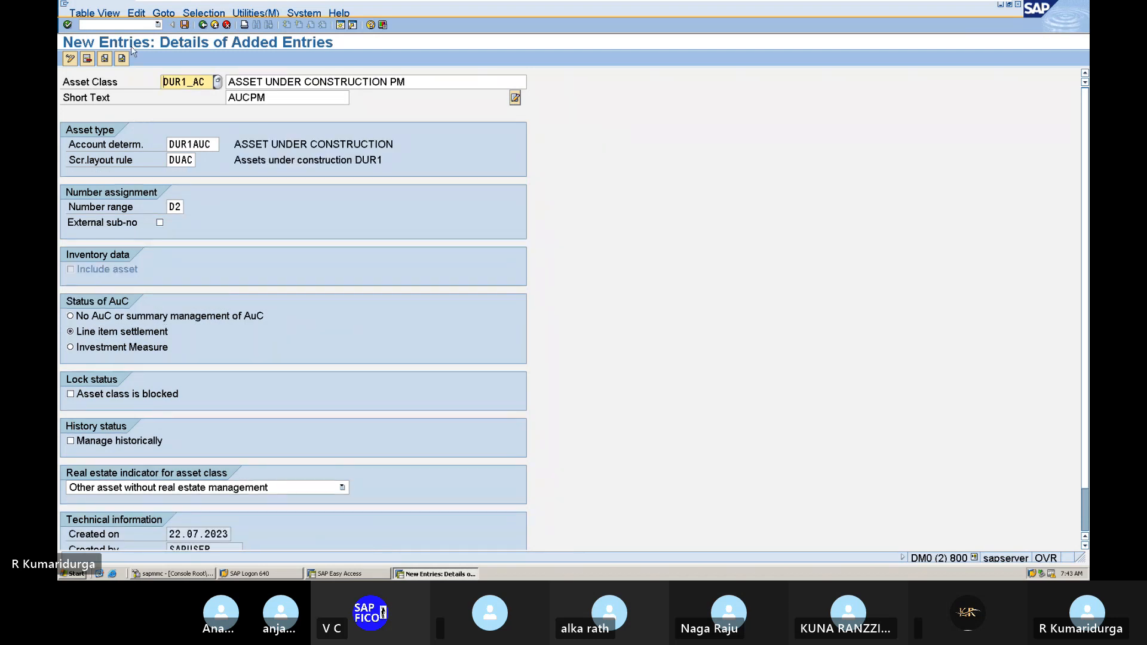
{"action": "left_click", "coordinate": [184, 25]}
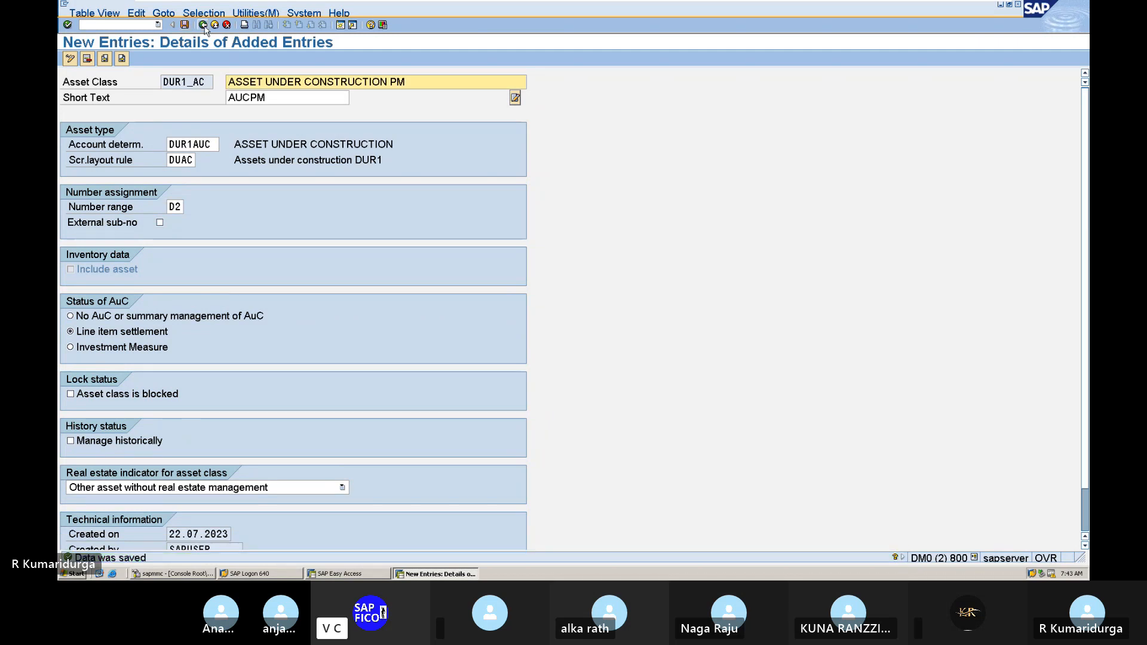
{"action": "left_click", "coordinate": [203, 25]}
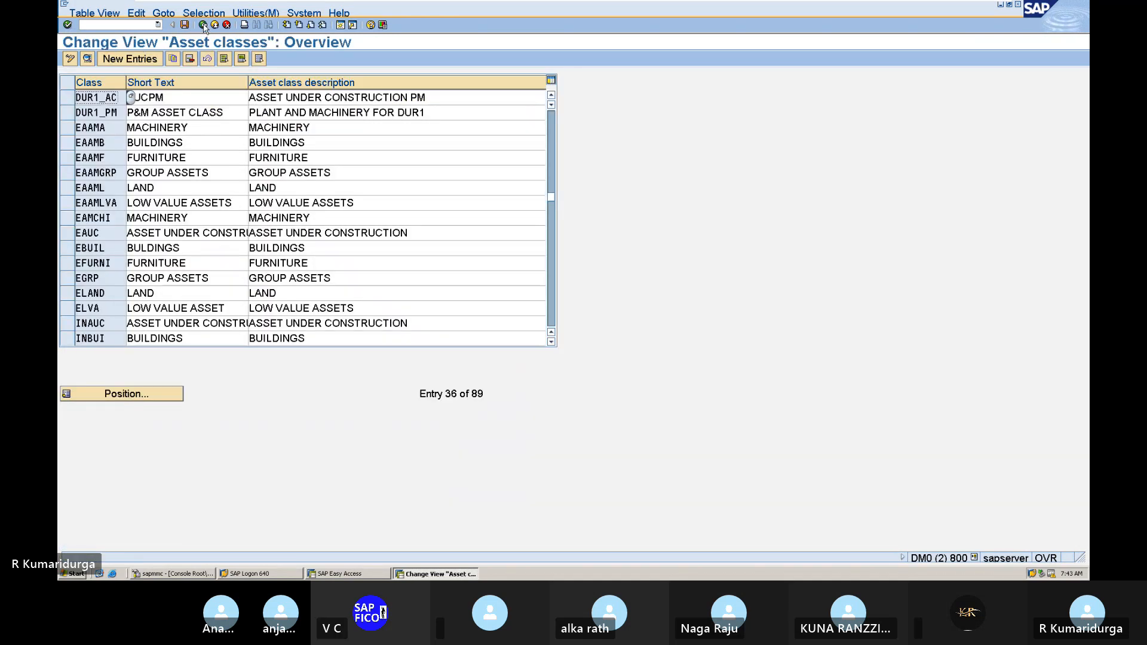
- Switch to the Notepad step list and change the class for assets under construction in step 7 to DUR1_AC
{"action": "mouse_move", "coordinate": [756, 3]}
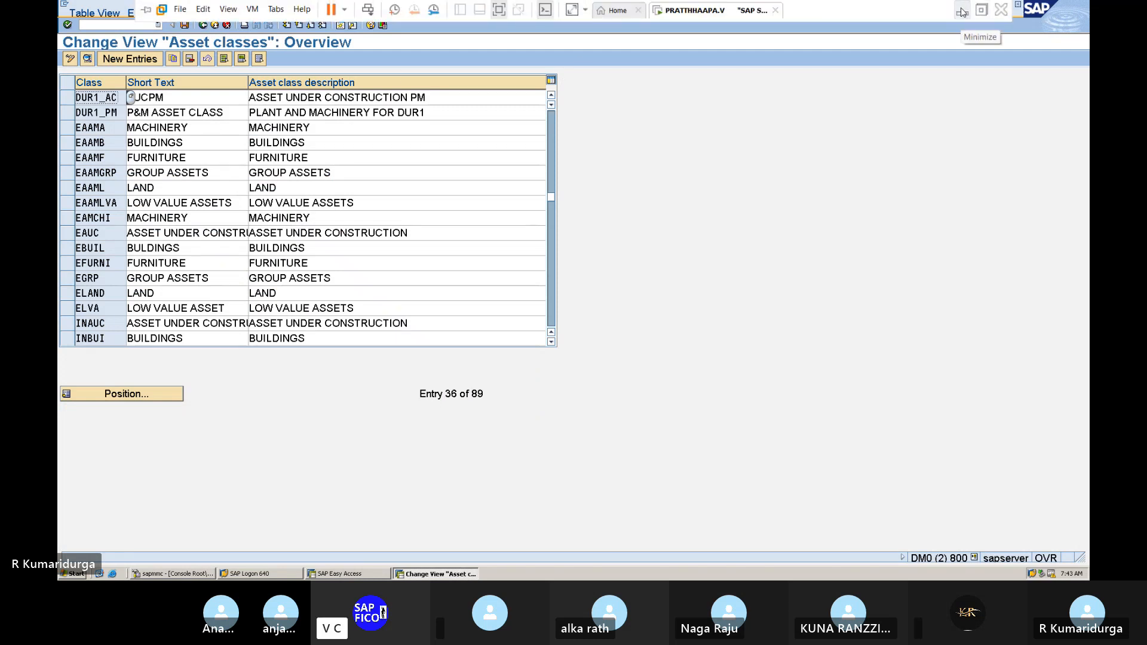
{"action": "left_click", "coordinate": [962, 12]}
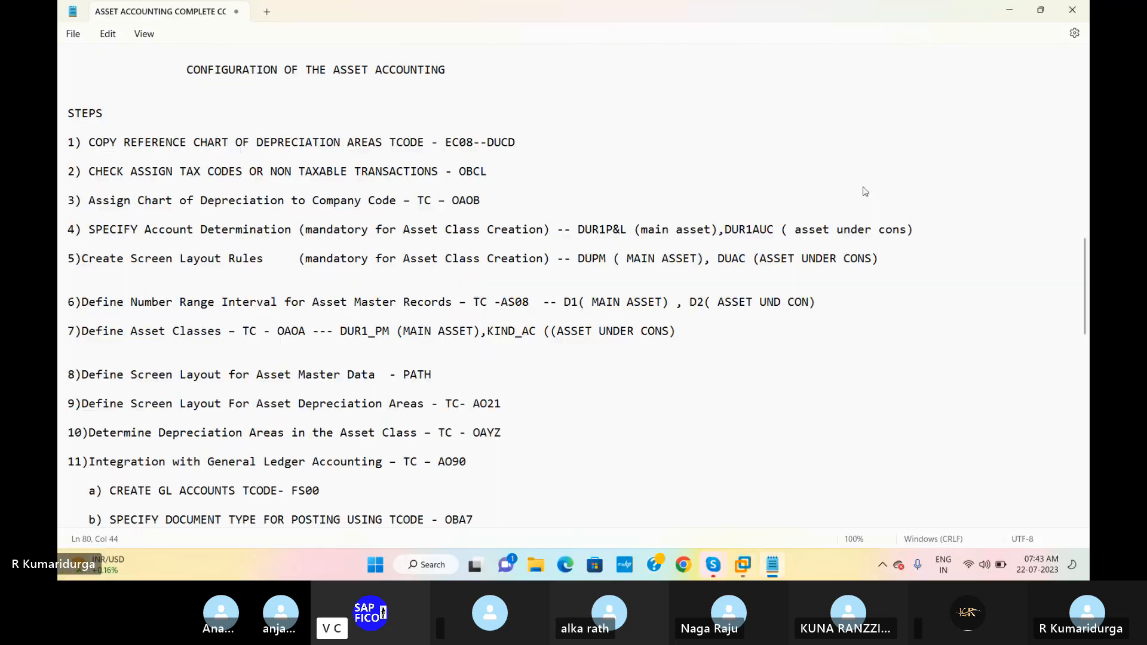
{"action": "left_click", "coordinate": [517, 331]}
{"action": "key", "text": "BackSpace"}
{"action": "key", "text": "BackSpace"}
{"action": "key", "text": "BackSpace"}
{"action": "key", "text": "BackSpace"}
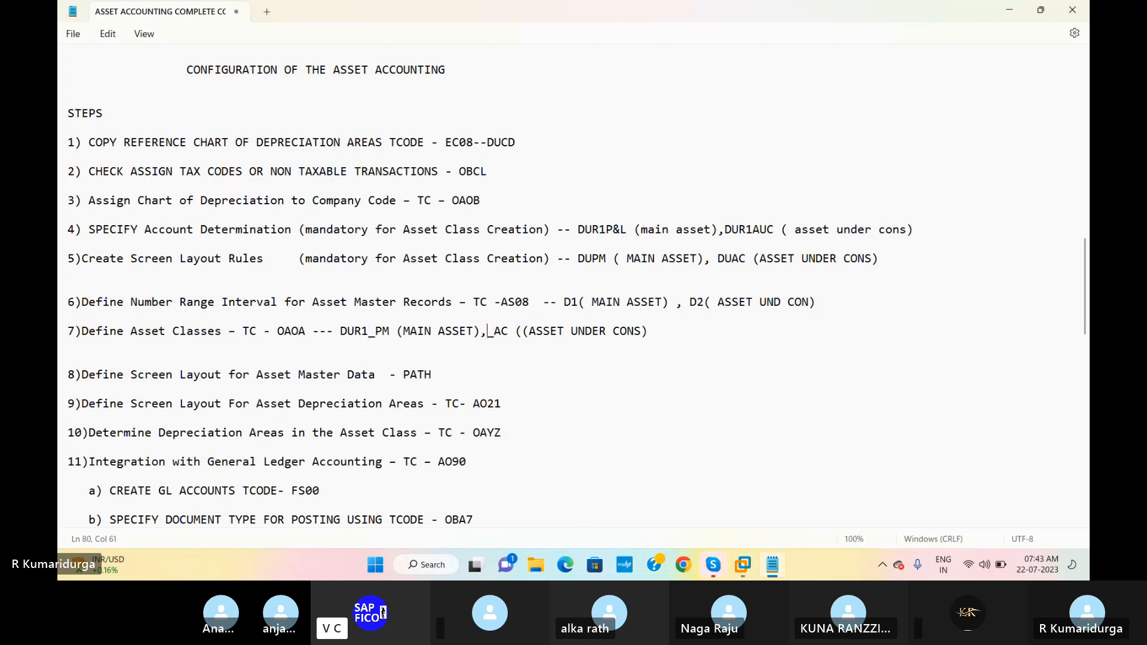
{"action": "type", "text": "DUR1"}
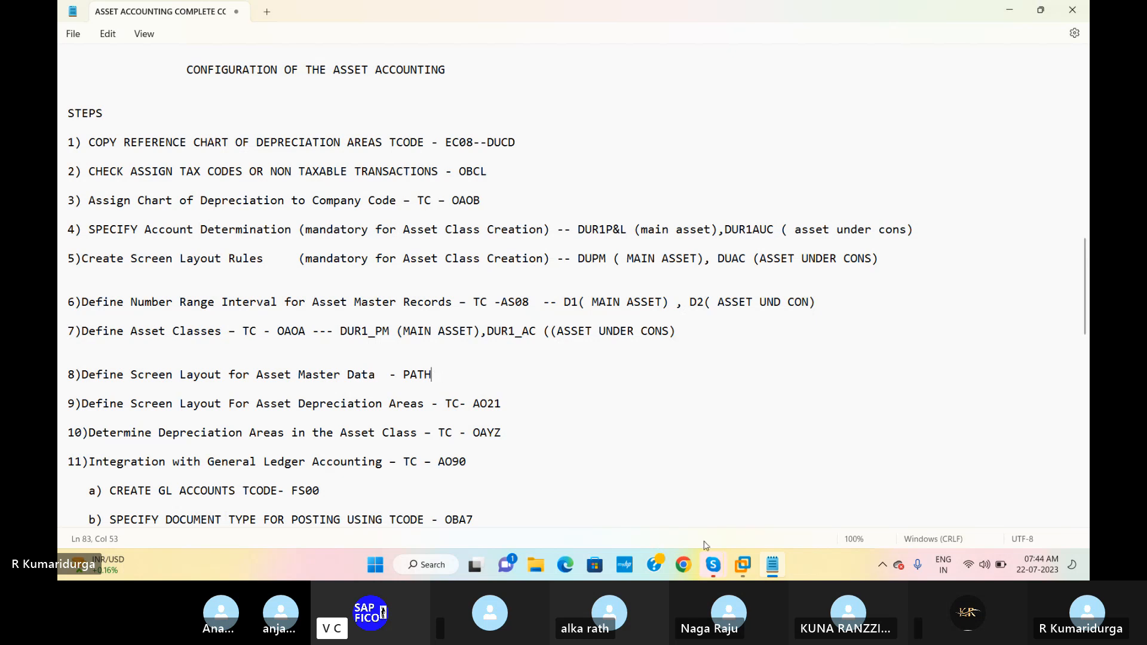
- Switch to the SAP session and open the SAP Reference IMG through transaction SPRO
{"action": "mouse_move", "coordinate": [750, 569]}
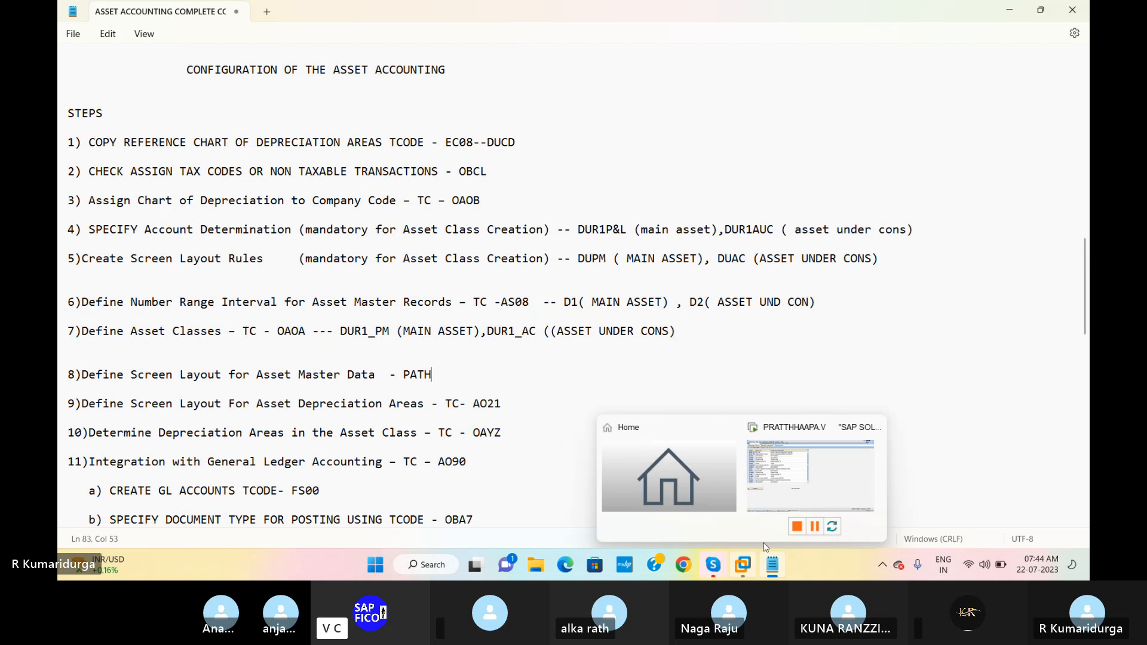
{"action": "left_click", "coordinate": [807, 460]}
{"action": "left_click", "coordinate": [103, 24]}
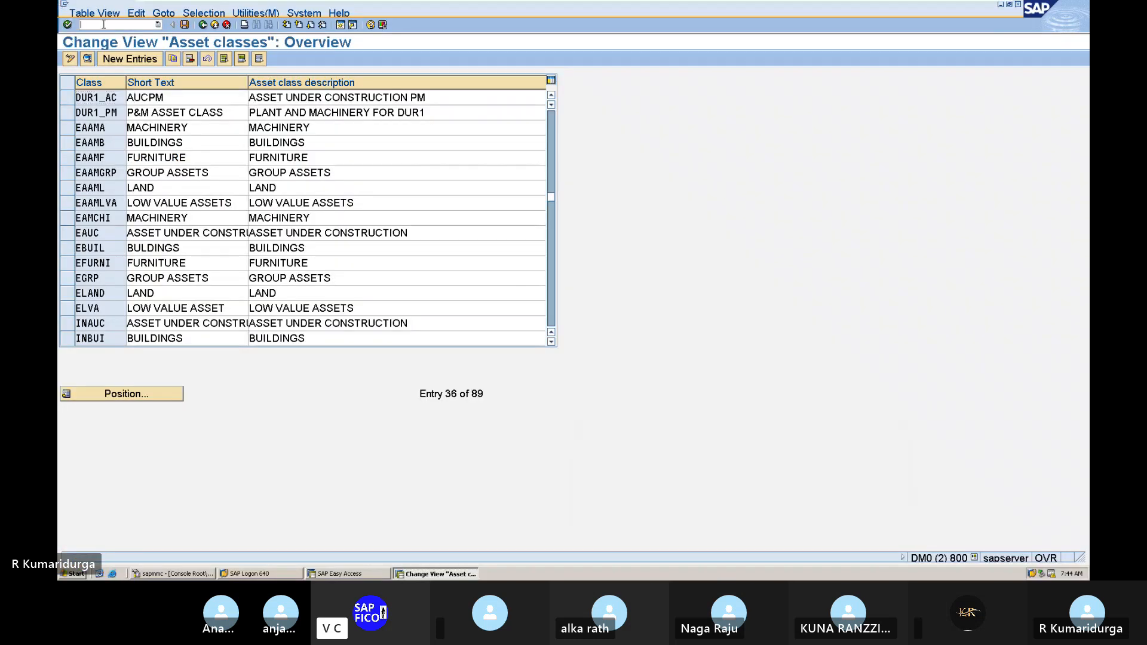
{"action": "type", "text": "/NSPRO"}
{"action": "key", "text": "Return"}
{"action": "left_click", "coordinate": [127, 59]}
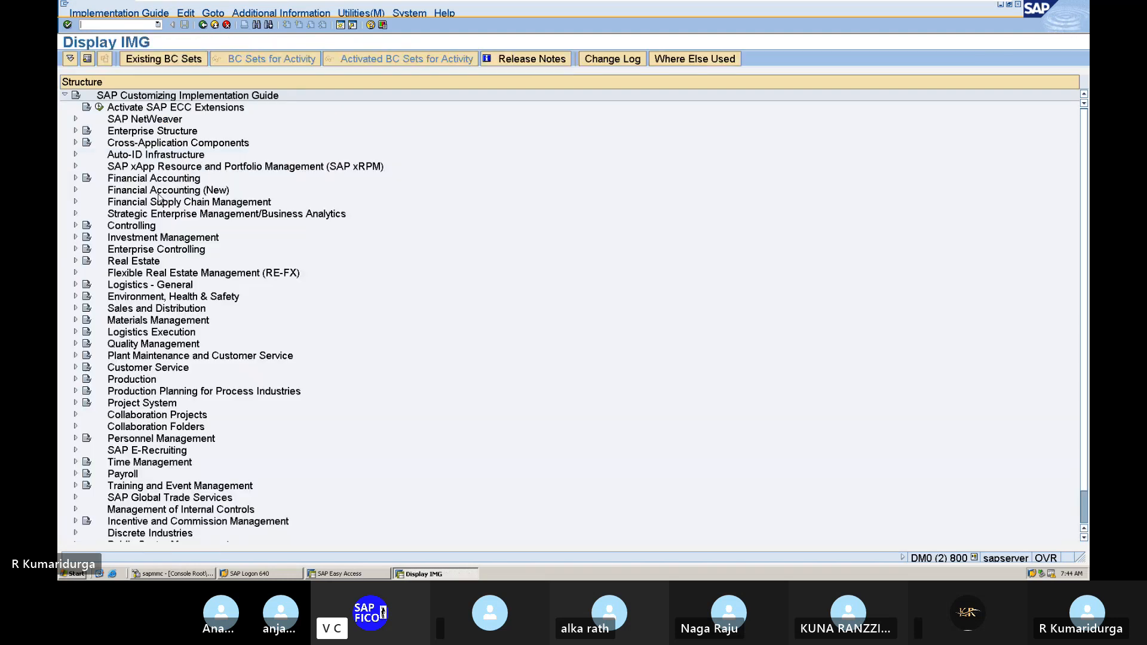
- Open the activity Define Screen Layout for Asset Master Data under Financial Accounting, Asset Accounting, Master Data, Screen Layout
{"action": "left_click", "coordinate": [75, 178]}
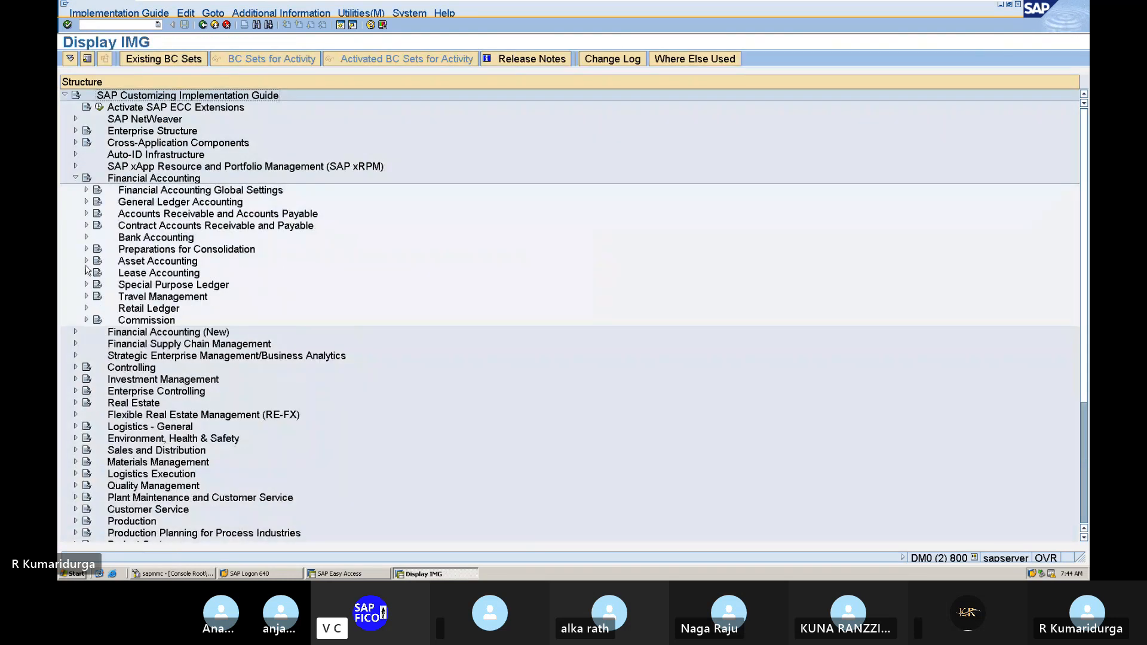
{"action": "left_click", "coordinate": [86, 261]}
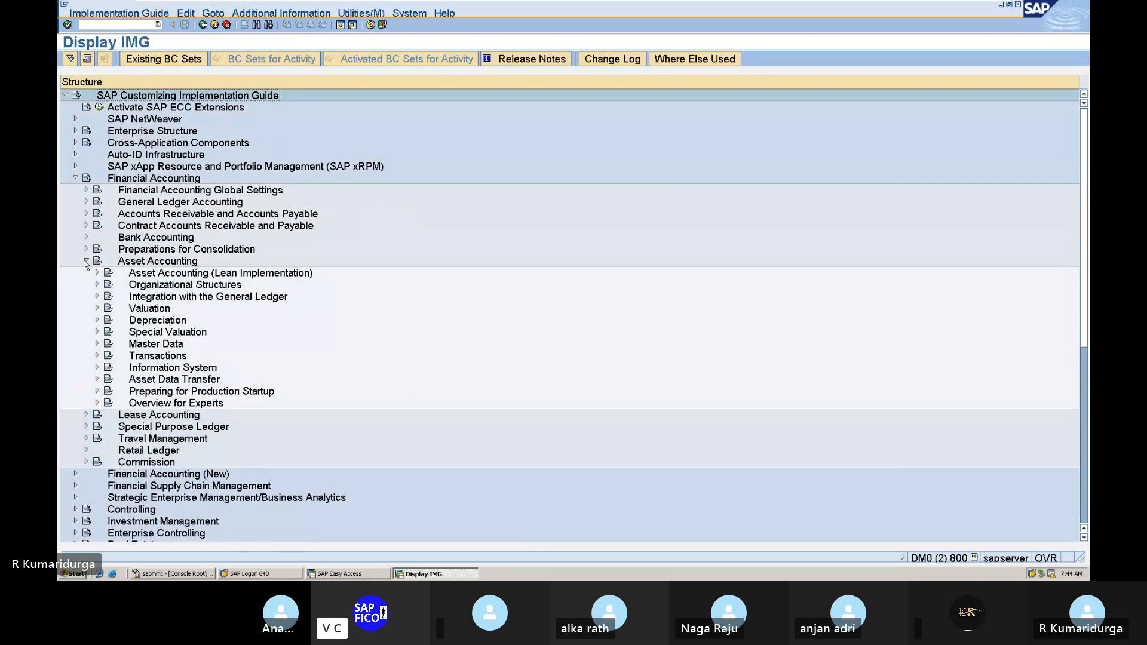
{"action": "left_click", "coordinate": [96, 344]}
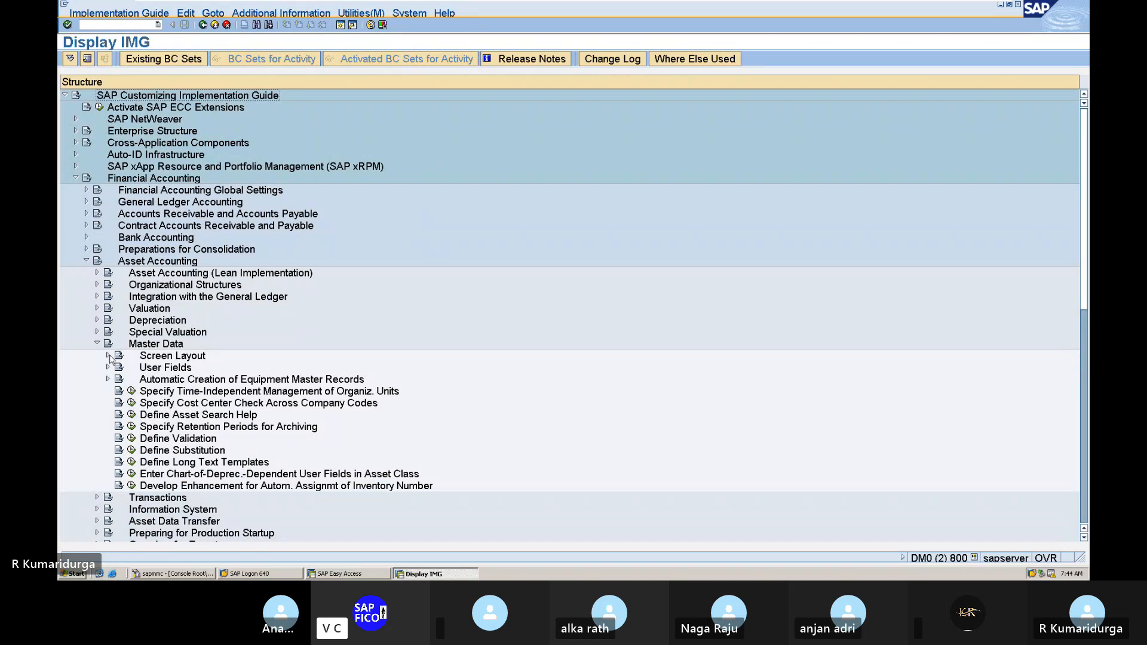
{"action": "left_click", "coordinate": [108, 356]}
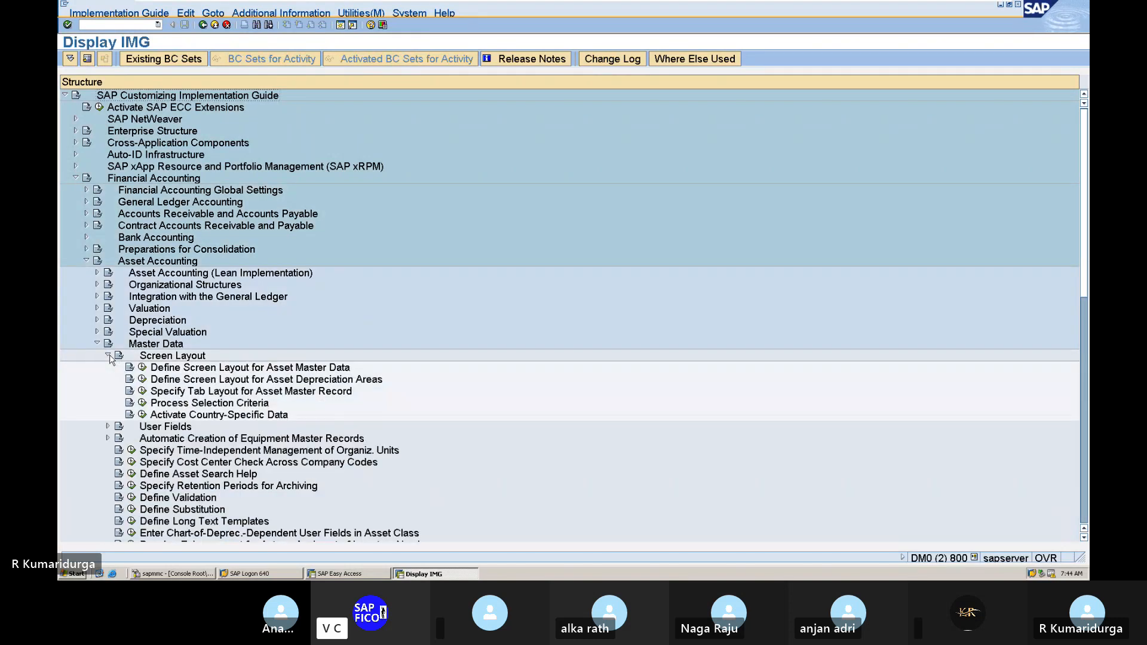
{"action": "left_click", "coordinate": [142, 369]}
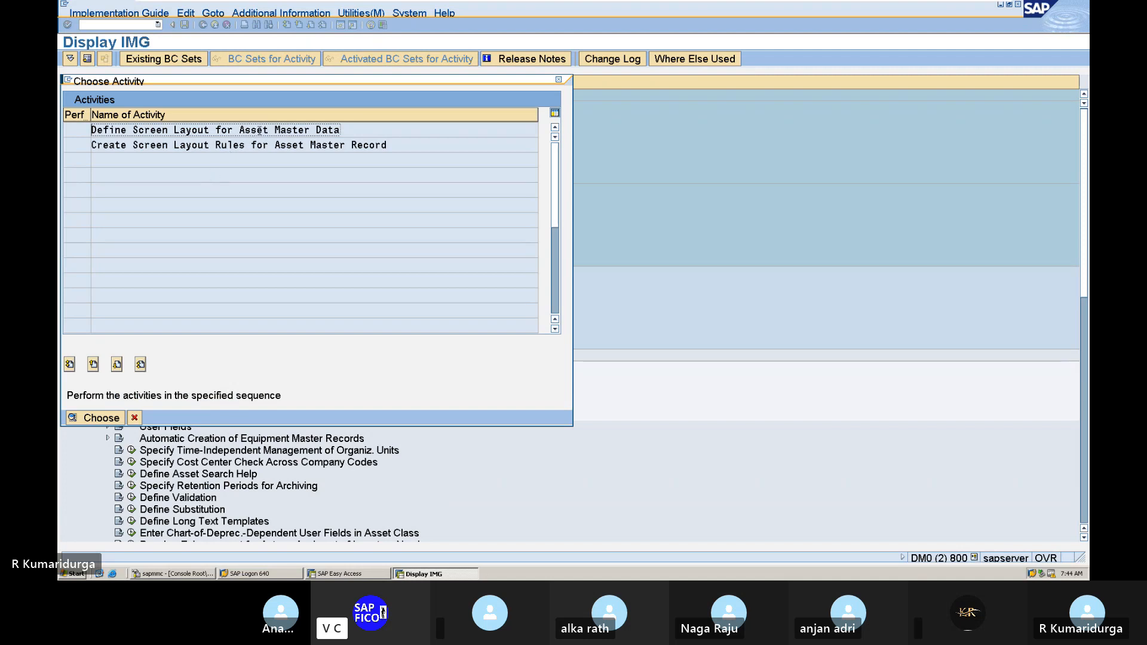
{"action": "double_click", "coordinate": [259, 130]}
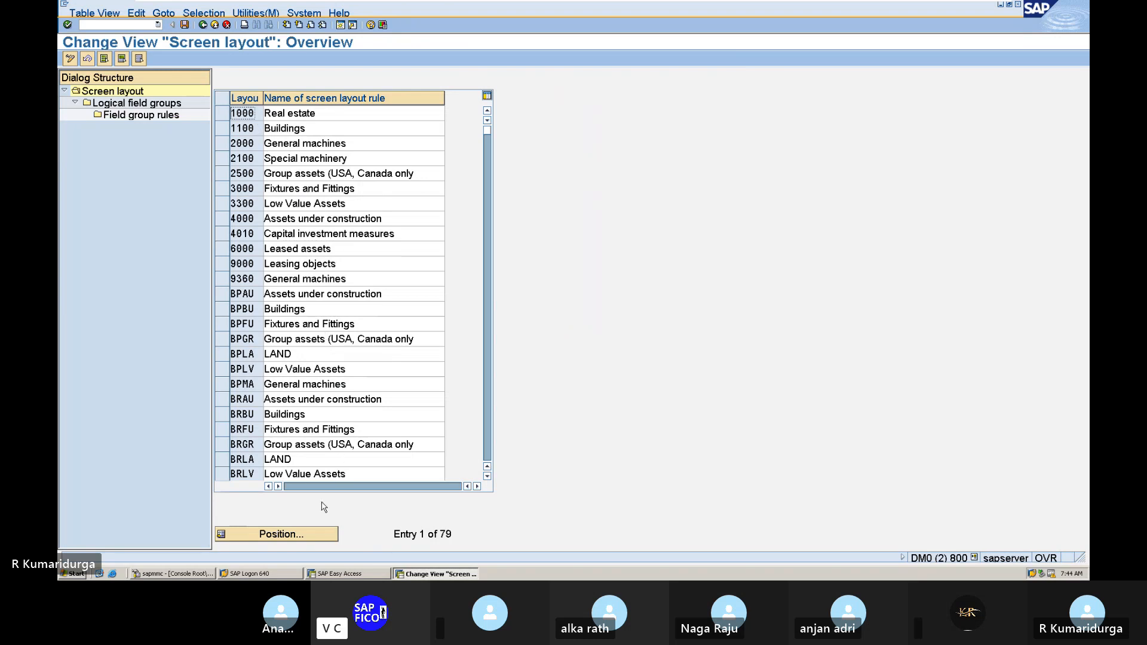
- Locate screen layout DUPM in the overview and open its logical field groups
{"action": "left_click", "coordinate": [303, 534]}
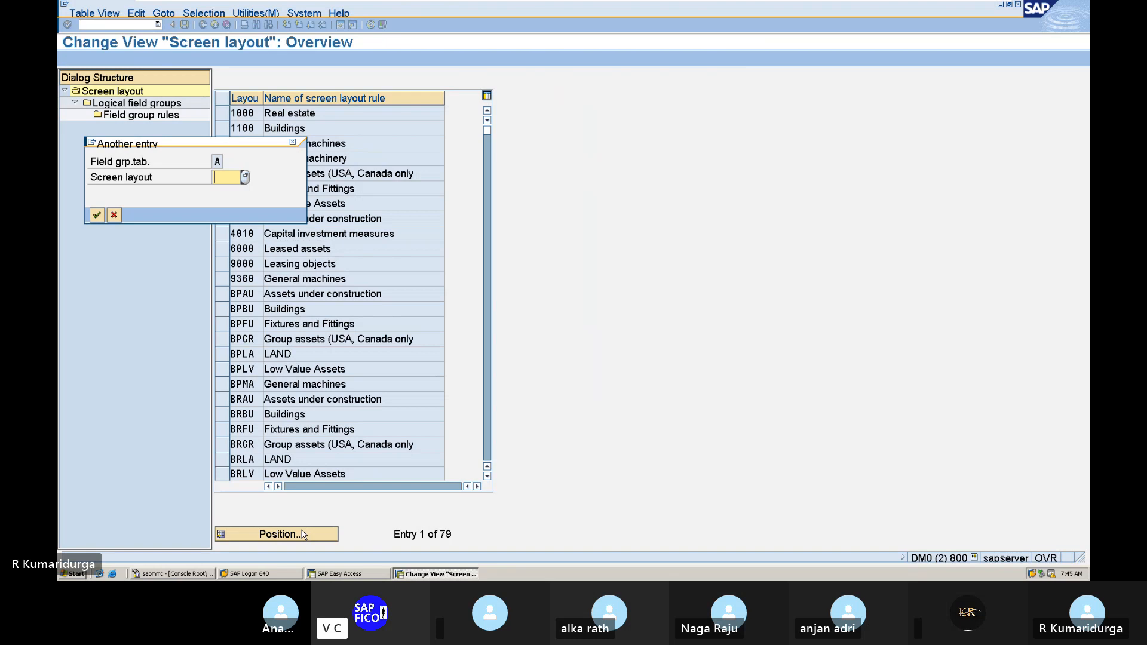
{"action": "type", "text": "DU"}
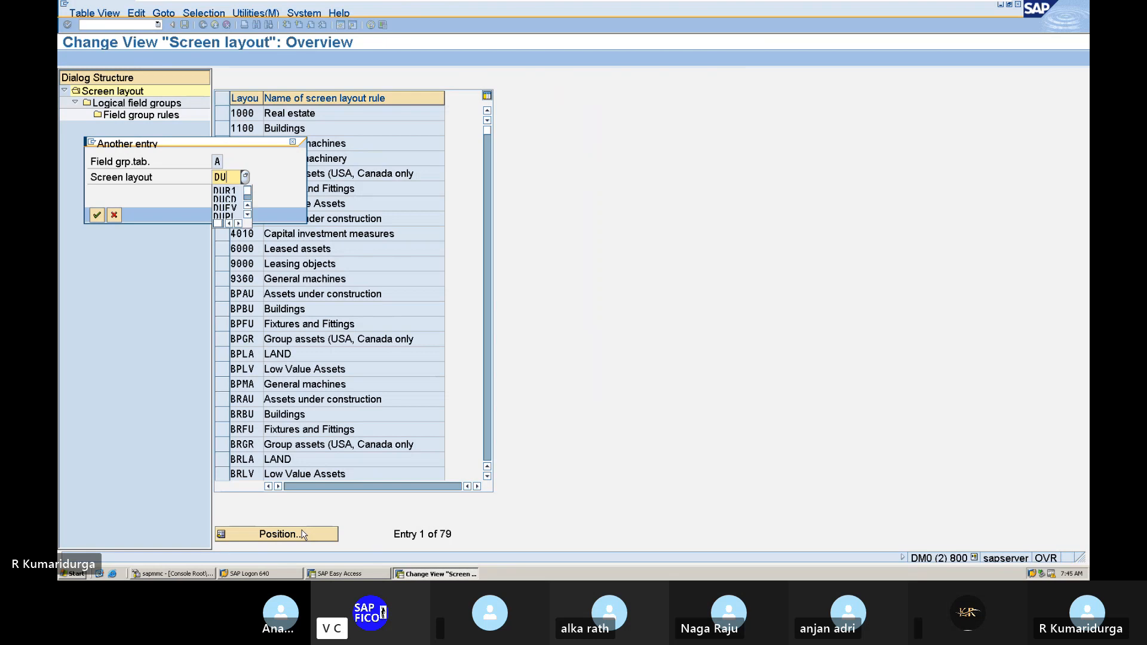
{"action": "type", "text": "PM"}
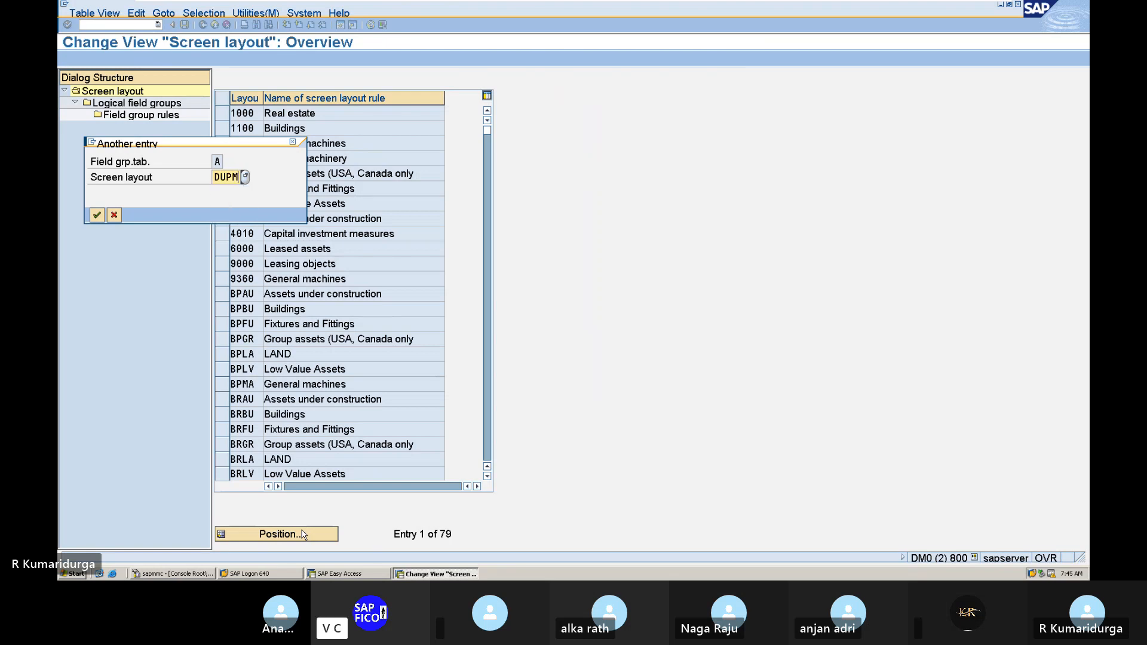
{"action": "key", "text": "Return"}
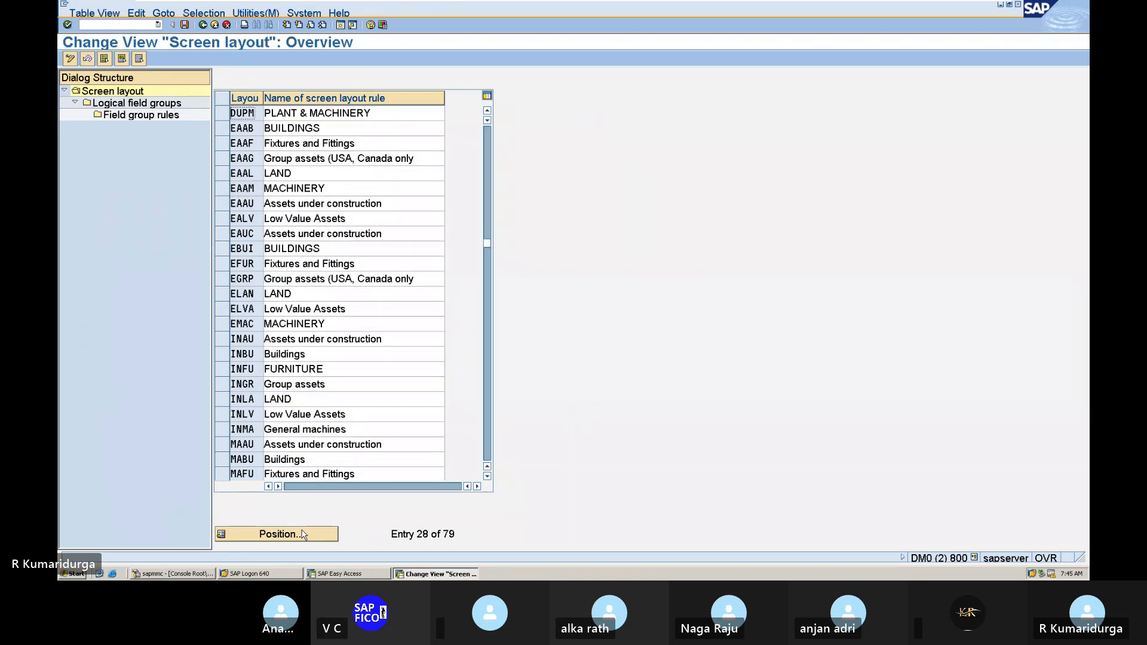
{"action": "left_click", "coordinate": [225, 113]}
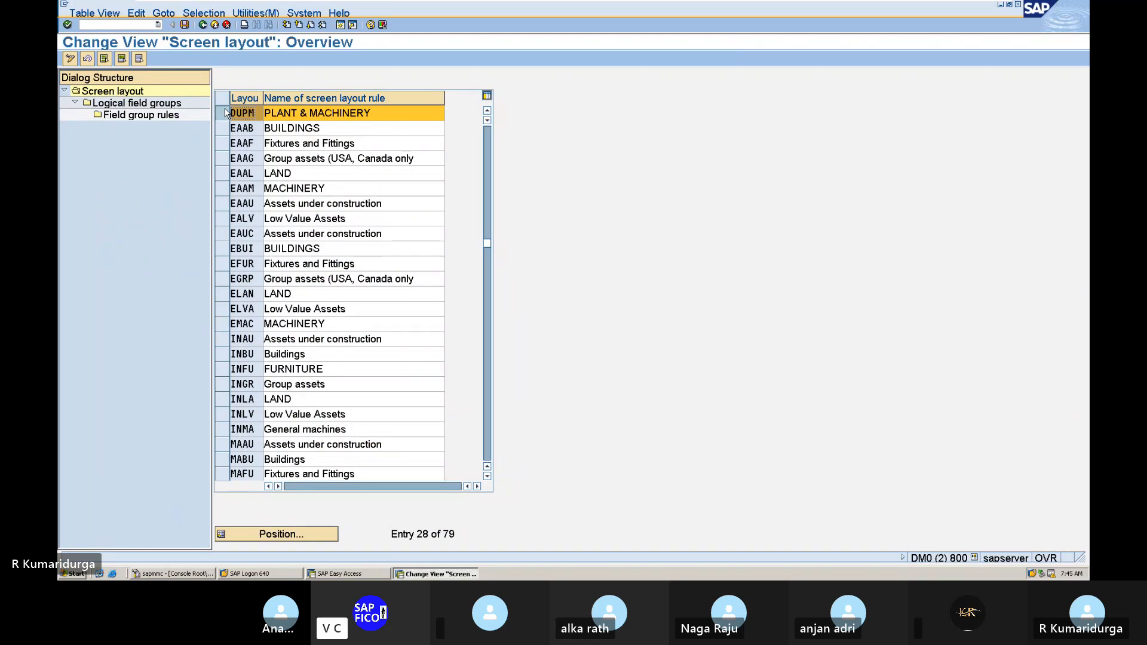
{"action": "double_click", "coordinate": [168, 104]}
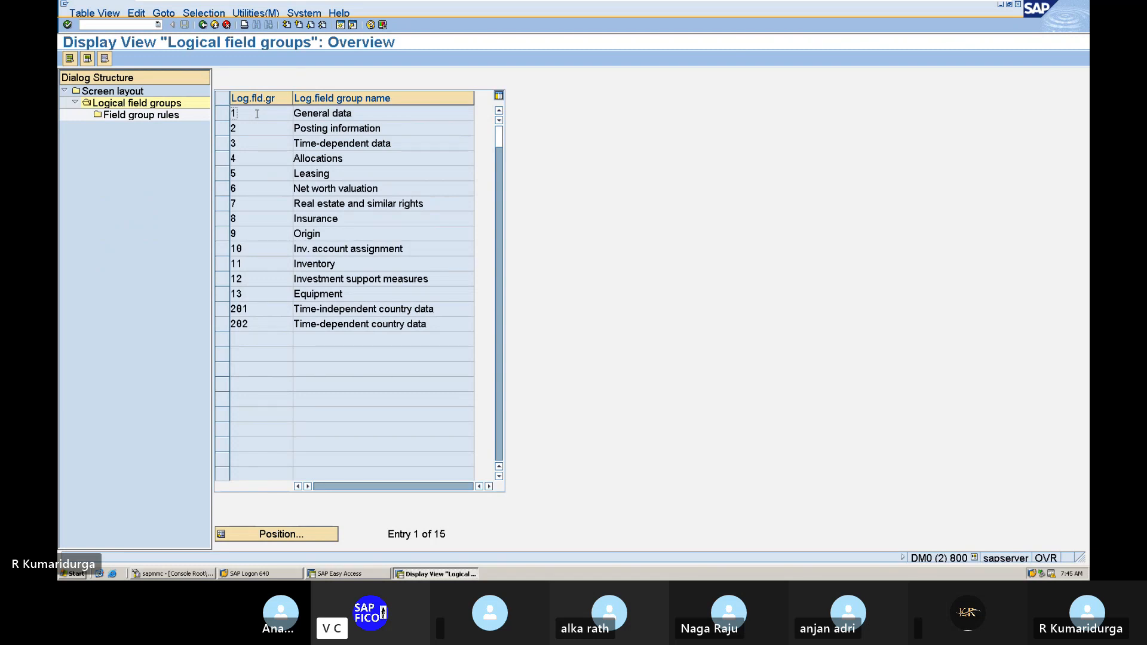
- Review the field group rules of logical field group 2, Posting information, and return to the logical field groups
{"action": "left_click", "coordinate": [330, 144]}
{"action": "left_click", "coordinate": [284, 143]}
{"action": "left_click", "coordinate": [281, 156]}
{"action": "left_click", "coordinate": [288, 131]}
{"action": "double_click", "coordinate": [288, 130]}
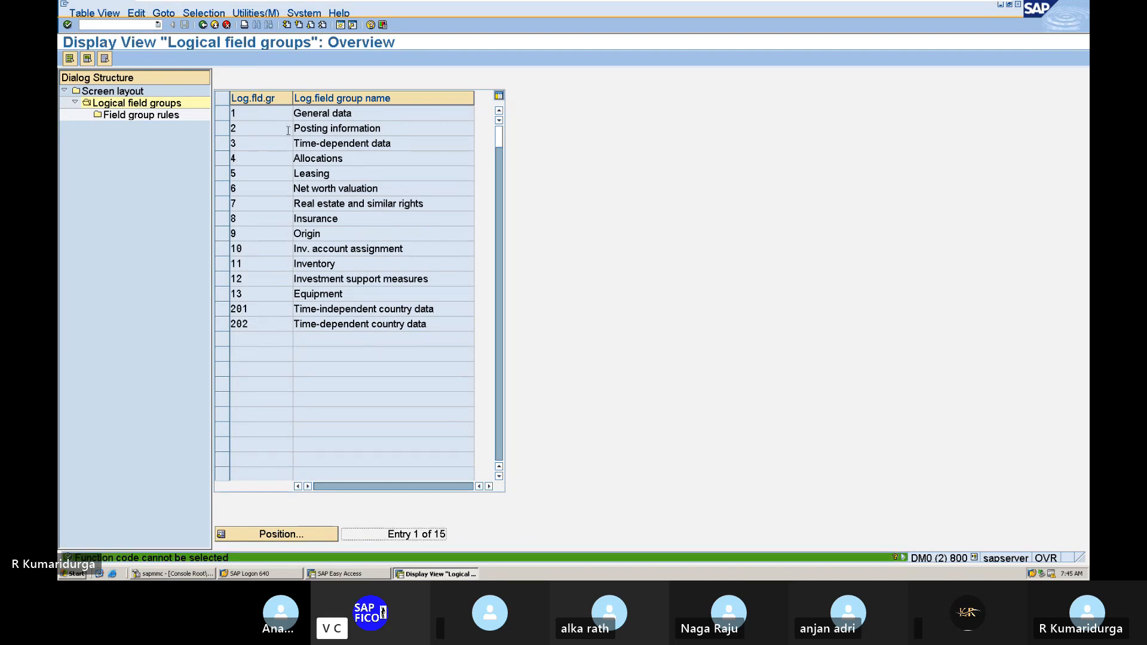
{"action": "double_click", "coordinate": [308, 127]}
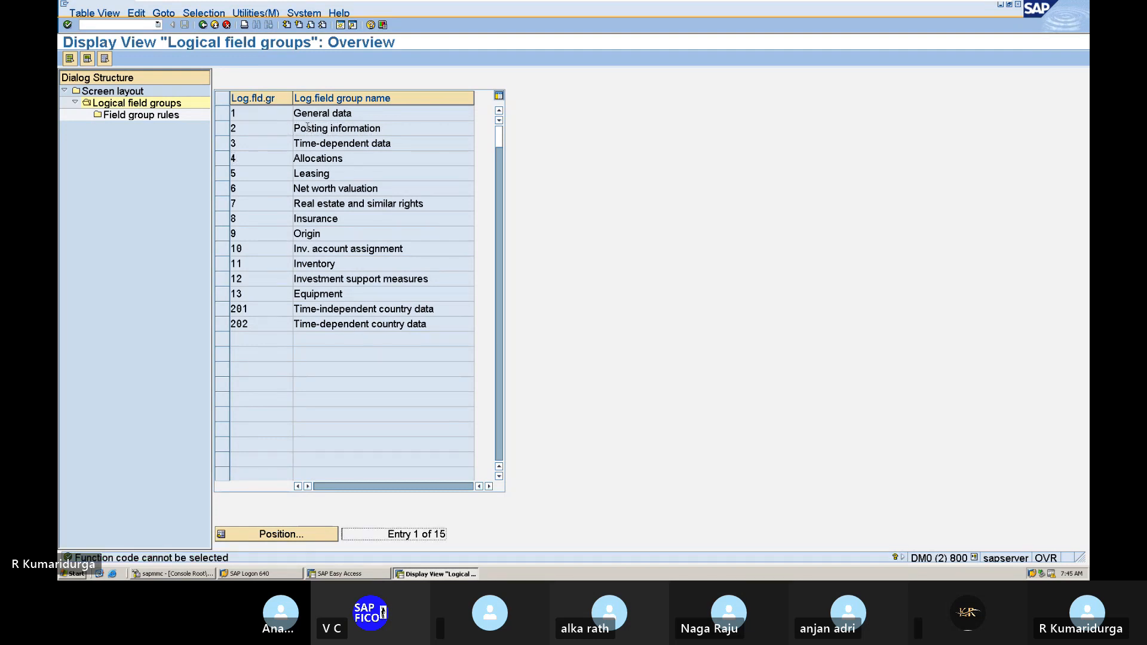
{"action": "left_click", "coordinate": [222, 128]}
{"action": "double_click", "coordinate": [172, 116]}
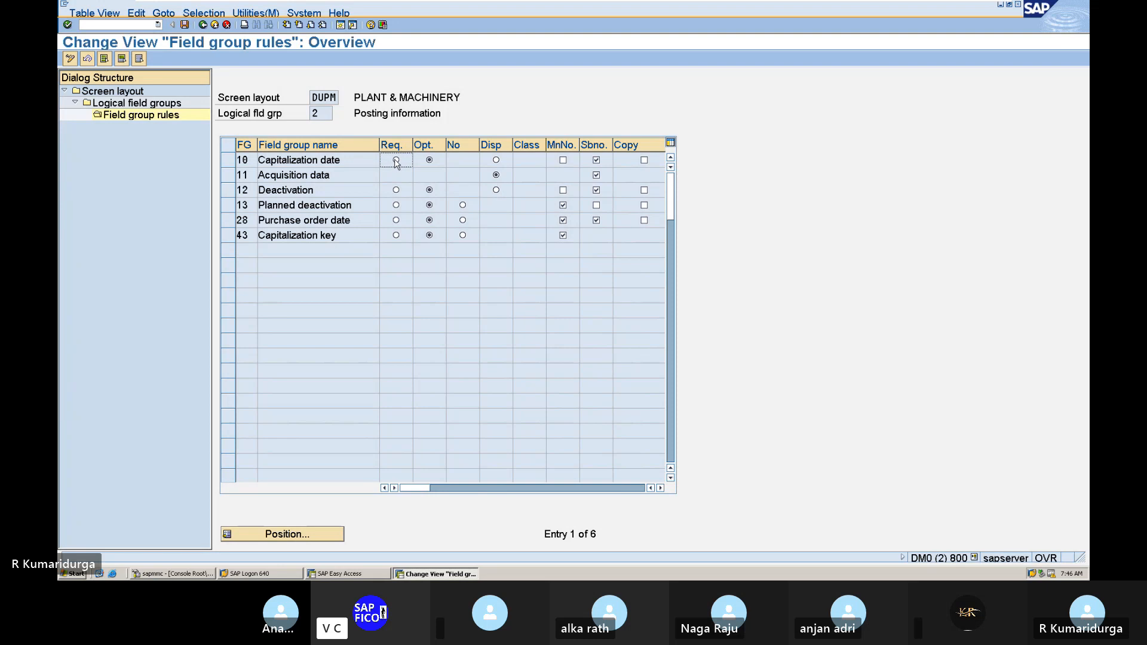
{"action": "left_click", "coordinate": [203, 25]}
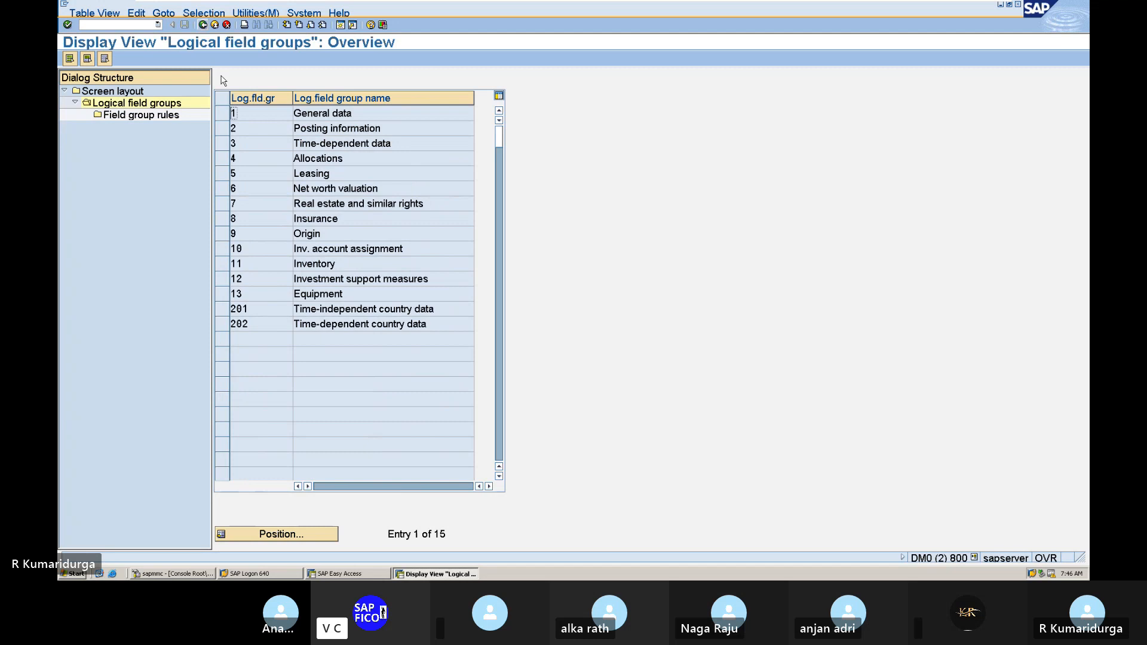
- Make Cost center optional in DUPM's Time-dependent data field group rules, save to the customizing request, and return to the logical field groups
{"action": "left_click", "coordinate": [220, 144]}
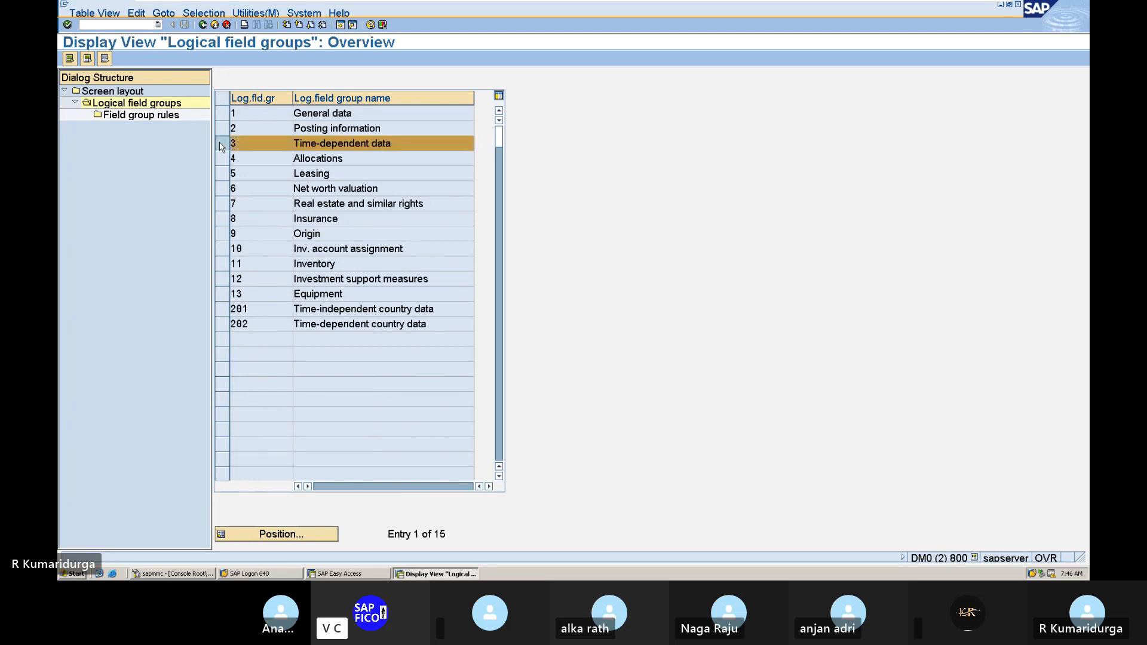
{"action": "double_click", "coordinate": [168, 115]}
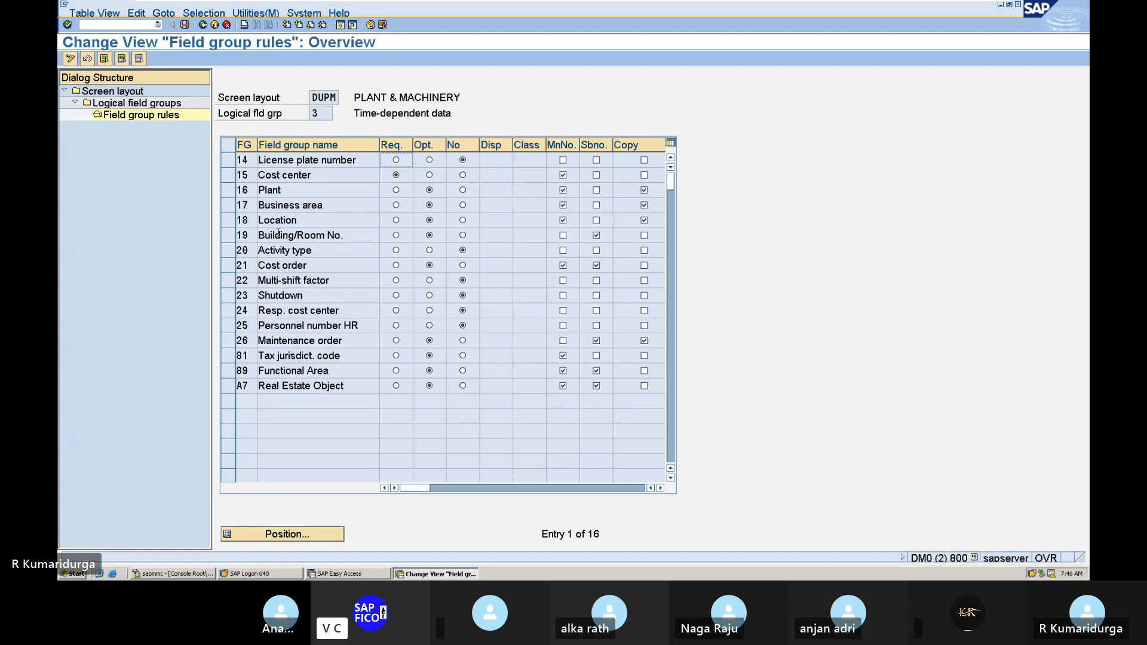
{"action": "left_click", "coordinate": [429, 176]}
{"action": "left_click", "coordinate": [185, 23]}
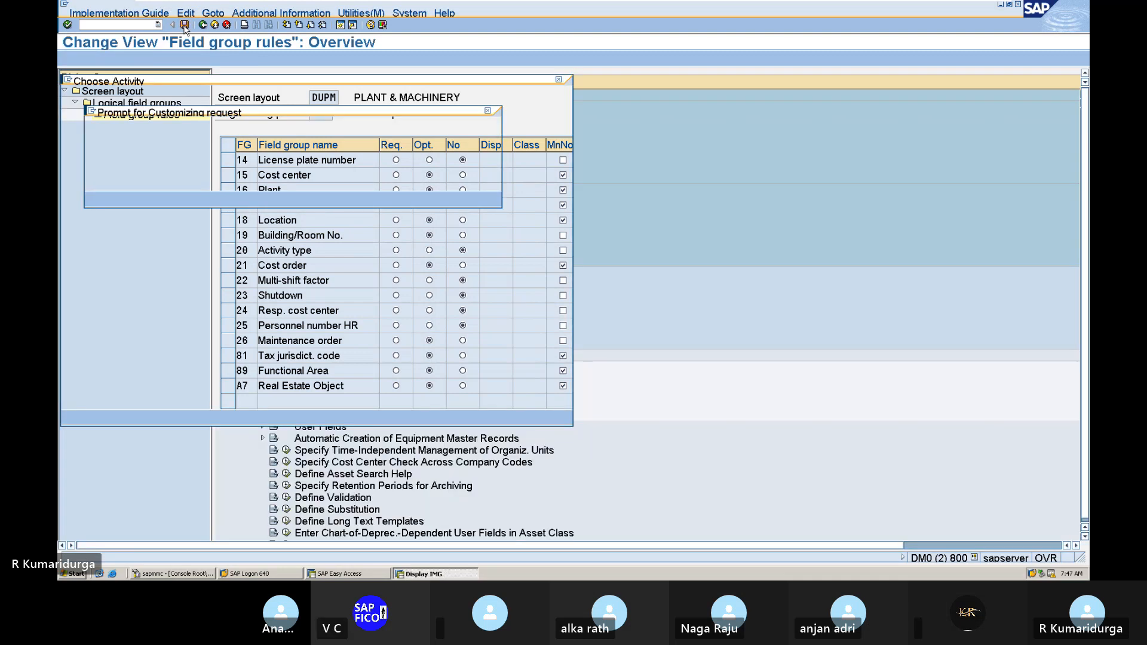
{"action": "key", "text": "Return"}
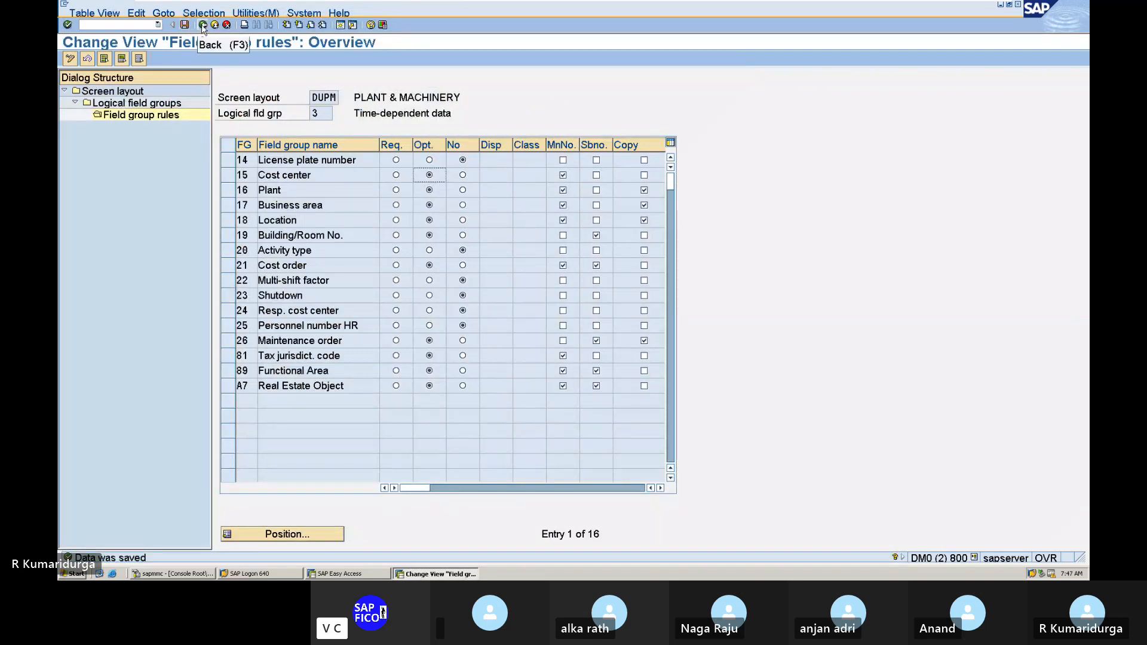
{"action": "left_click", "coordinate": [203, 25]}
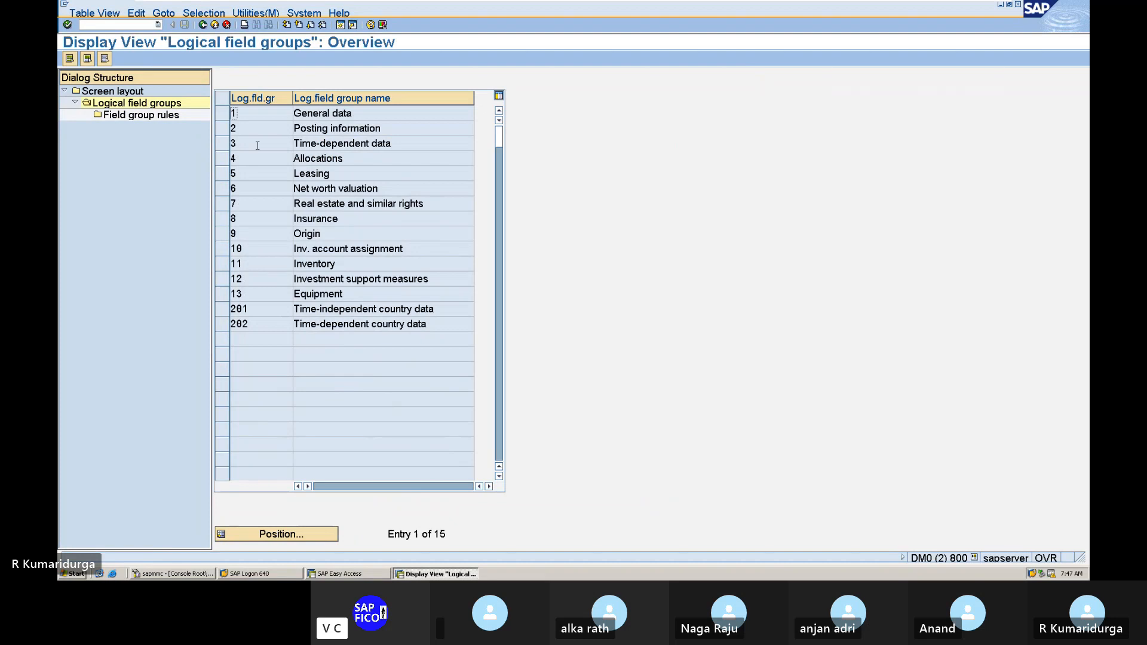
- Recheck the field group rules of Time-dependent data for layout DUPM and go back to the logical field groups
{"action": "left_click", "coordinate": [222, 143]}
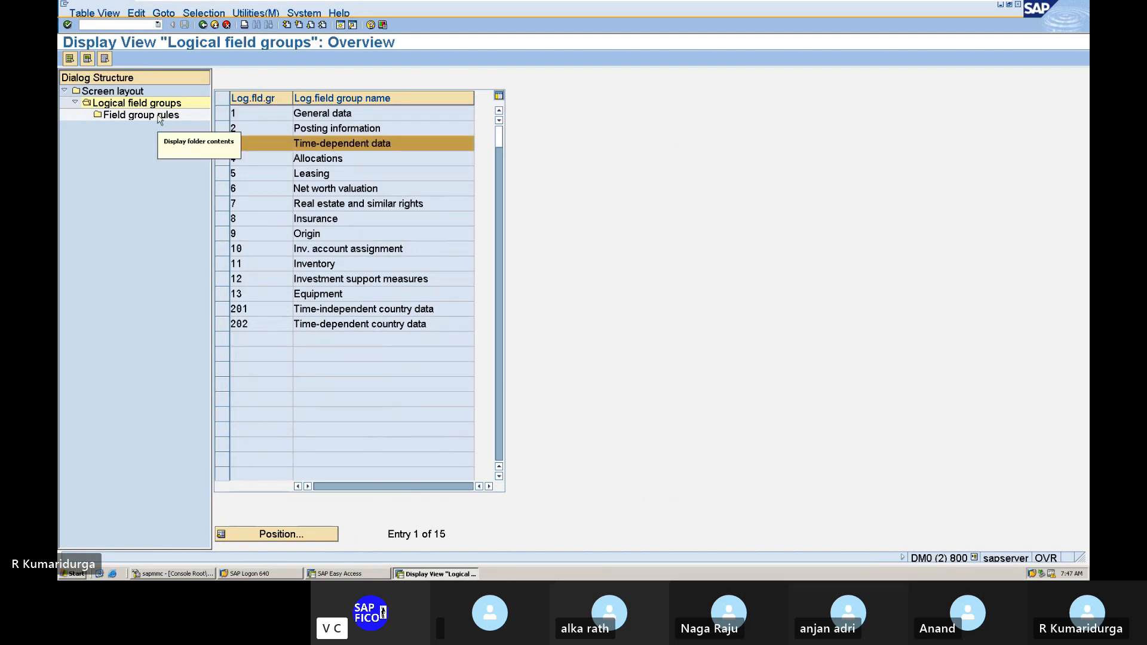
{"action": "double_click", "coordinate": [159, 116]}
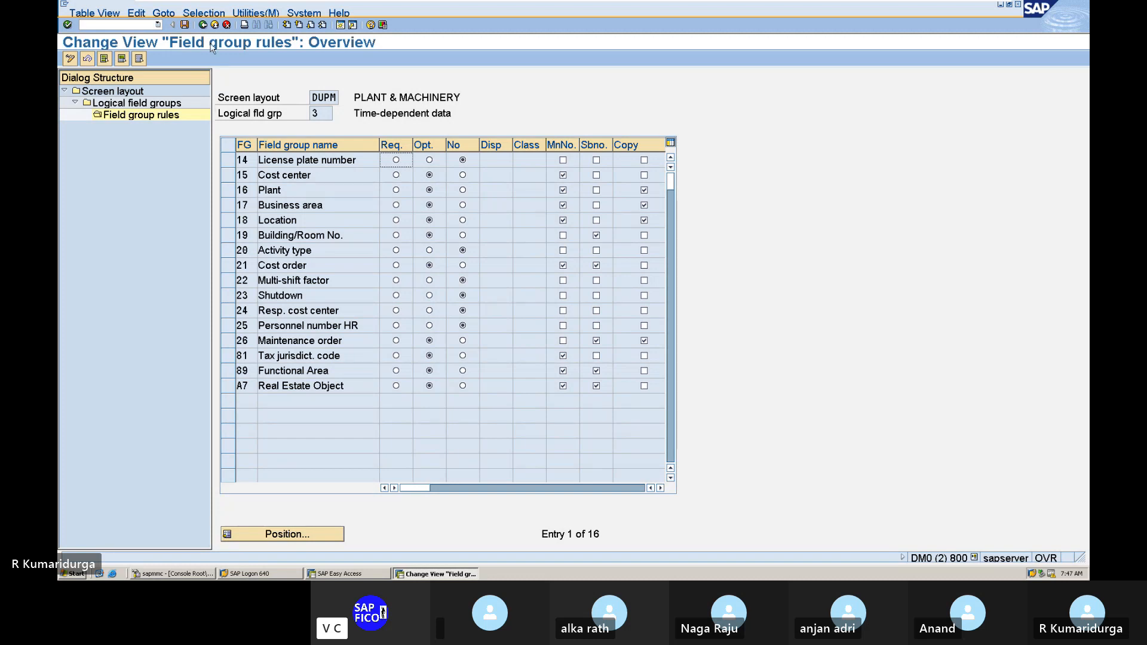
{"action": "left_click", "coordinate": [203, 25]}
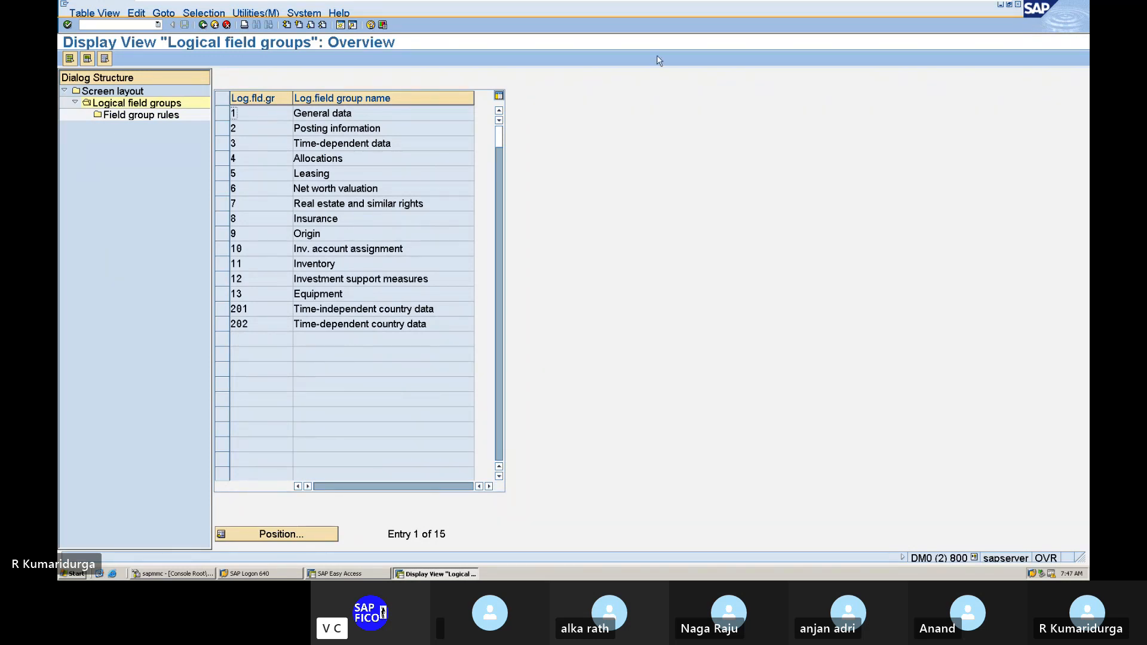
- Look up the transaction code of step 9 in the Notepad list and open transaction AO21 in SAP
{"action": "mouse_move", "coordinate": [728, 3]}
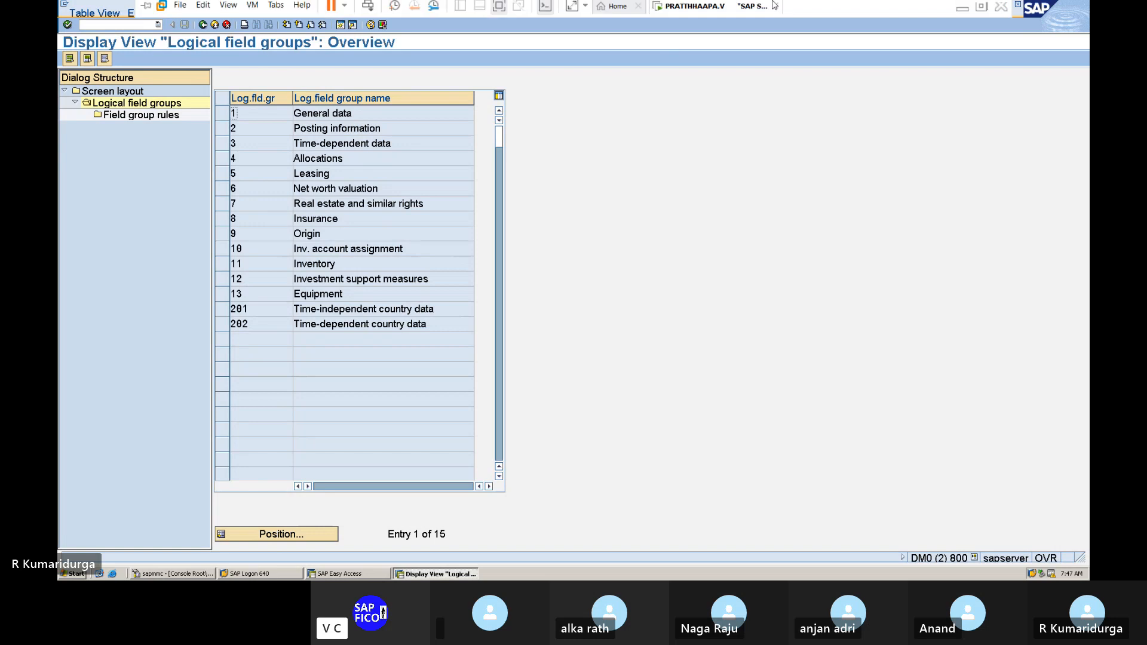
{"action": "left_click", "coordinate": [963, 13]}
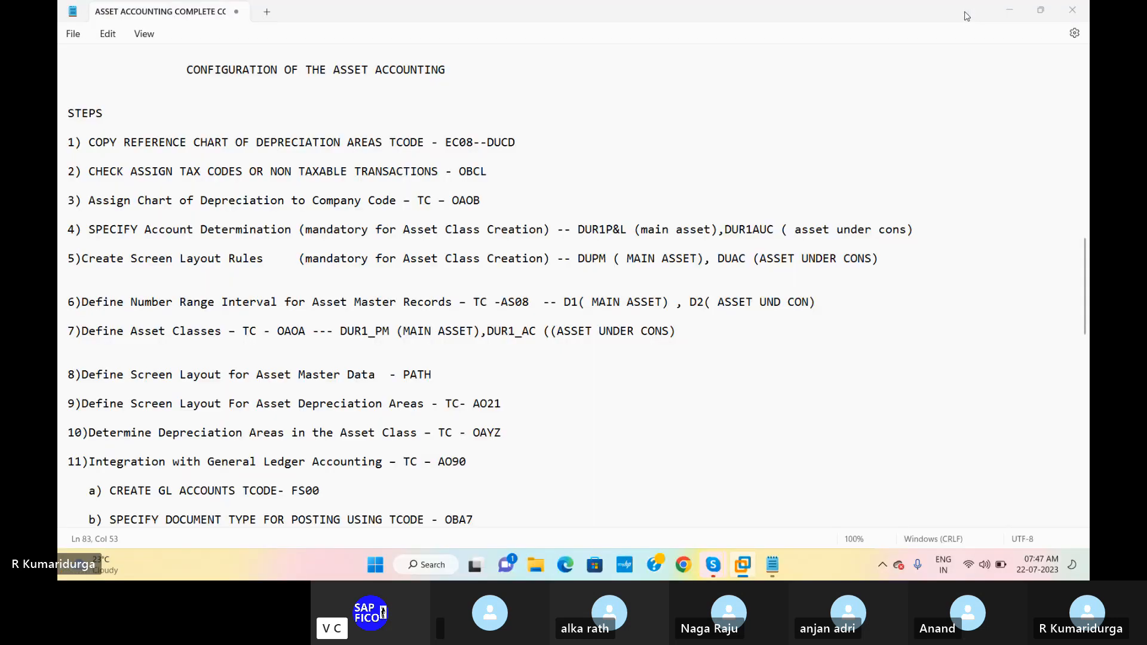
{"action": "left_click", "coordinate": [516, 405]}
{"action": "mouse_move", "coordinate": [742, 564]}
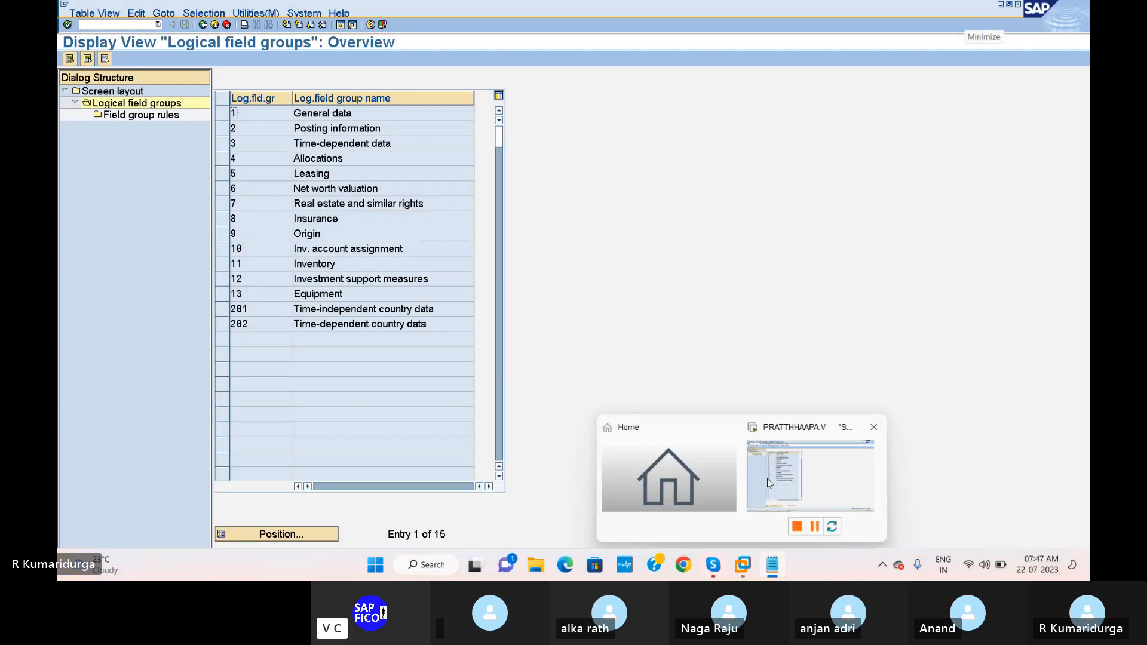
{"action": "left_click", "coordinate": [768, 478]}
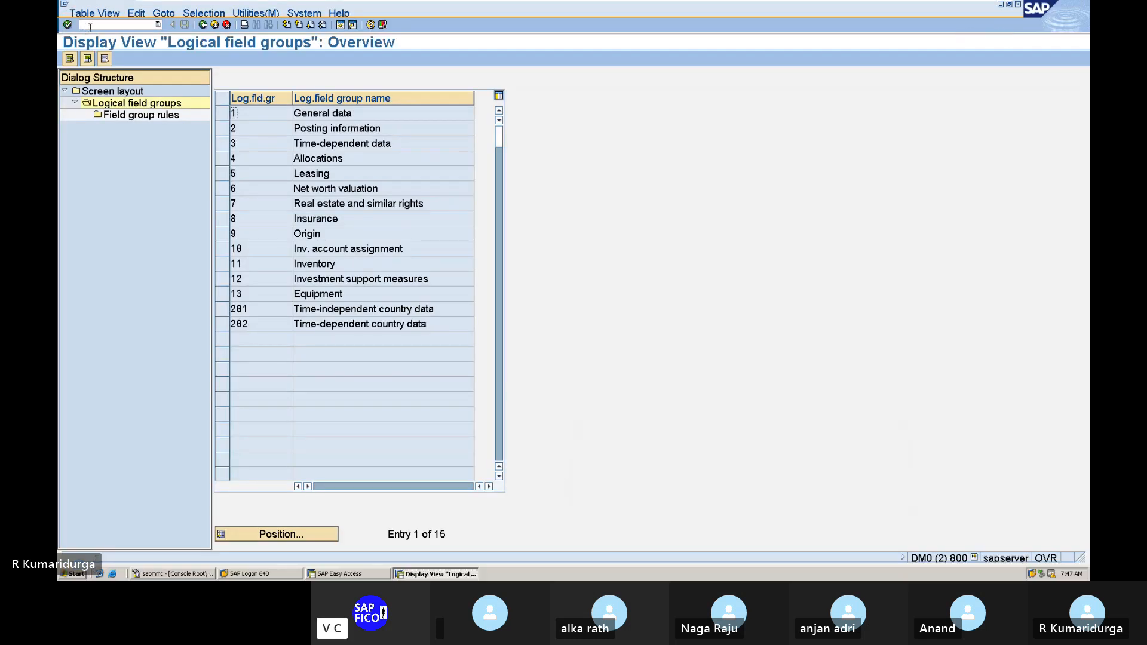
{"action": "type", "text": "/NA02"}
{"action": "key", "text": "Return"}
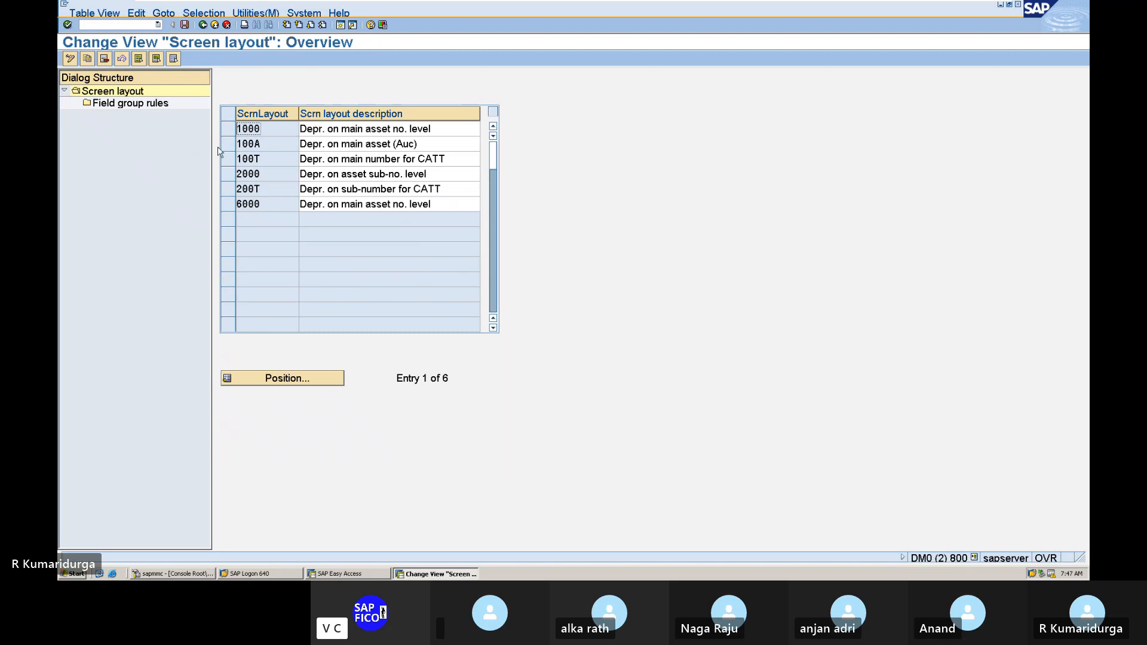
- Select screen layout 2000, Depr. on asset sub-no. level, and open its field group rules
{"action": "left_click", "coordinate": [227, 132]}
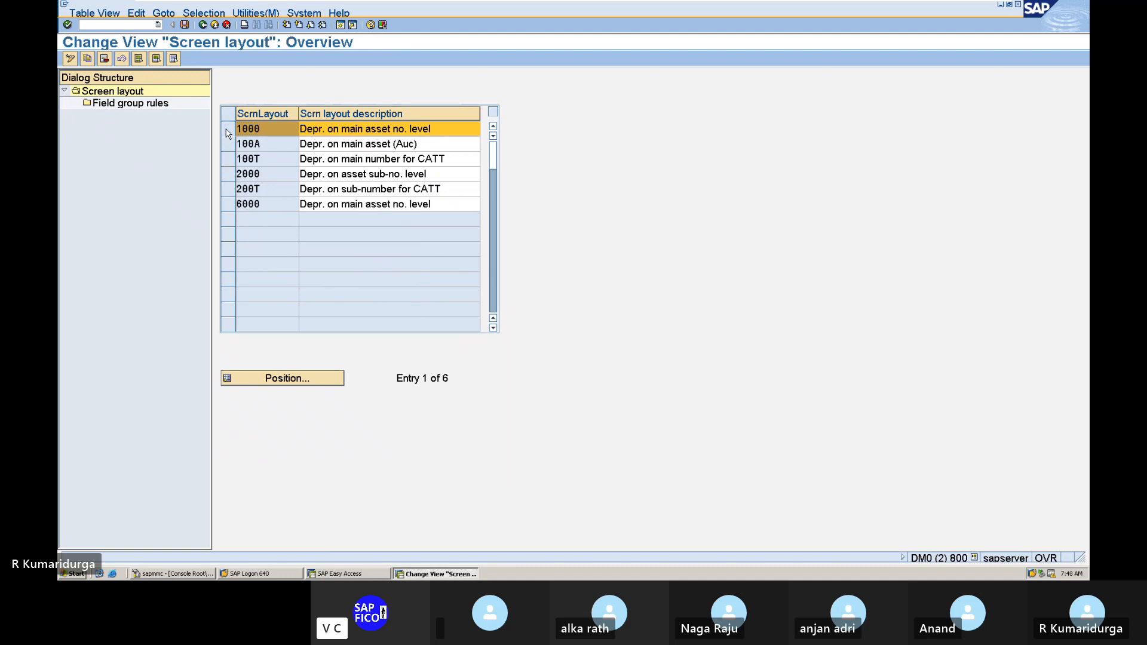
{"action": "left_click", "coordinate": [228, 133]}
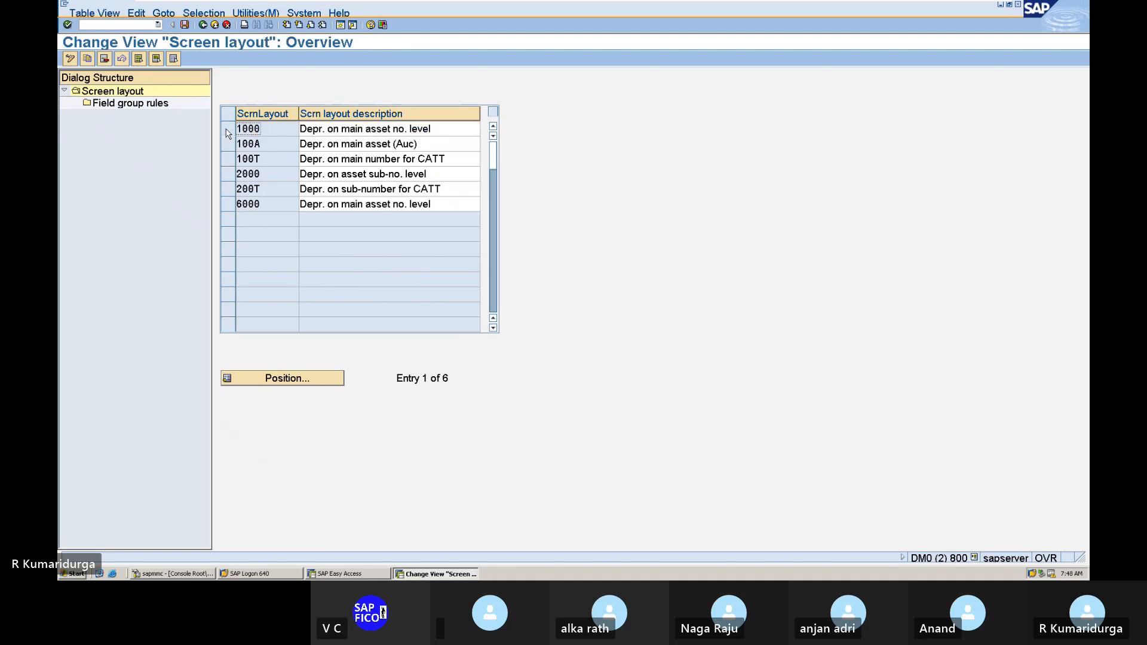
{"action": "left_click", "coordinate": [228, 133]}
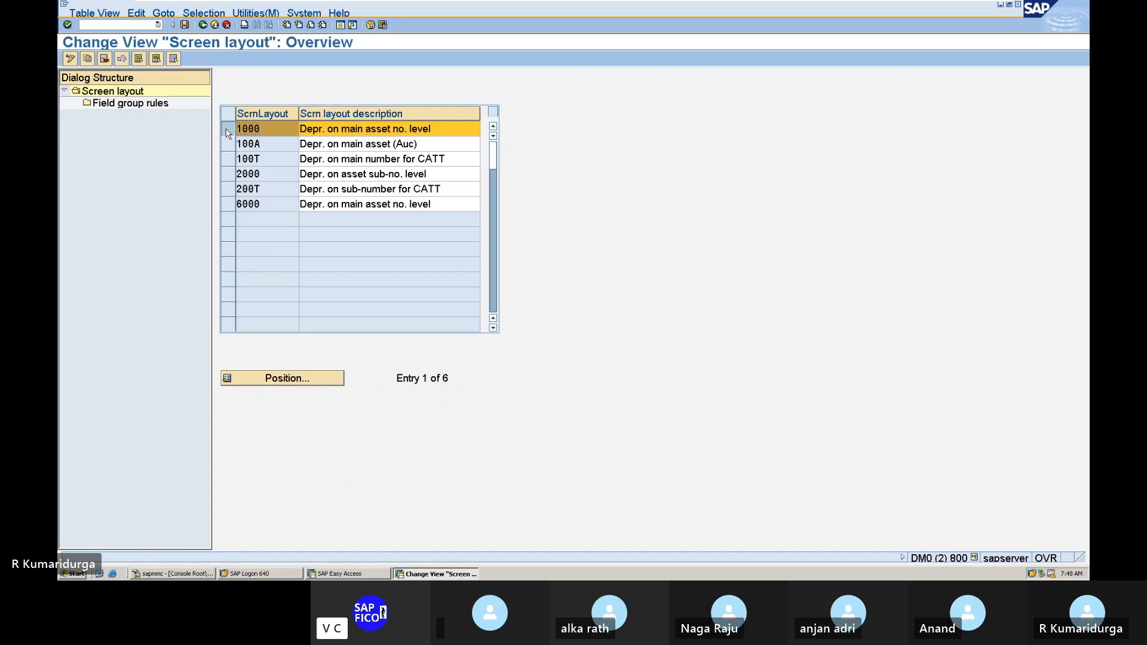
{"action": "left_click", "coordinate": [228, 132]}
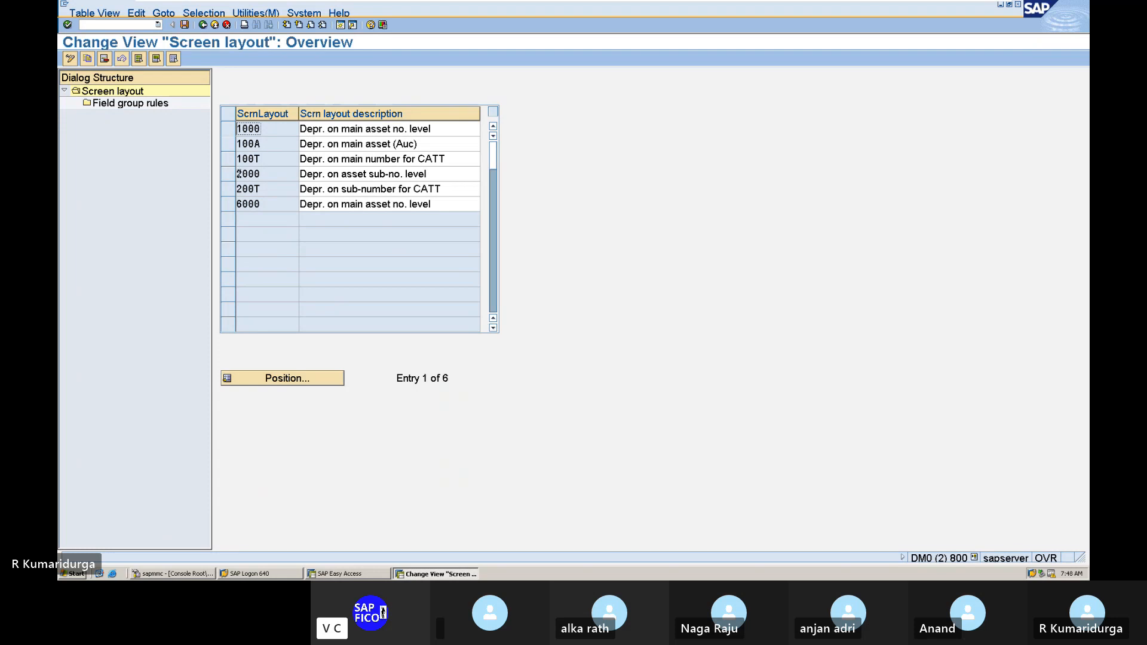
{"action": "left_click", "coordinate": [228, 174]}
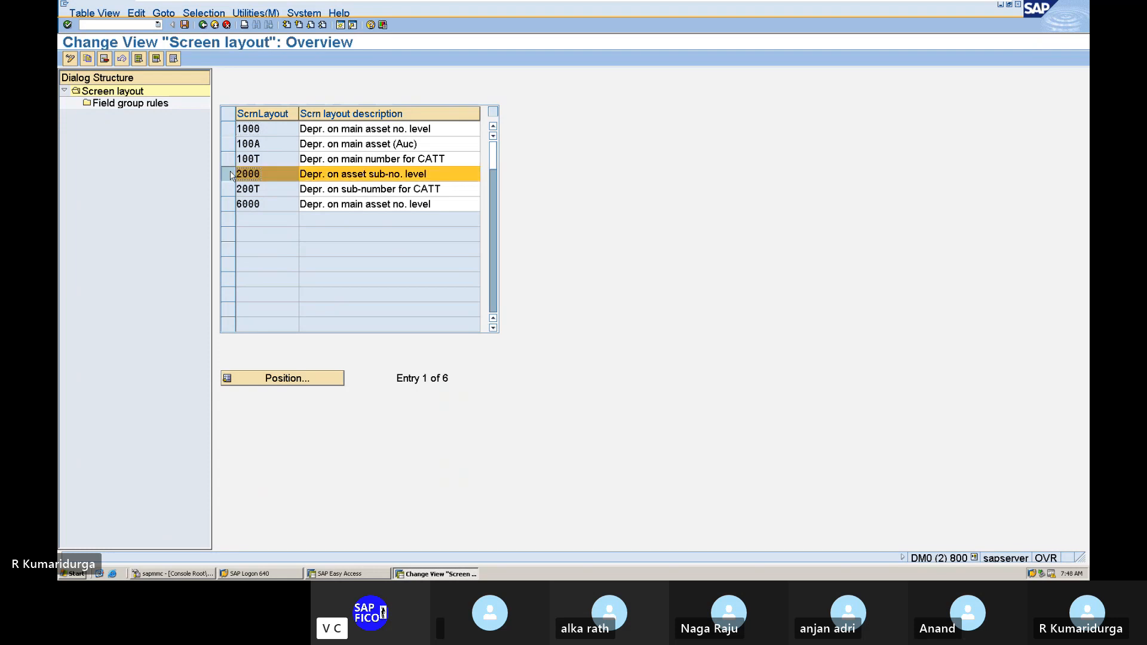
{"action": "double_click", "coordinate": [168, 104]}
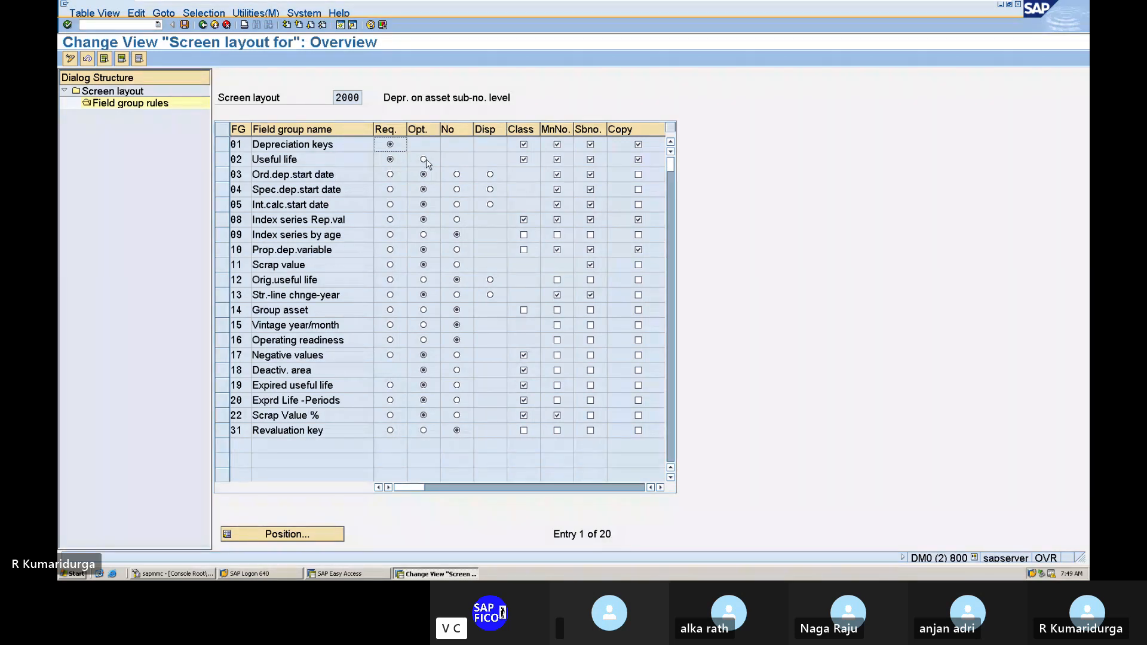
- In layout 2000, keep Useful life required, remove class-level maintenance for Depreciation keys, and save to the ASSET ACCOUNTING DUR1 customizing request
{"action": "left_click", "coordinate": [390, 160]}
{"action": "left_click", "coordinate": [524, 146]}
{"action": "left_click", "coordinate": [186, 27]}
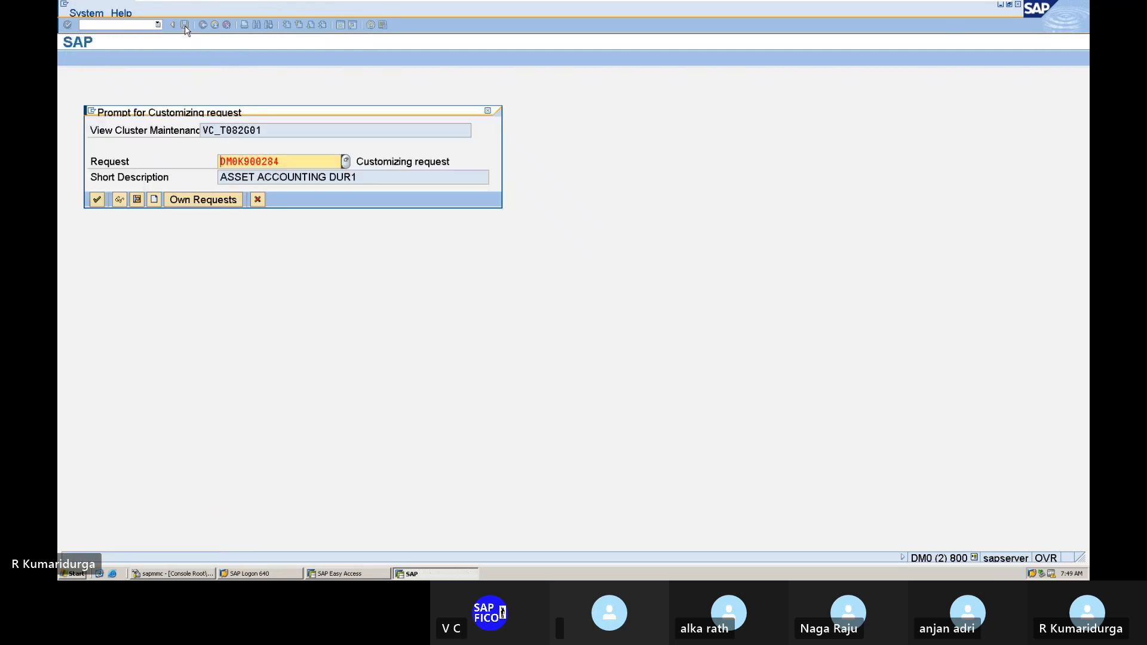
{"action": "key", "text": "Return"}
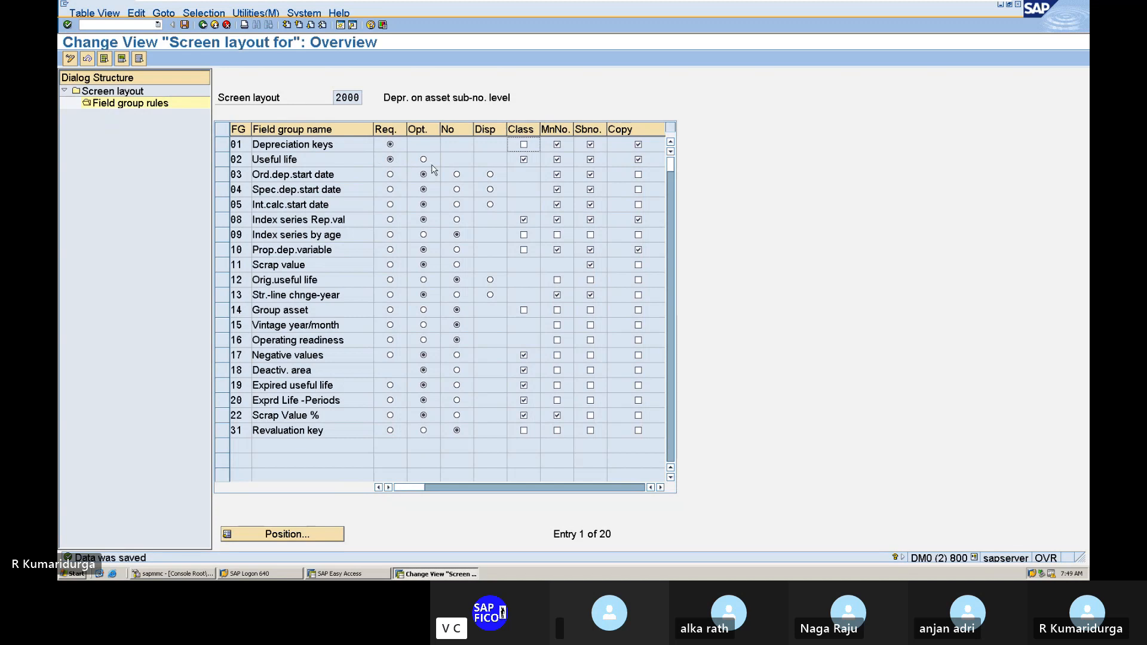
- Look up the transaction code of step 10 in the Notepad list and open transaction OAYZ in SAP
{"action": "mouse_move", "coordinate": [926, 5]}
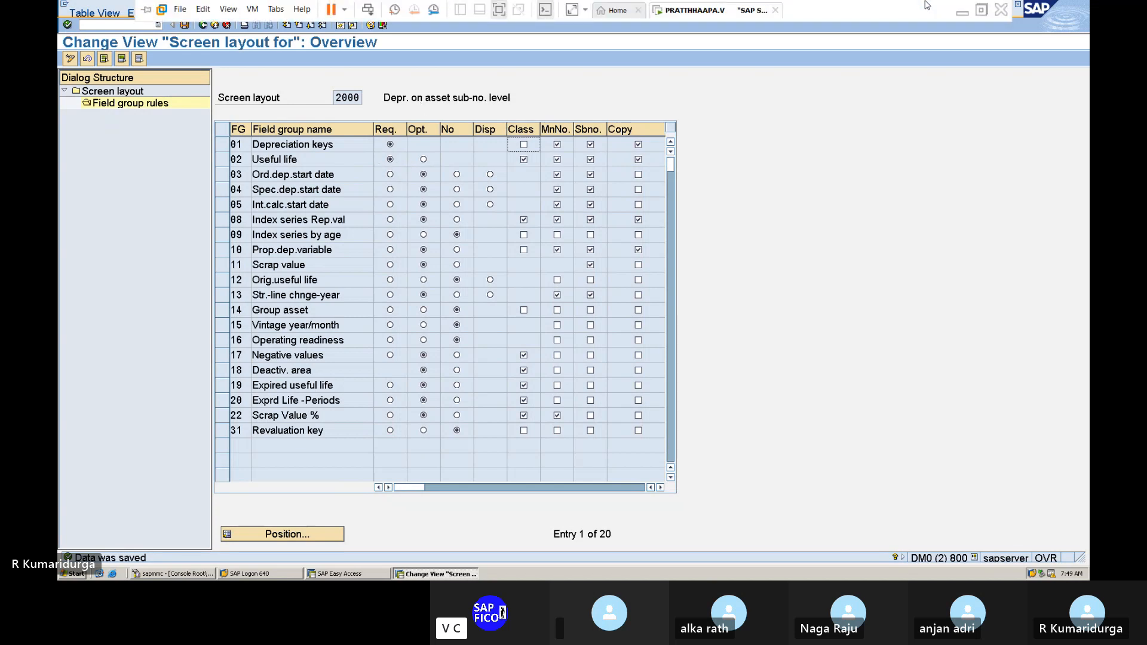
{"action": "left_click", "coordinate": [961, 18]}
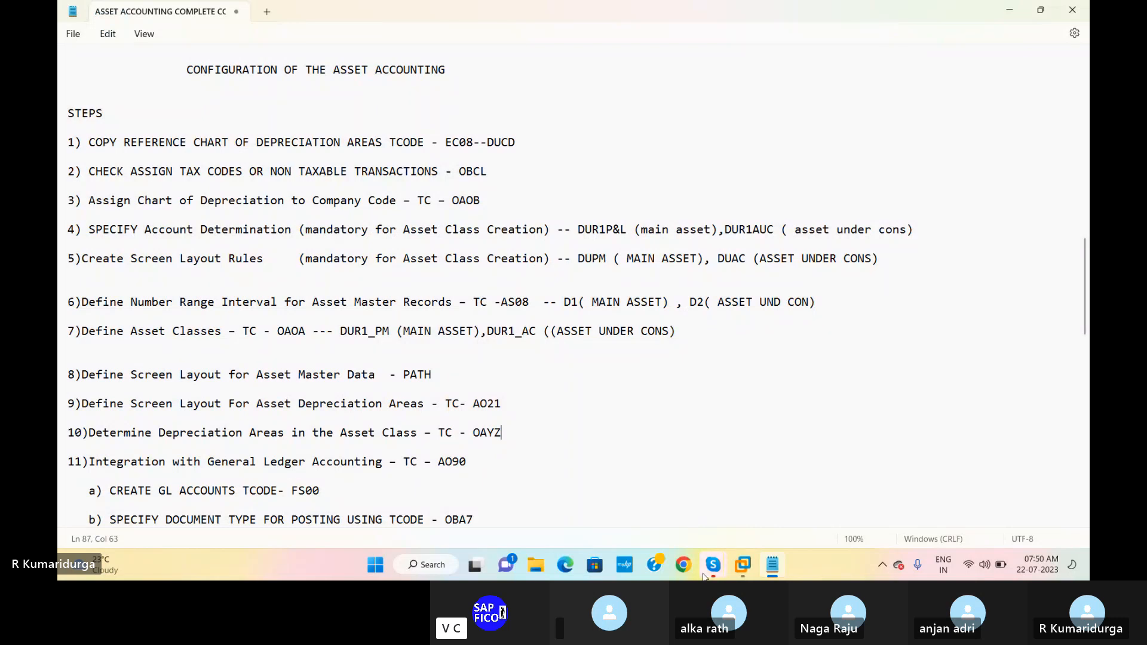
{"action": "mouse_move", "coordinate": [713, 565]}
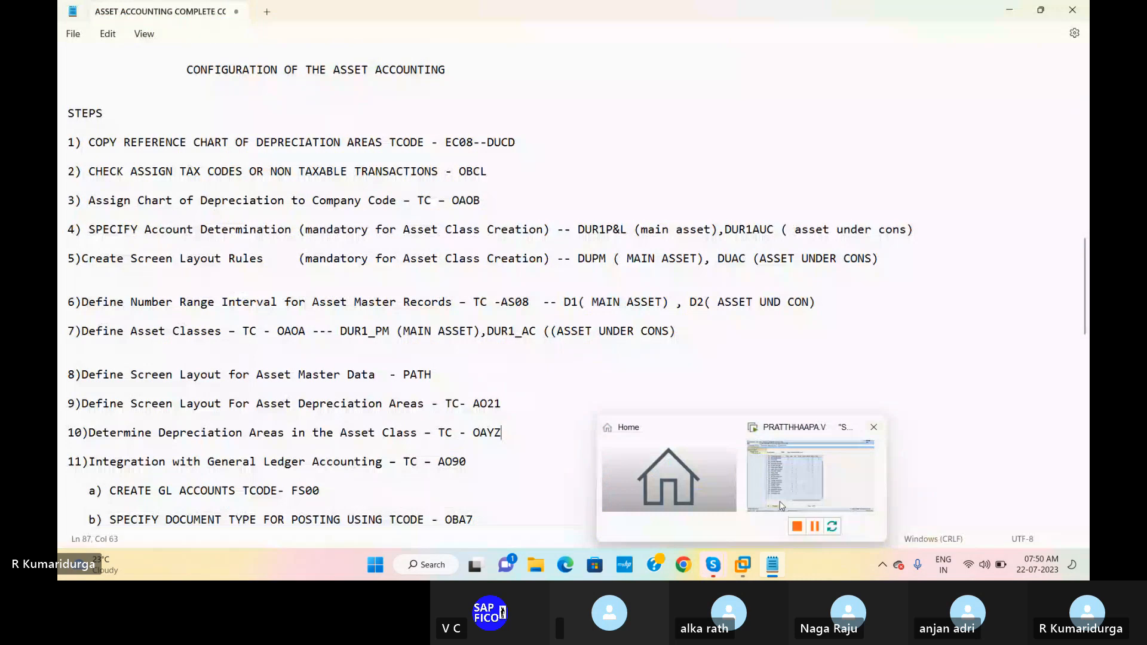
{"action": "left_click", "coordinate": [788, 484]}
{"action": "left_click", "coordinate": [91, 25]}
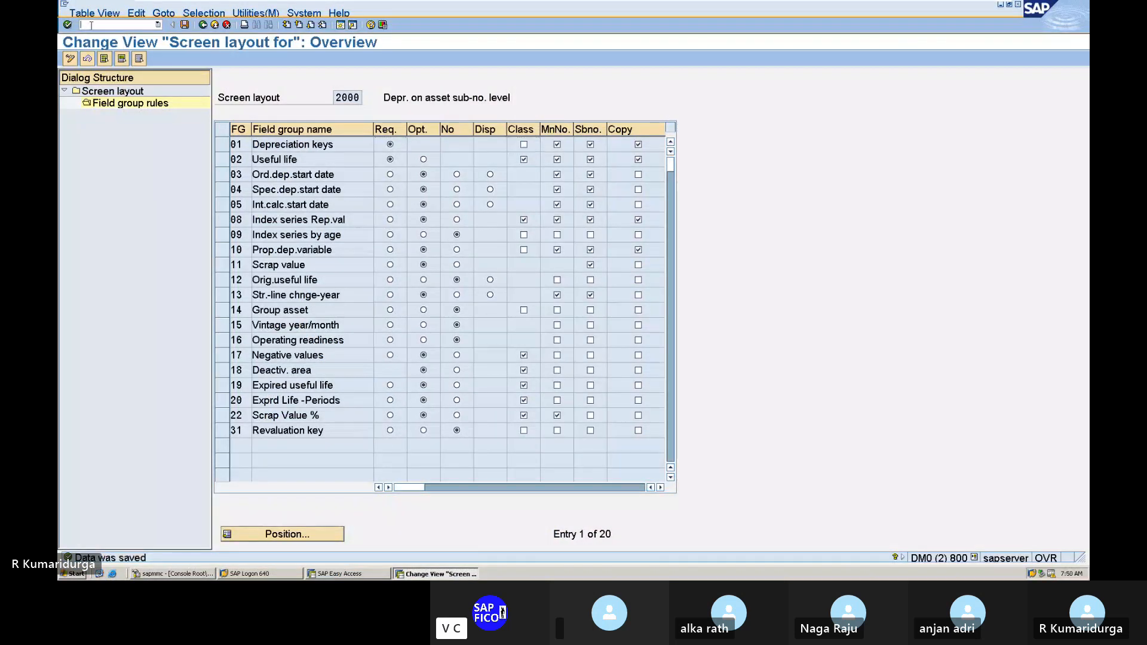
{"action": "type", "text": "/NOAYZ"}
{"action": "key", "text": "Return"}
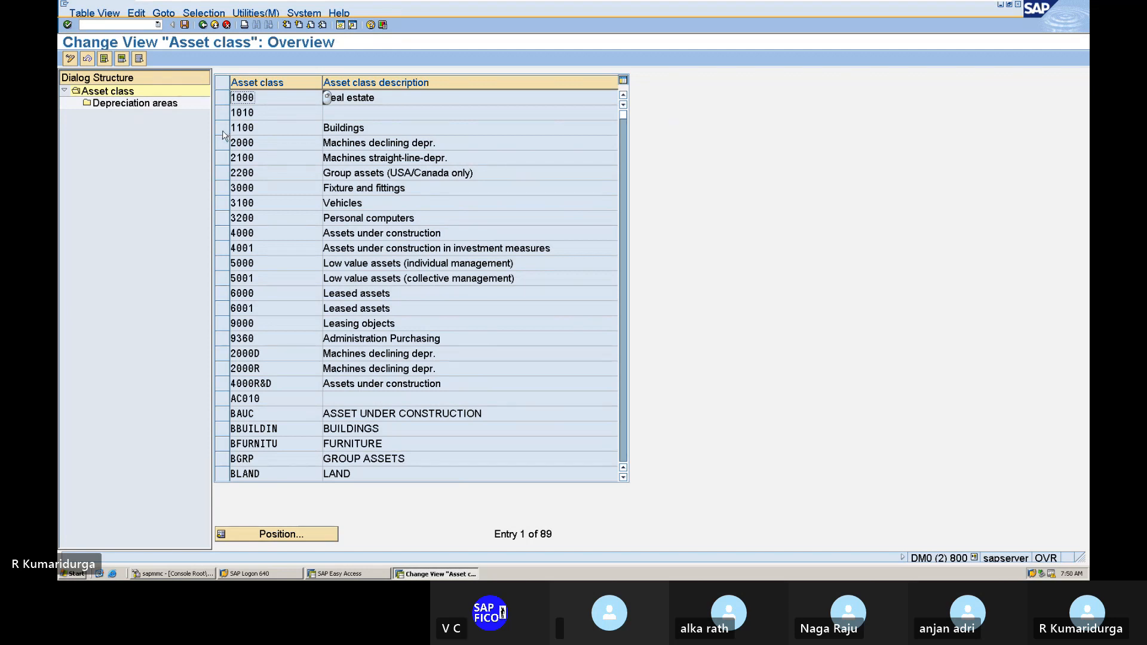
- Locate asset class DUR1_PM in the asset class list and open its depreciation areas
{"action": "left_click", "coordinate": [310, 534]}
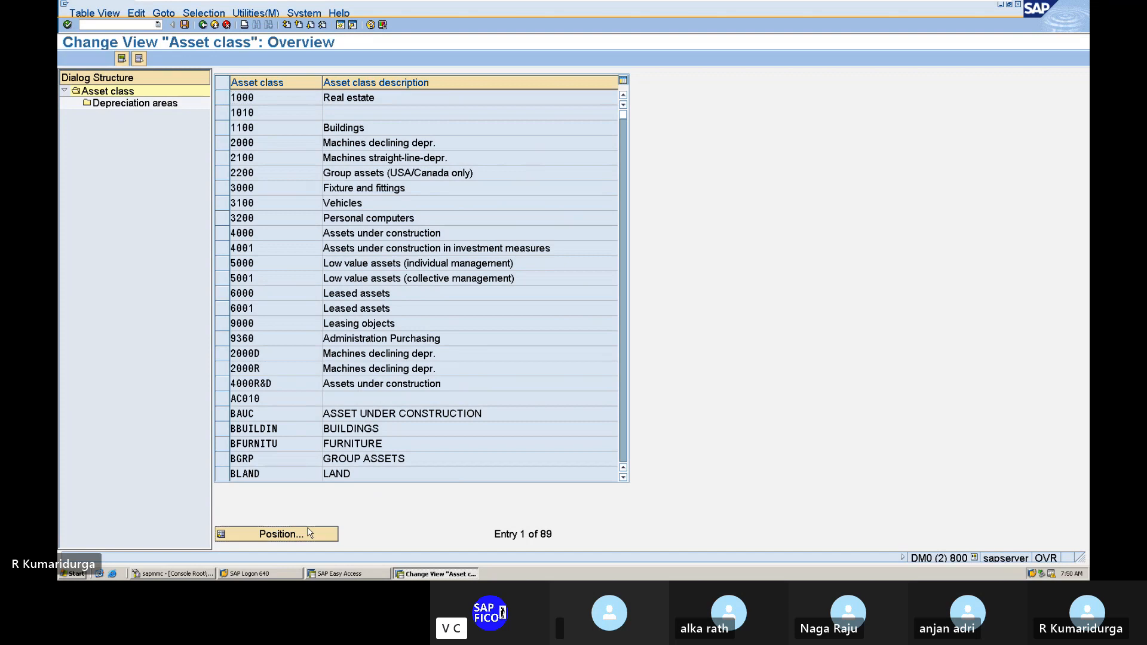
{"action": "type", "text": "DUR1"}
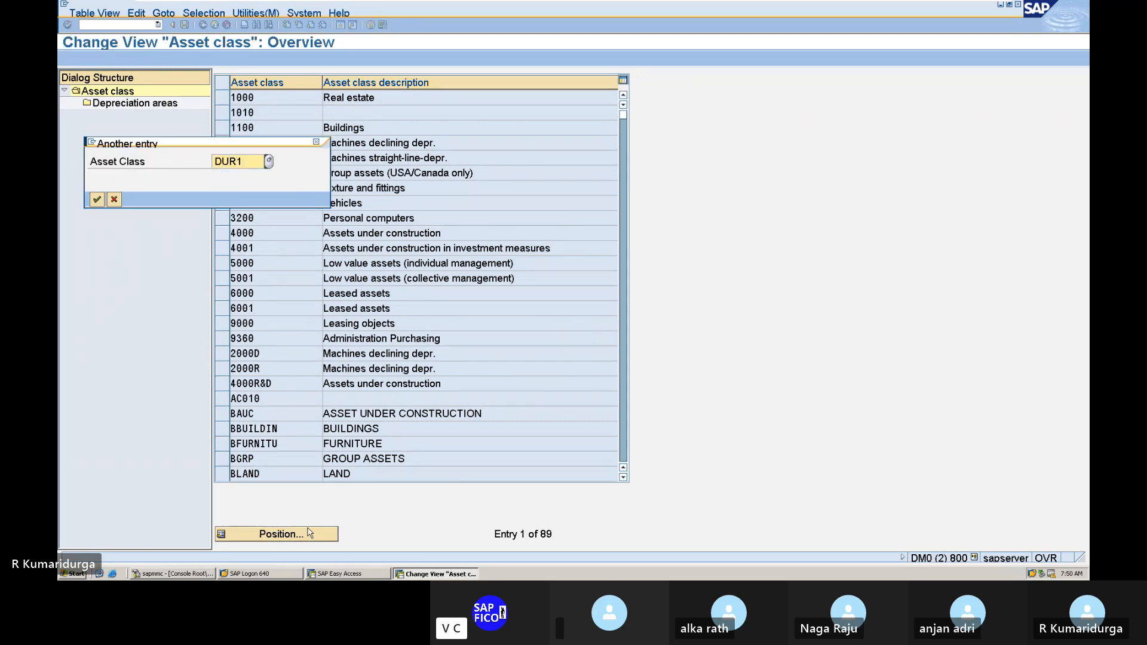
{"action": "type", "text": "_PM"}
{"action": "key", "text": "Return"}
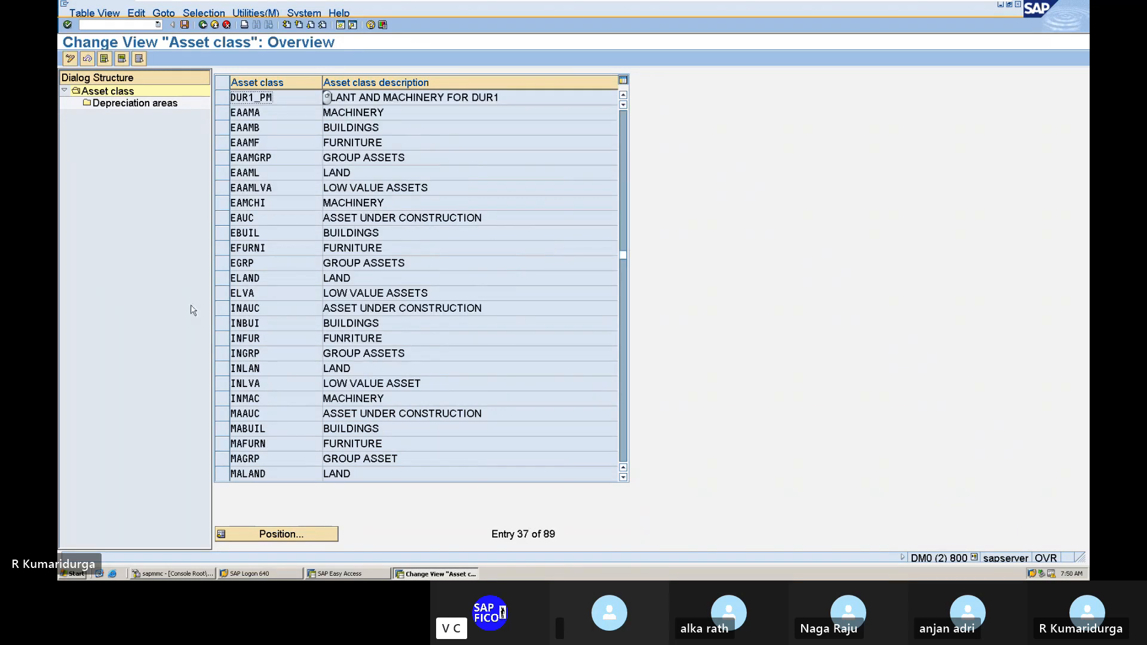
{"action": "left_click", "coordinate": [223, 97]}
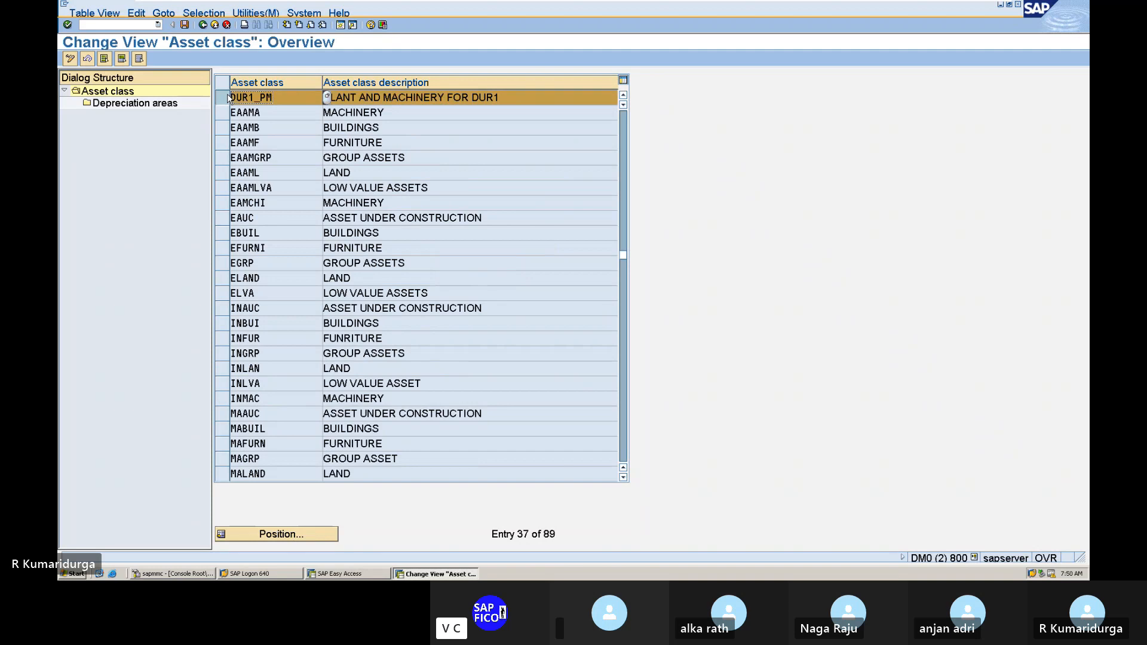
{"action": "double_click", "coordinate": [149, 104]}
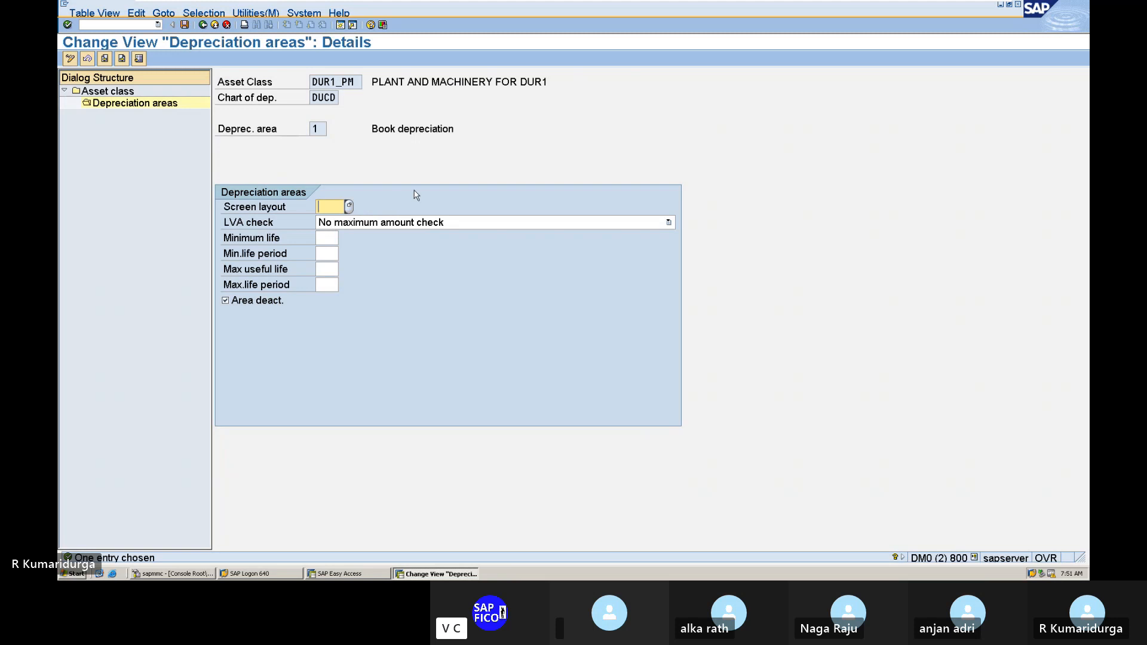
- Assign screen layout 2000 to DUR1_PM's book depreciation area, save to the customizing request, and return to the depreciation areas overview
{"action": "type", "text": "DUPM"}
{"action": "key", "text": "Return"}
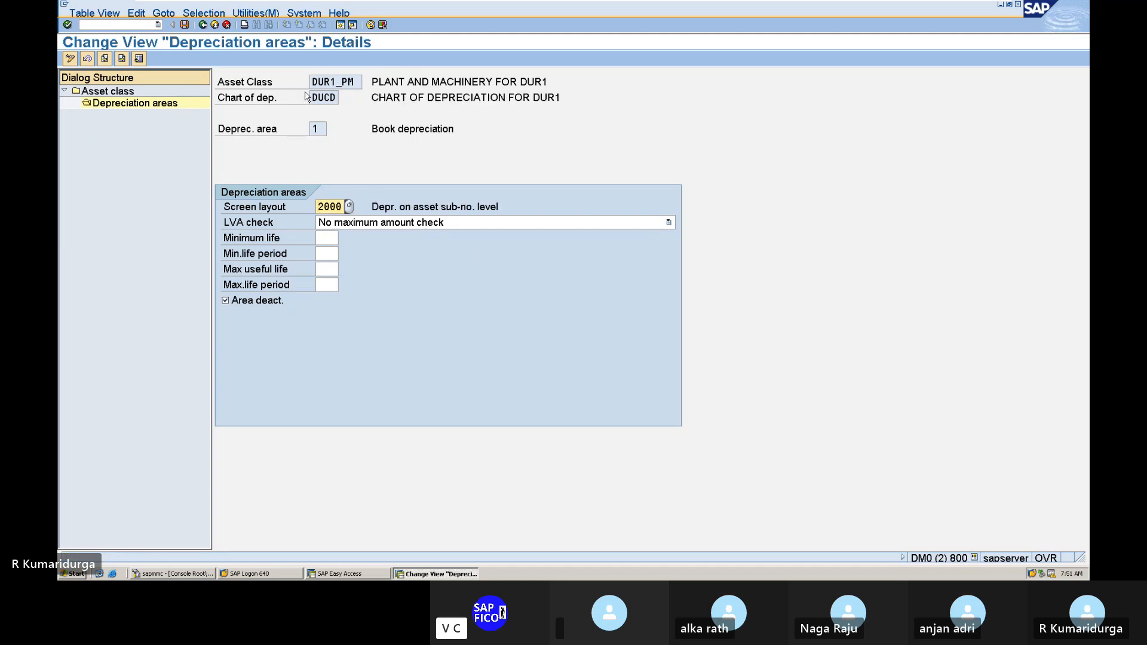
{"action": "left_click", "coordinate": [185, 25]}
{"action": "key", "text": "Return"}
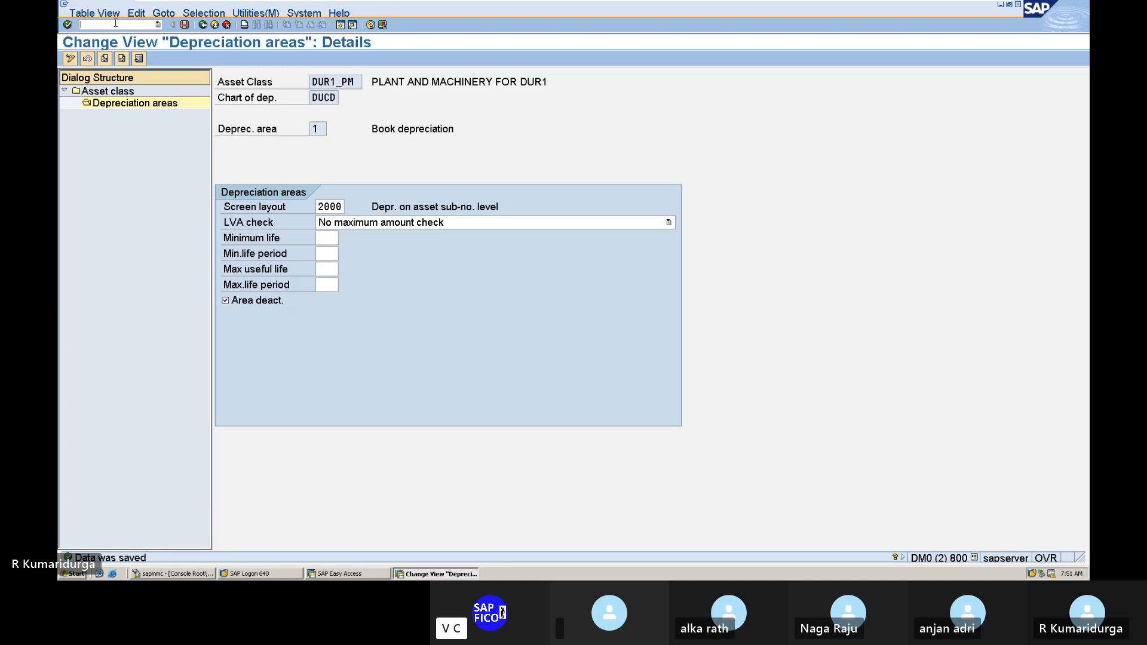
{"action": "left_click", "coordinate": [204, 25]}
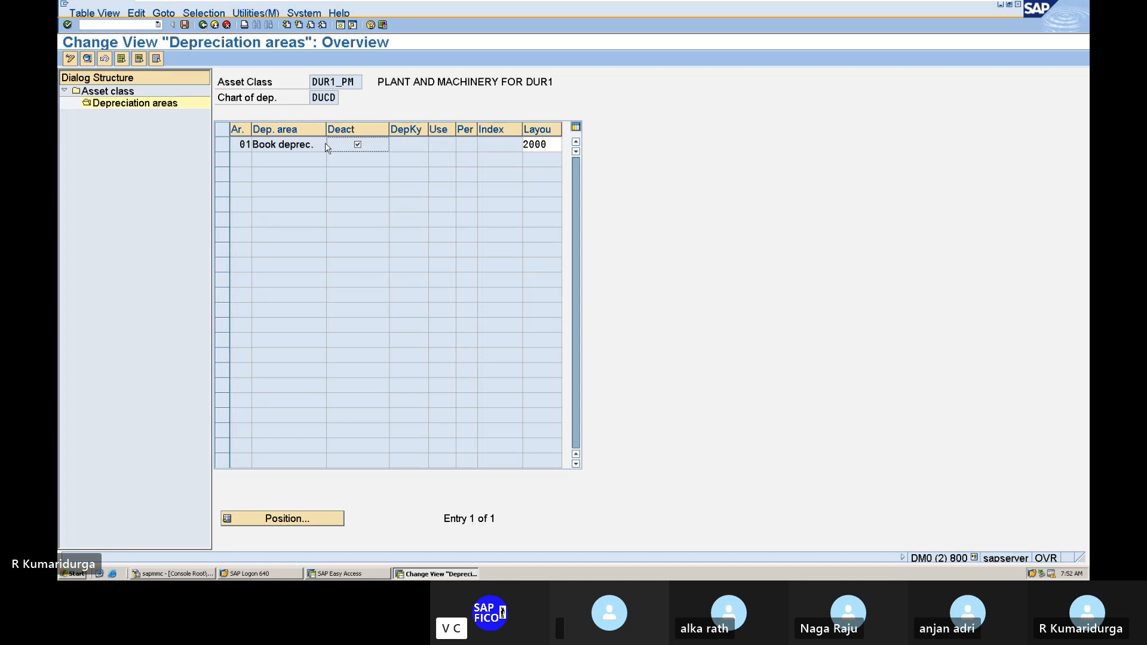
- Clear the deactivation flag of book depreciation area 01 for DUR1_PM, save, and return to the asset class list
{"action": "left_click", "coordinate": [357, 145]}
{"action": "left_click", "coordinate": [357, 145]}
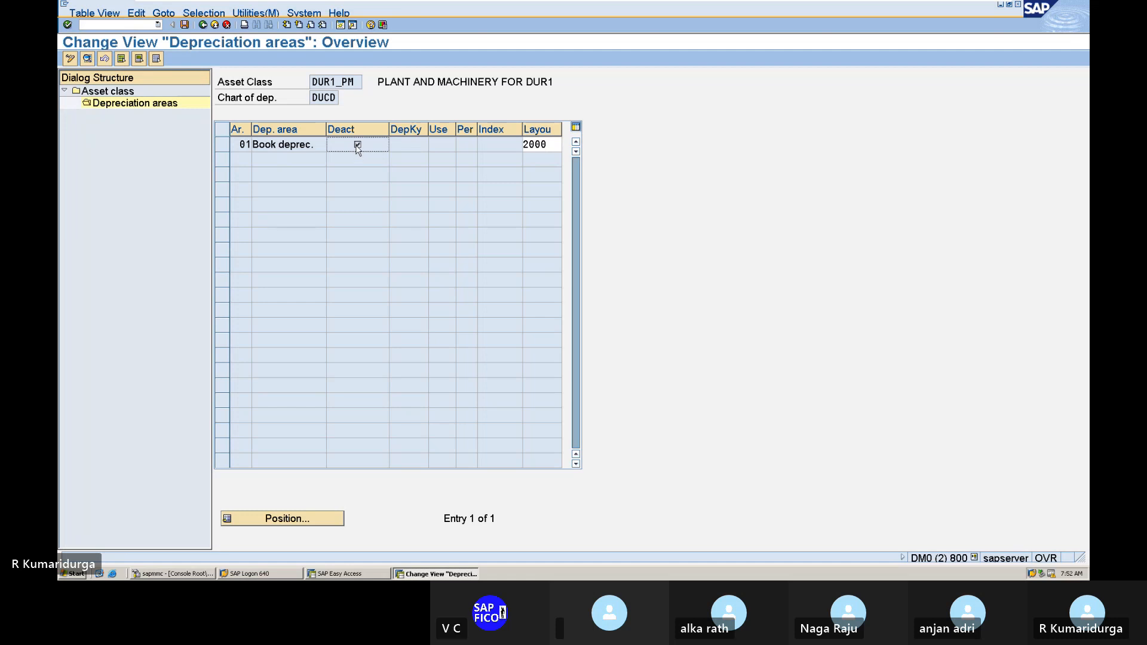
{"action": "left_click", "coordinate": [357, 145]}
{"action": "double_click", "coordinate": [357, 146]}
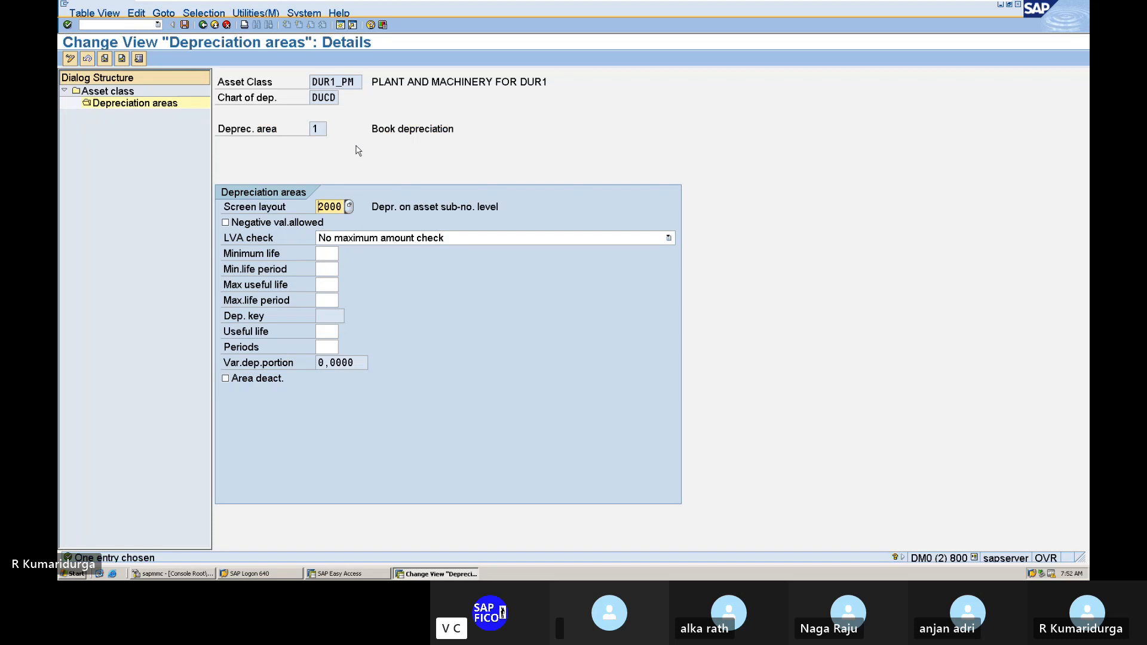
{"action": "left_click", "coordinate": [186, 25]}
{"action": "left_click", "coordinate": [203, 26]}
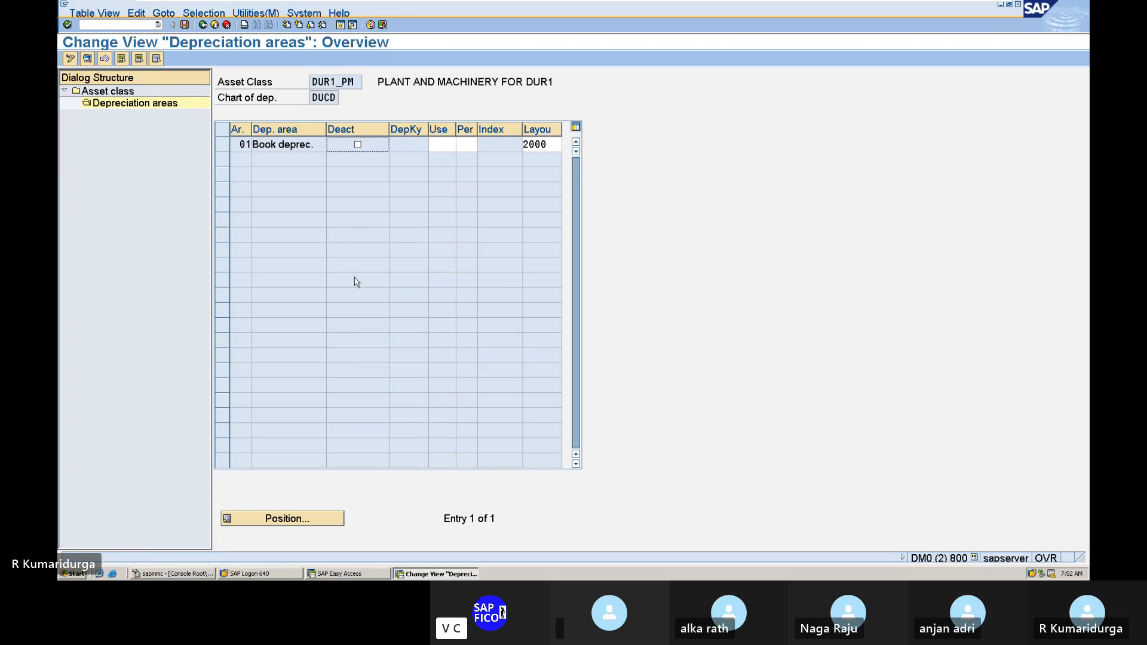
{"action": "left_click", "coordinate": [203, 25]}
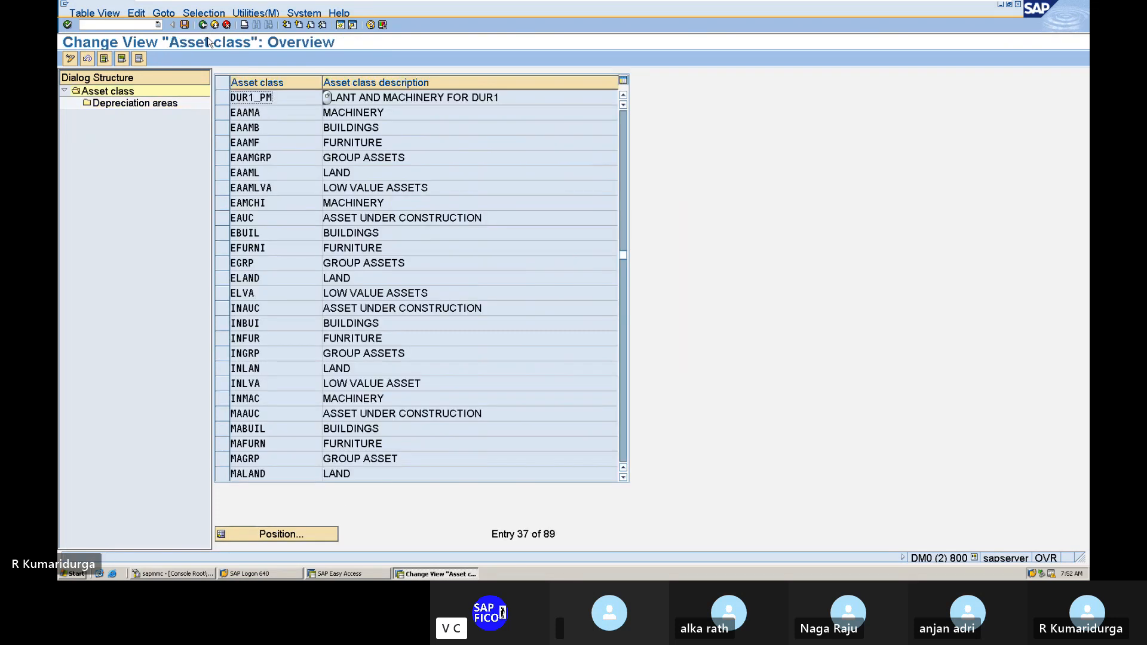
- Locate asset class DUR1_AC in the asset class list and open its depreciation areas
{"action": "left_click", "coordinate": [283, 536]}
{"action": "type", "text": "DUR1"}
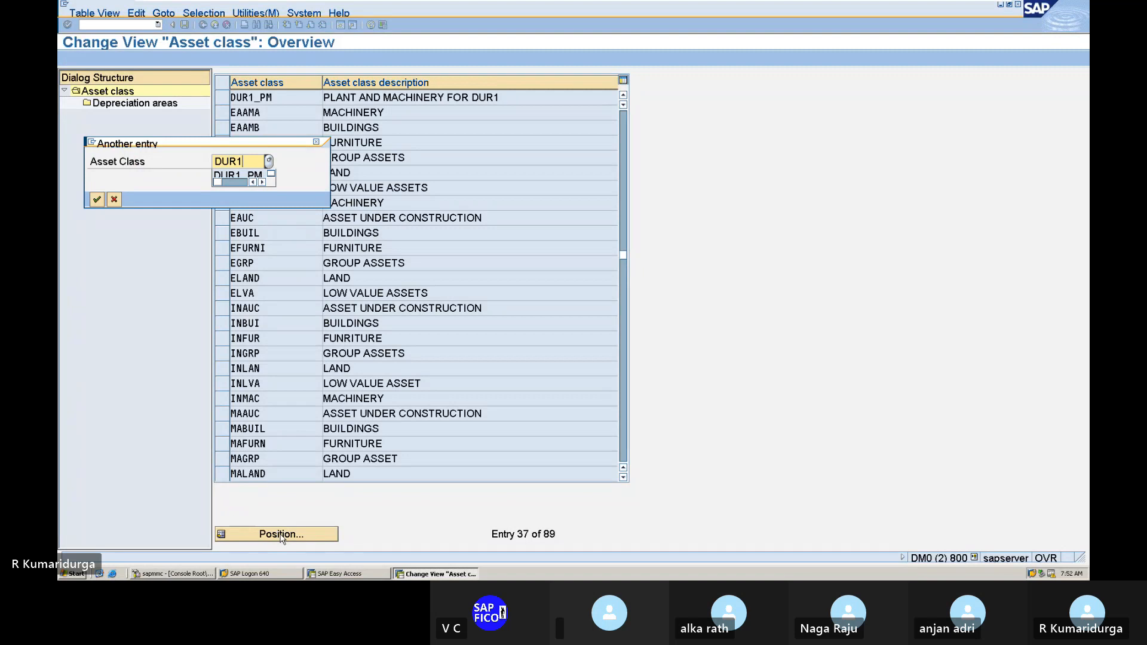
{"action": "type", "text": "_AC"}
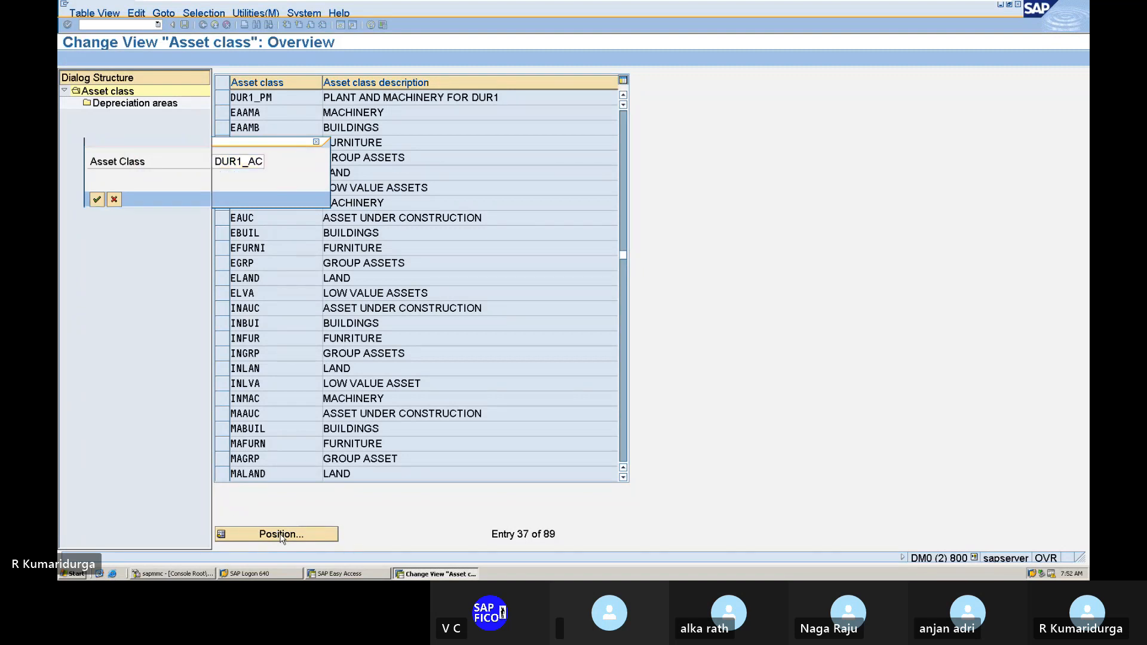
{"action": "key", "text": "Return"}
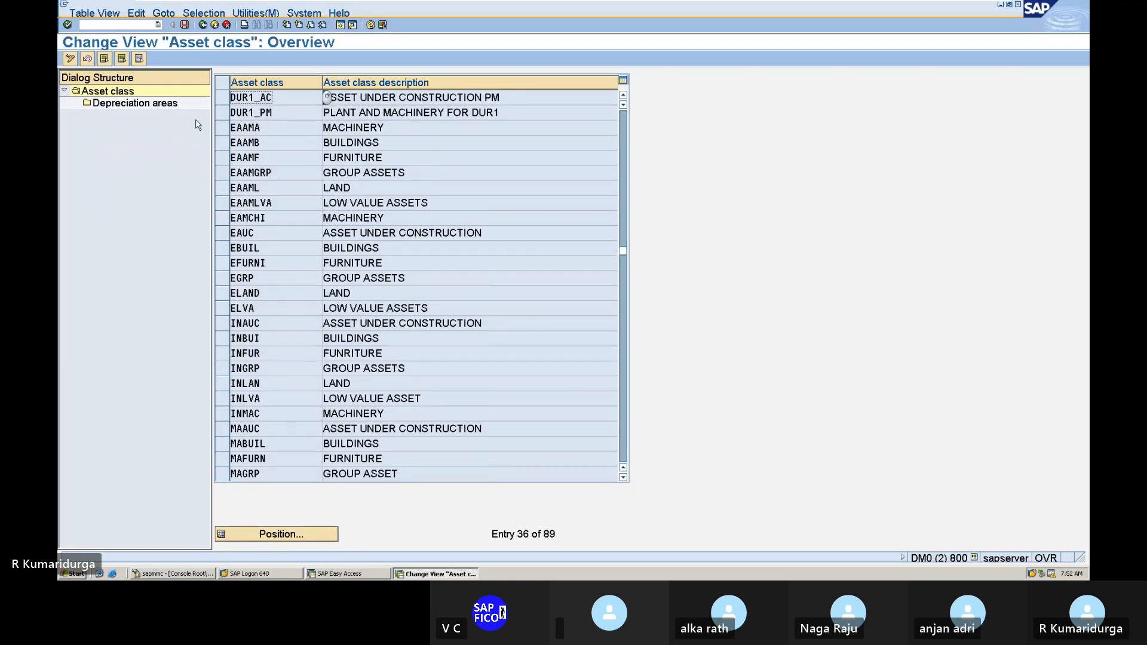
{"action": "left_click", "coordinate": [225, 99]}
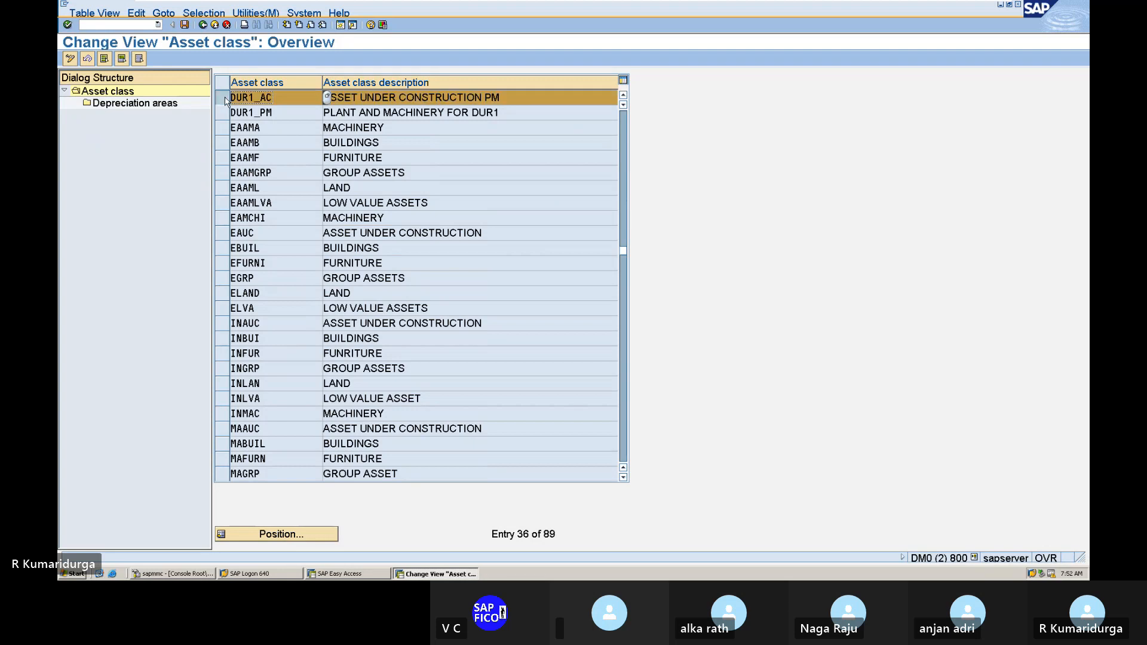
{"action": "double_click", "coordinate": [156, 105]}
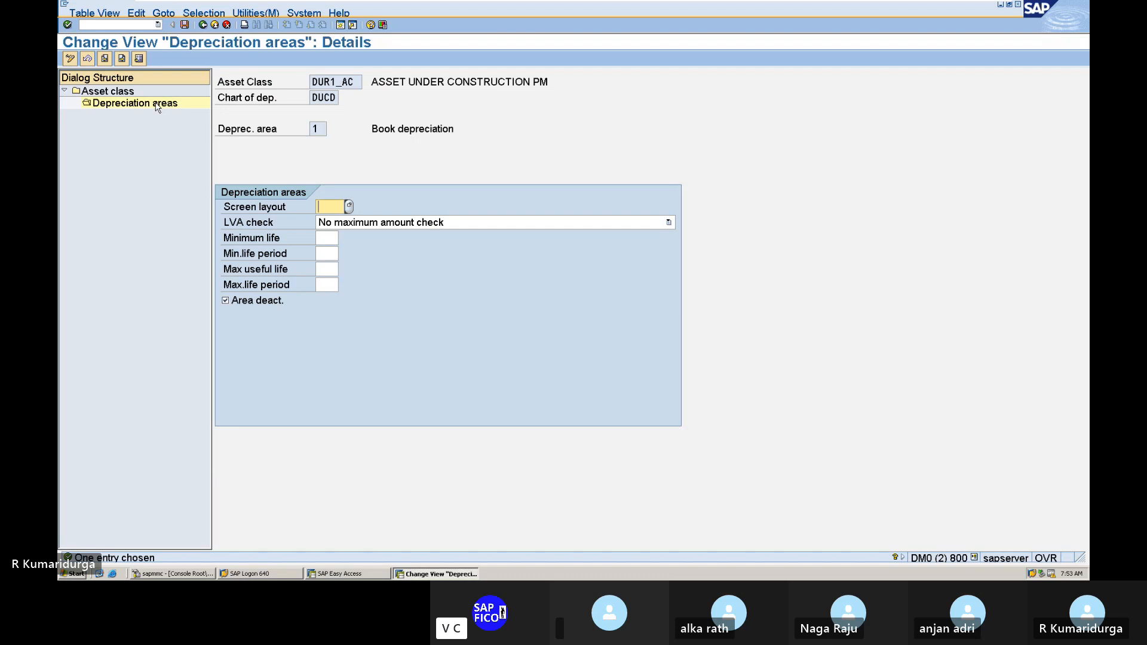
- Assign screen layout 2000 to DUR1_AC's book depreciation area, clear its deactivation flag, save, and return to the asset class list
{"action": "type", "text": "2000"}
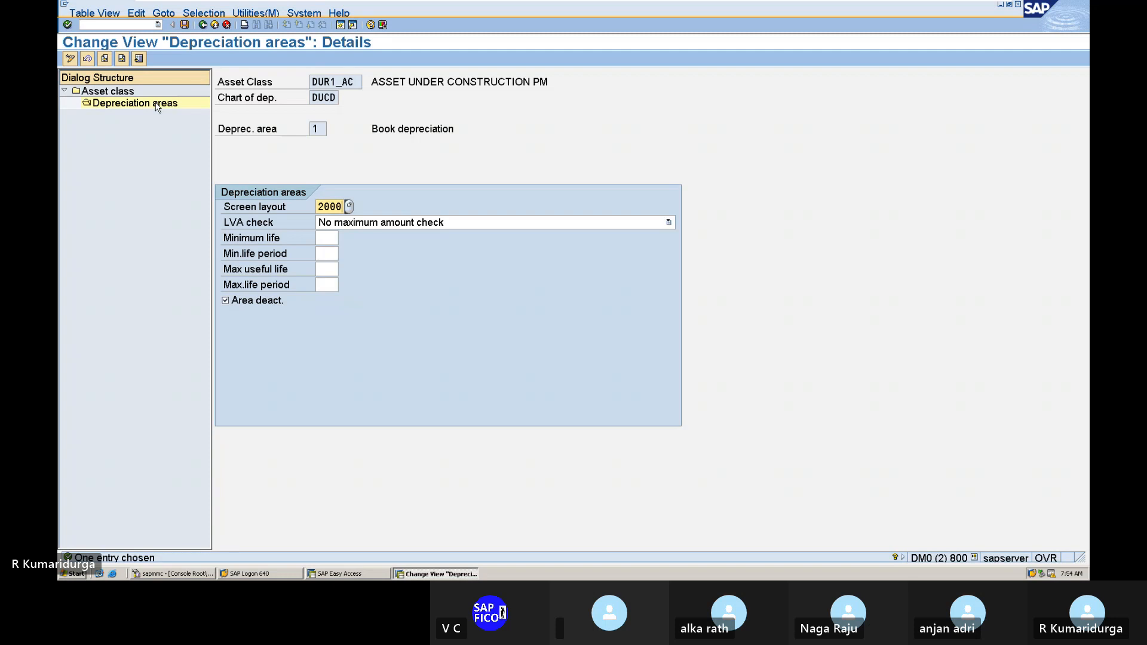
{"action": "left_click", "coordinate": [226, 301]}
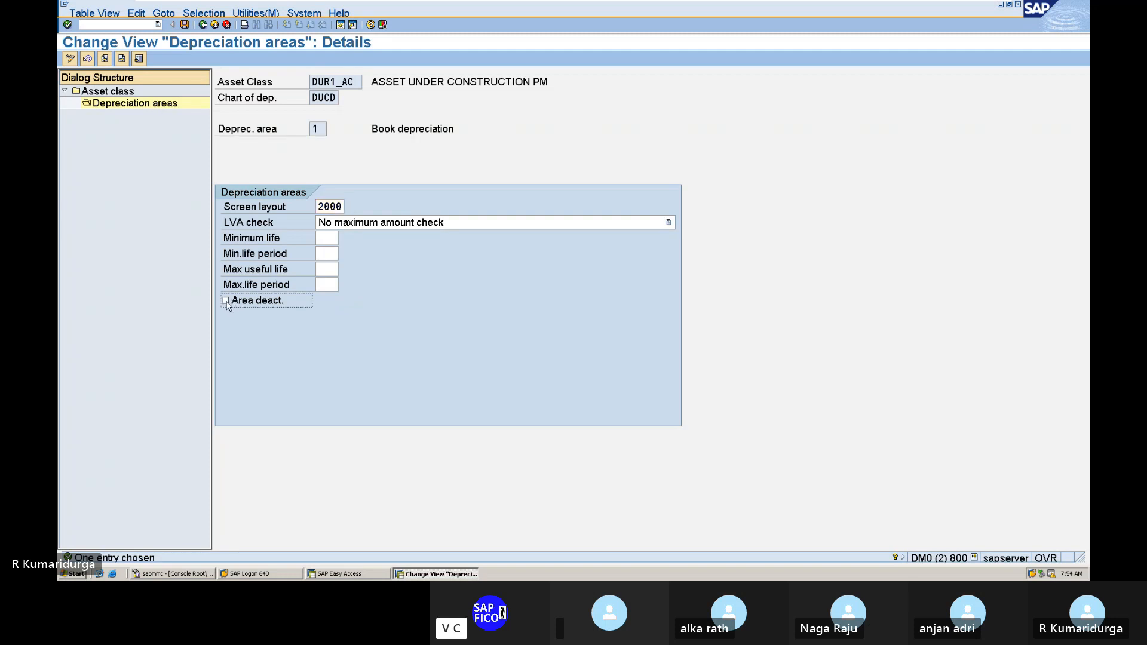
{"action": "left_click", "coordinate": [299, 284]}
{"action": "left_click", "coordinate": [184, 25]}
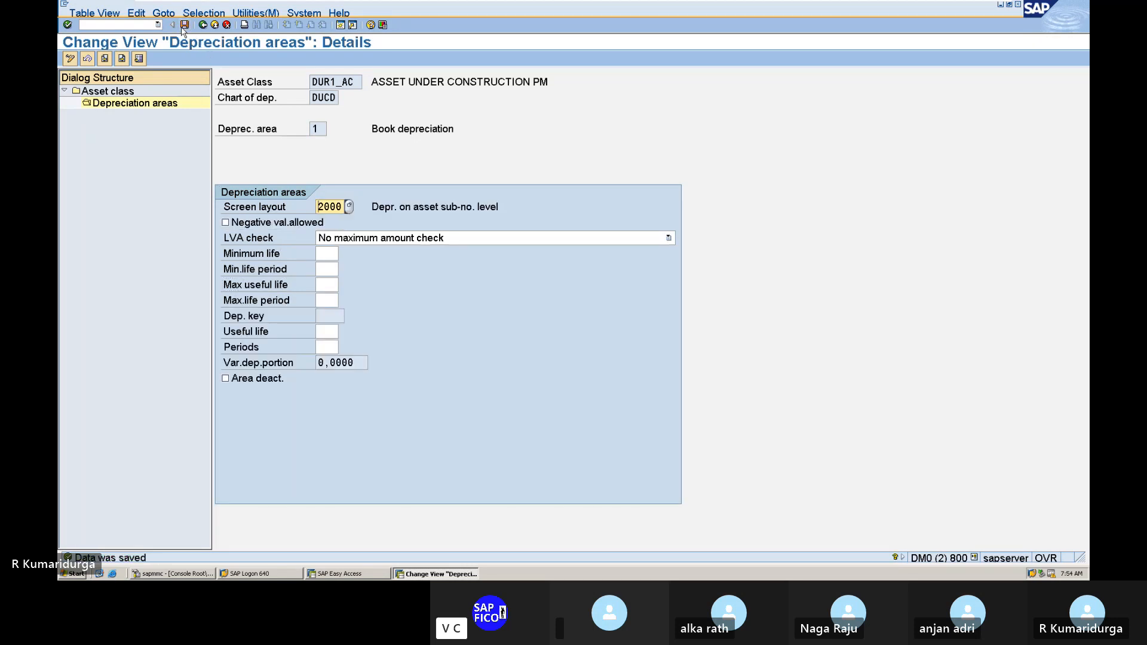
{"action": "left_click", "coordinate": [203, 25]}
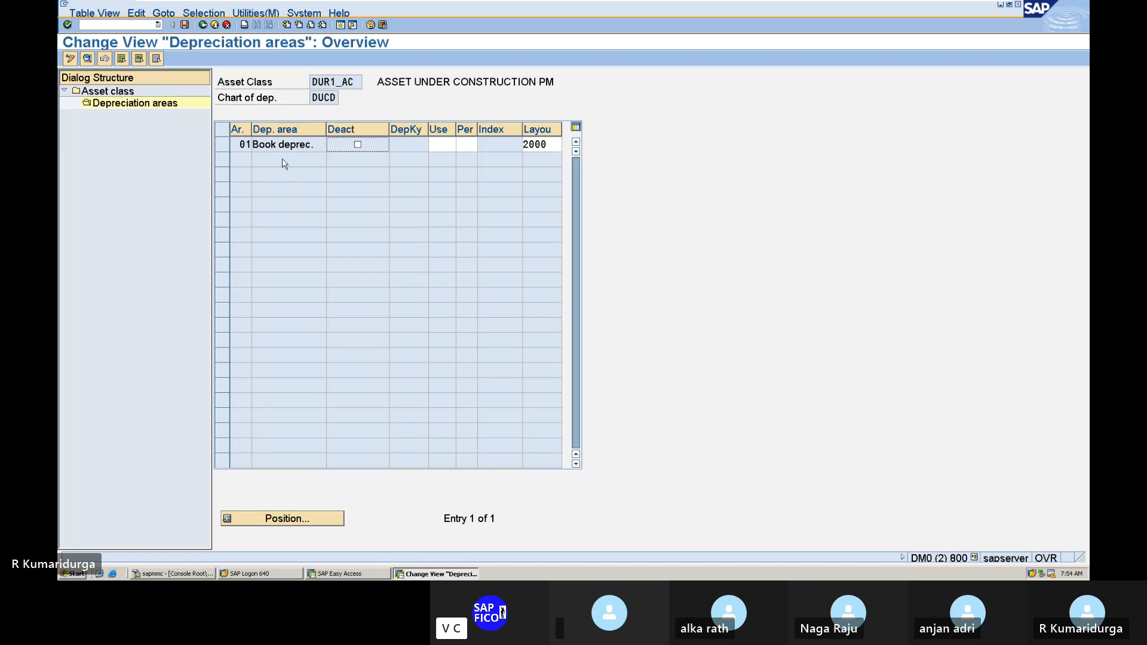
{"action": "left_click", "coordinate": [203, 26]}
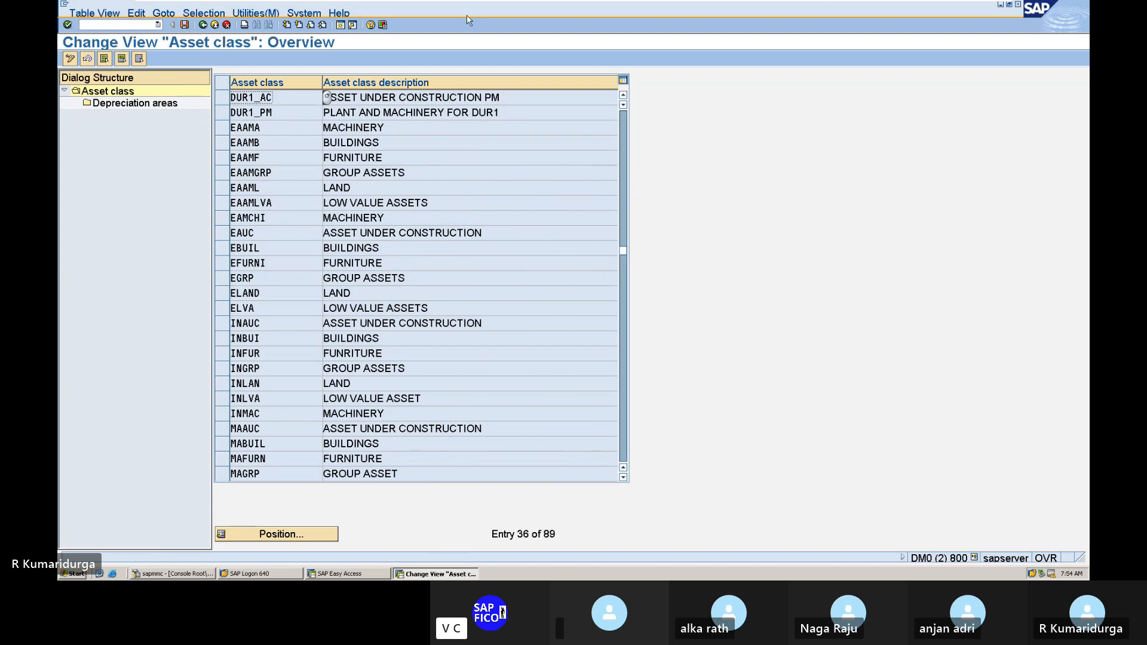
- Switch to the Notepad step list and look up step 11, Integration with General Ledger Accounting
{"action": "mouse_move", "coordinate": [705, 2]}
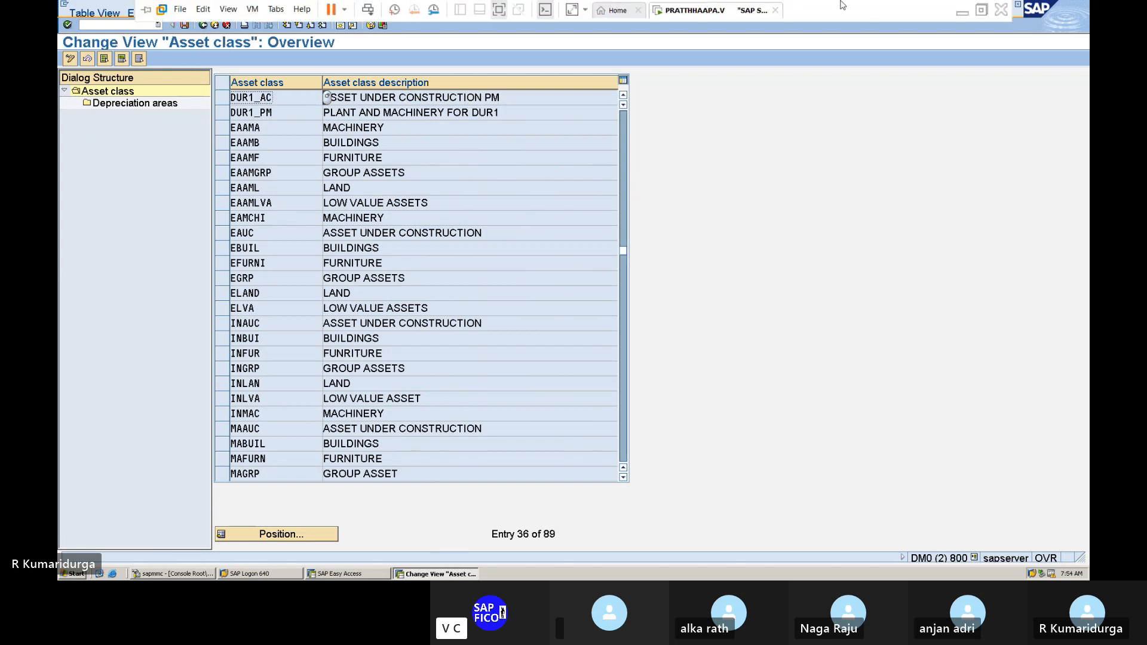
{"action": "left_click", "coordinate": [963, 11]}
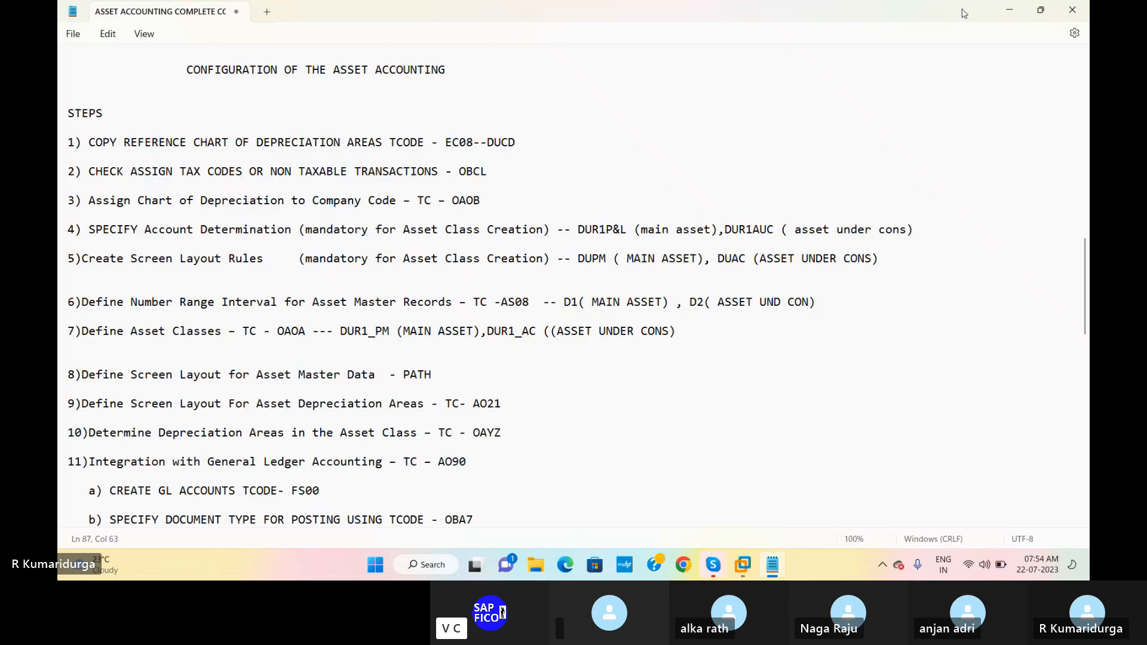
{"action": "scroll", "coordinate": [426, 465], "scroll_direction": "down", "scroll_amount": 2}
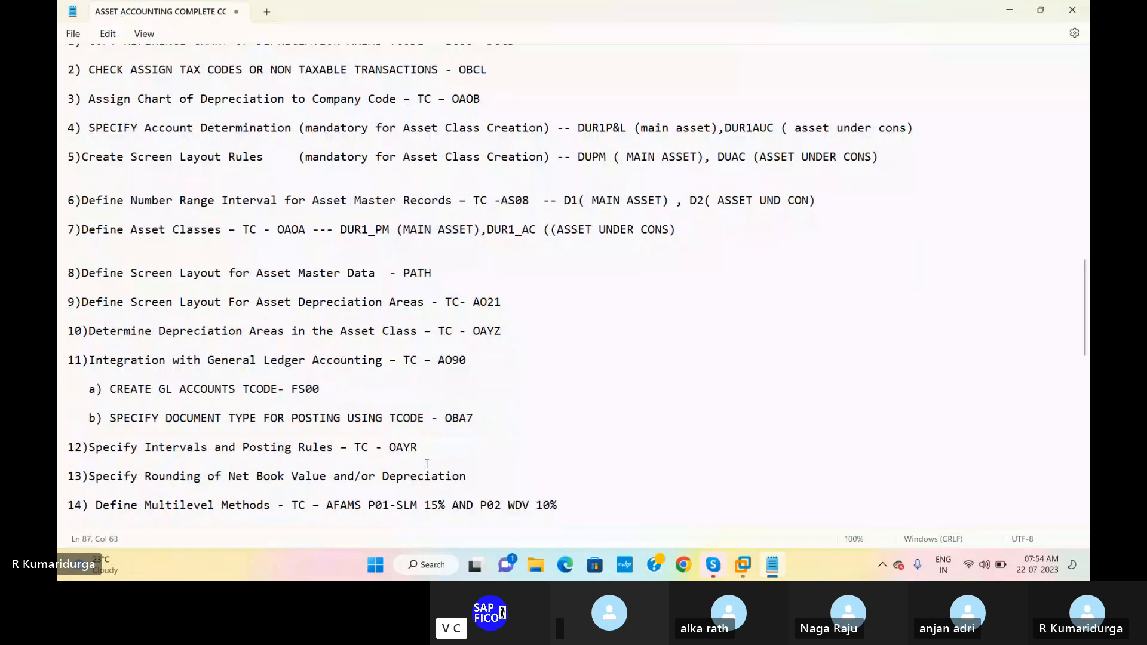